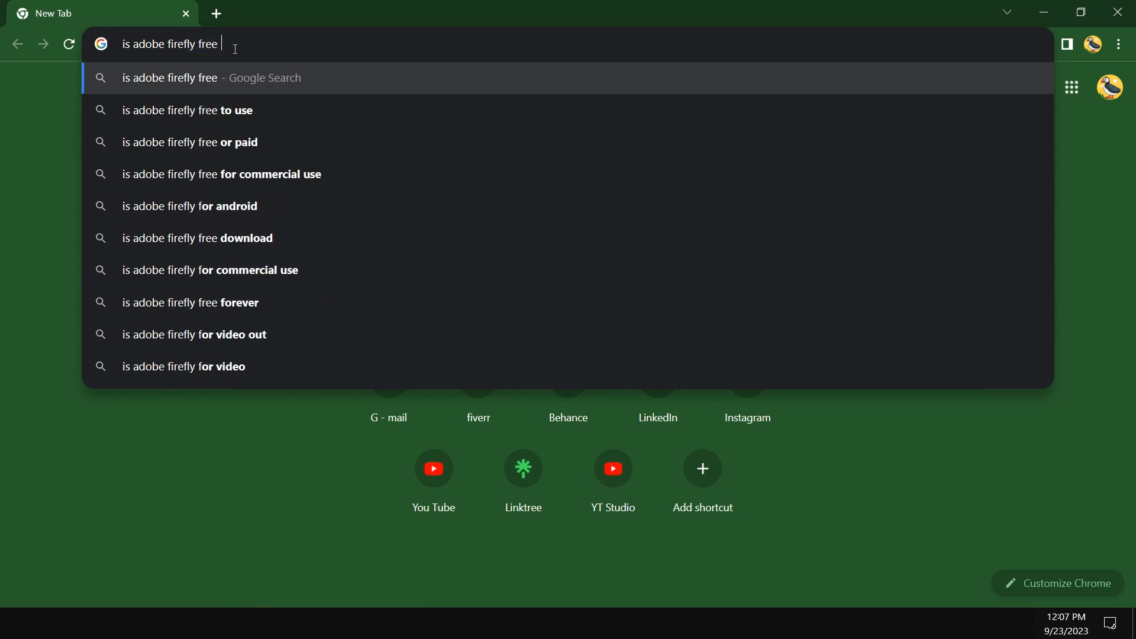
Search Google for "is adobe firefly free or paid?" and highlight the featured answer.
type("or paid")
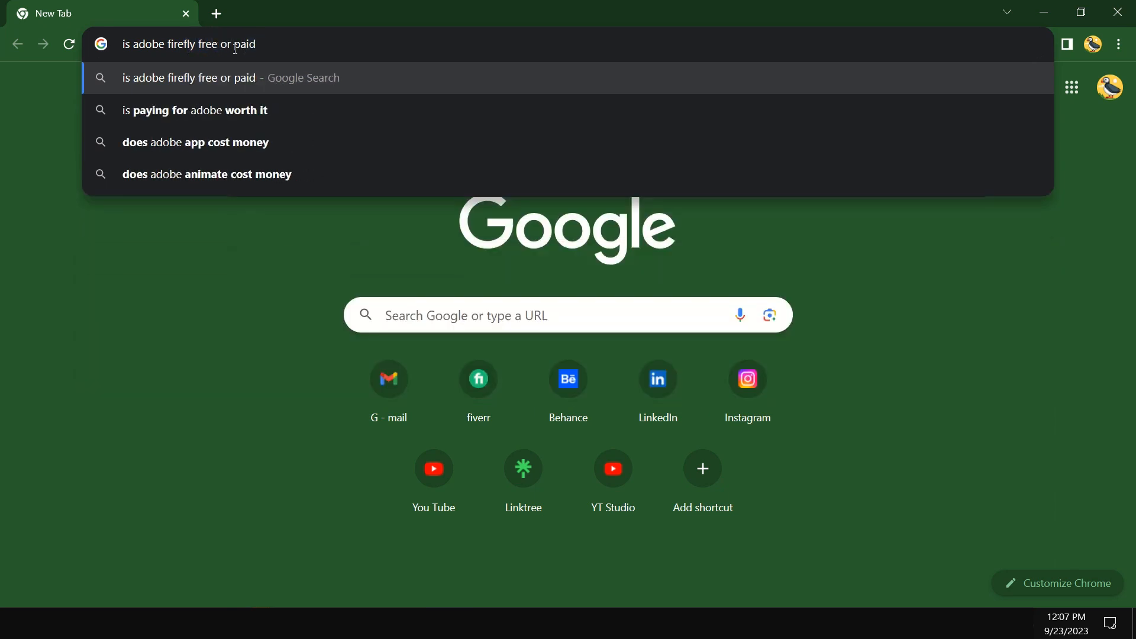
type("?")
key("Return")
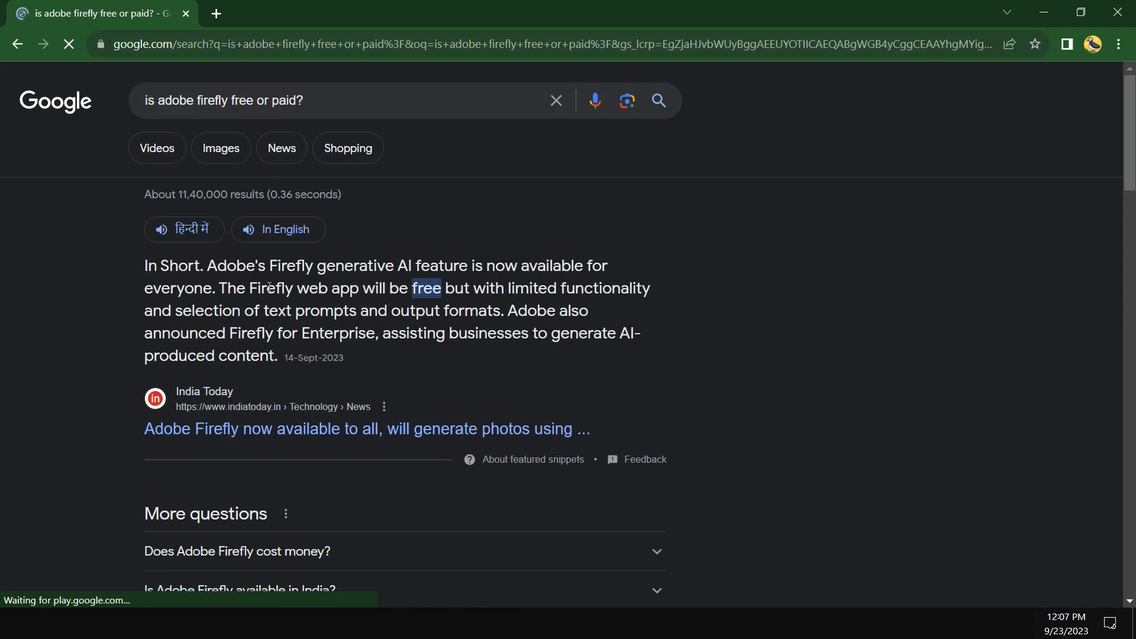
left_click_drag(207, 265, 682, 366)
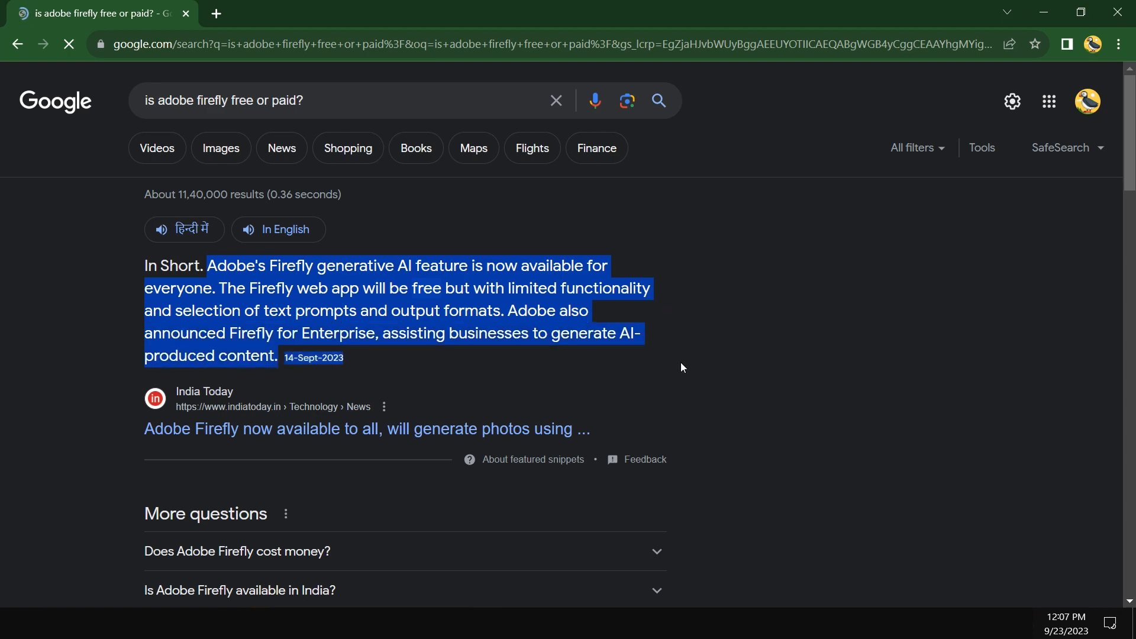
scroll(681, 364, "down", 4)
scroll(675, 367, "up", 4)
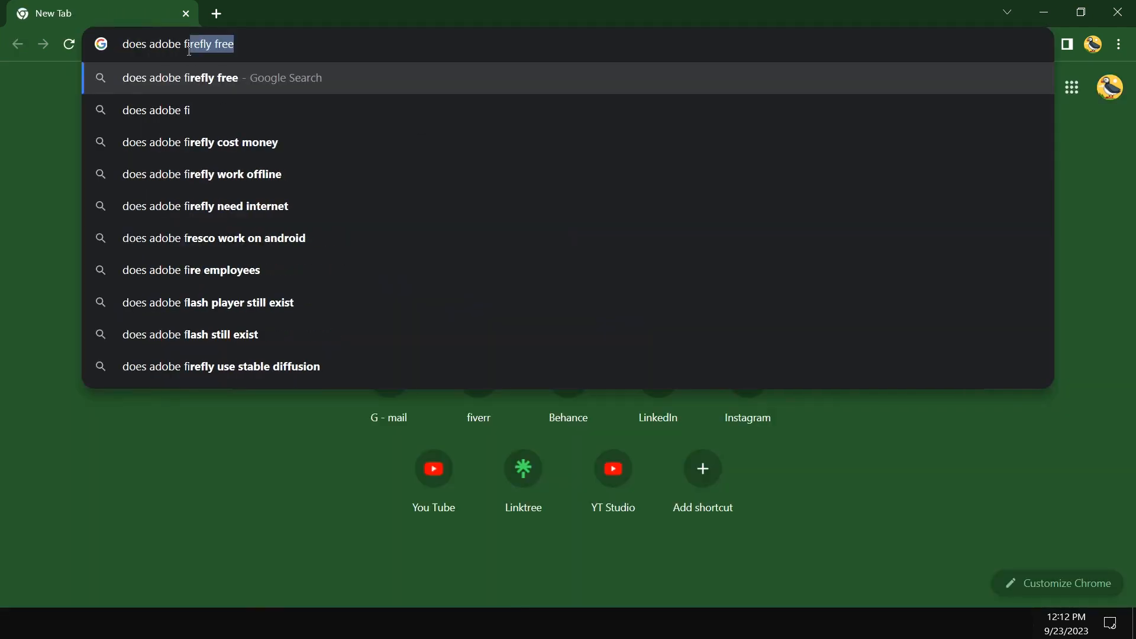
Search Google for "does adobe firefly offers 25 free generative credits every month" and highlight the featured answer.
type("irefly offers 2")
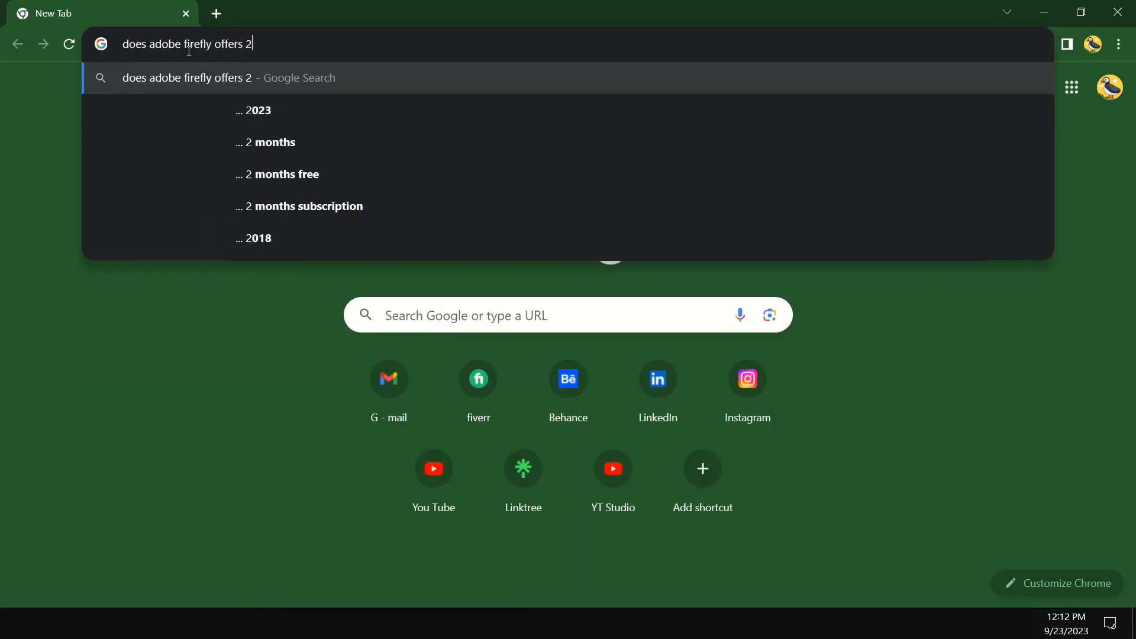
type("5 free generative credits every m")
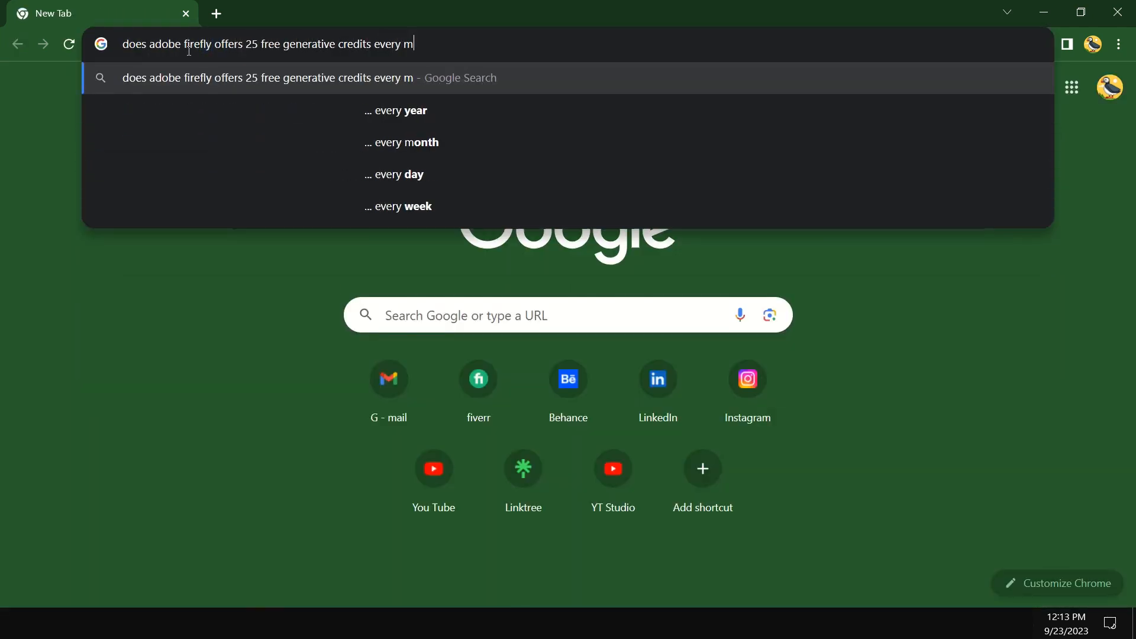
type("onth")
key("Return")
left_click_drag(163, 335, 599, 440)
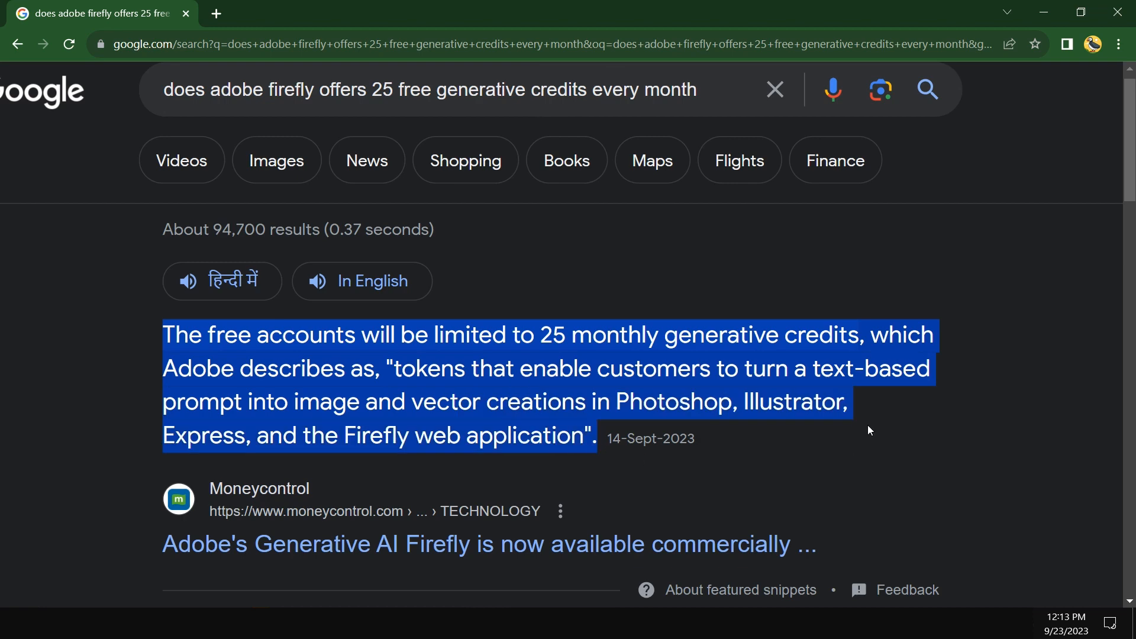
left_click(868, 421)
left_click_drag(857, 354, 116, 319)
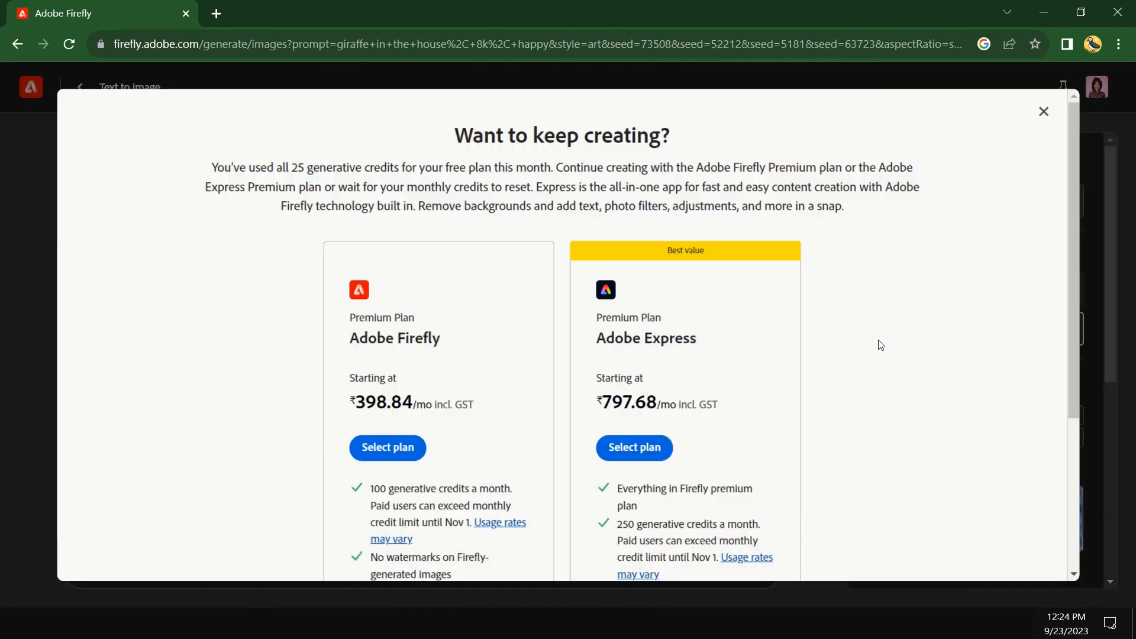
Review the Firefly and Express premium plans, then check the account's remaining generative credits.
scroll(880, 344, "down", 4)
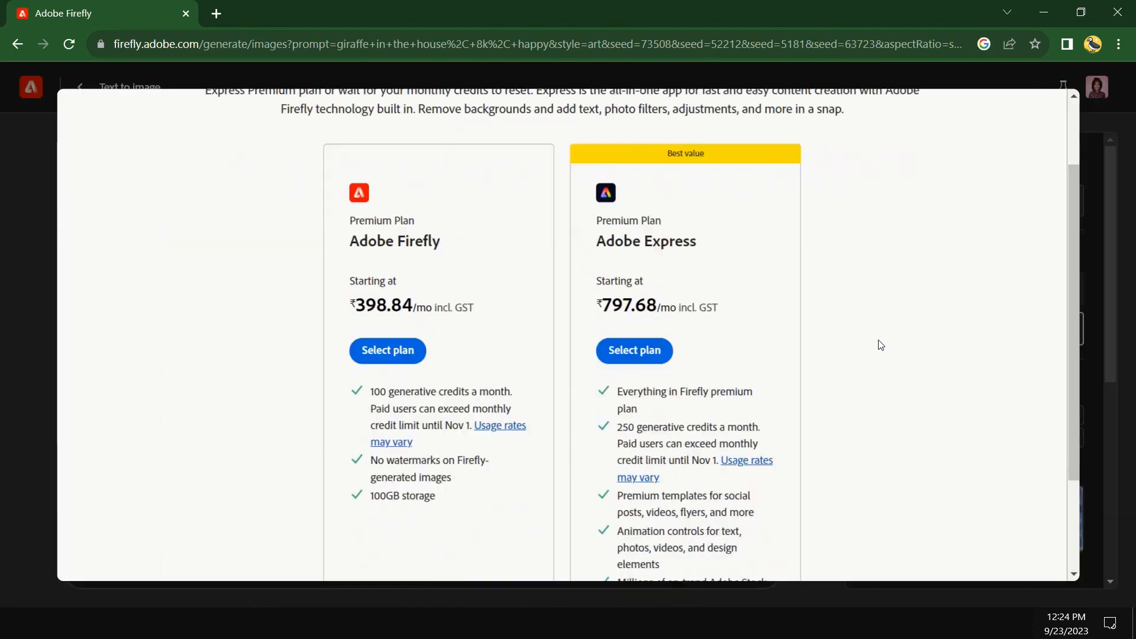
scroll(881, 346, "up", 1)
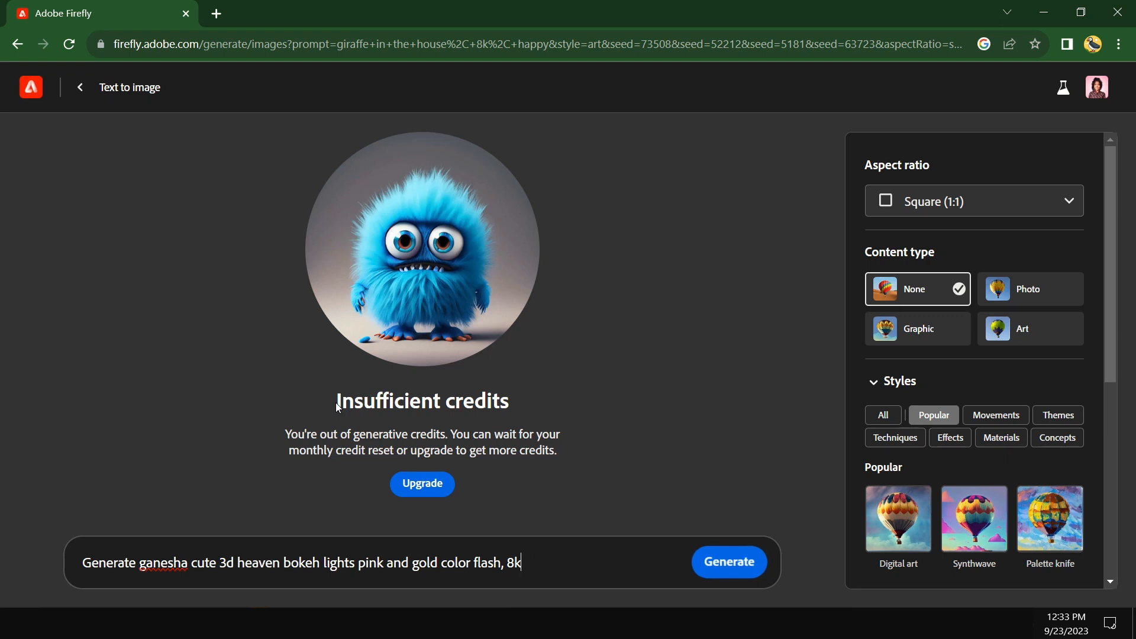
left_click_drag(387, 412, 586, 464)
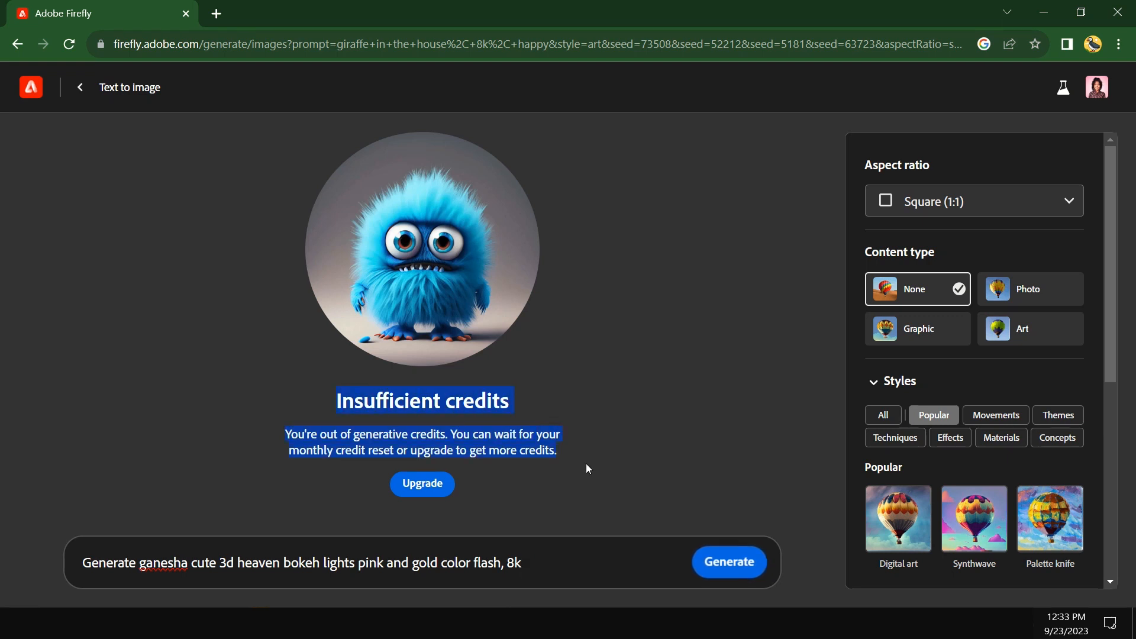
left_click(1098, 89)
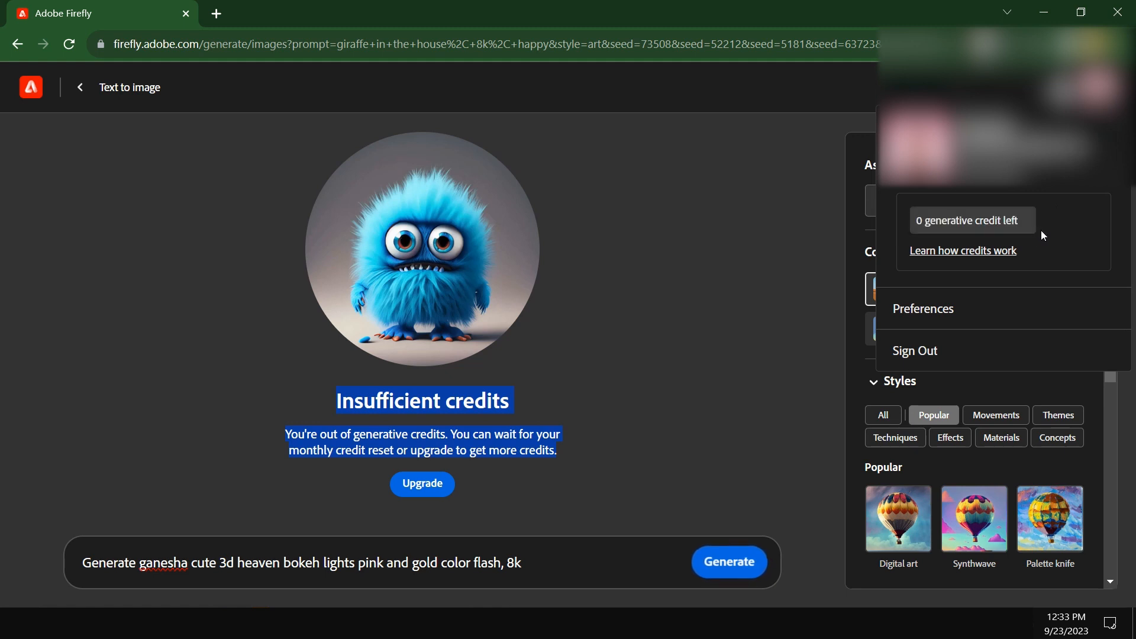
scroll(1041, 229, "up", 5)
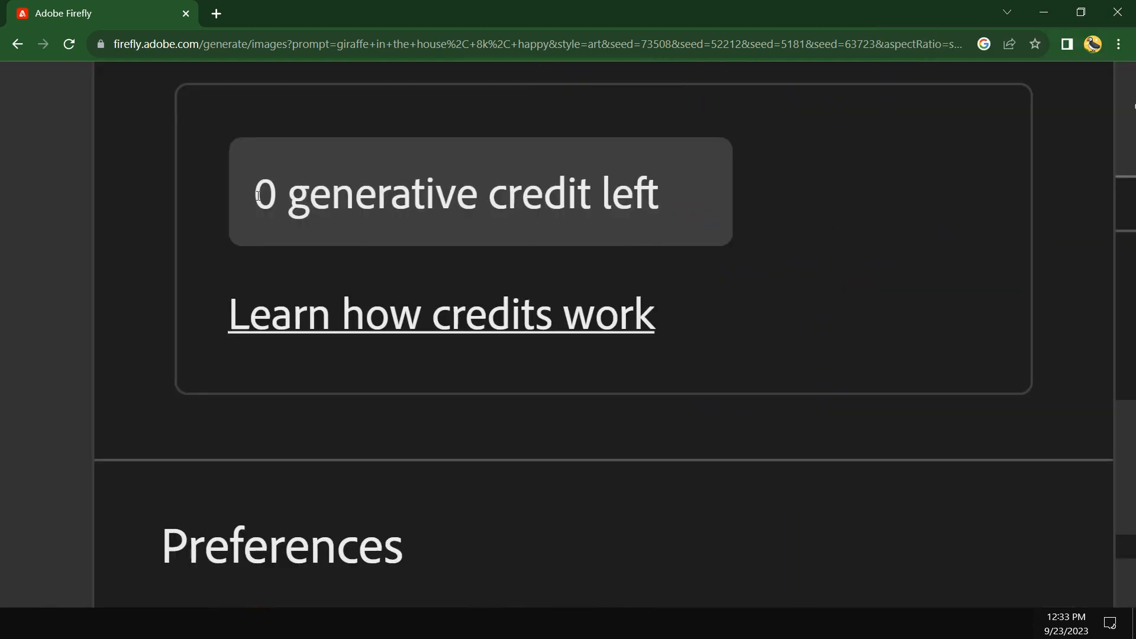
left_click_drag(258, 196, 712, 229)
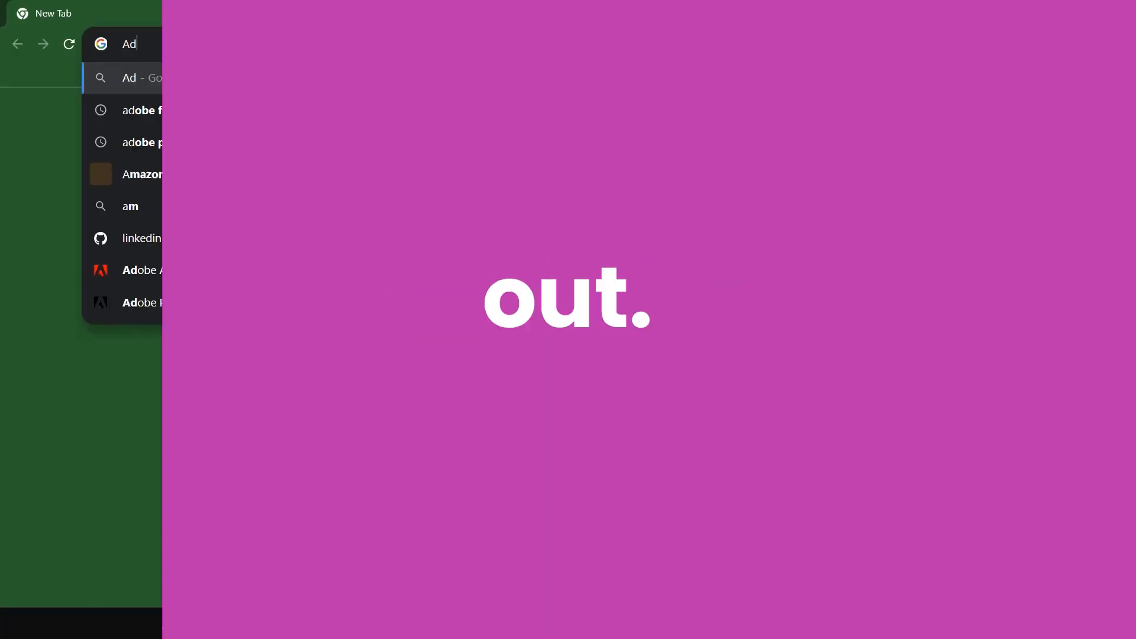
Search Google for "adobe firefly generative fill" and open Adobe's Firefly - Generative AI for Everyone page.
type("obe firefly")
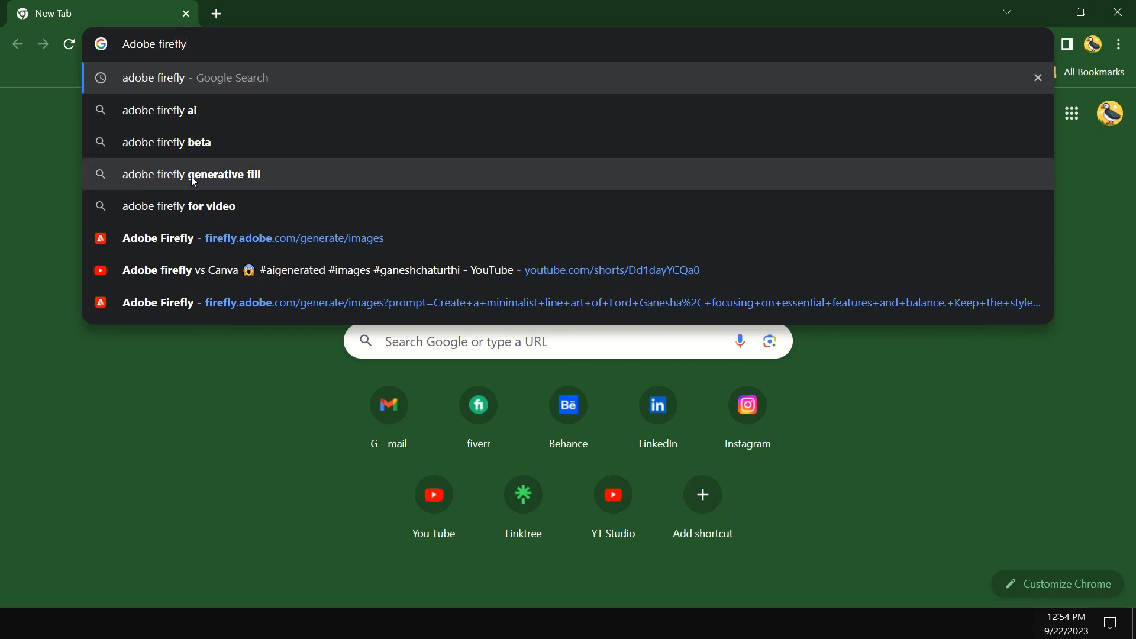
left_click(192, 176)
scroll(231, 312, "down", 5)
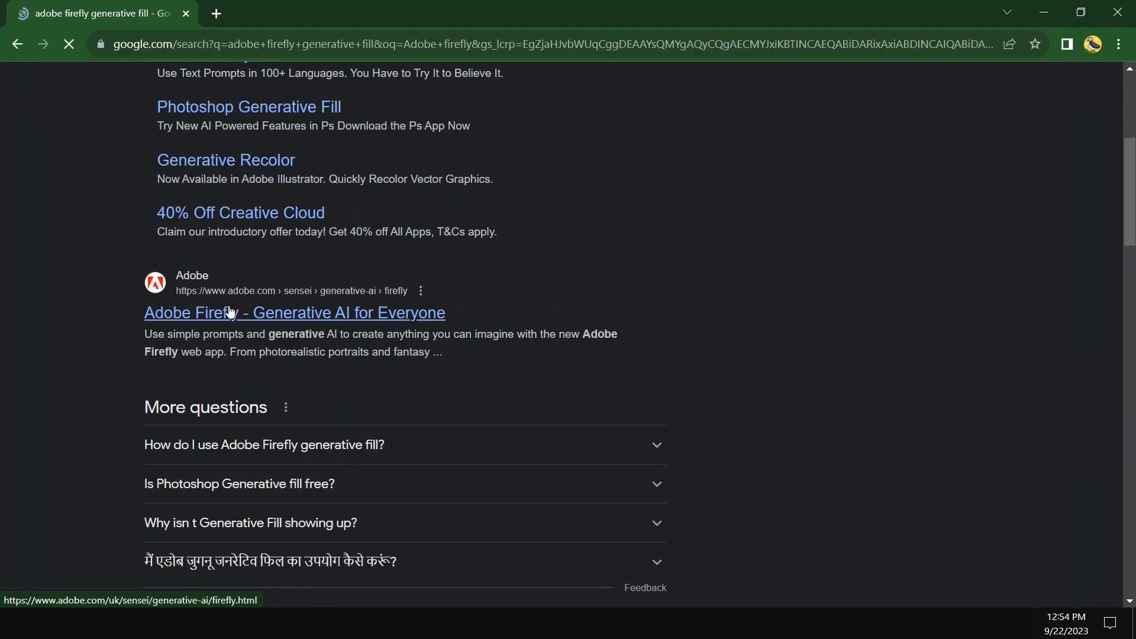
left_click(291, 320)
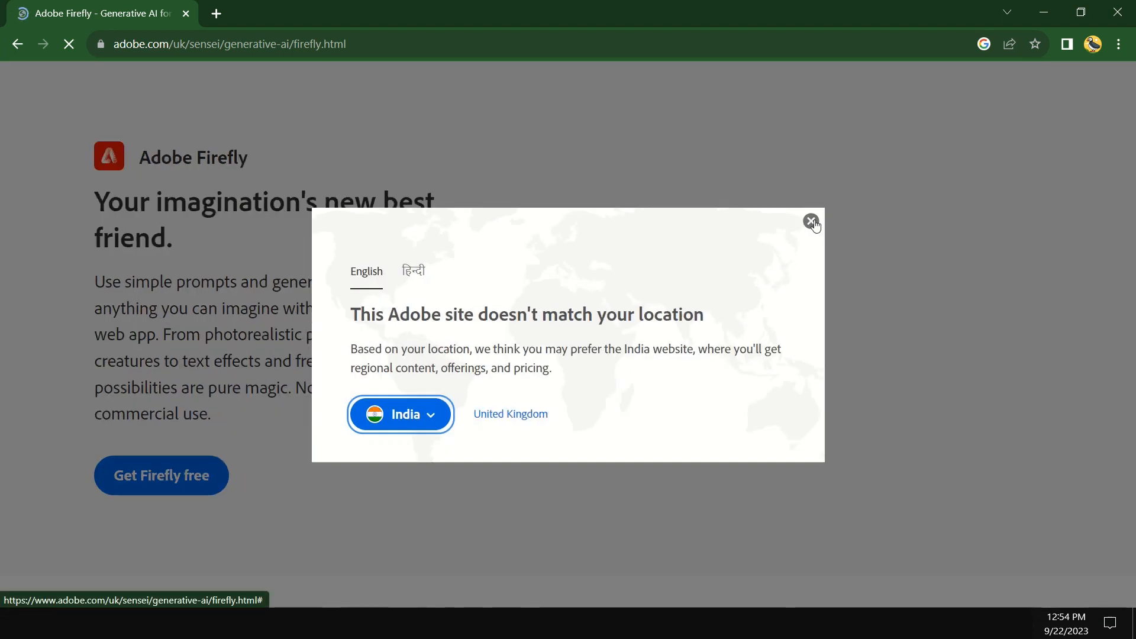
Dismiss the site location notice and start creating with Firefly's Text to Image.
left_click(818, 230)
scroll(563, 361, "down", 12)
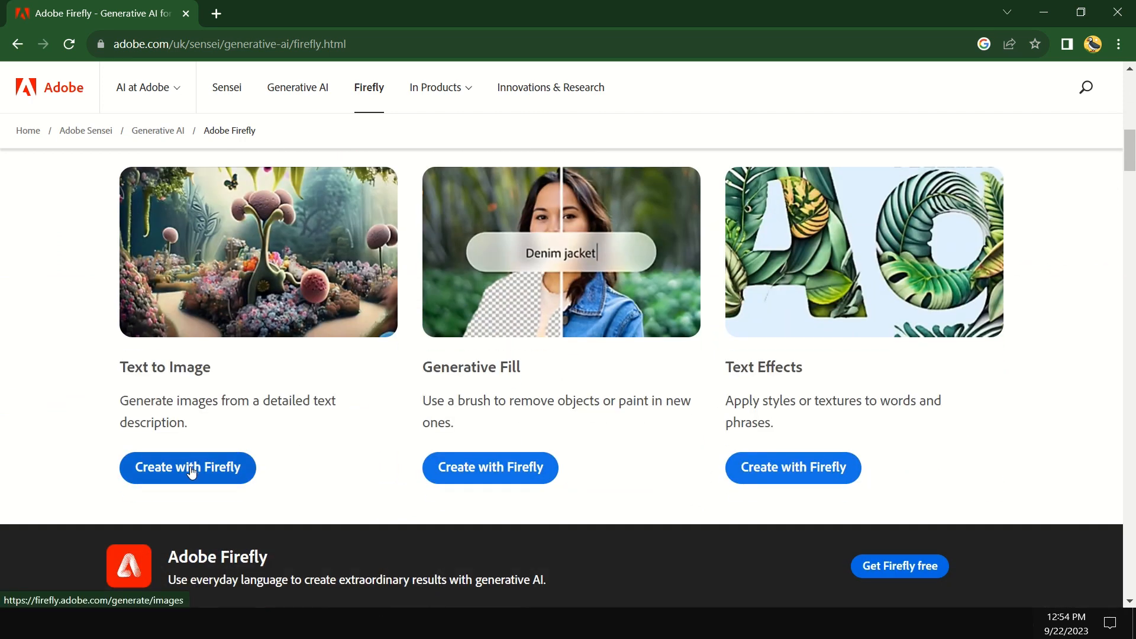
left_click(190, 468)
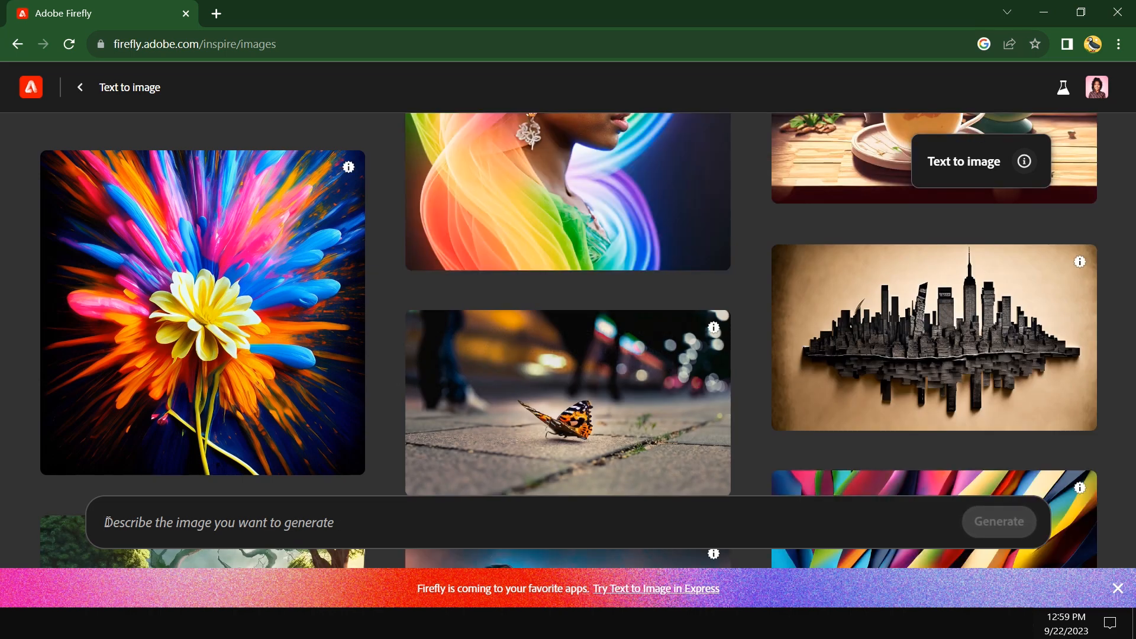
Begin the image prompt with "Generate ganesha cute 3d heaven bokeh lights,".
type("Gen")
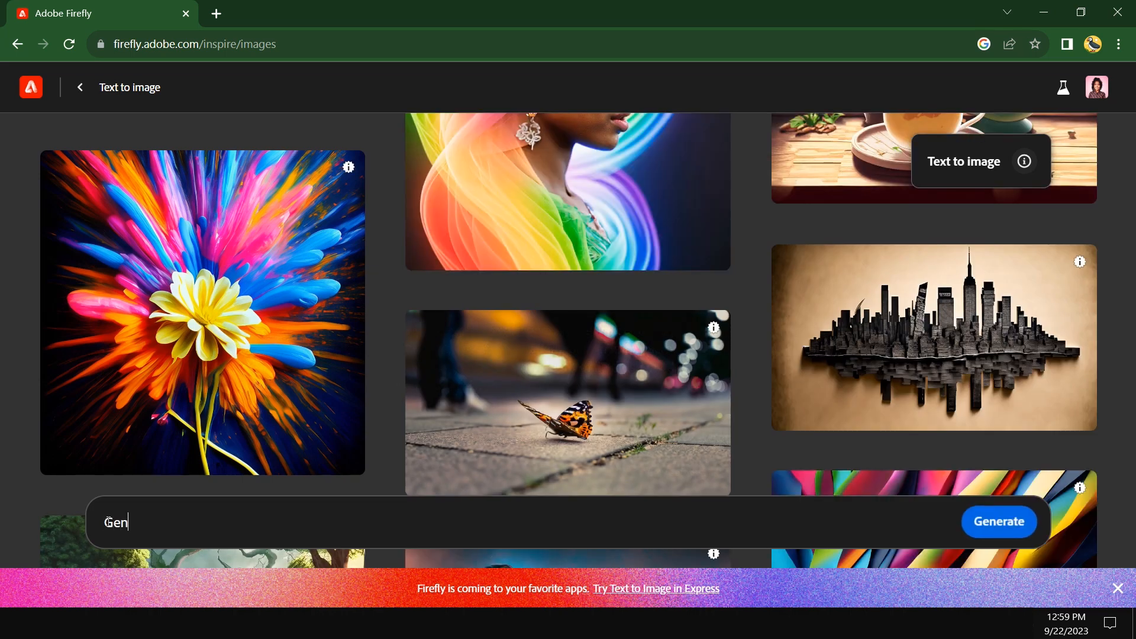
type("erate ganesha cute ")
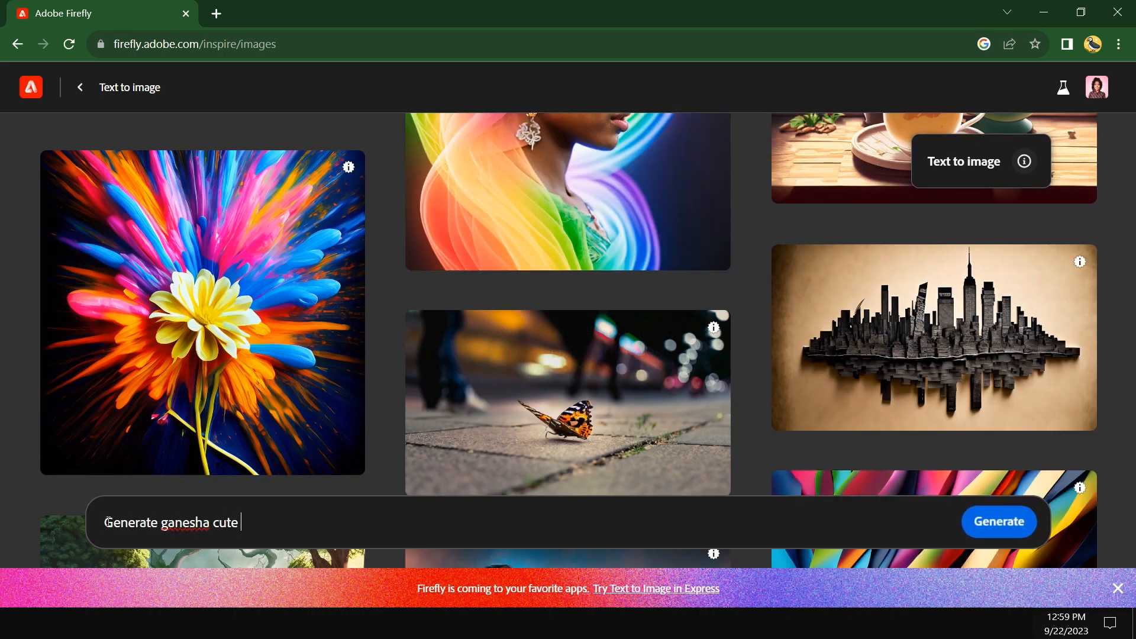
type("3d heaven bokeh lights,")
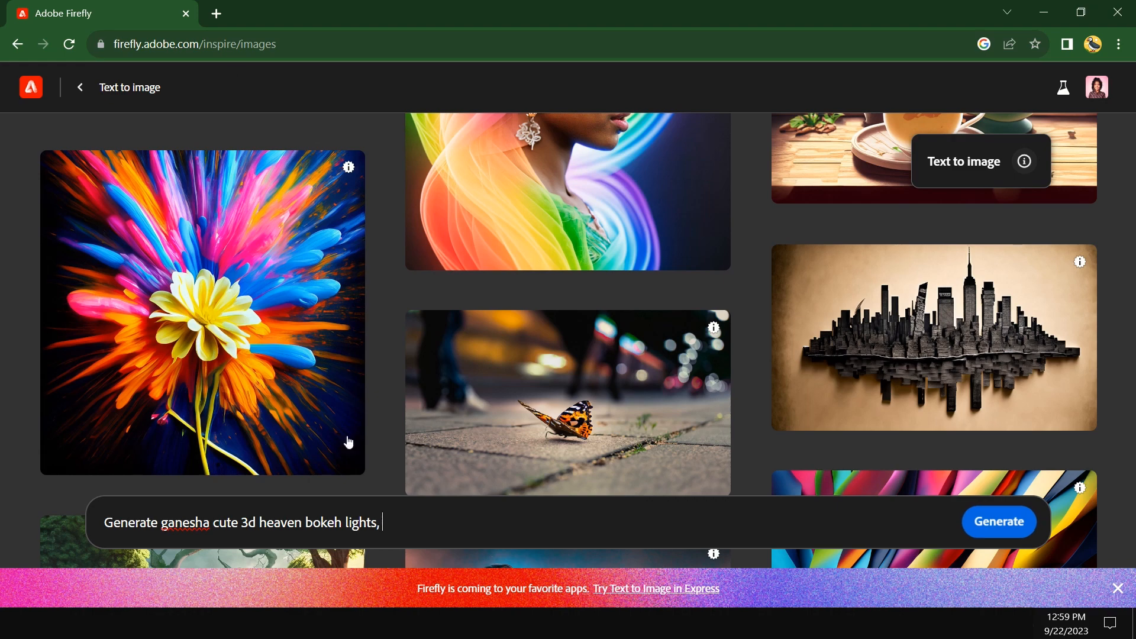
Search Google for "bokeh lights" in a new browser tab and look over the sample images.
left_click(217, 13)
type("bokeh l")
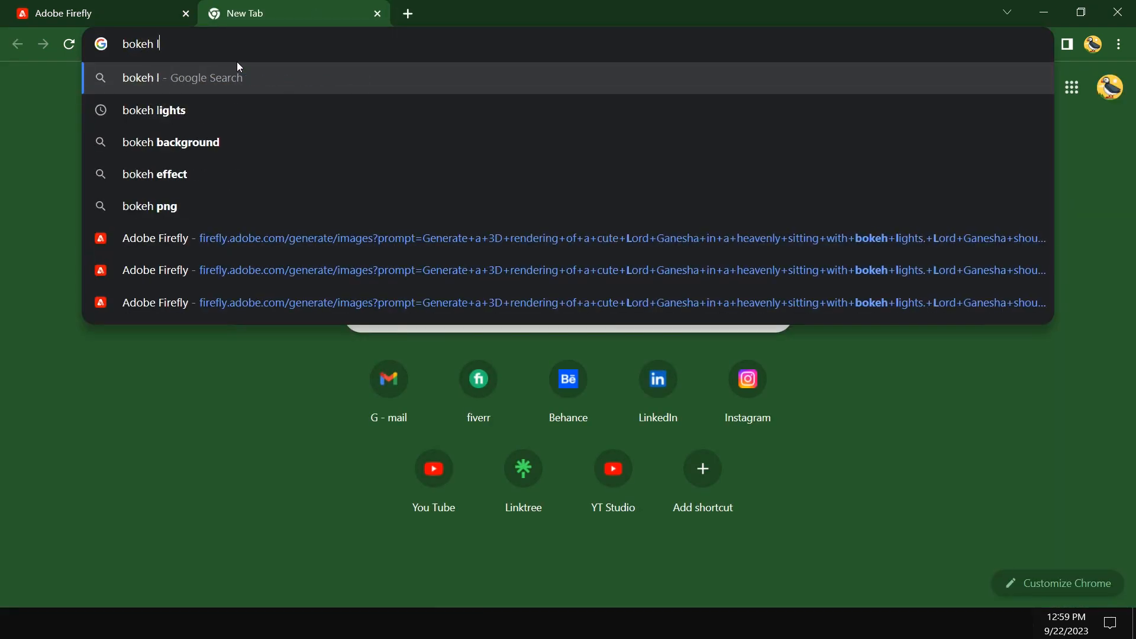
type("ights")
key("Return")
scroll(550, 420, "down", 2)
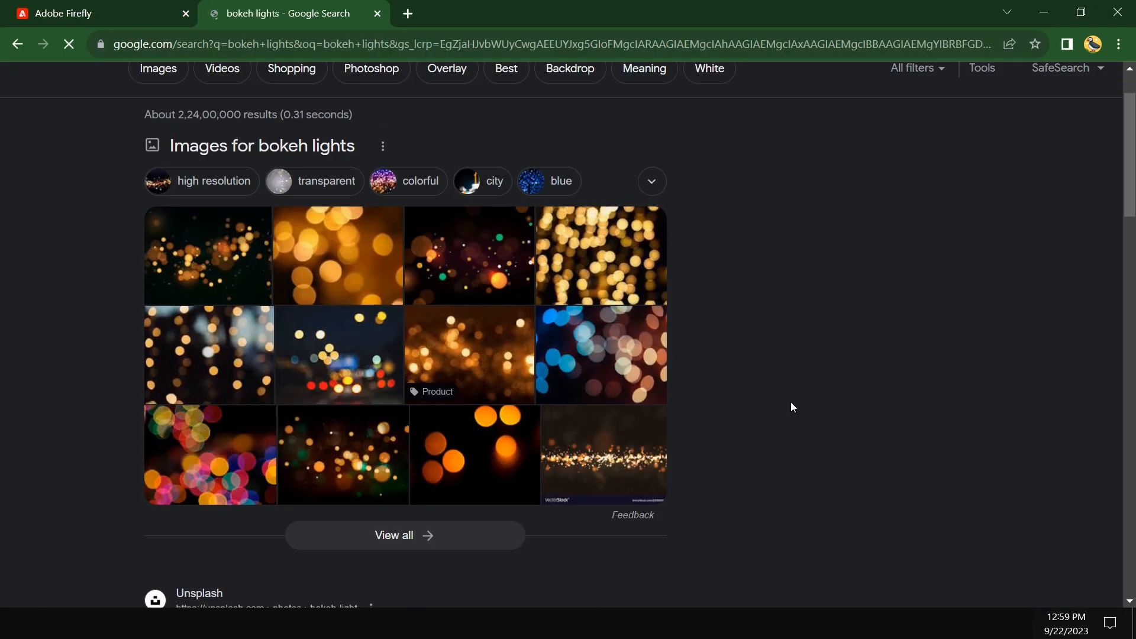
Return to the Firefly tab, complete the prompt with "pink and gold color flash, 8k" and generate the images.
left_click(148, 13)
left_click(401, 522)
type("pink ")
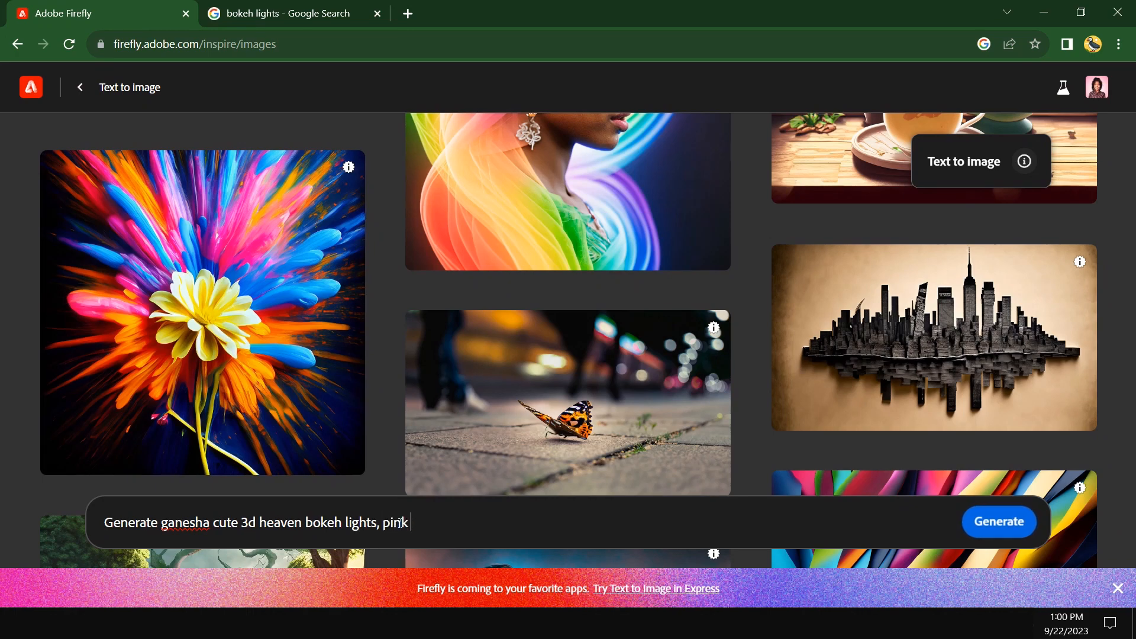
type("and gold colour f")
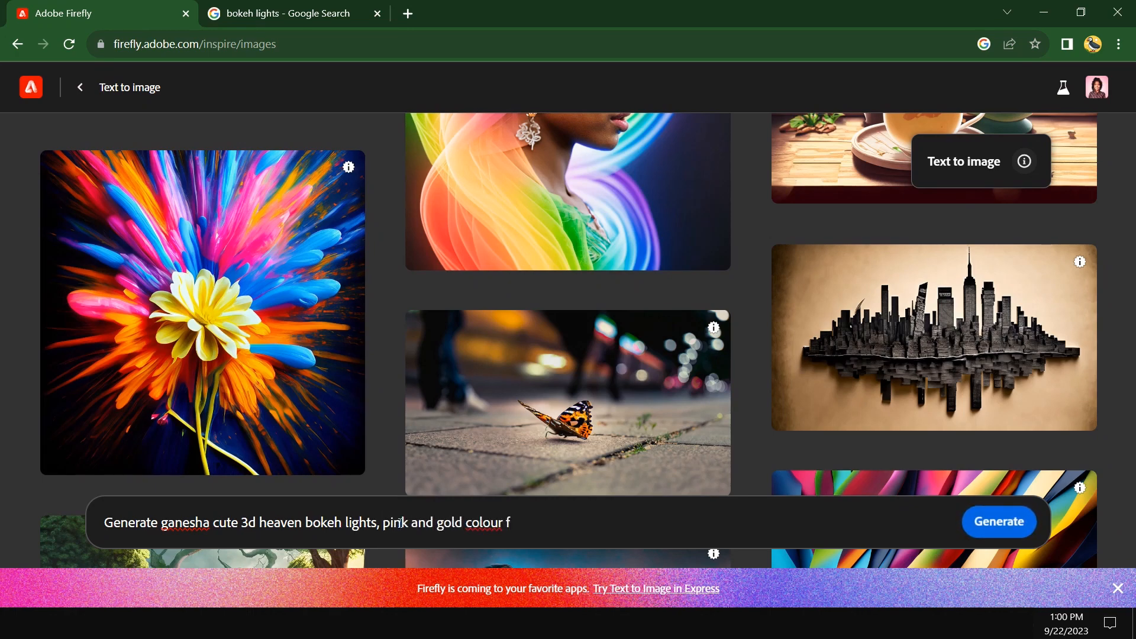
type("lash, 8k")
left_click(497, 523)
key("BackSpace")
left_click(558, 525)
left_click(988, 524)
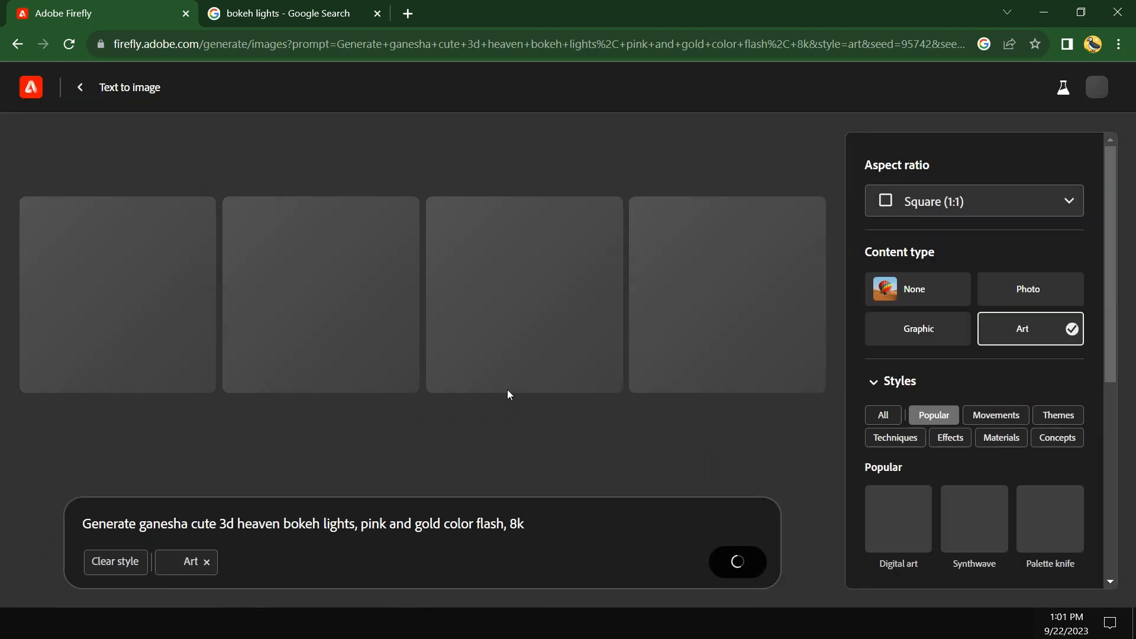
Remove the Art style from the prompt and generate the images again.
left_click(206, 563)
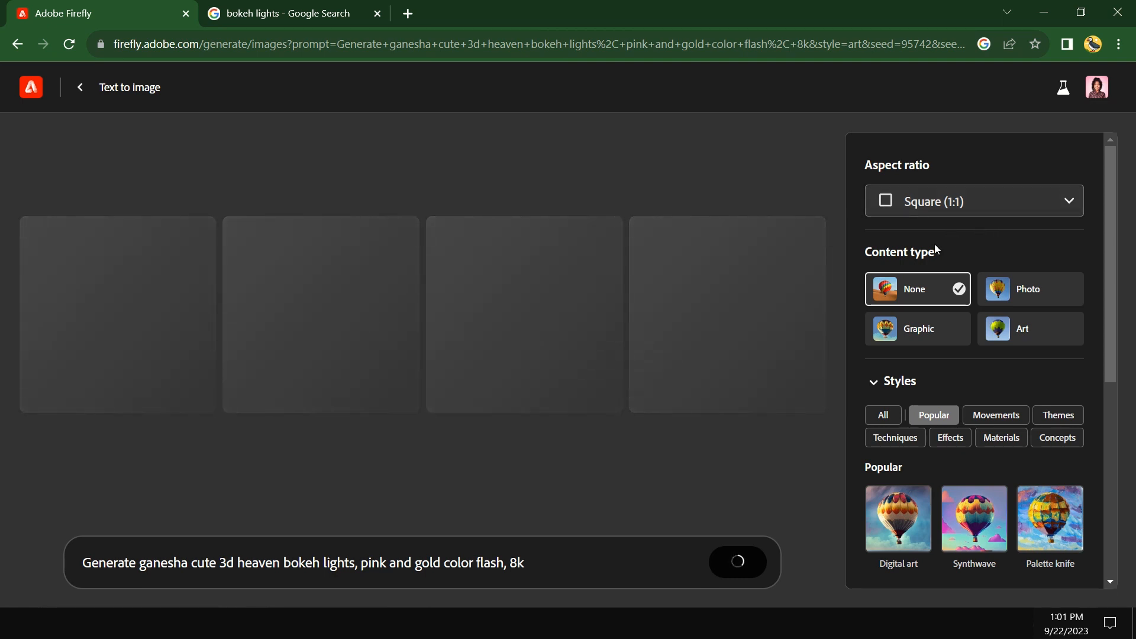
left_click(729, 562)
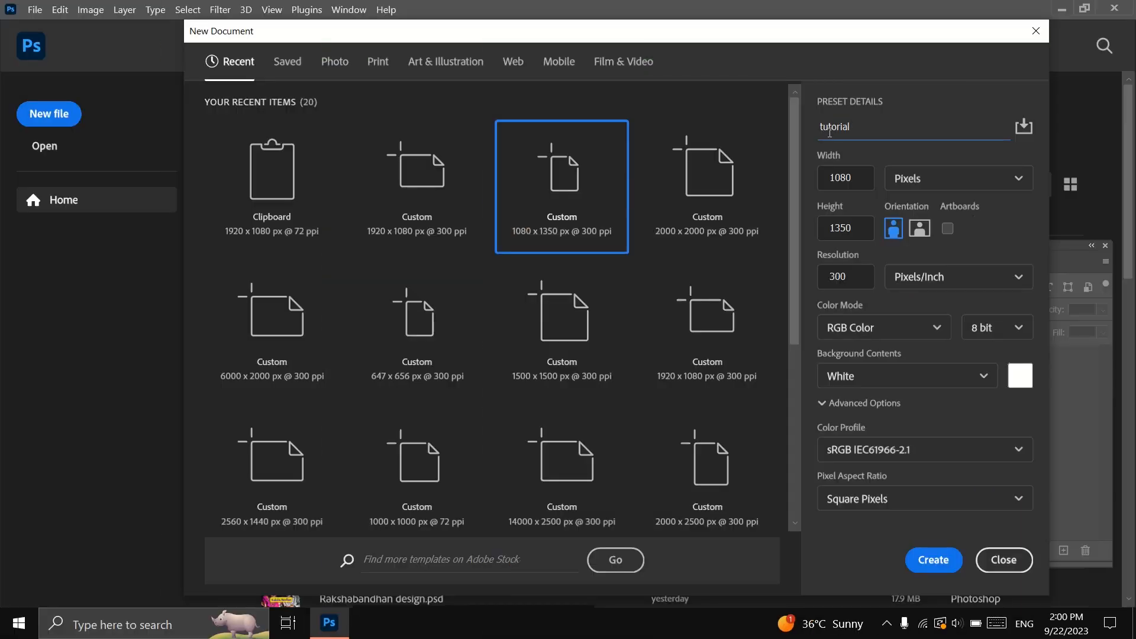
Switch to Photoshop, create the "tutorial" document at 1080 x 1350 px and 300 ppi, and move the Layers panel closer to the canvas.
left_click(926, 560)
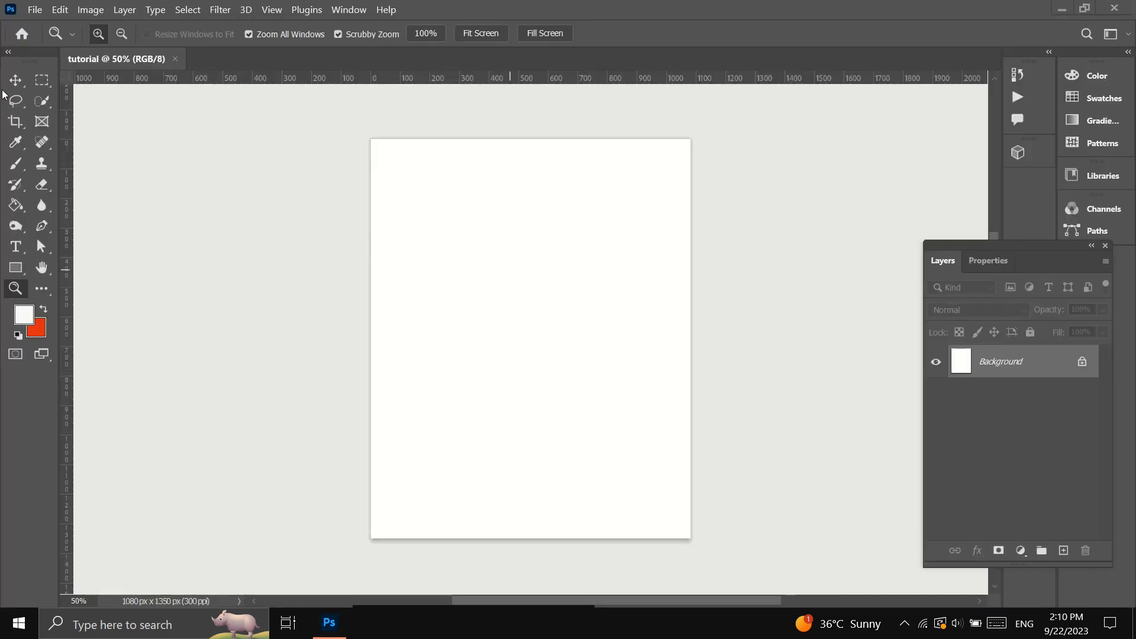
left_click(19, 80)
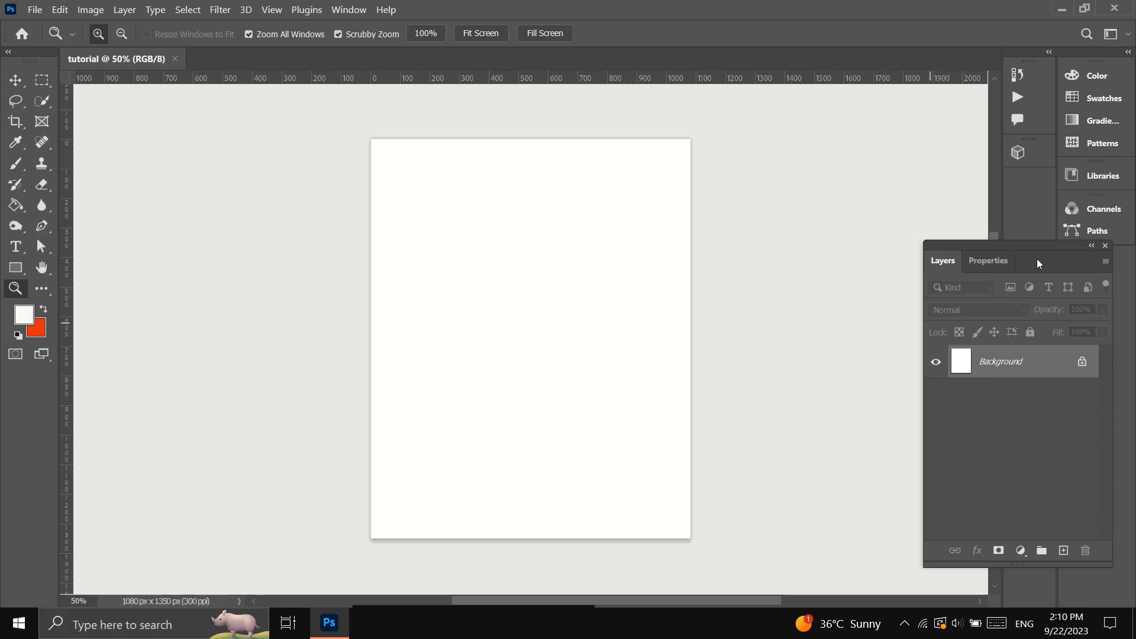
left_click_drag(1036, 244, 831, 184)
scroll(459, 329, "right", 3)
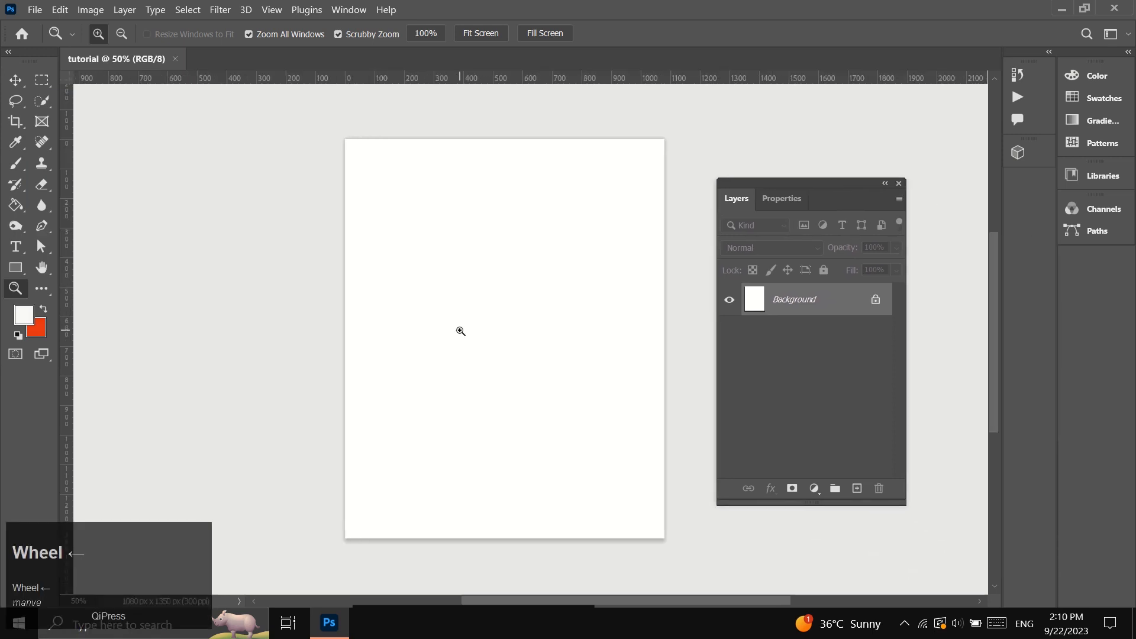
Place the Adobe firefly image as an embedded layer, scale it to about 17.6%, and move it lower on the canvas.
left_click(18, 83)
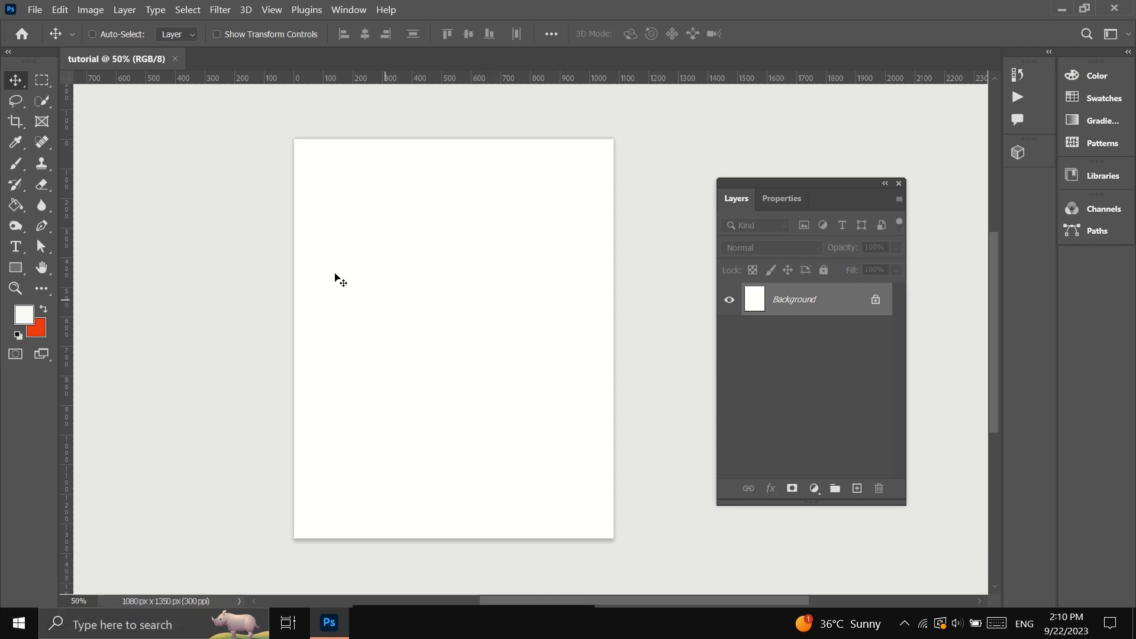
left_click(35, 9)
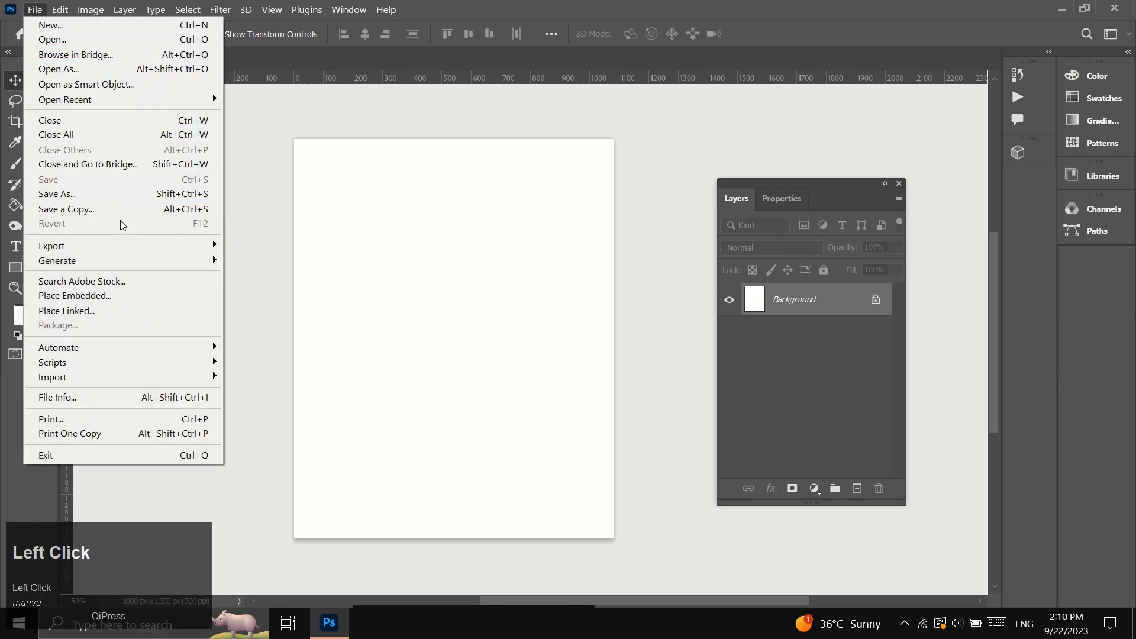
left_click(75, 296)
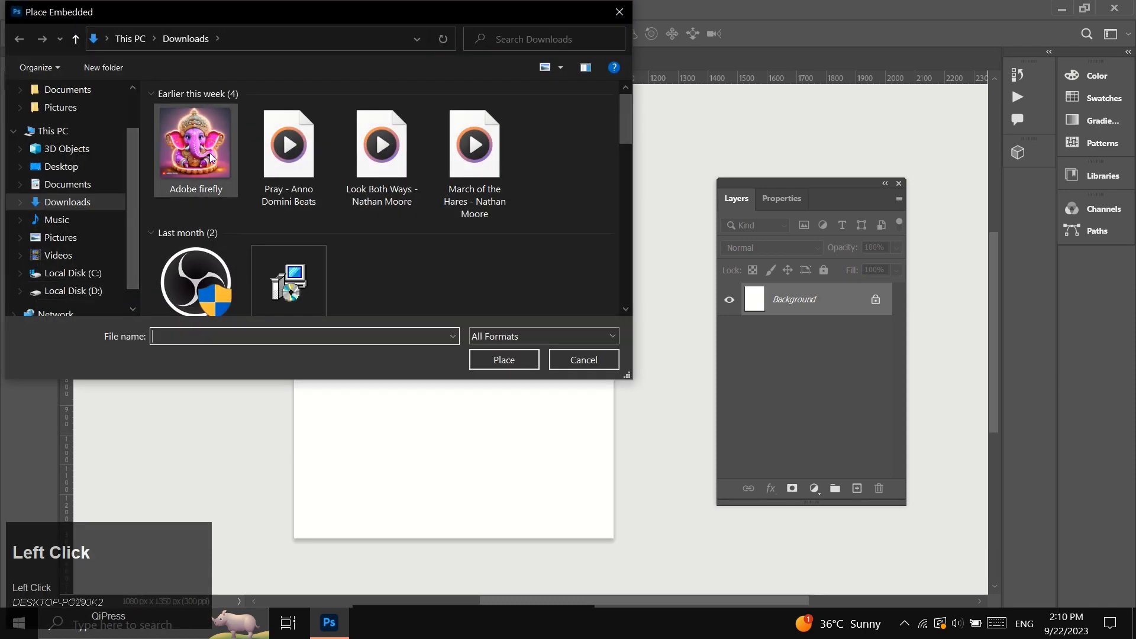
double_click(195, 143)
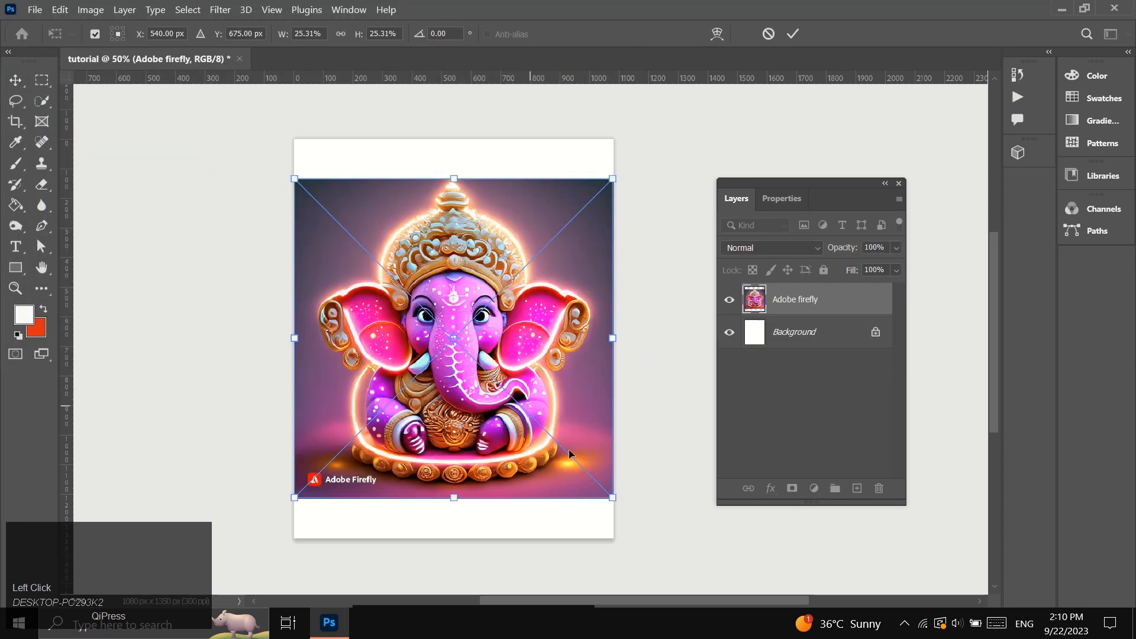
left_click_drag(613, 497, 575, 441)
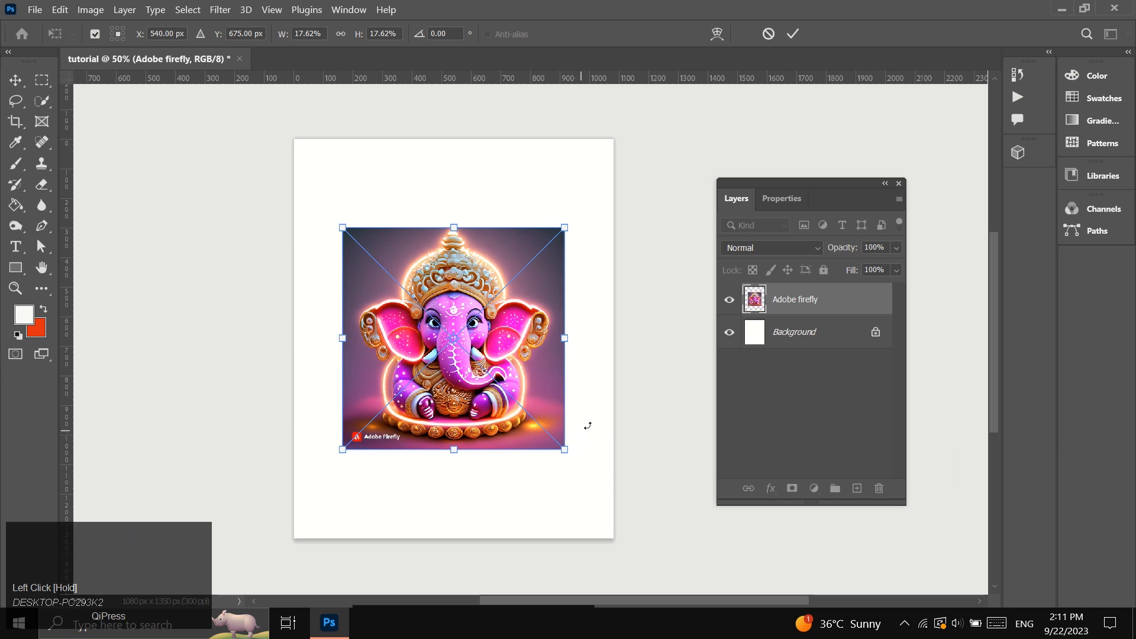
left_click(794, 34)
left_click_drag(459, 313, 459, 354)
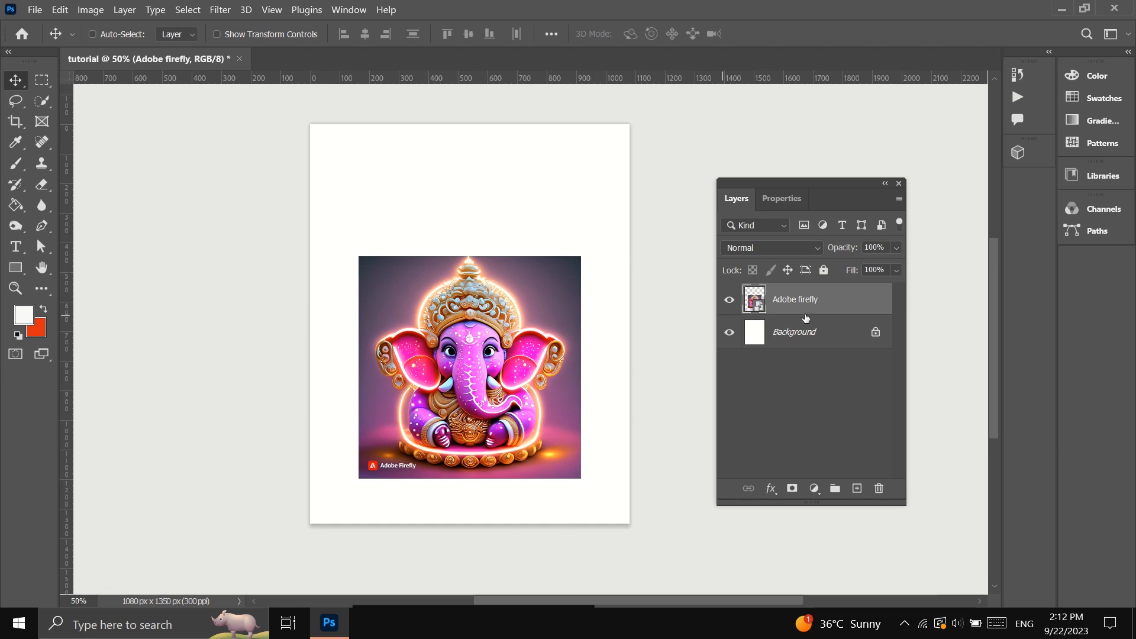
Duplicate the Adobe firefly layer, rasterize the copy, and use Delete and Fill Selection on the blank strip to the image's right.
left_click(816, 308)
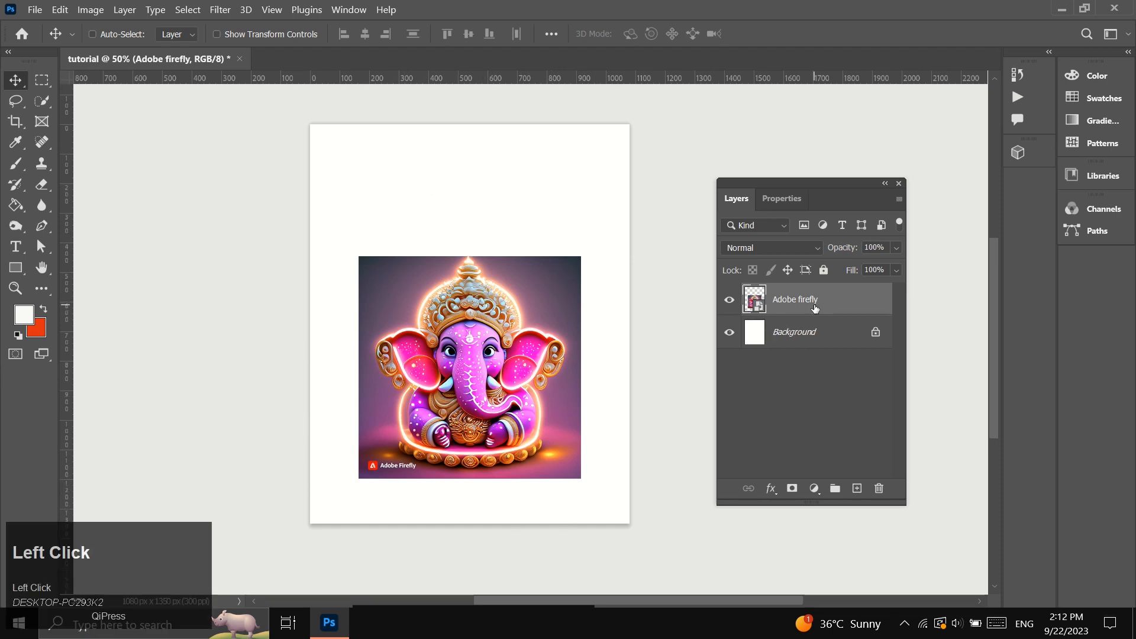
key("ctrl+j")
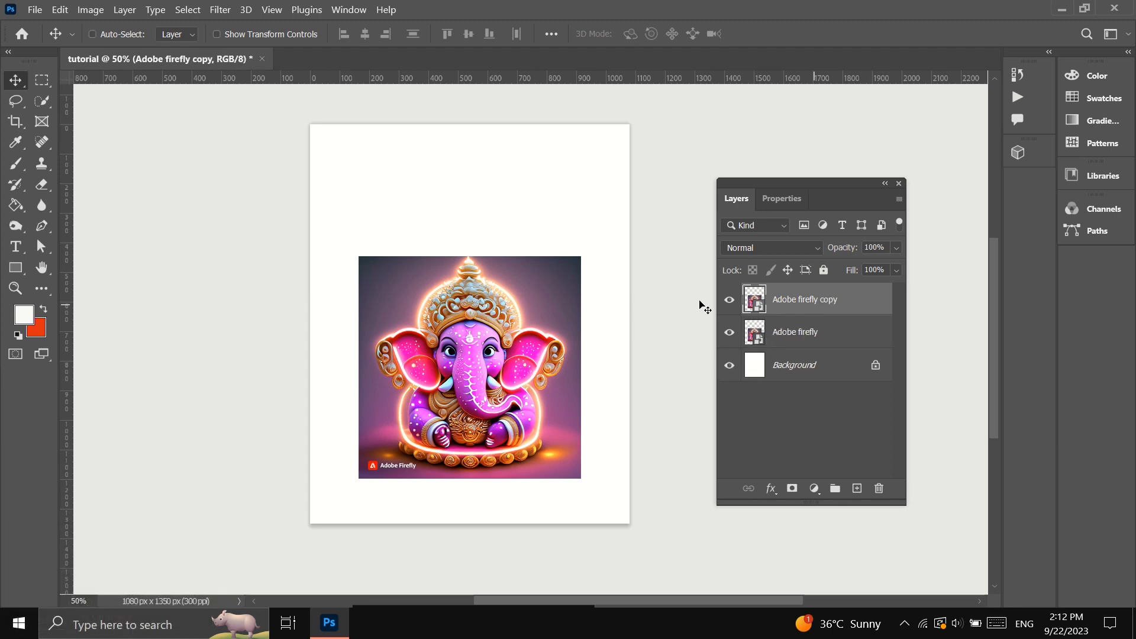
left_click(49, 82)
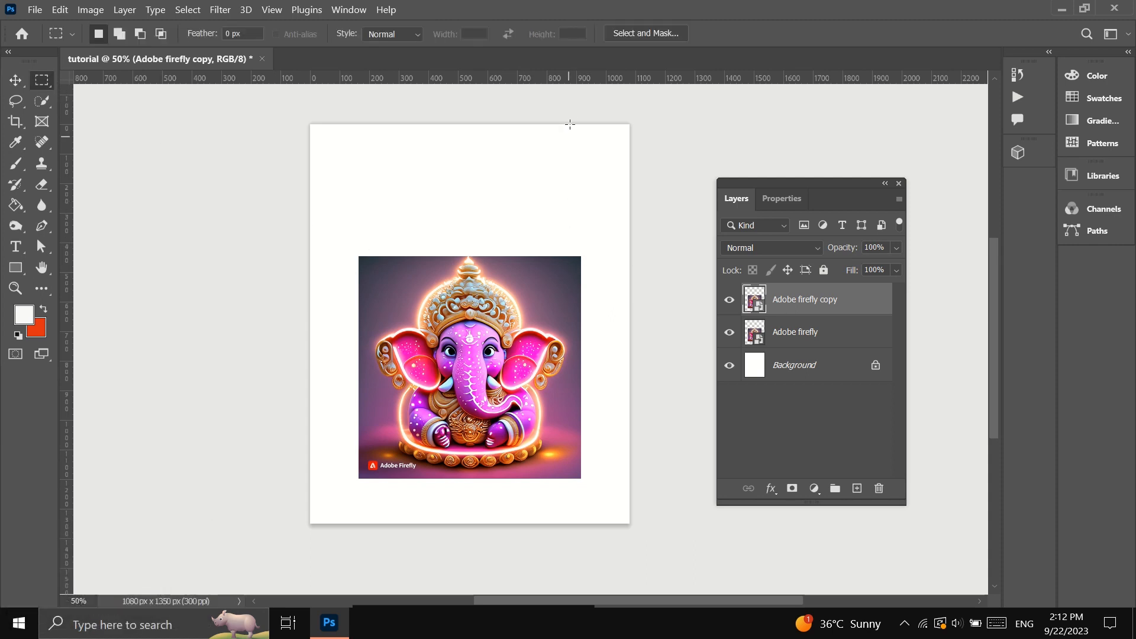
left_click_drag(644, 534, 581, 116)
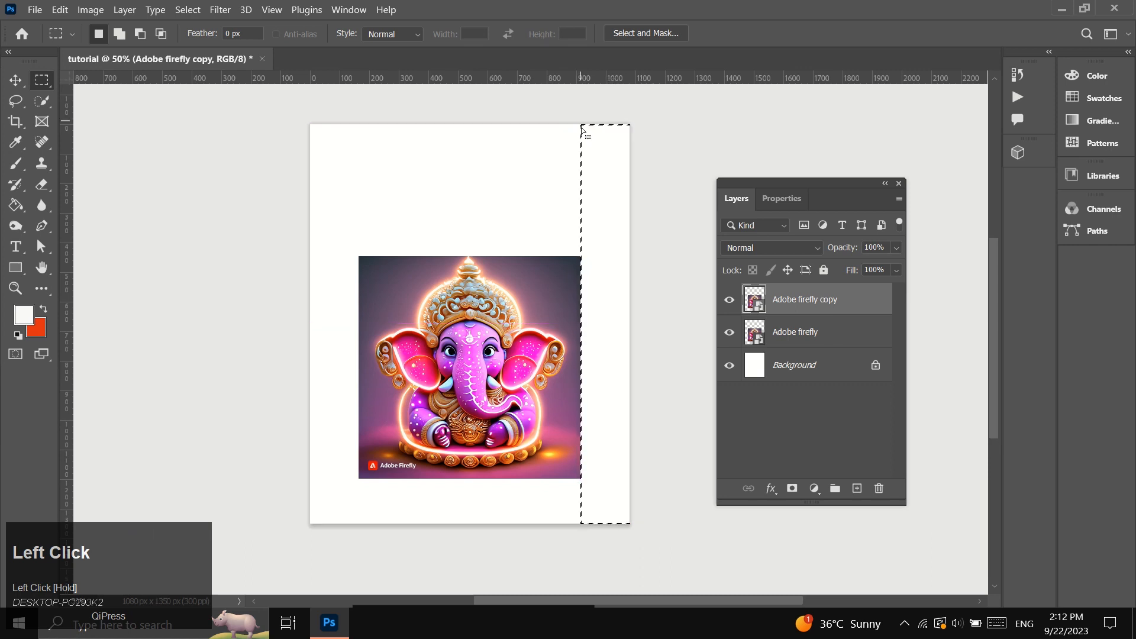
right_click(857, 304)
left_click(894, 334)
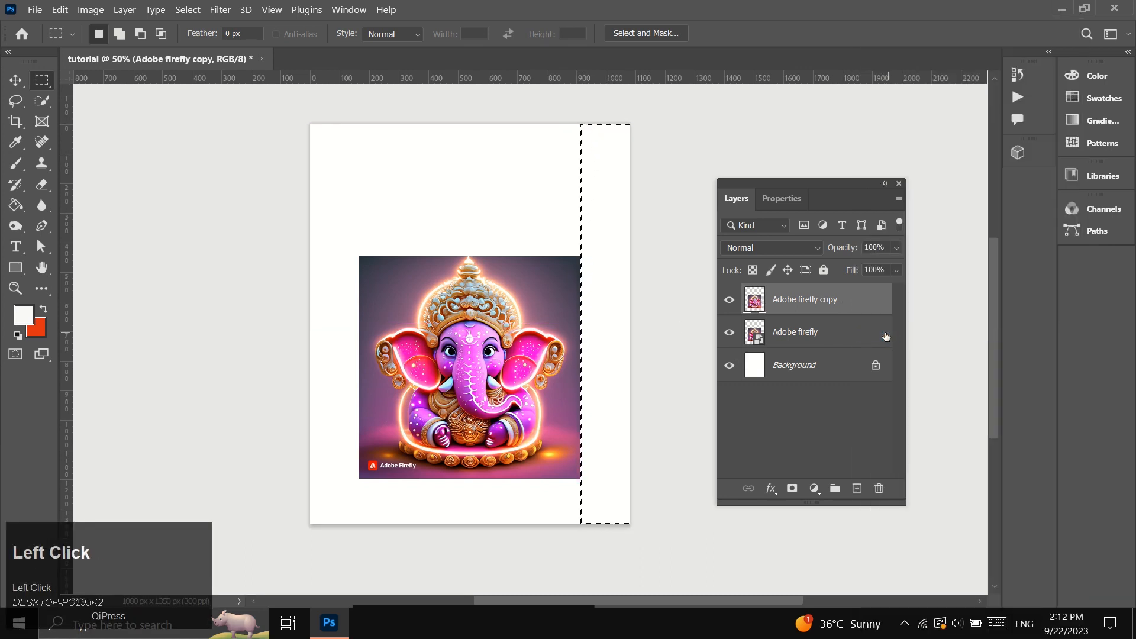
right_click(601, 260)
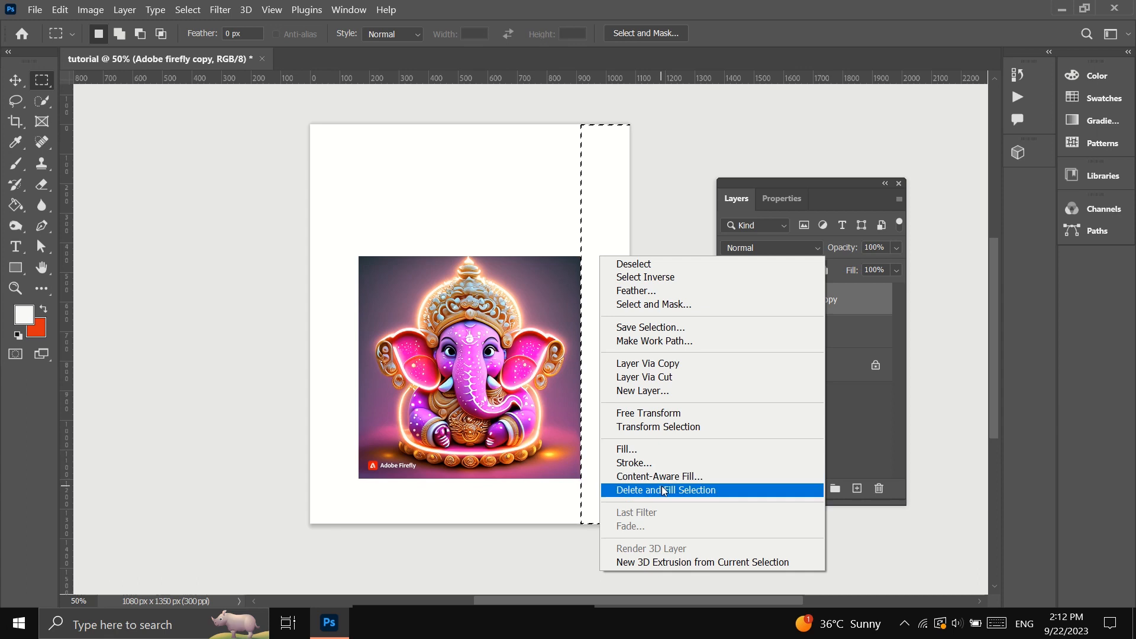
left_click(664, 491)
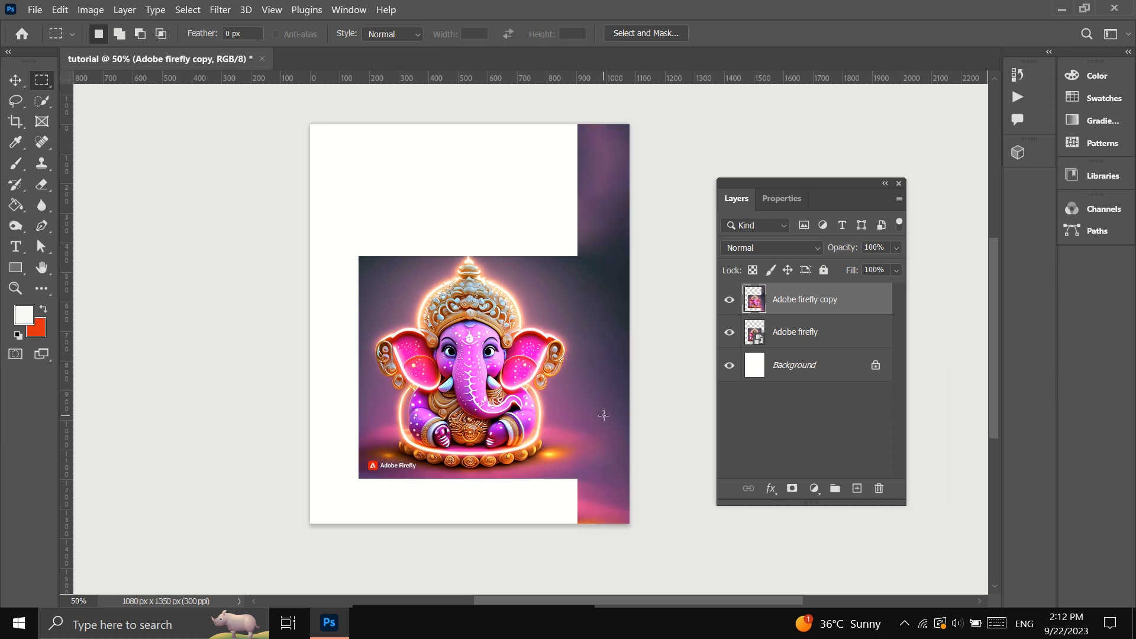
Use Delete and Fill Selection on the blank strip left of the image and the full-width area above it.
left_click_drag(356, 289, 360, 549)
right_click(329, 323)
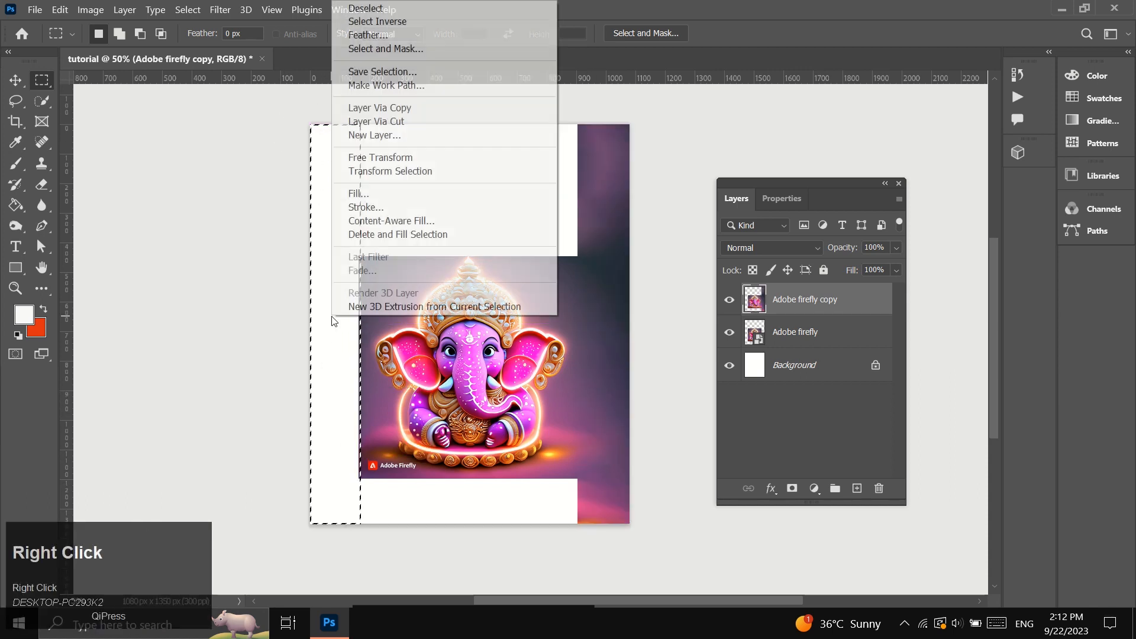
left_click(390, 234)
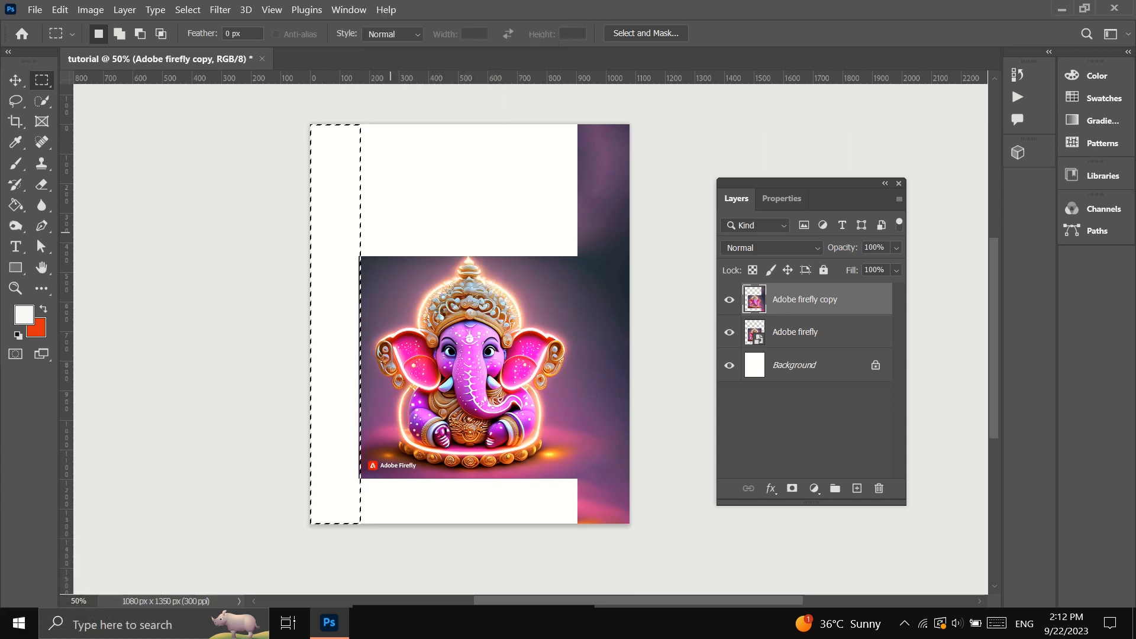
left_click_drag(282, 111, 643, 258)
right_click(470, 159)
left_click(553, 391)
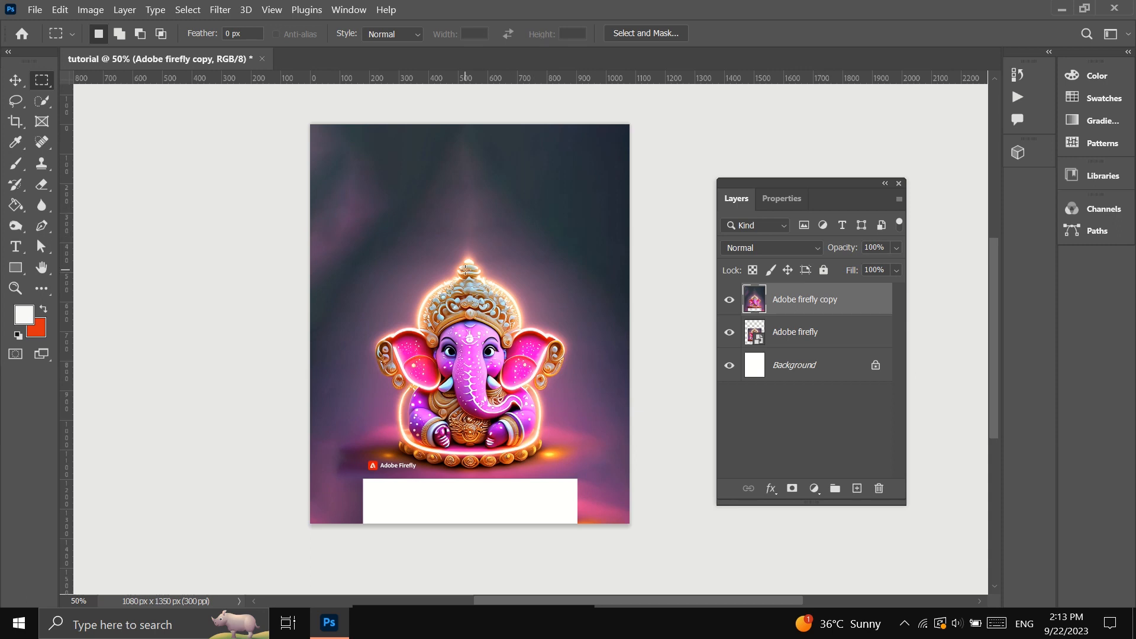
Lasso the plain dark area in the canvas's upper-right corner and copy it to a new layer.
scroll(465, 269, "up", 1)
left_click(13, 290)
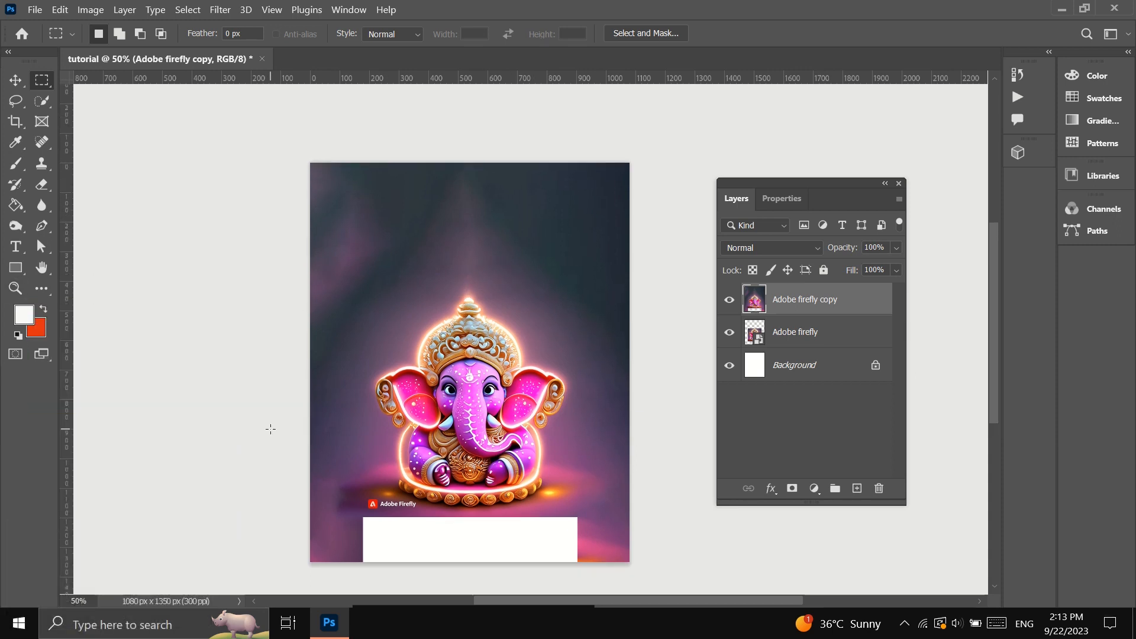
left_click(452, 266)
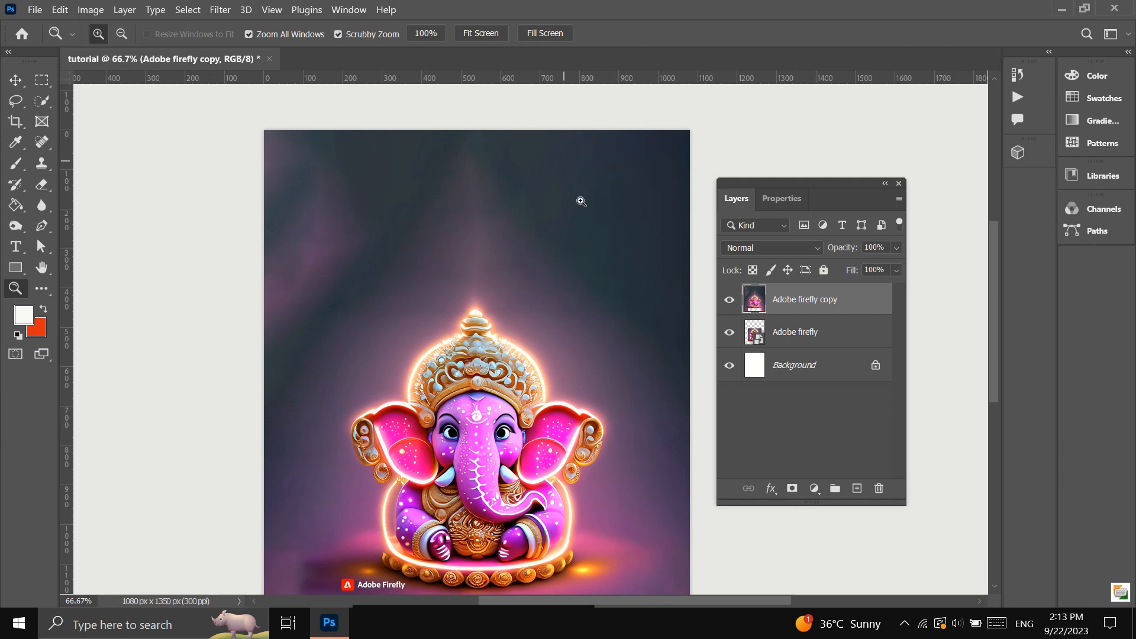
left_click(16, 107)
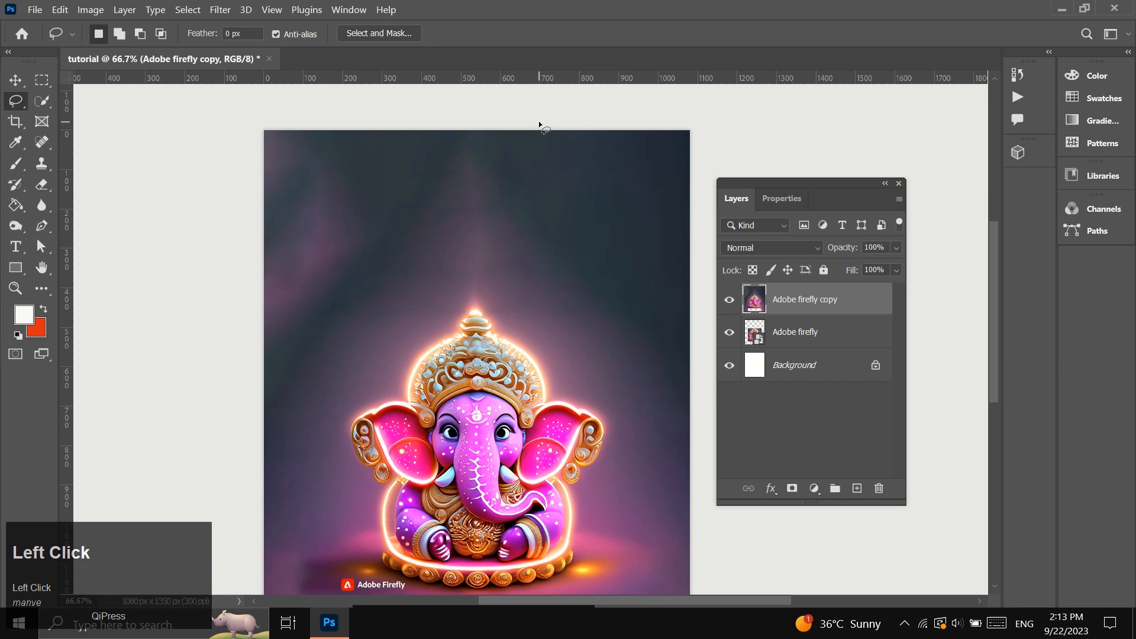
mouse_move(561, 127)
left_mouse_down()
mouse_move(565, 162)
mouse_move(603, 234)
left_mouse_up()
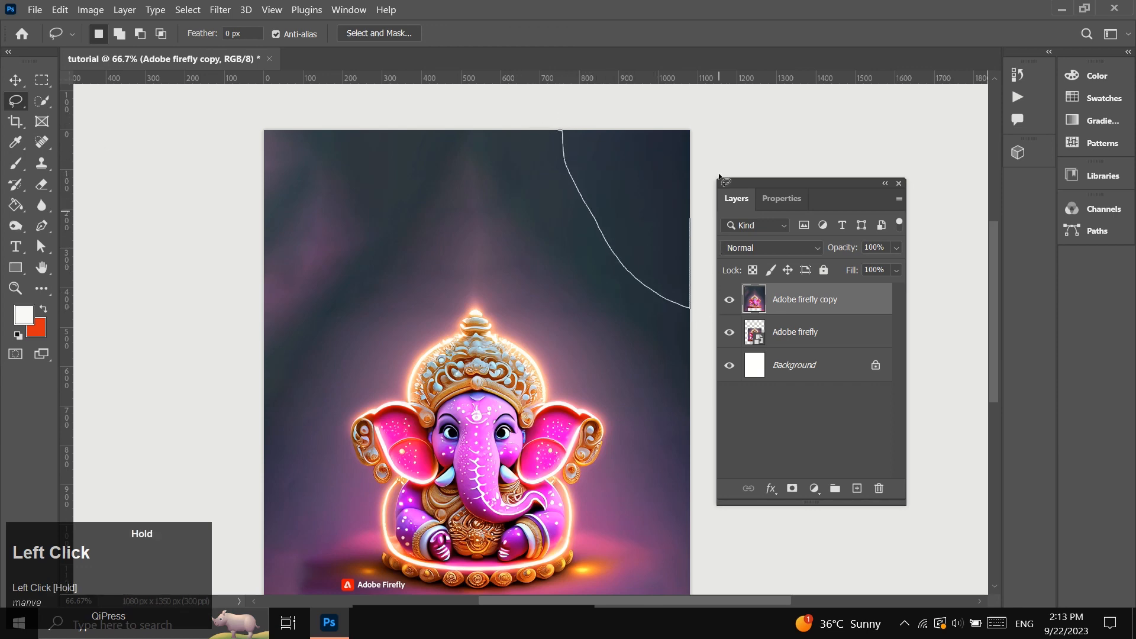
left_click_drag(561, 128, 562, 130)
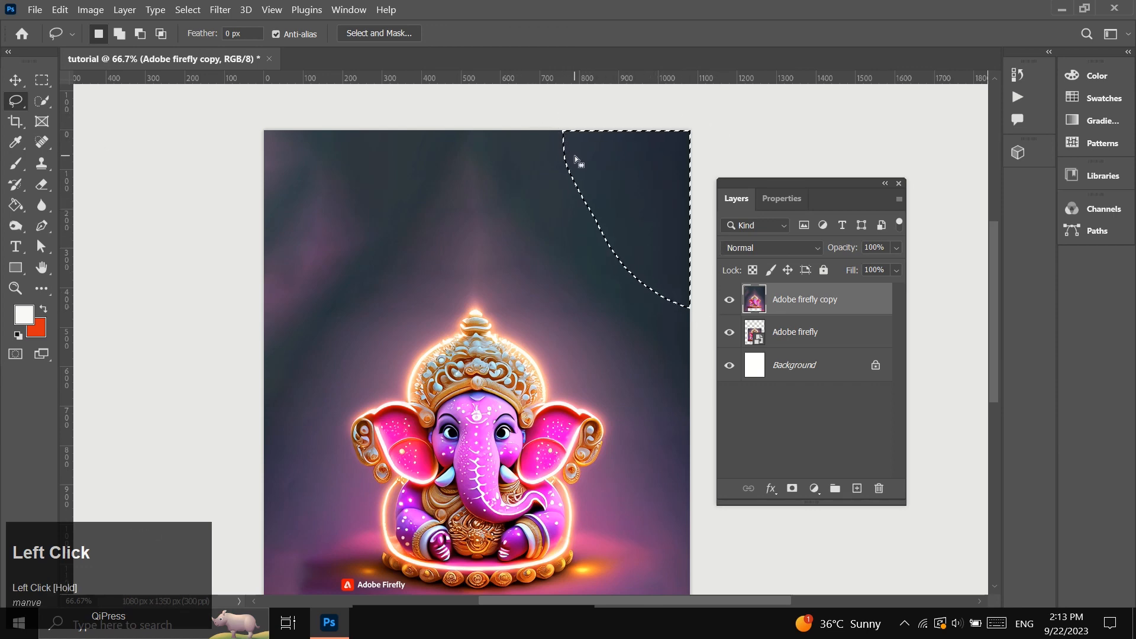
key("ctrl+j")
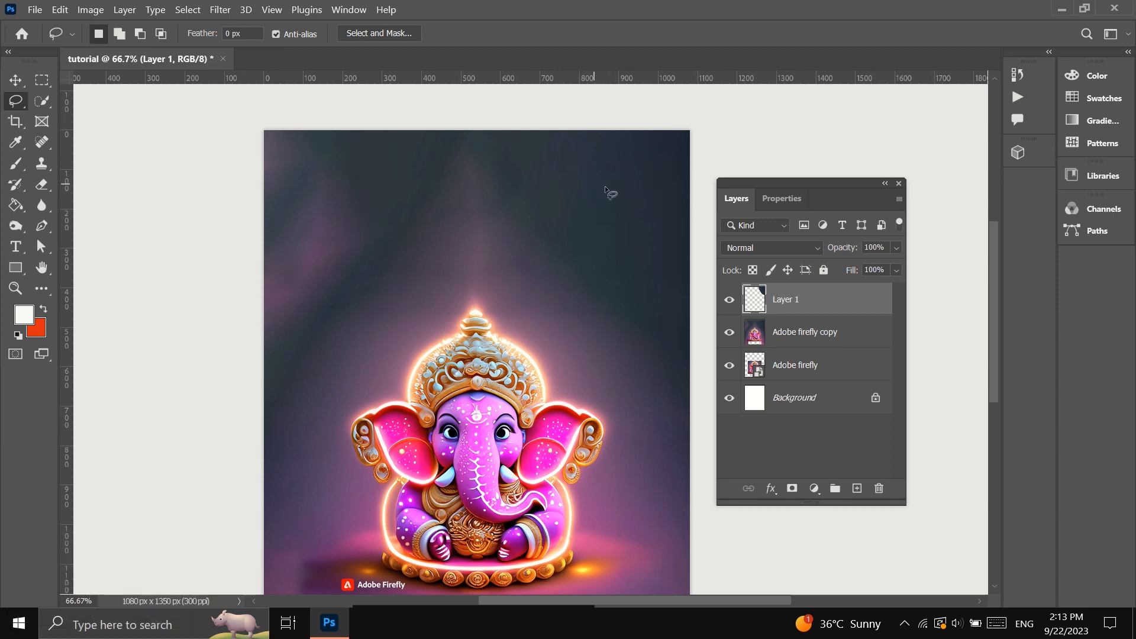
Move the copied corner piece to the canvas's upper-left corner and flip it horizontally.
left_click(16, 80)
left_click_drag(650, 193, 347, 179)
key("ctrl+t")
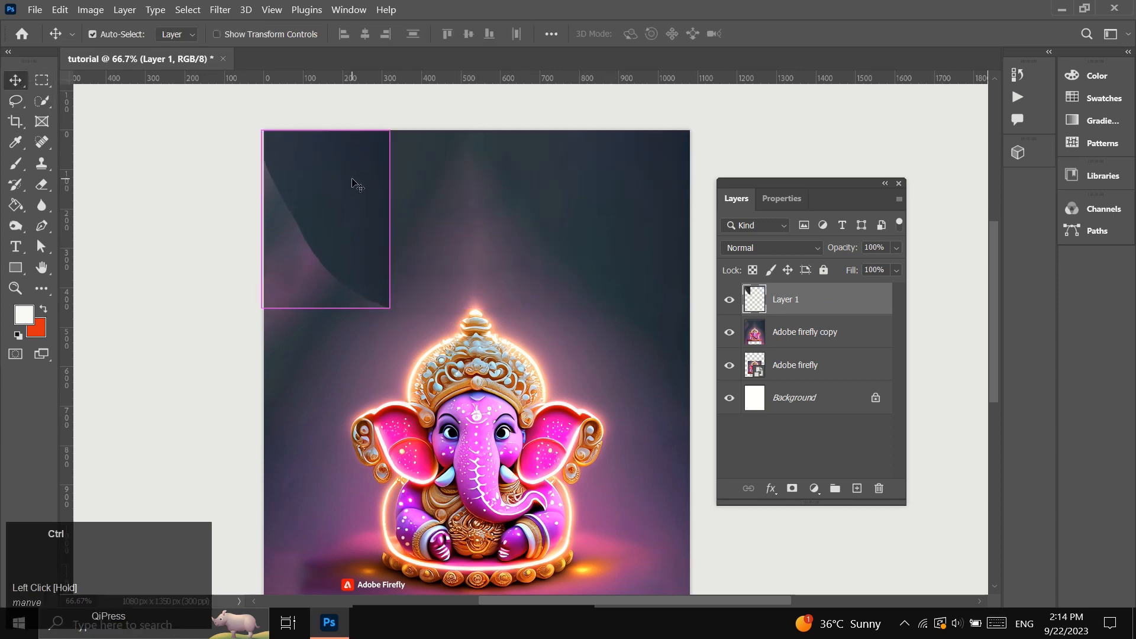
right_click(352, 183)
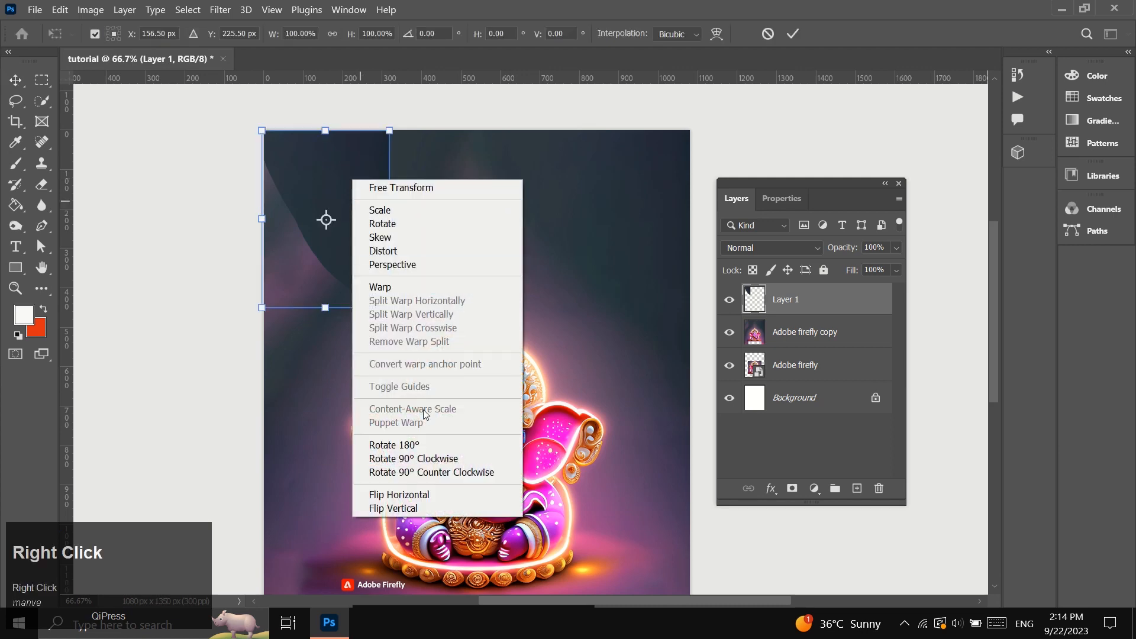
left_click(422, 496)
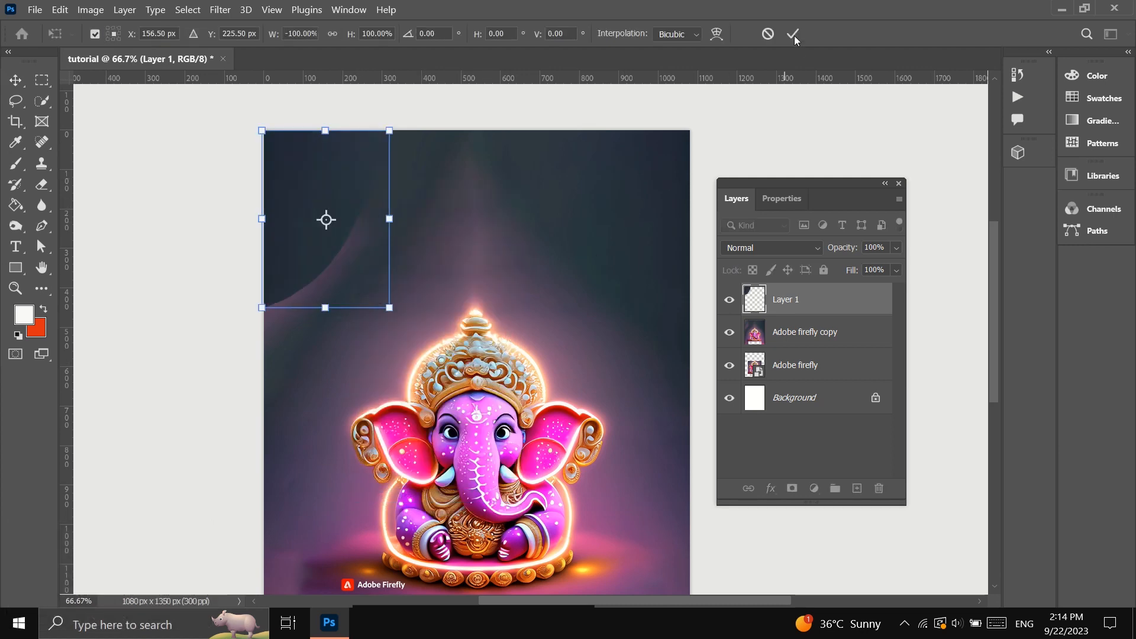
left_click(595, 243)
Enlarge the flipped corner piece so it covers the pink patch in the upper-left corner.
key("ctrl+t")
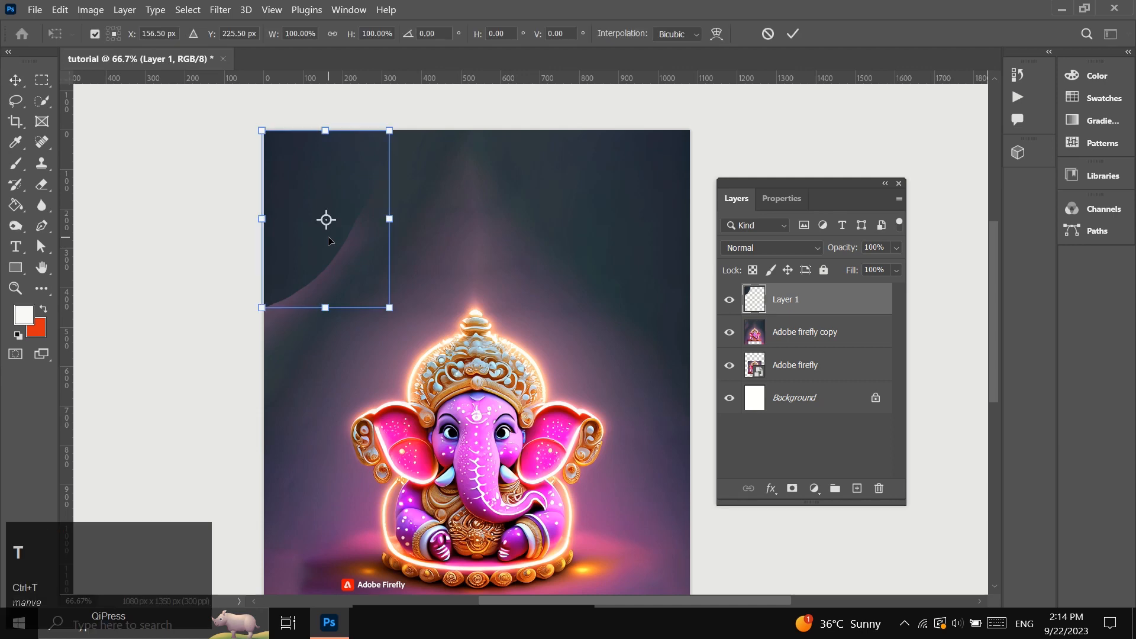
left_click_drag(390, 308, 444, 354)
left_click(793, 34)
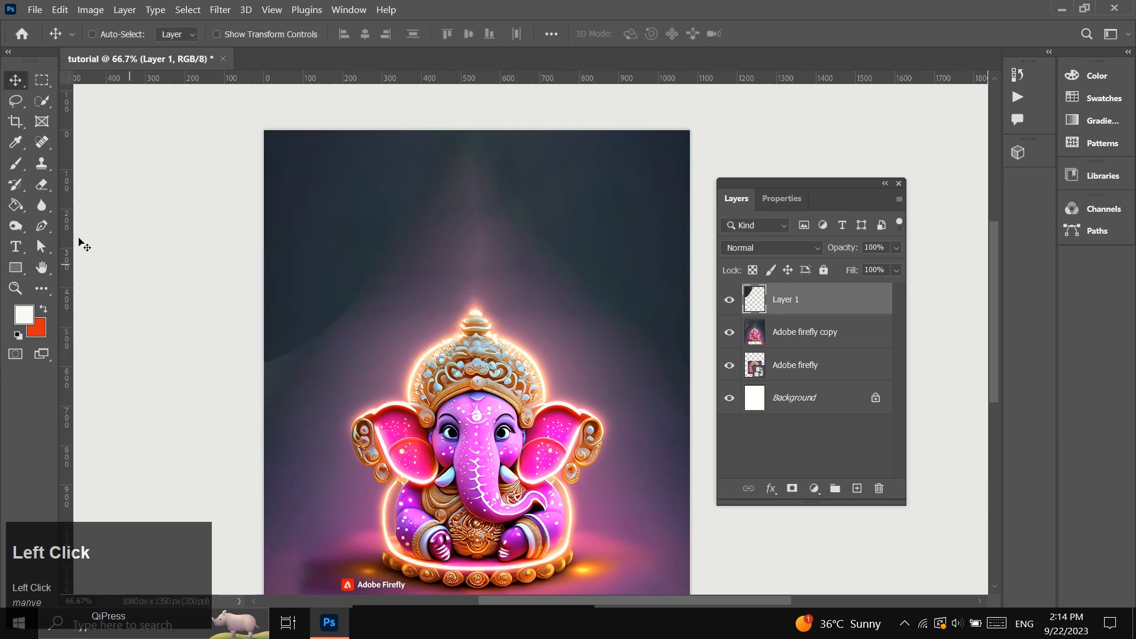
Soften the corner piece's curved edge into the background with a soft 322 px Eraser.
left_click(41, 185)
left_click(116, 34)
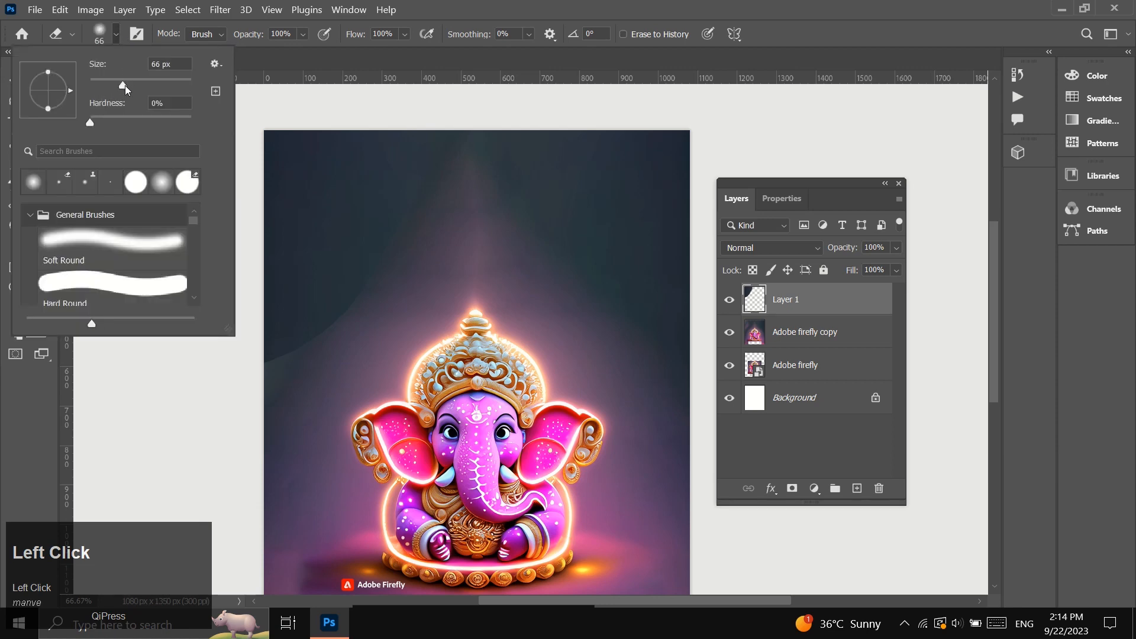
left_click_drag(133, 85, 158, 85)
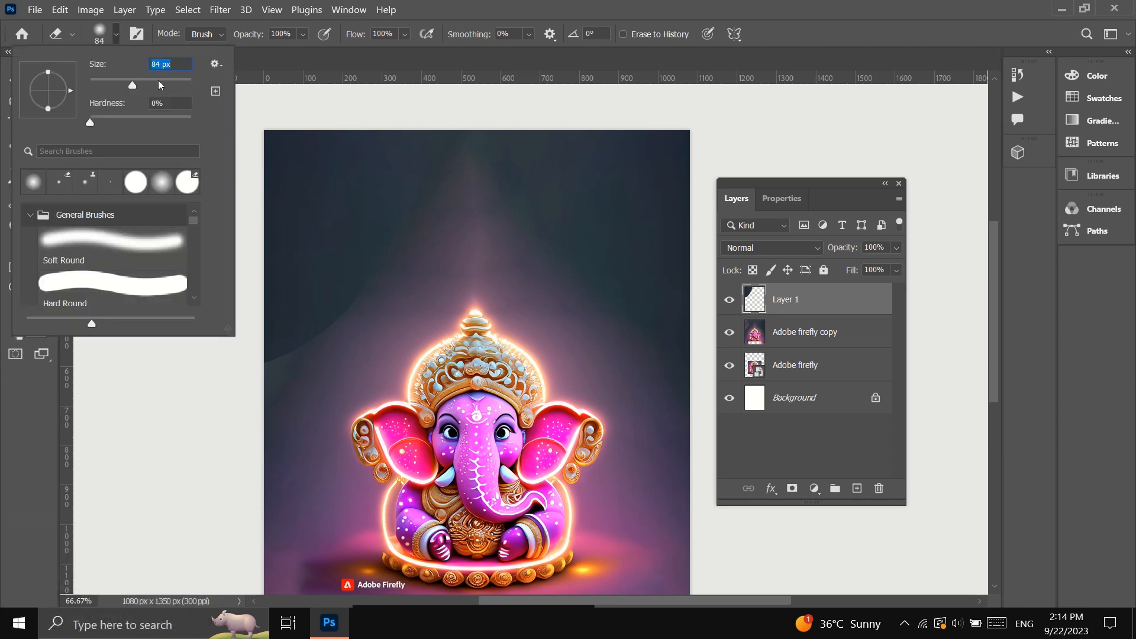
left_click(173, 84)
mouse_move(423, 292)
left_mouse_down()
mouse_move(388, 358)
mouse_move(345, 350)
mouse_move(304, 381)
mouse_move(338, 411)
mouse_move(446, 203)
mouse_move(428, 243)
left_mouse_up()
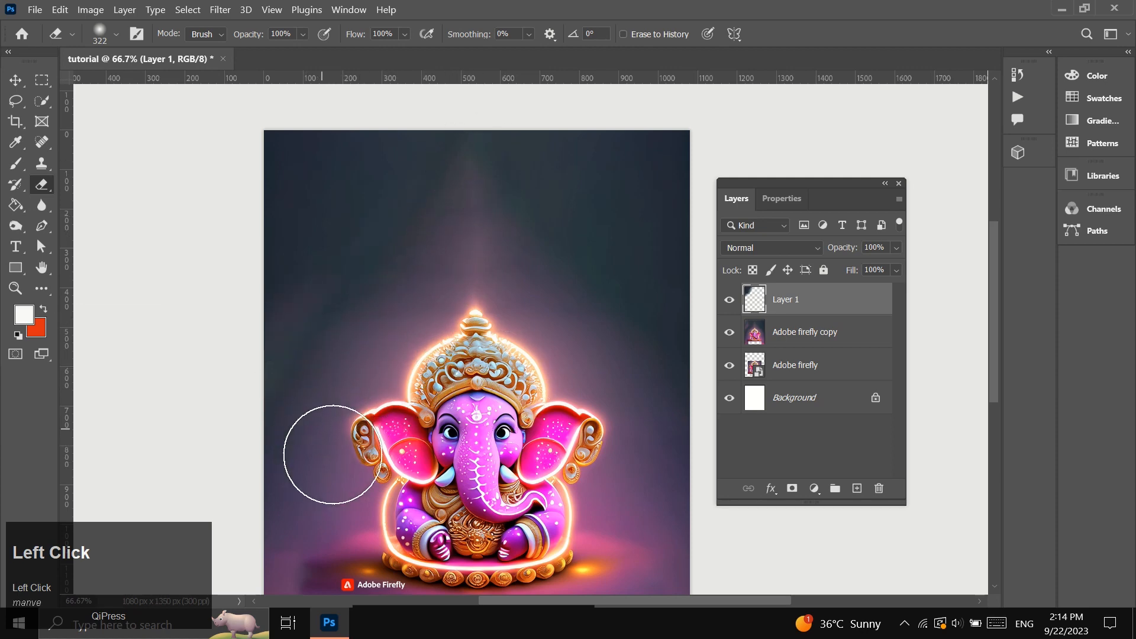
Rename the corner piece's layer "upper left corner".
scroll(343, 464, "down", 1)
scroll(417, 469, "up", 2)
scroll(418, 470, "down", 5)
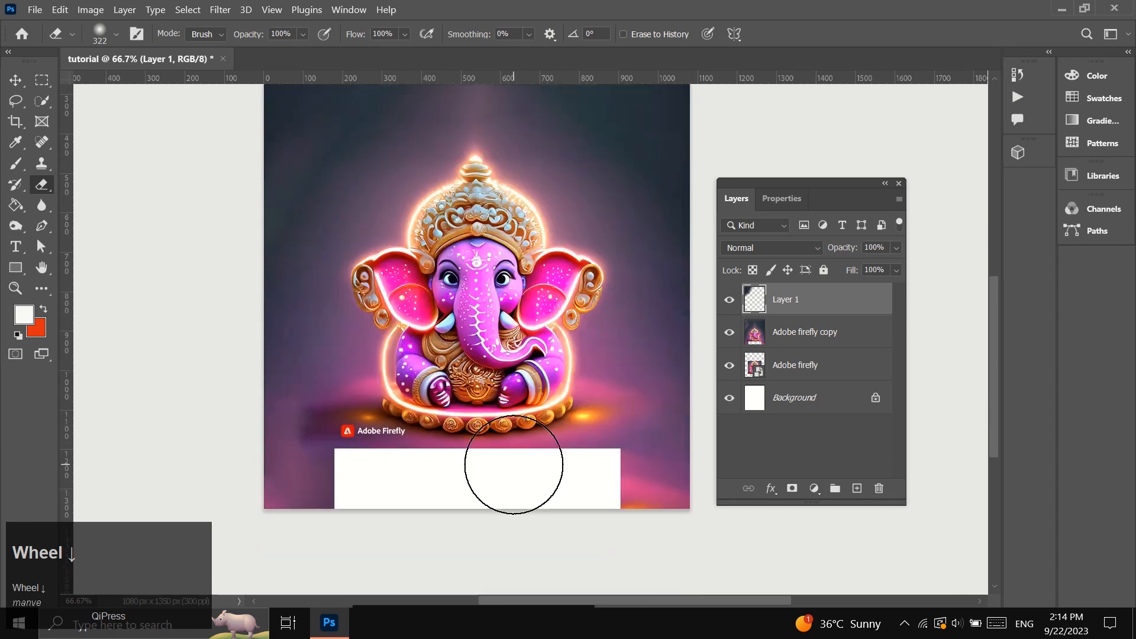
left_click(16, 87)
left_click(790, 341)
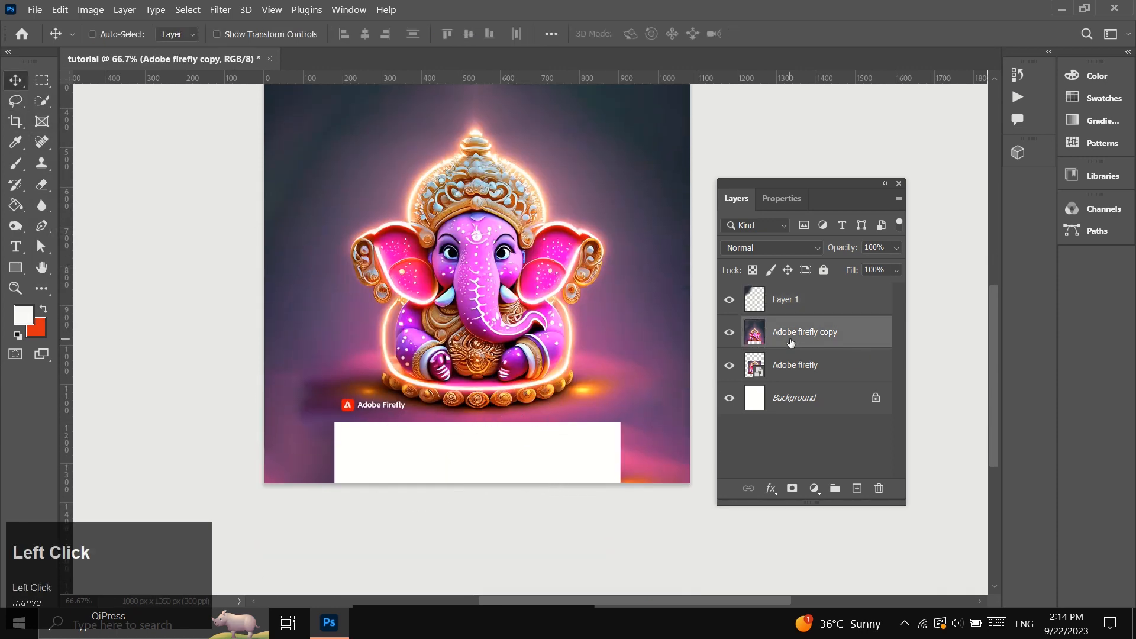
scroll(629, 402, "up", 3)
double_click(786, 300)
type("upp")
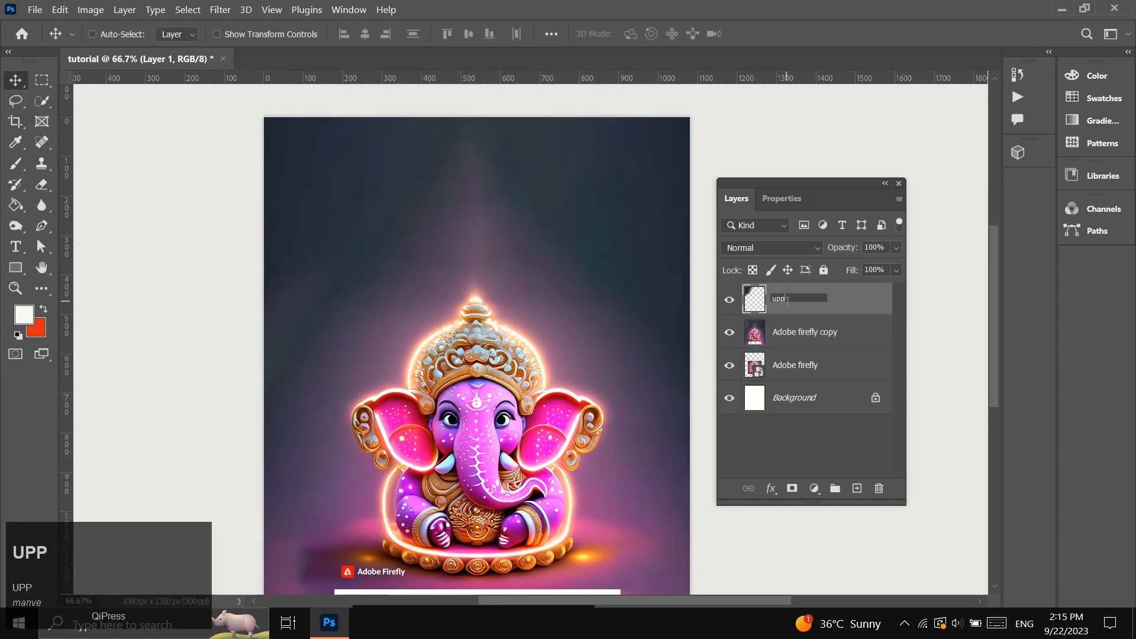
type("er left corner")
Replace the white strip along the canvas's lower edge on the "Adobe firefly copy" layer using a rectangular selection and Delete and Fill Selection.
left_click(823, 332)
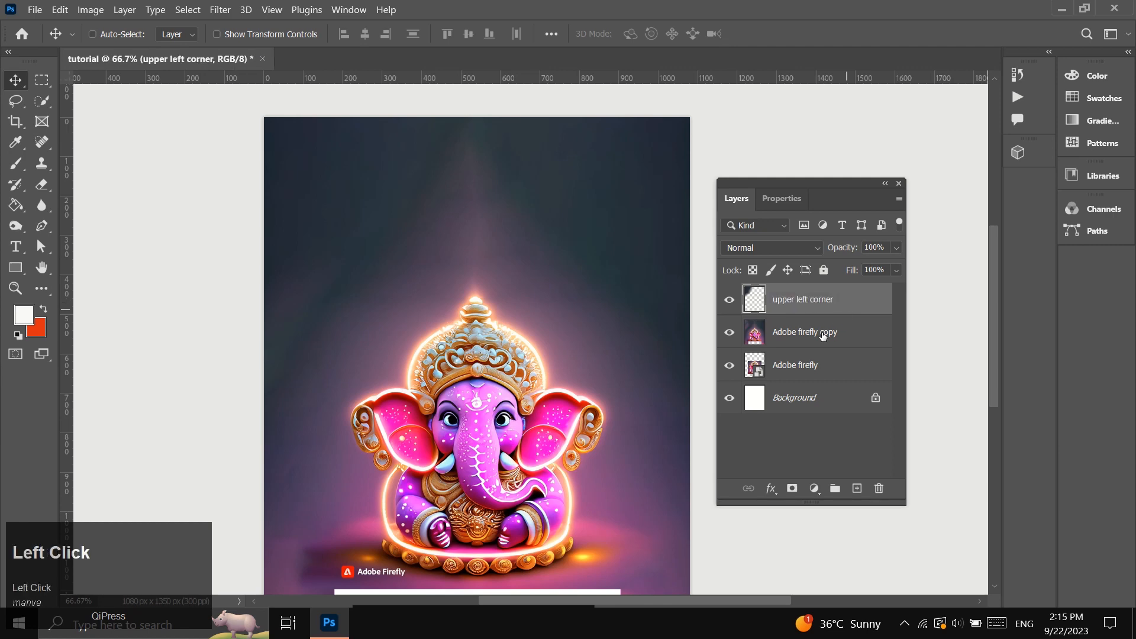
scroll(592, 429, "down", 4)
left_click(39, 89)
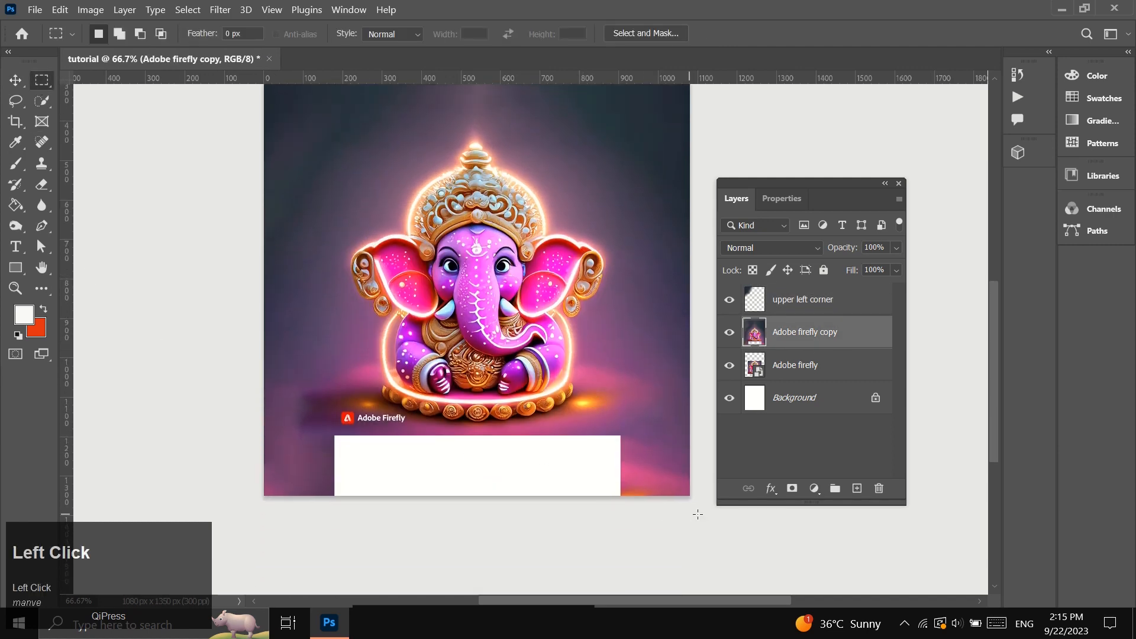
left_click_drag(694, 498, 255, 436)
right_click(358, 456)
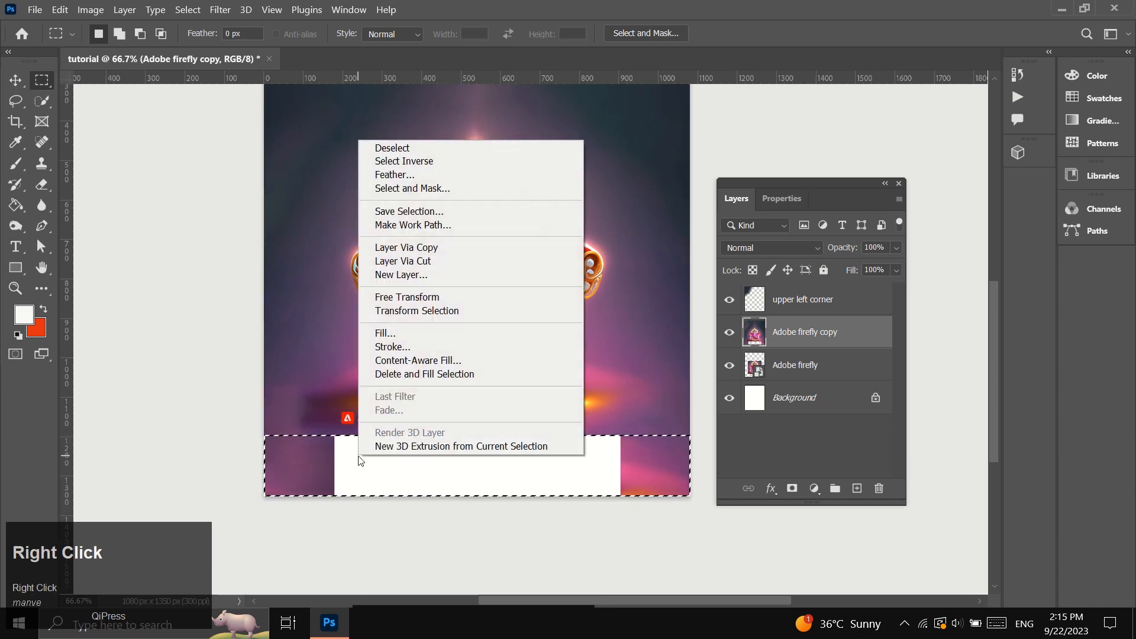
left_click(432, 375)
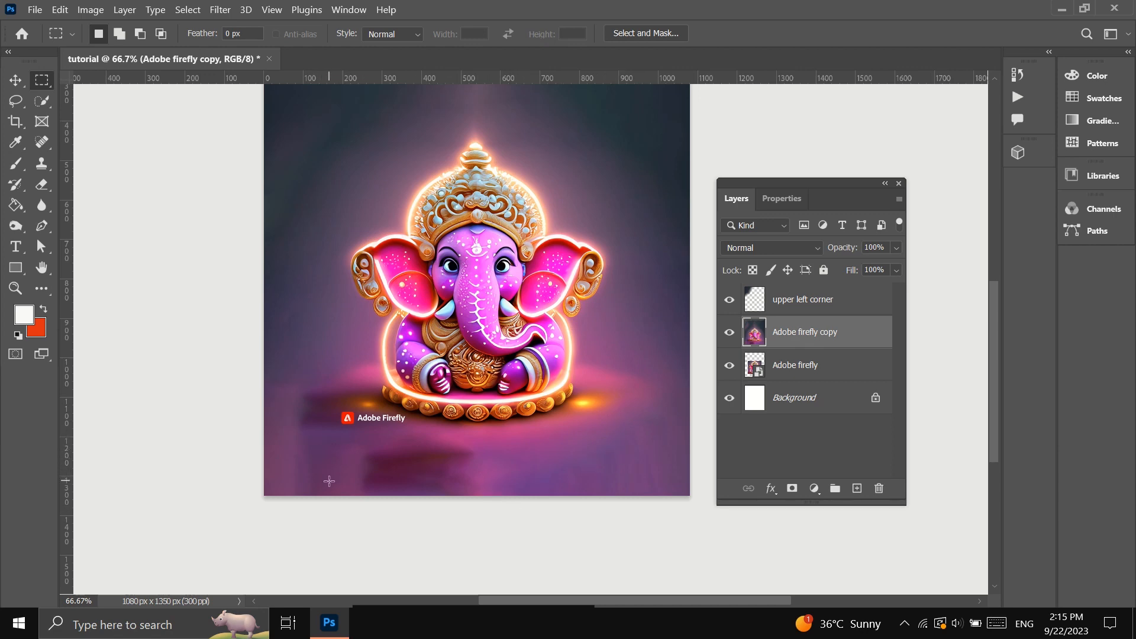
Lasso the Adobe Firefly logo and its text below the figure and copy them to a new layer.
scroll(329, 481, "down", 2)
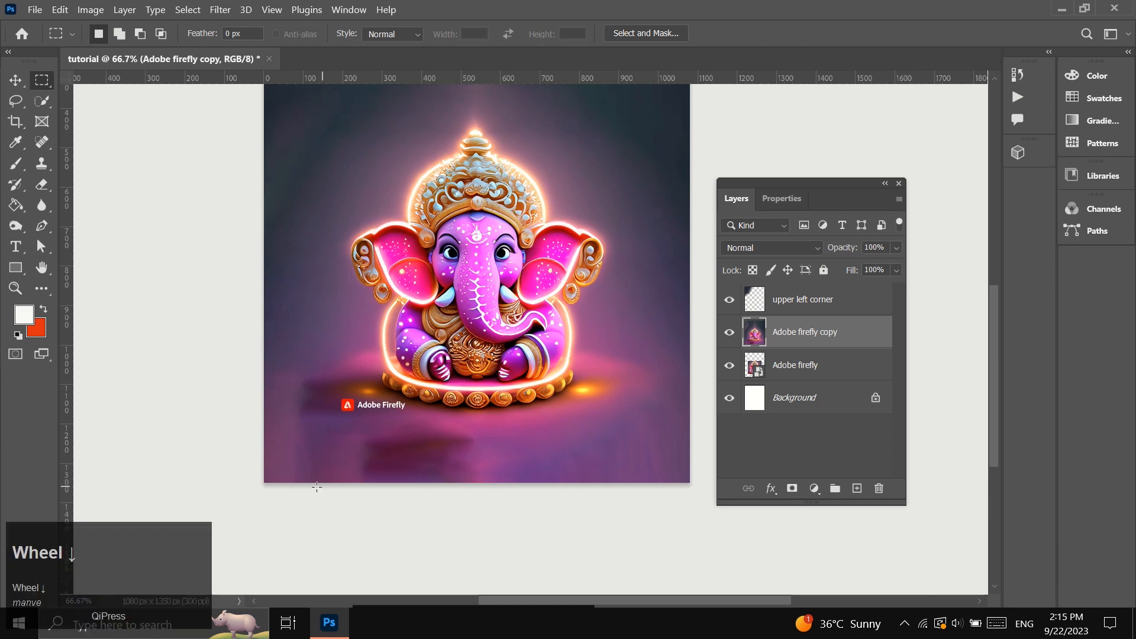
key("z")
left_click(421, 451)
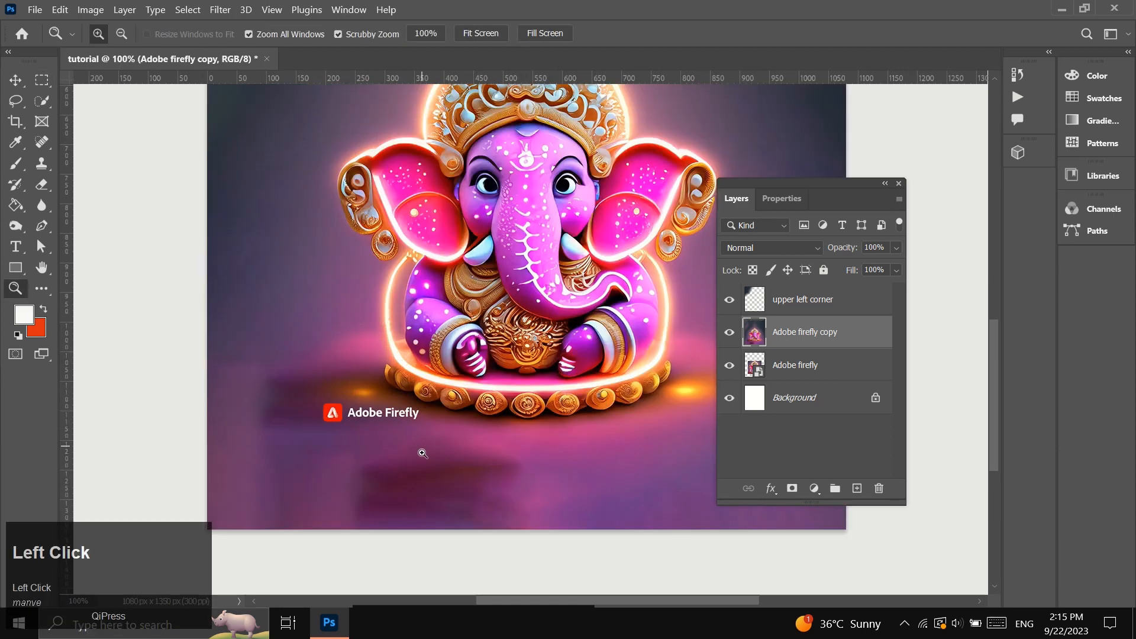
scroll(423, 455, "down", 1)
scroll(422, 454, "down", 2)
left_click(352, 355)
scroll(431, 407, "down", 5)
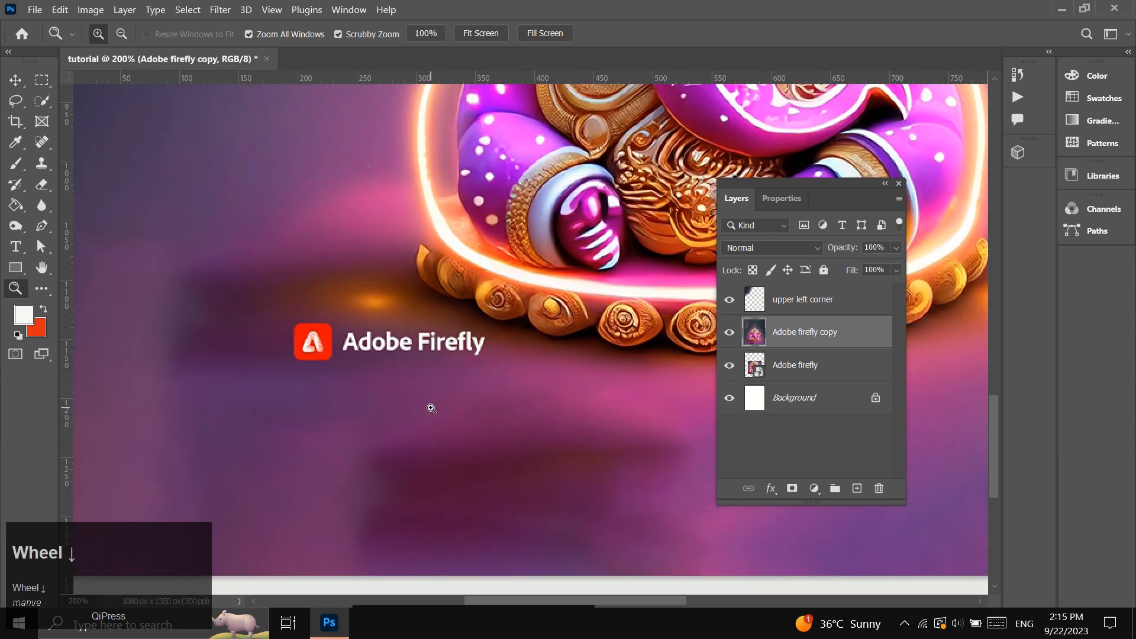
left_click(412, 307)
scroll(417, 372, "up", 2)
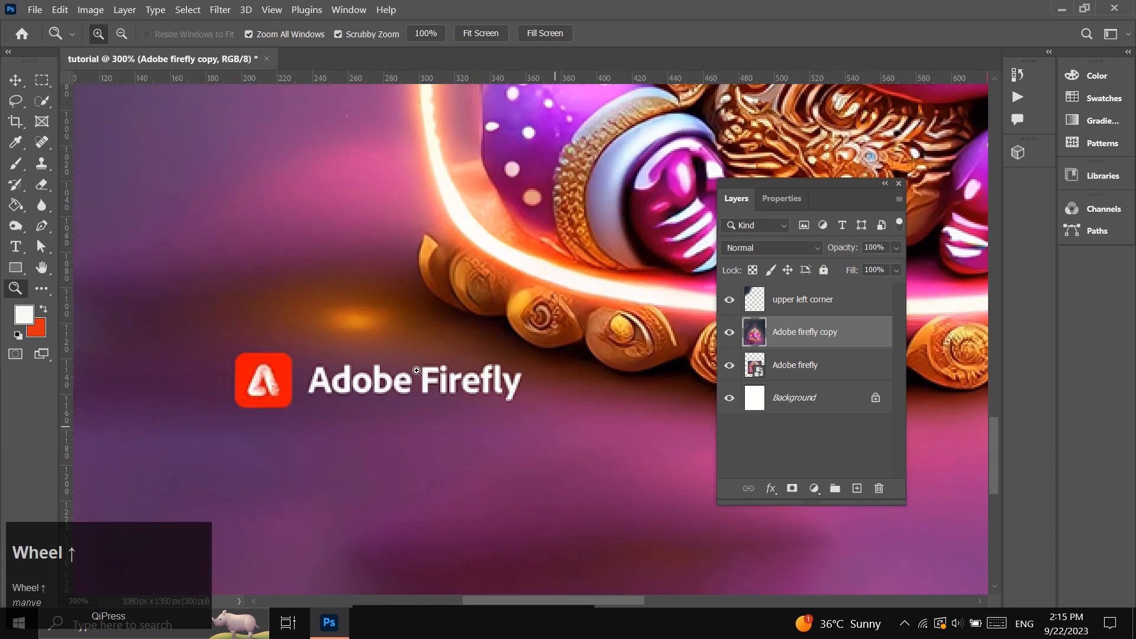
left_click(15, 100)
left_click_drag(235, 362, 233, 388)
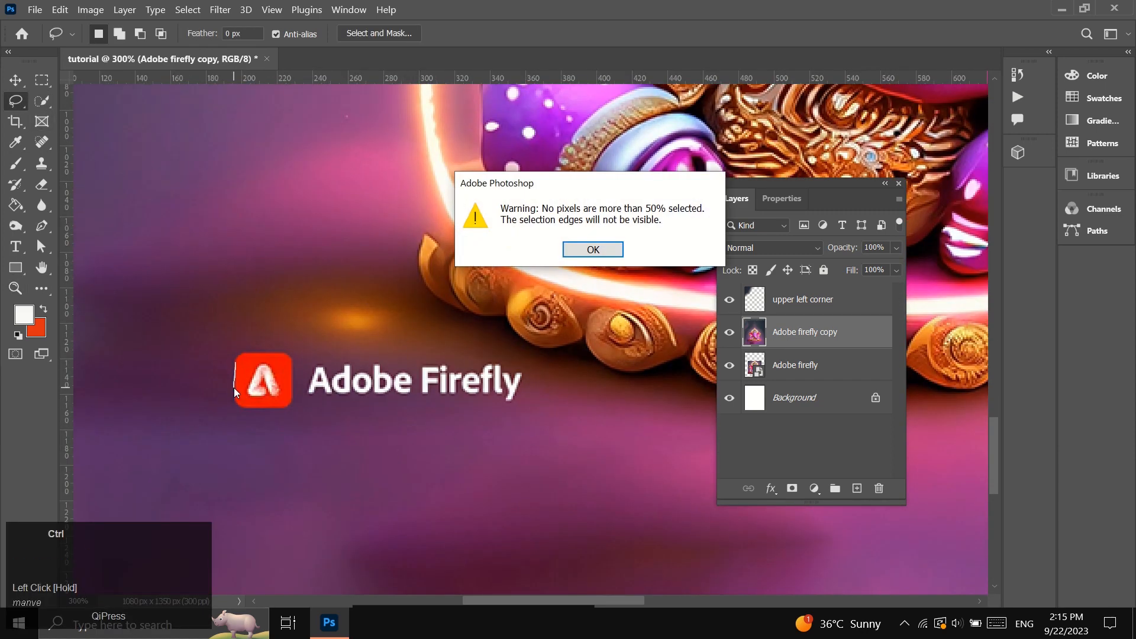
key("ctrl+z")
left_click(593, 250)
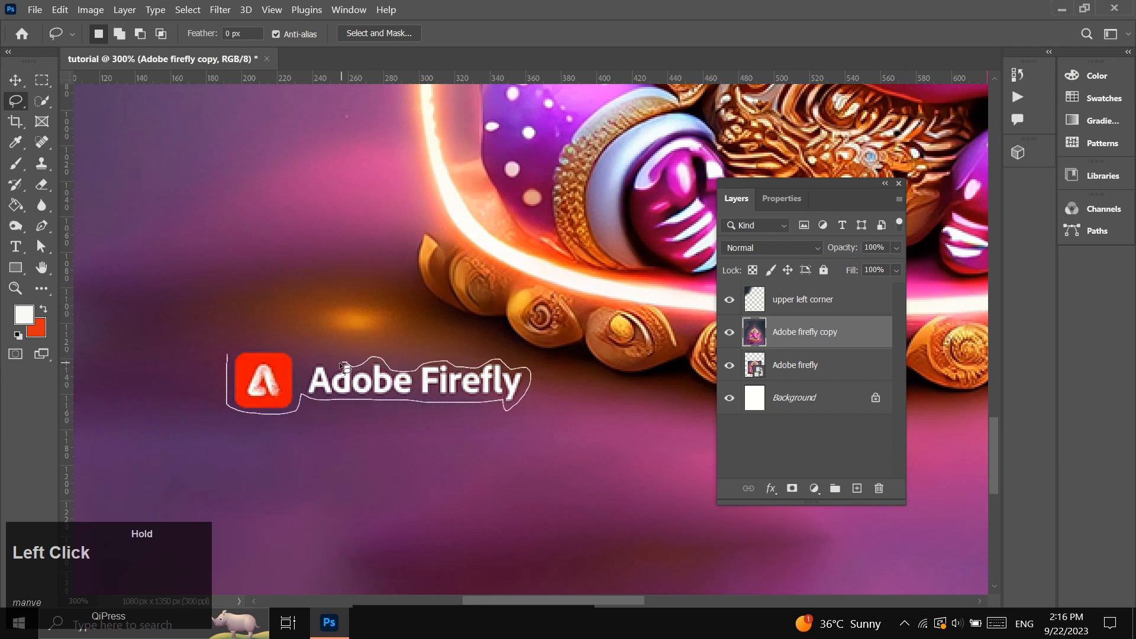
left_click_drag(294, 353, 228, 357)
key("ctrl+j")
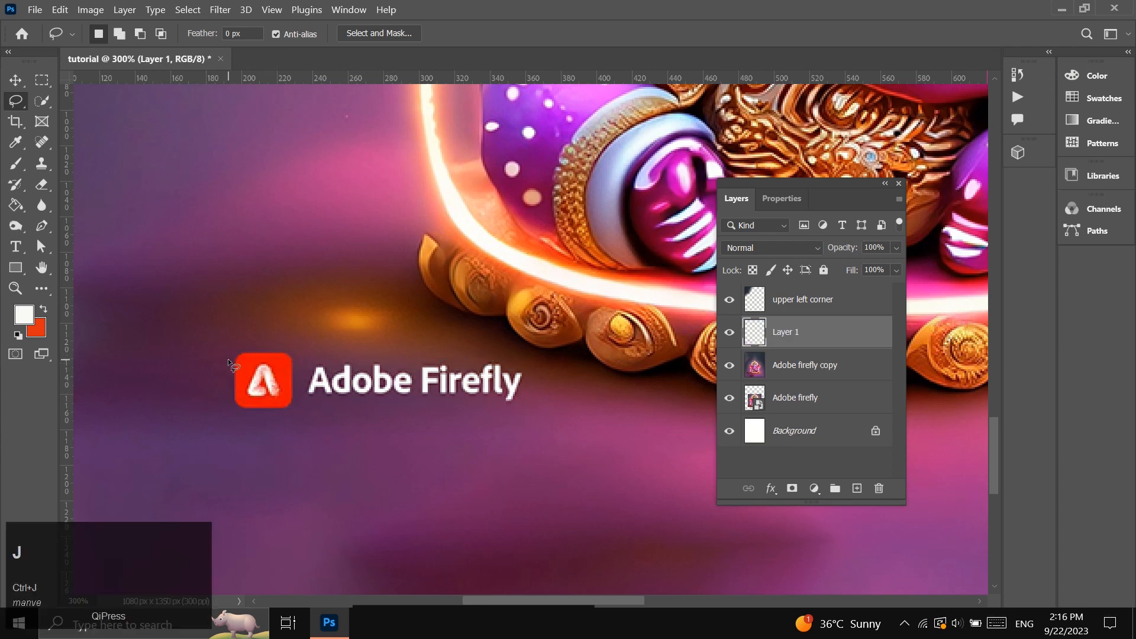
Rename the copied logo's layer "watermark".
double_click(790, 333)
type("wa")
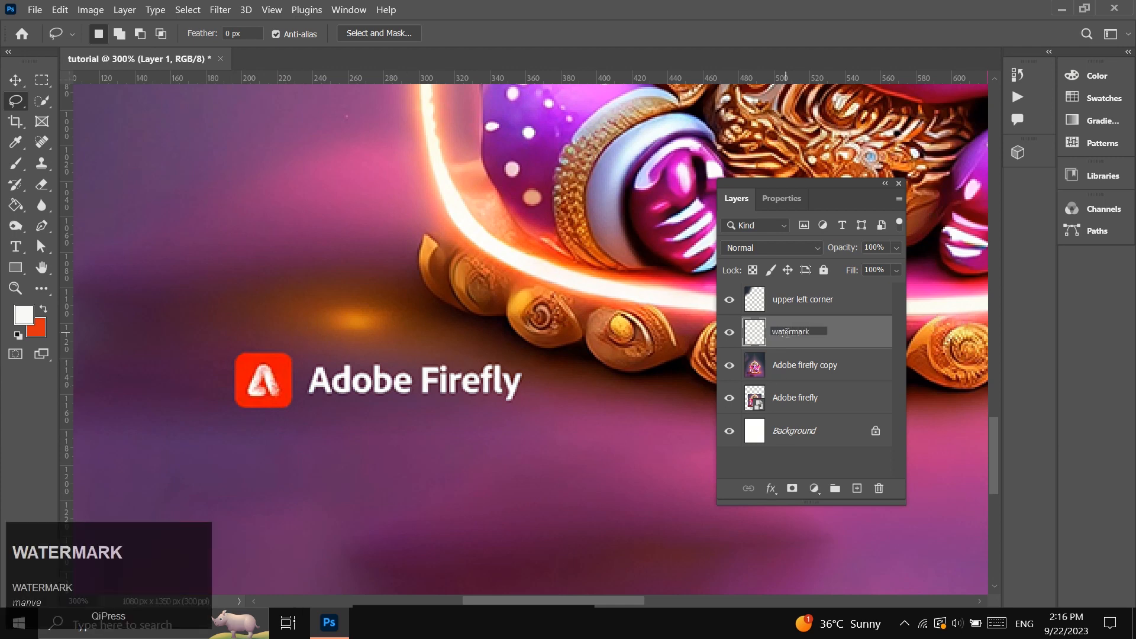
type("termark")
Lasso the red logo square on the "Adobe firefly copy" layer and apply Delete and Fill Selection to it.
left_click(800, 371)
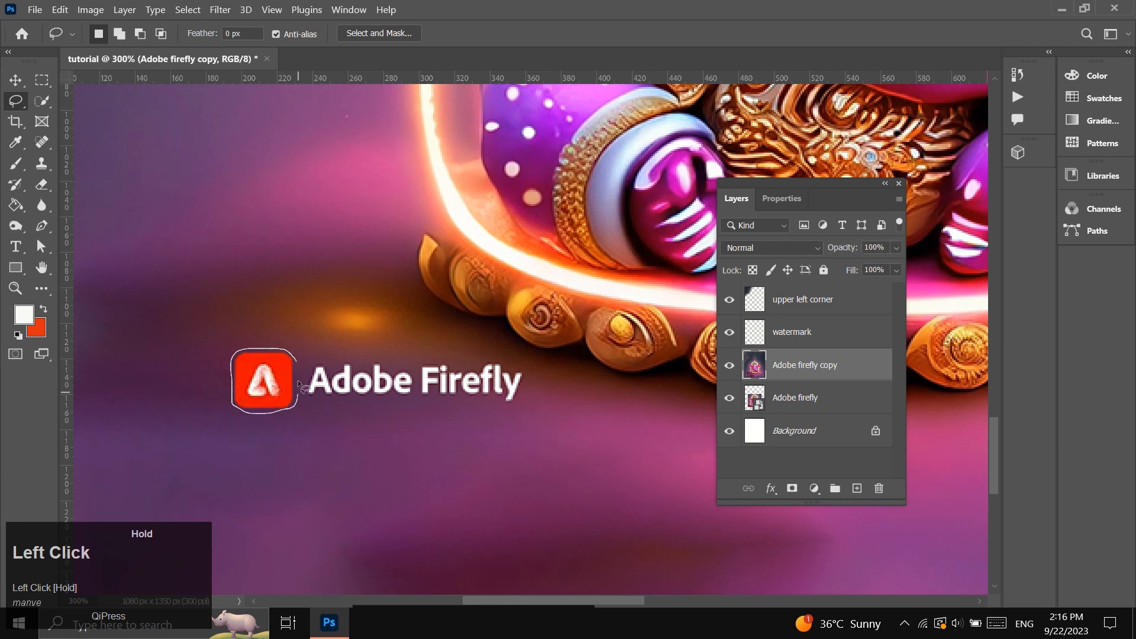
left_click_drag(298, 362, 296, 361)
right_click(324, 347)
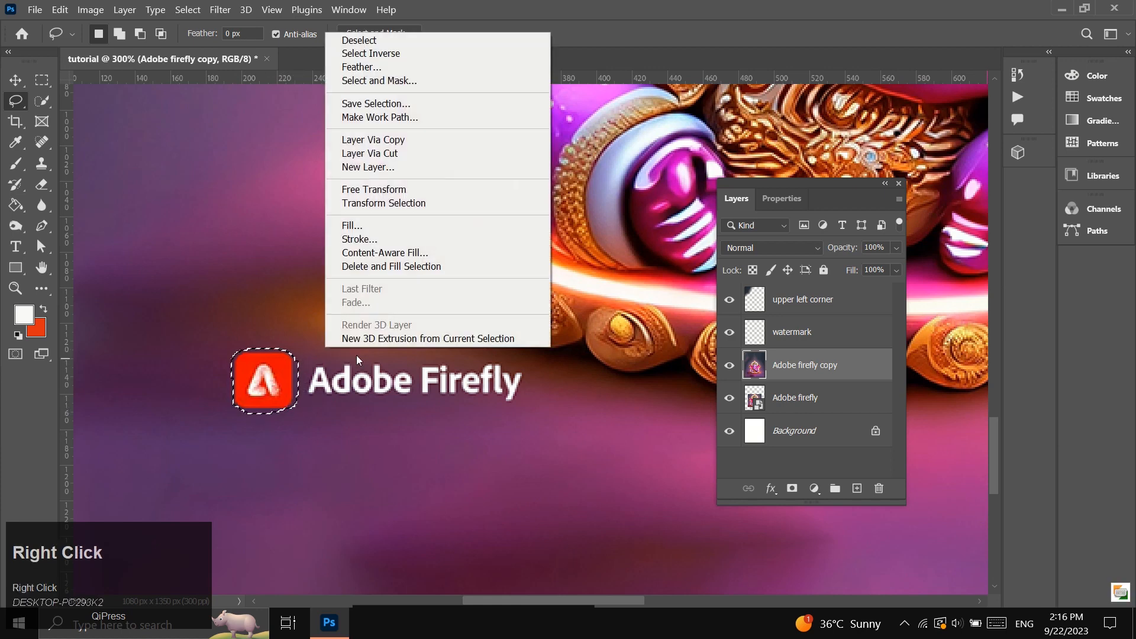
left_click(389, 267)
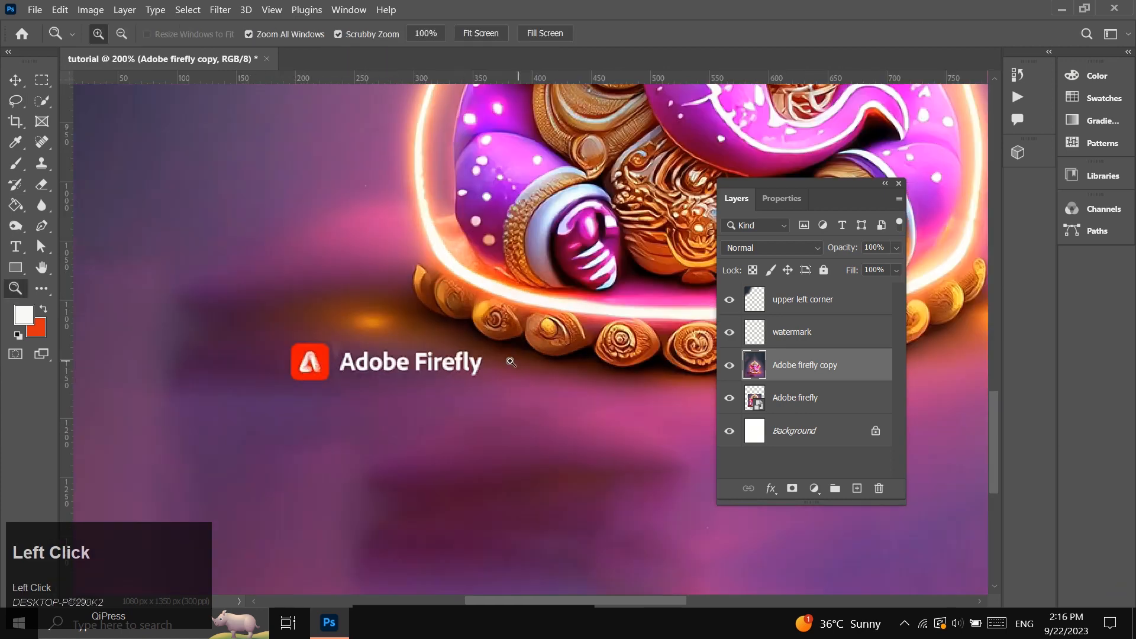
Hide the "watermark" layer and remove the remaining lettering from the "Adobe firefly copy" layer with a lasso selection and Delete and Fill Selection.
left_click(730, 333)
left_click(367, 347)
key("l")
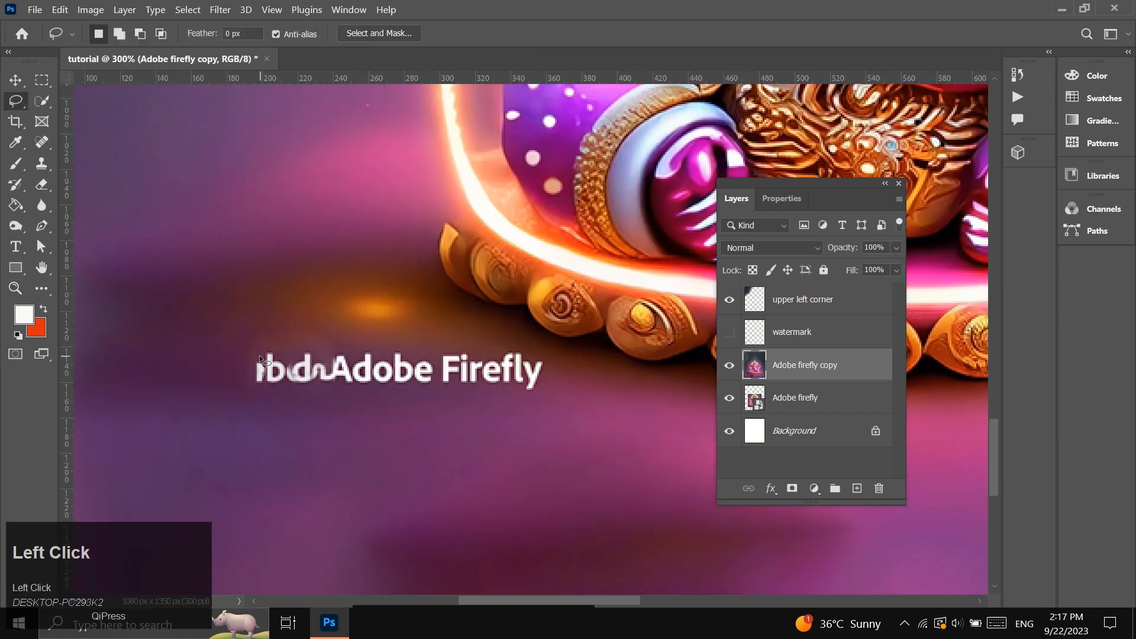
left_click_drag(261, 359, 275, 396)
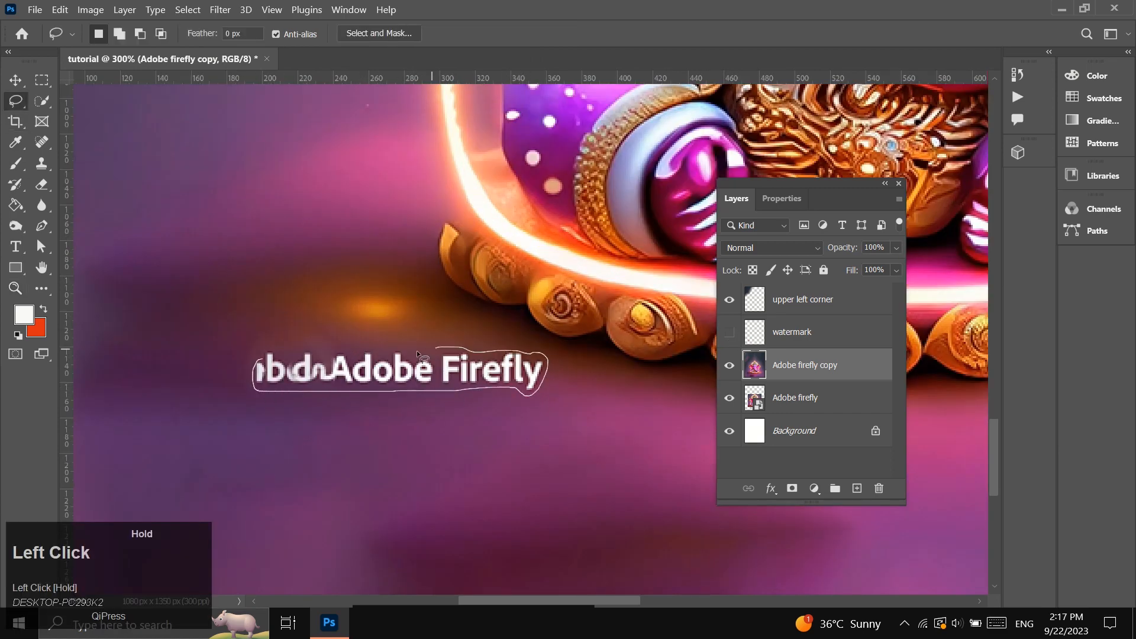
left_click_drag(272, 356, 270, 356)
right_click(352, 391)
left_click(391, 281)
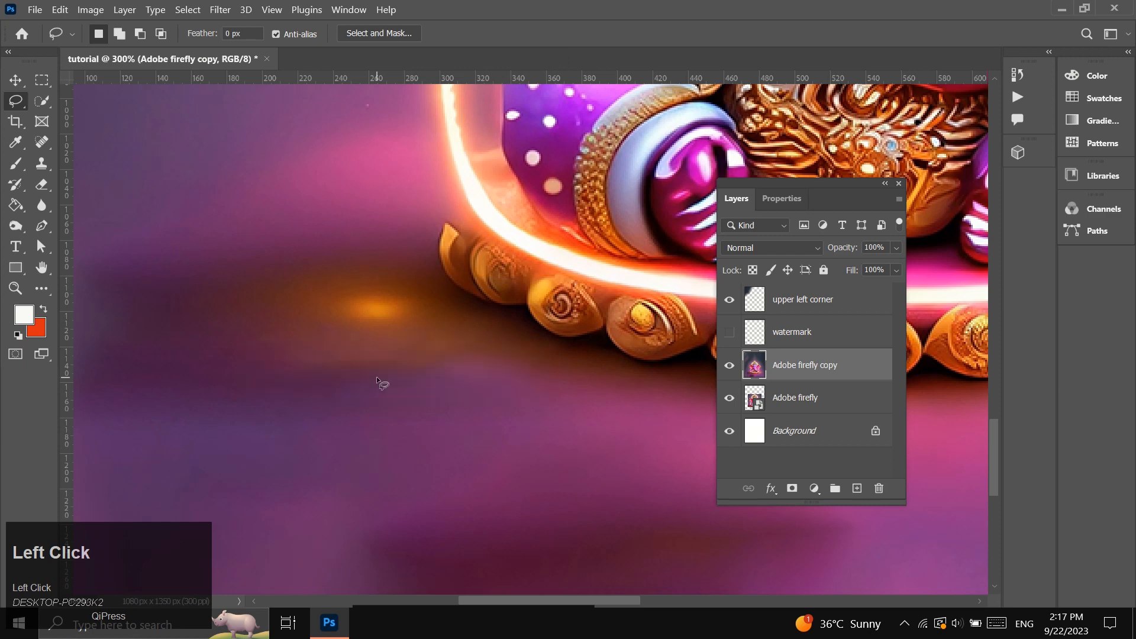
Lasso the smooth purple floor area in the image's lower-right corner and copy it to a new layer.
left_click(16, 289)
left_click(336, 332, "alt")
left_click(336, 333, "alt")
scroll(356, 387, "down", 3)
scroll(426, 379, "up", 2)
left_click(435, 378, "alt")
scroll(421, 434, "up", 3)
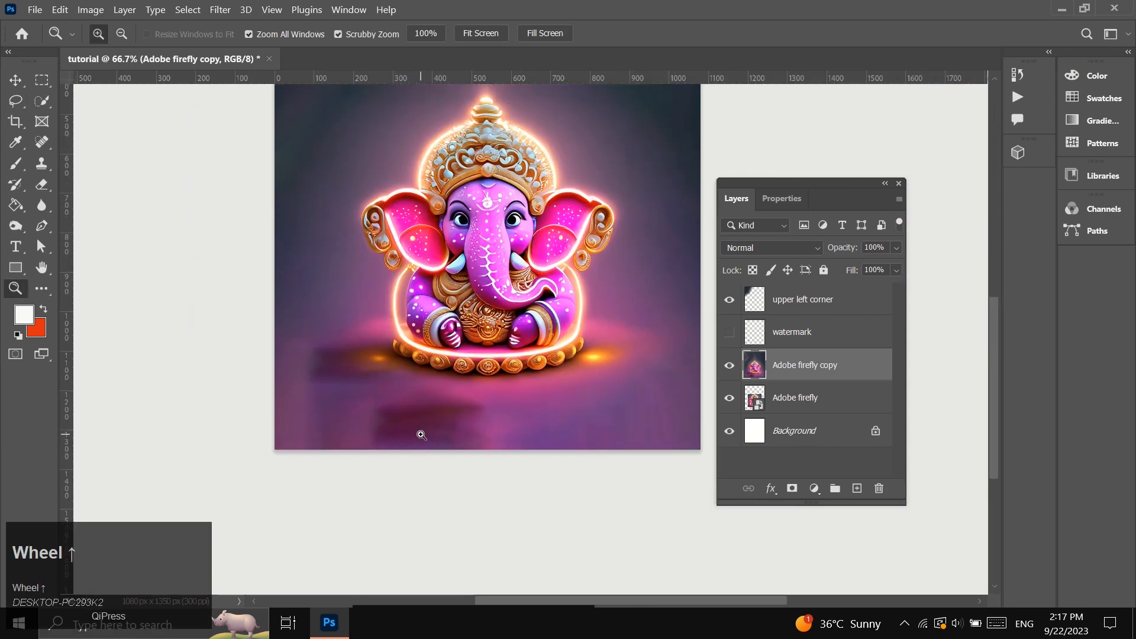
scroll(501, 400, "right", 3)
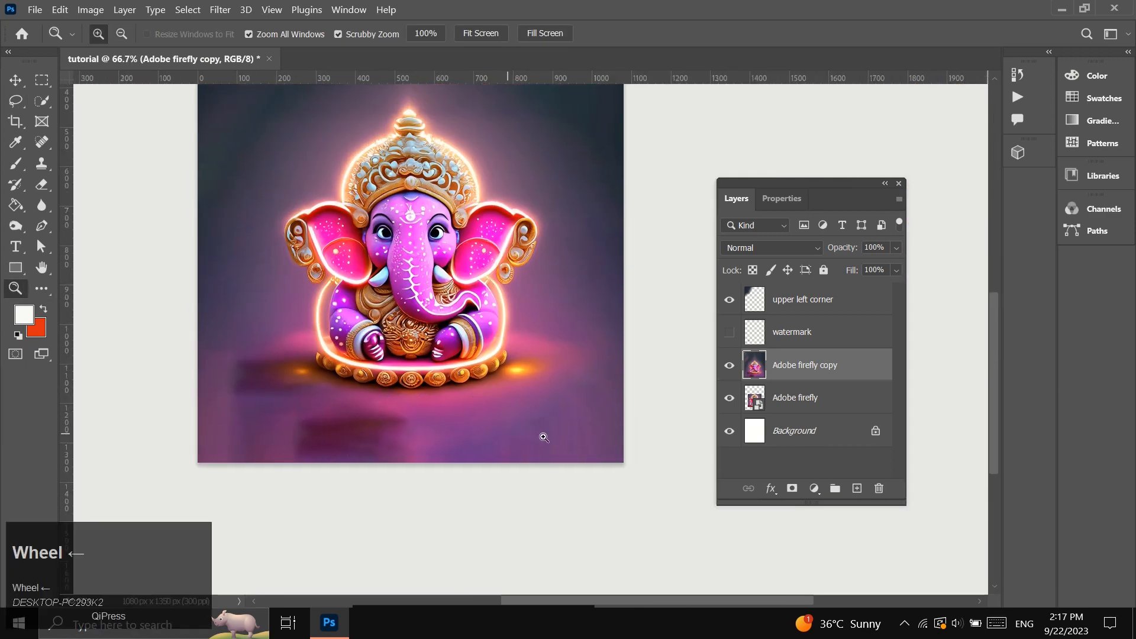
left_click(15, 101)
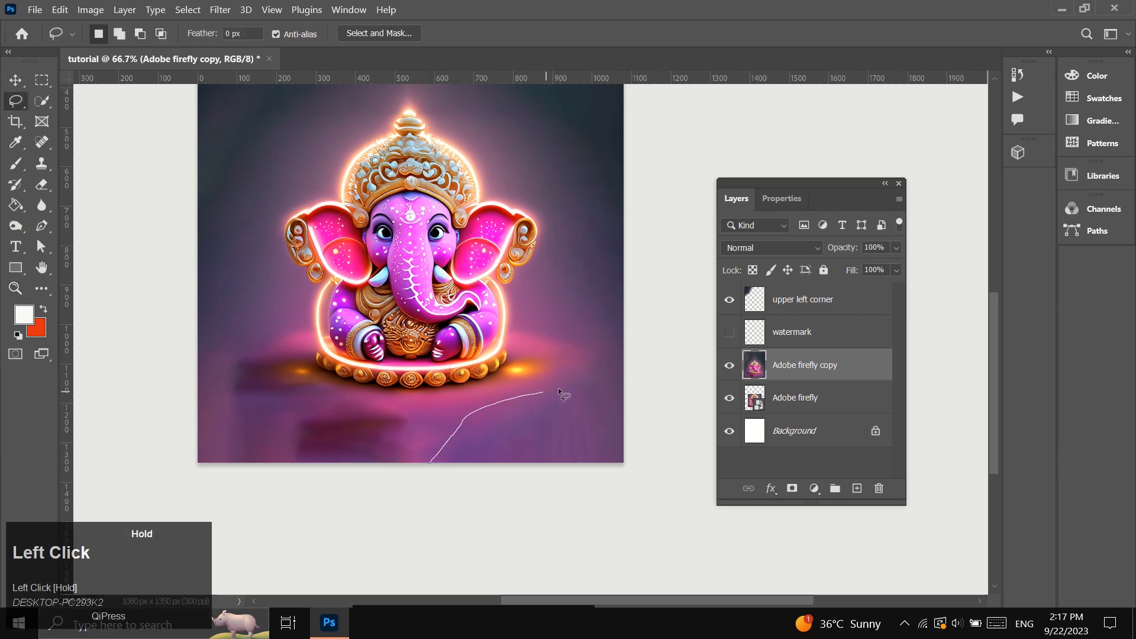
left_click_drag(439, 469, 429, 463)
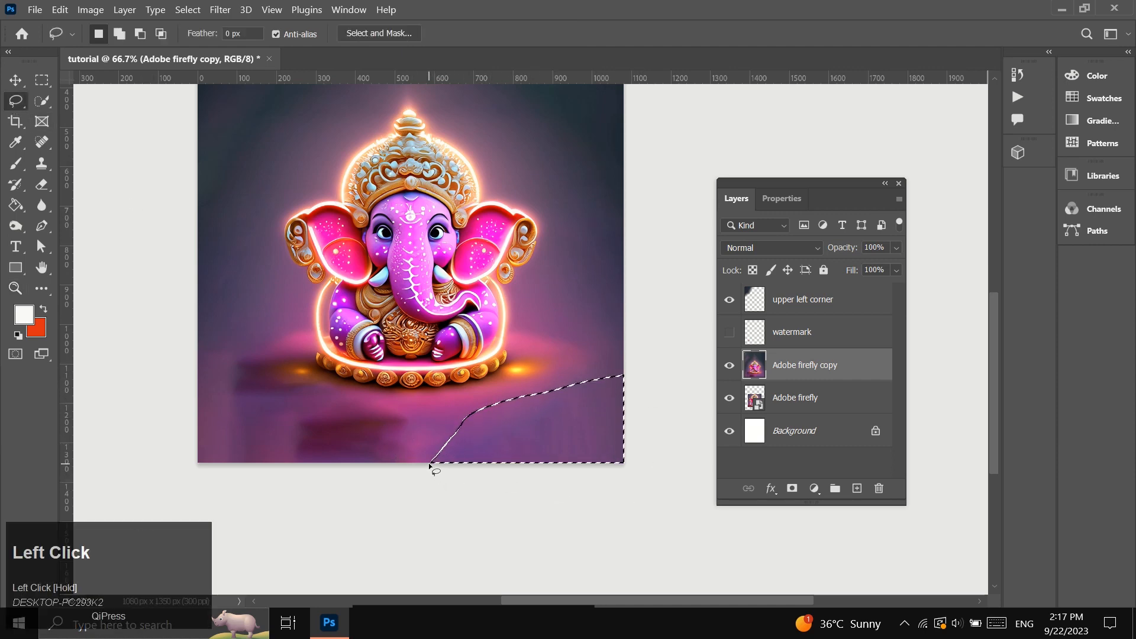
key("ctrl+j")
Move the copied floor piece to the image's lower-left corner and flip it horizontally.
key("v")
left_click(460, 455)
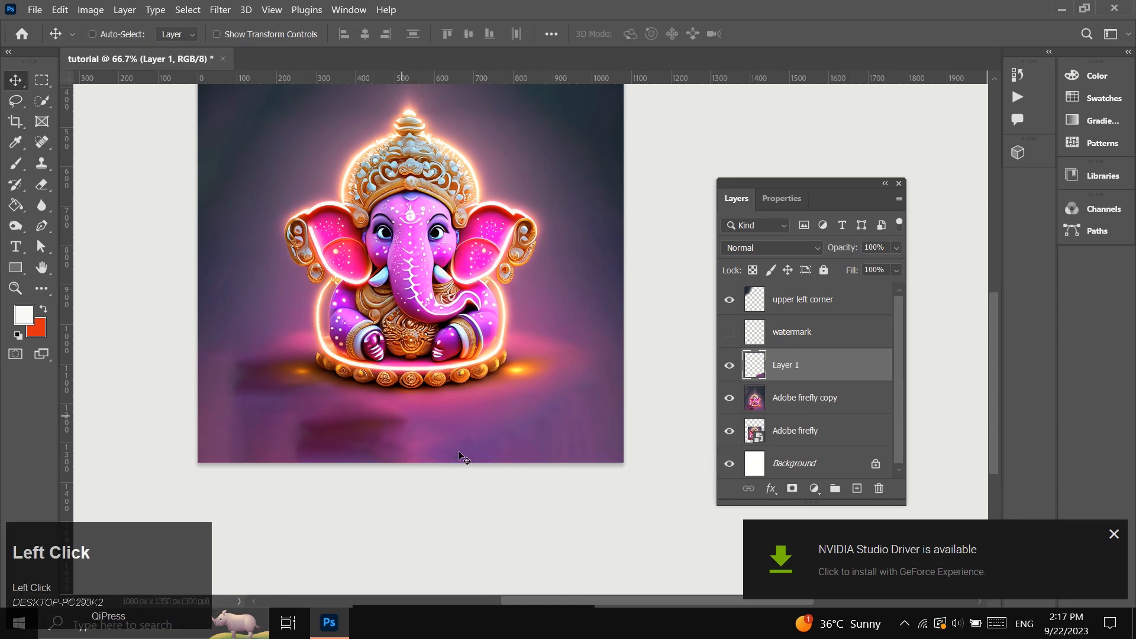
left_click_drag(545, 450, 296, 423)
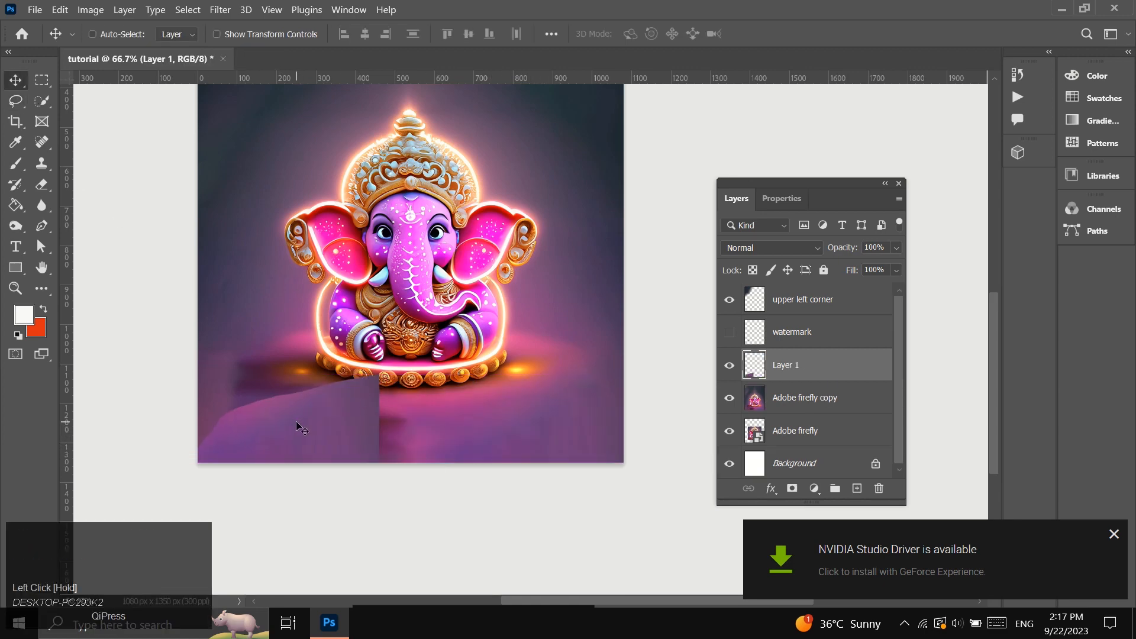
key("ctrl+t")
right_click(311, 421)
left_click(367, 401)
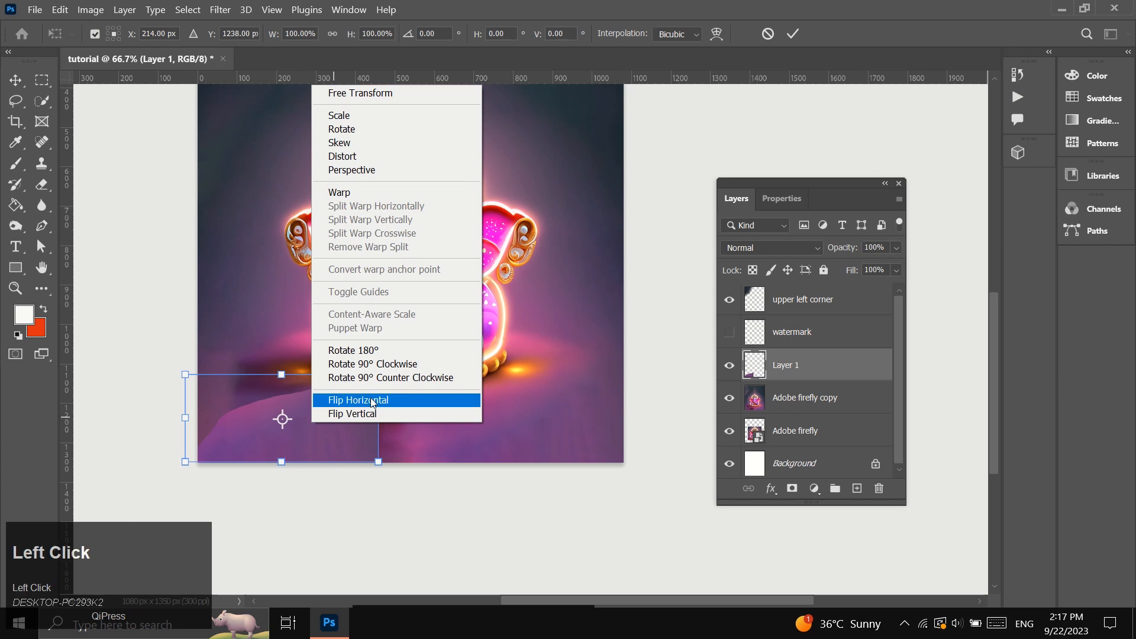
left_click(794, 34)
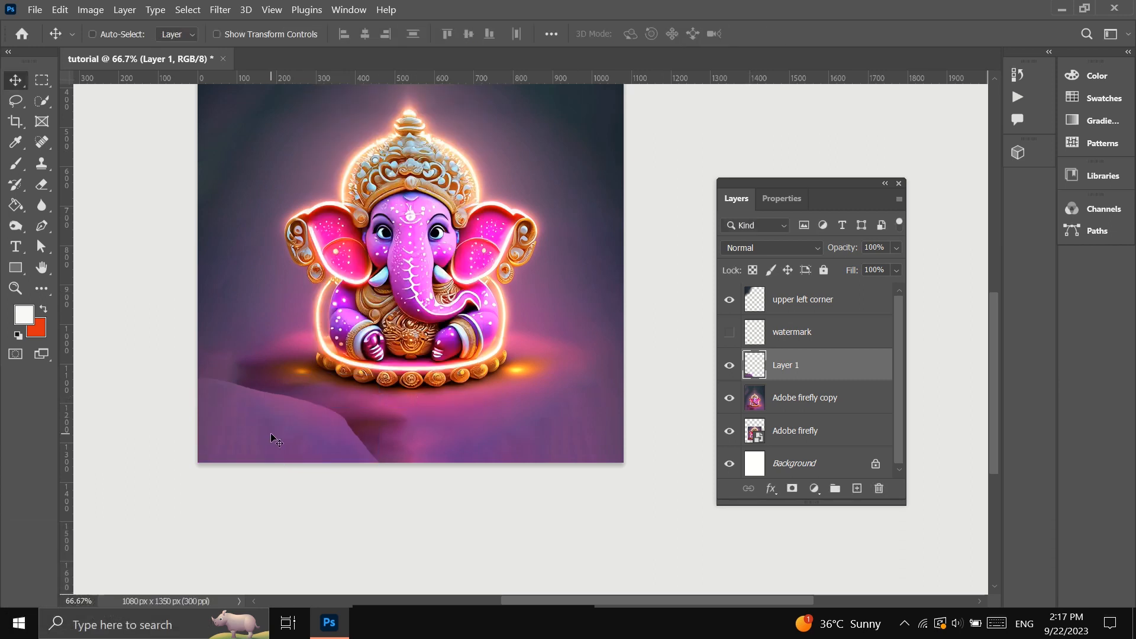
Enlarge the flipped floor piece to about 148% so it covers the dark patches in the lower-left corner.
key("ctrl+t")
left_click_drag(381, 375, 486, 359)
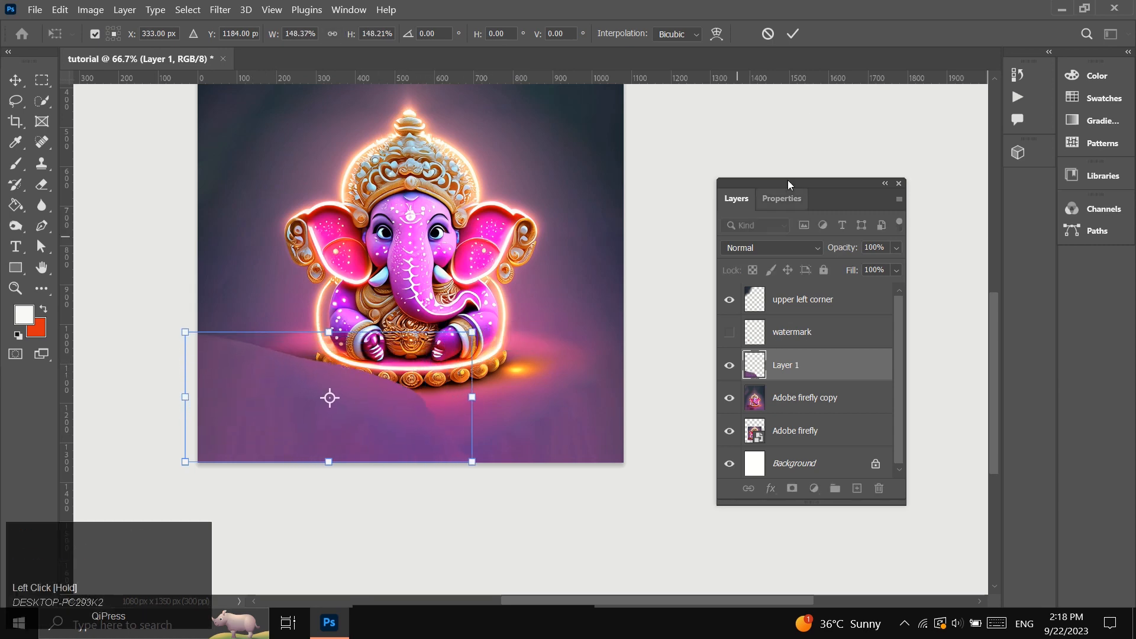
left_click(795, 34)
Erase the floor piece's upper edge and the part covering the figure's base with a soft 322 px Eraser.
scroll(245, 402, "up", 1)
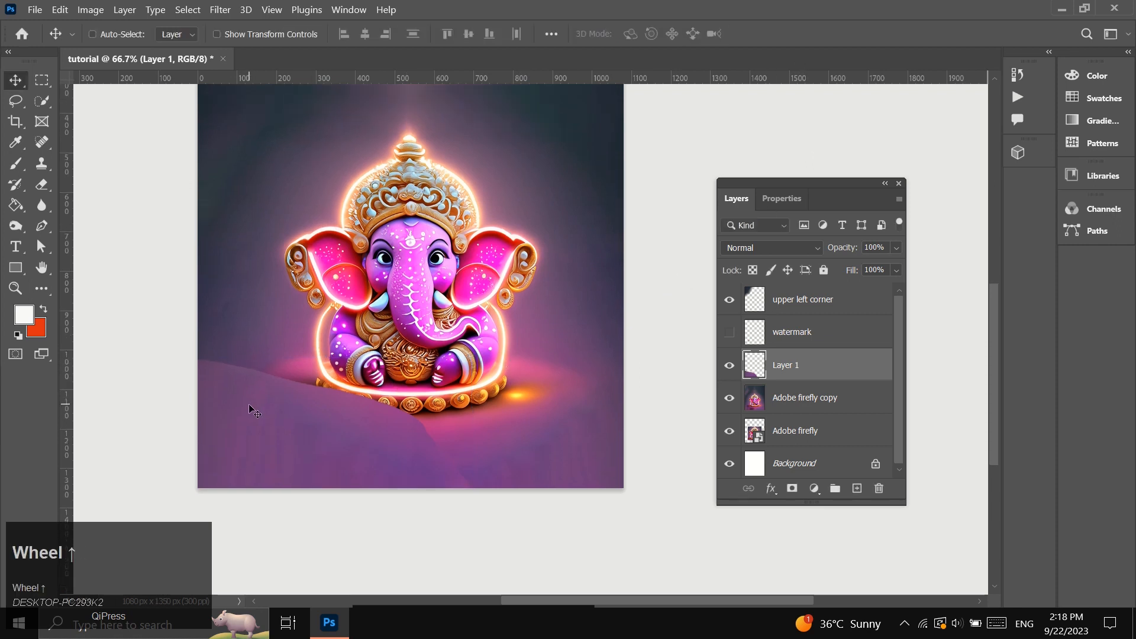
left_click(45, 184)
mouse_move(464, 402)
left_mouse_down()
mouse_move(462, 377)
mouse_move(444, 386)
mouse_move(485, 399)
left_mouse_up()
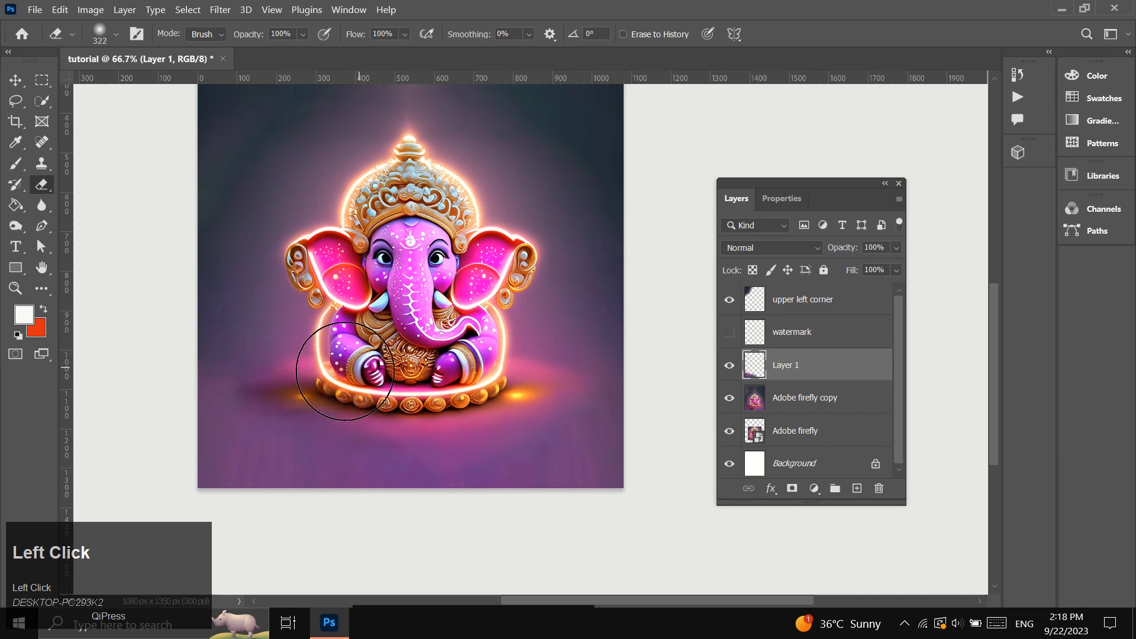
Examine the blended lower-left floor up close and the whole canvas for visible seams.
scroll(79, 350, "down", 1)
left_click(303, 403, "ctrl")
scroll(183, 286, "up", 1)
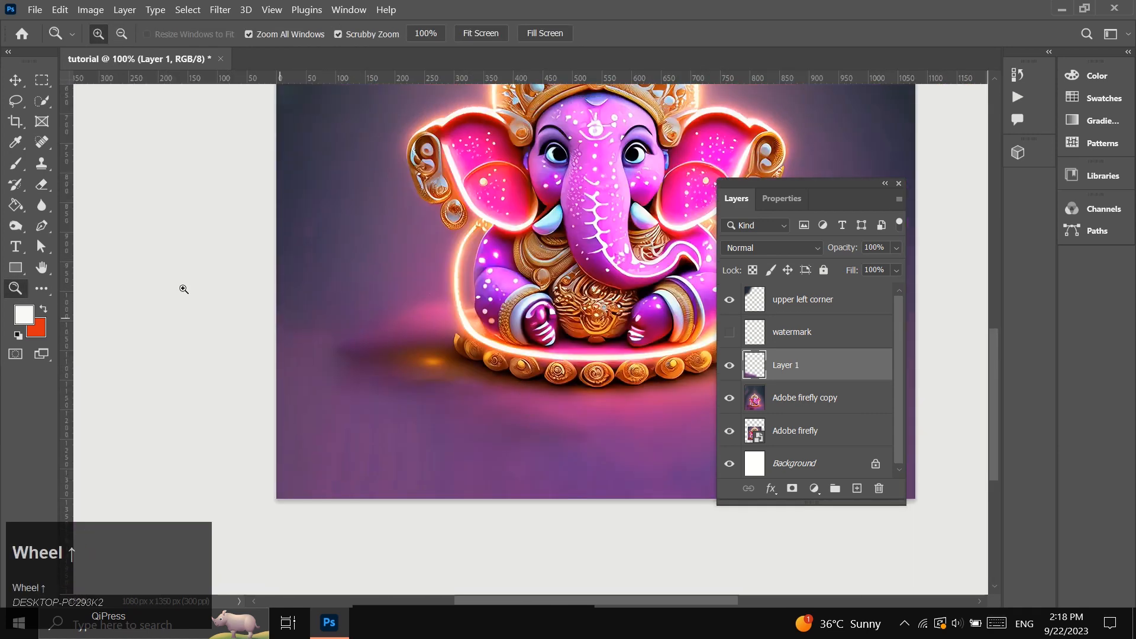
scroll(231, 300, "up", 1)
left_click(15, 288)
left_click(110, 387, "alt")
left_click(483, 296, "alt")
scroll(563, 289, "down", 1)
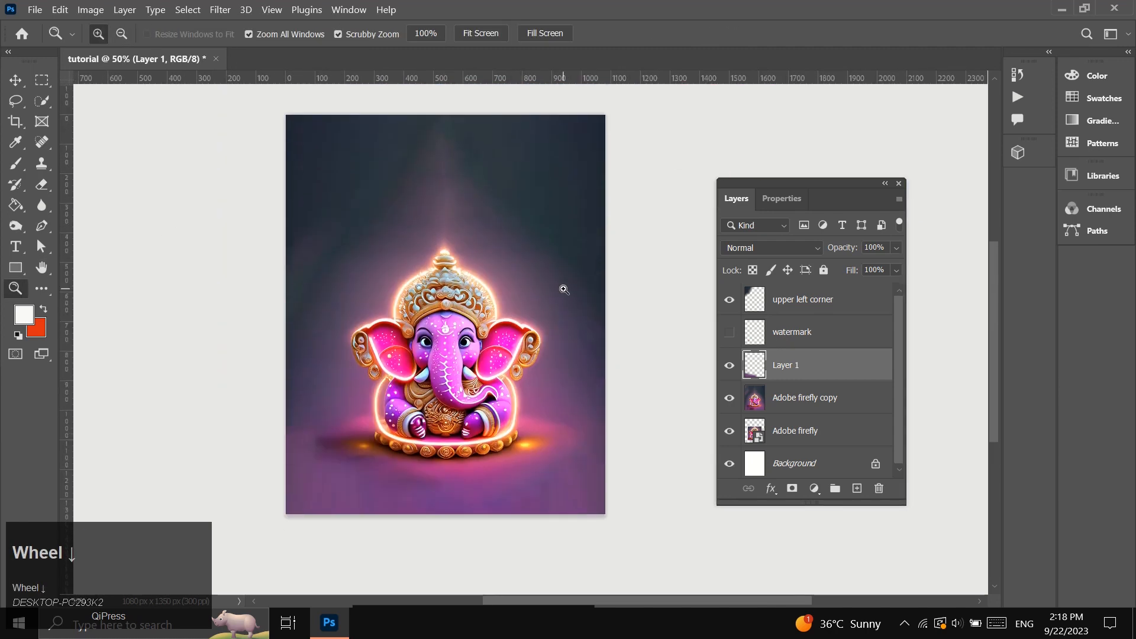
Show the "watermark" layer and move the Adobe Firefly logo down into the image's lower-left corner.
left_click(512, 415)
scroll(655, 407, "up", 1)
left_click(805, 299)
left_click(729, 333)
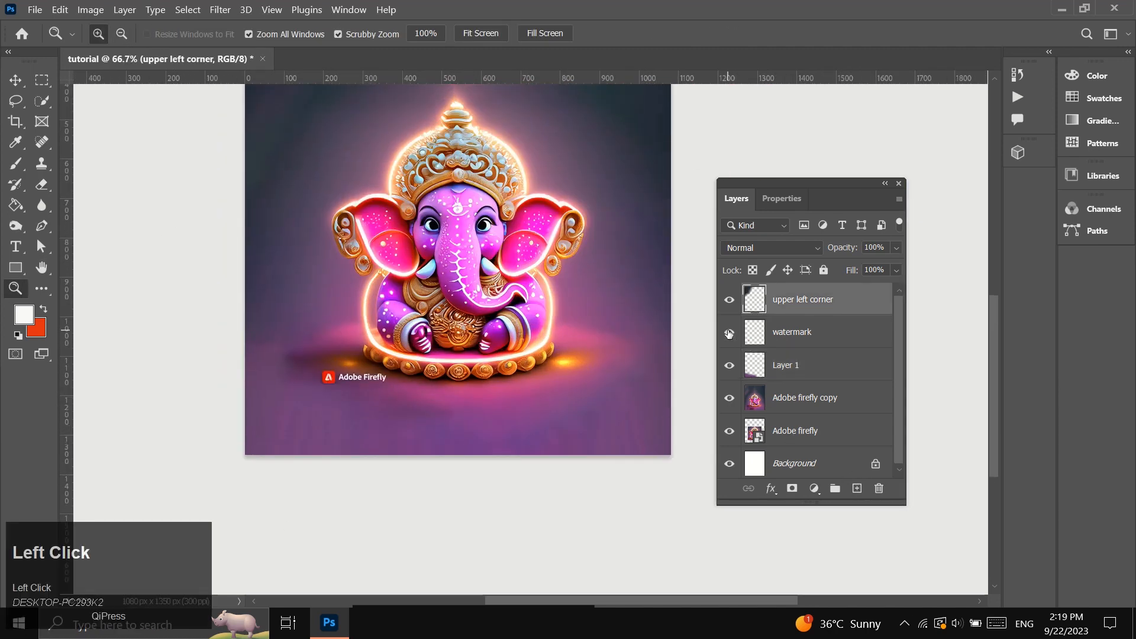
left_click(786, 337)
key("v")
left_click_drag(371, 386, 290, 438)
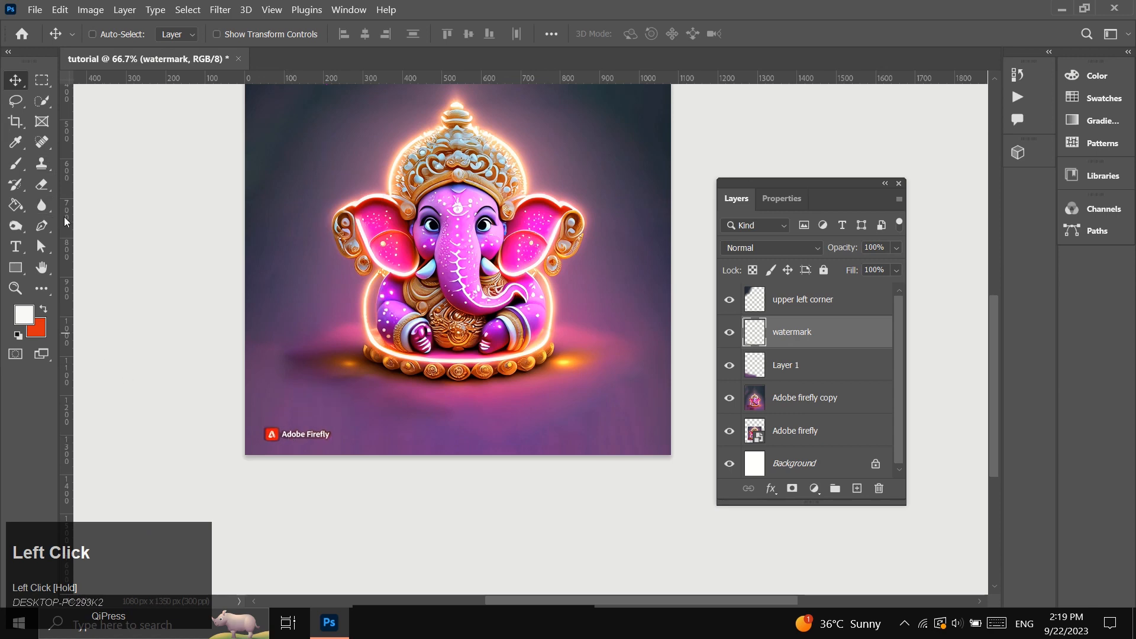
Add a vertical guide to the canvas and set its position to 100 px.
left_click_drag(67, 221, 263, 266)
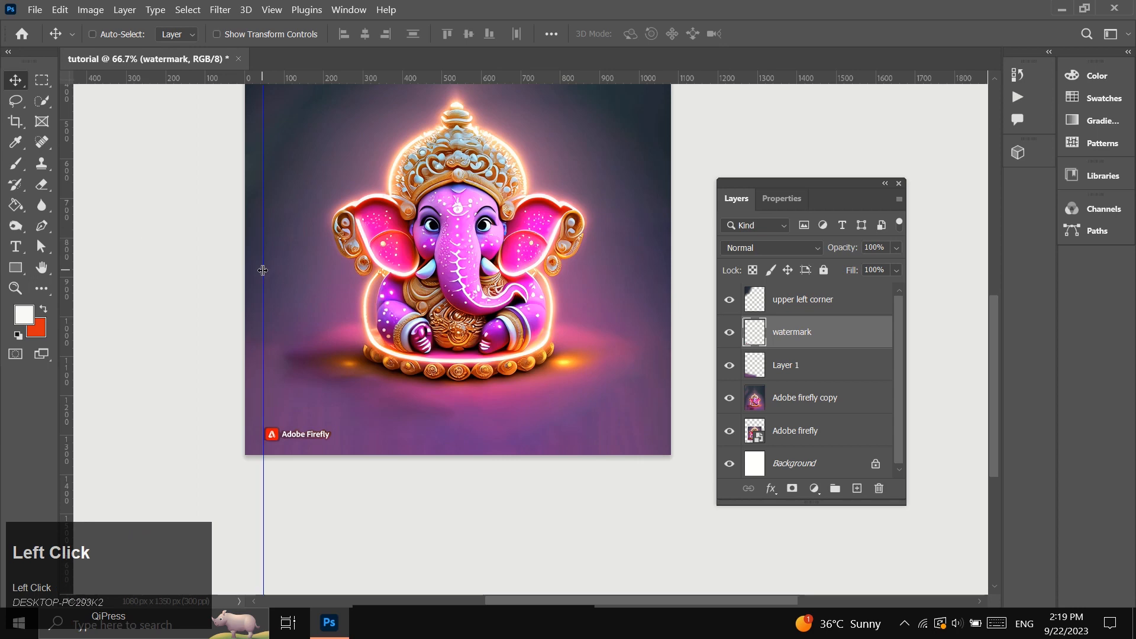
right_click(263, 270)
left_click(300, 282)
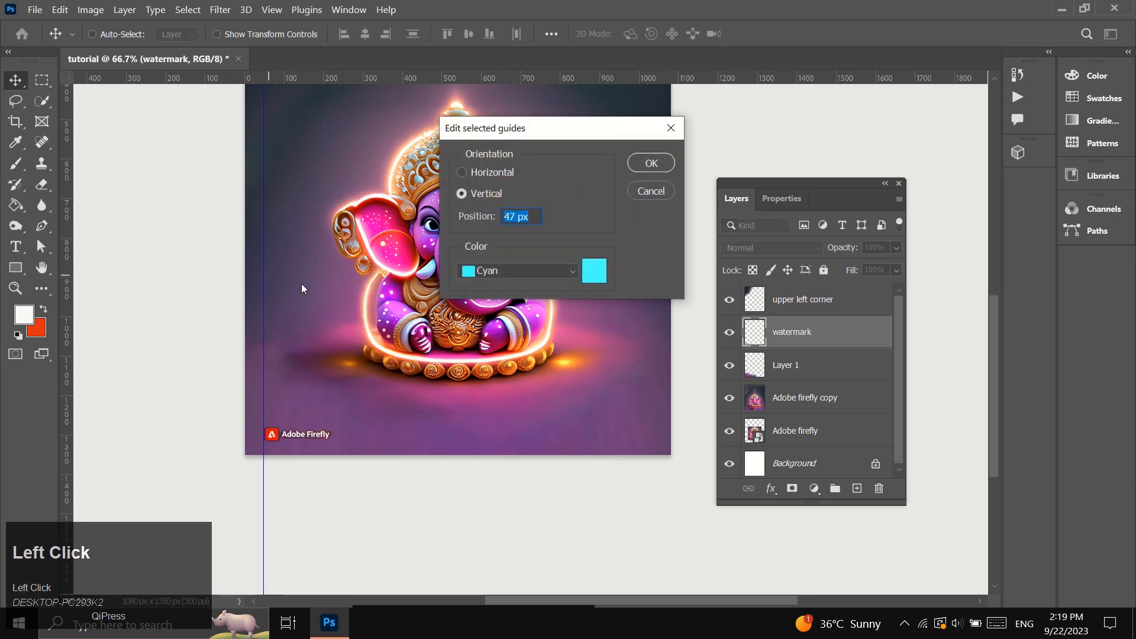
type("100")
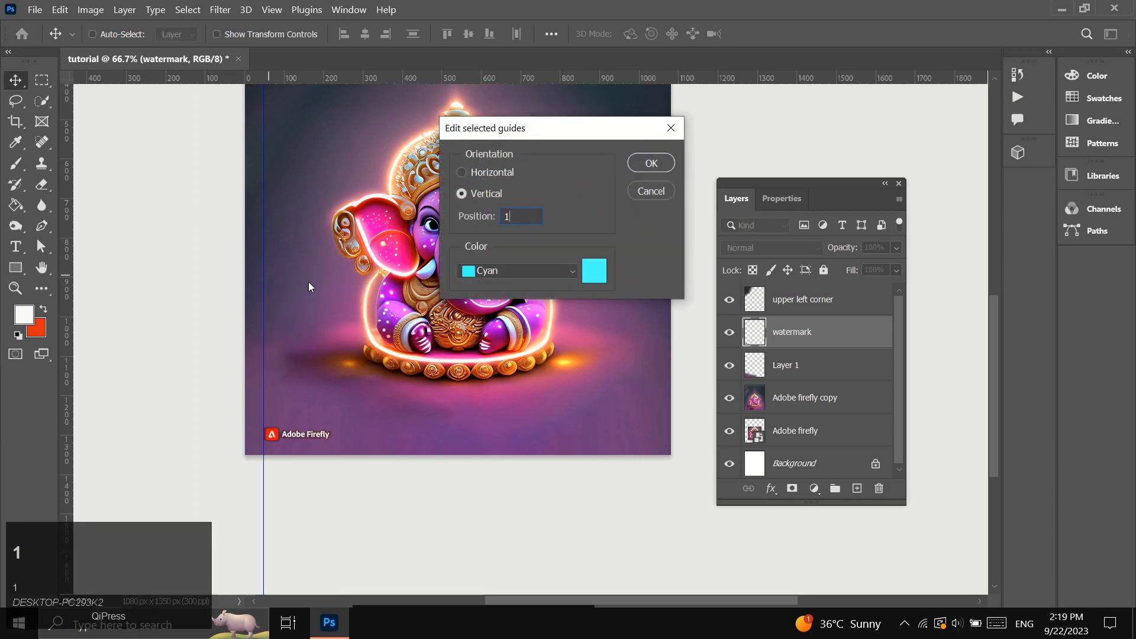
left_click(645, 167)
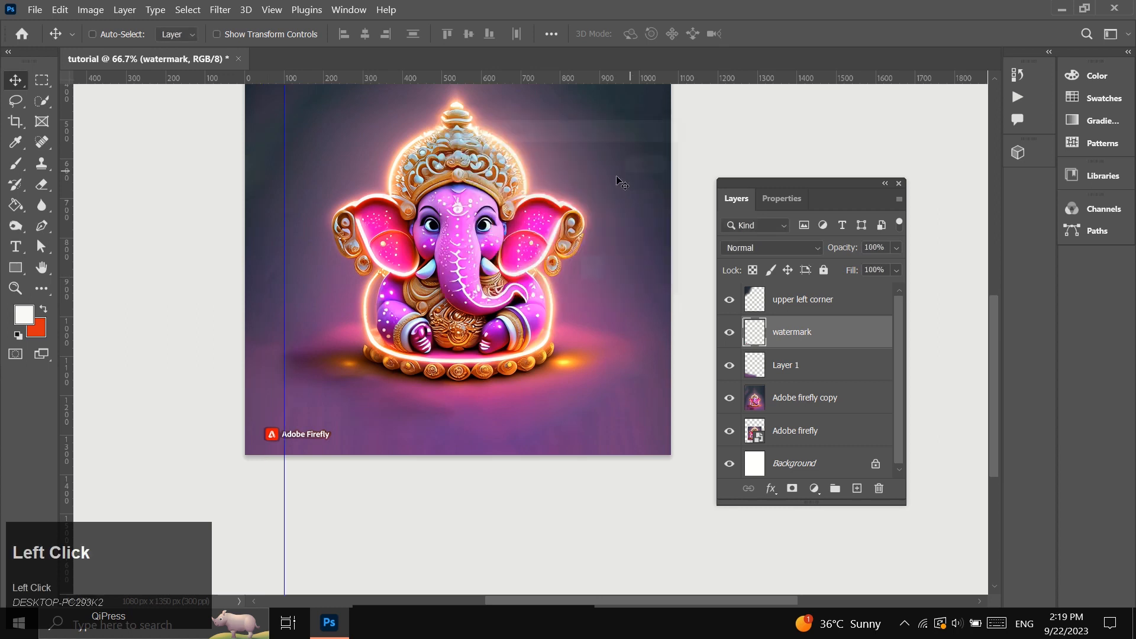
Add a horizontal guide near the canvas's lower edge and set its position to 1250 px.
left_click_drag(432, 77, 424, 371)
right_click(424, 371)
left_click(468, 378)
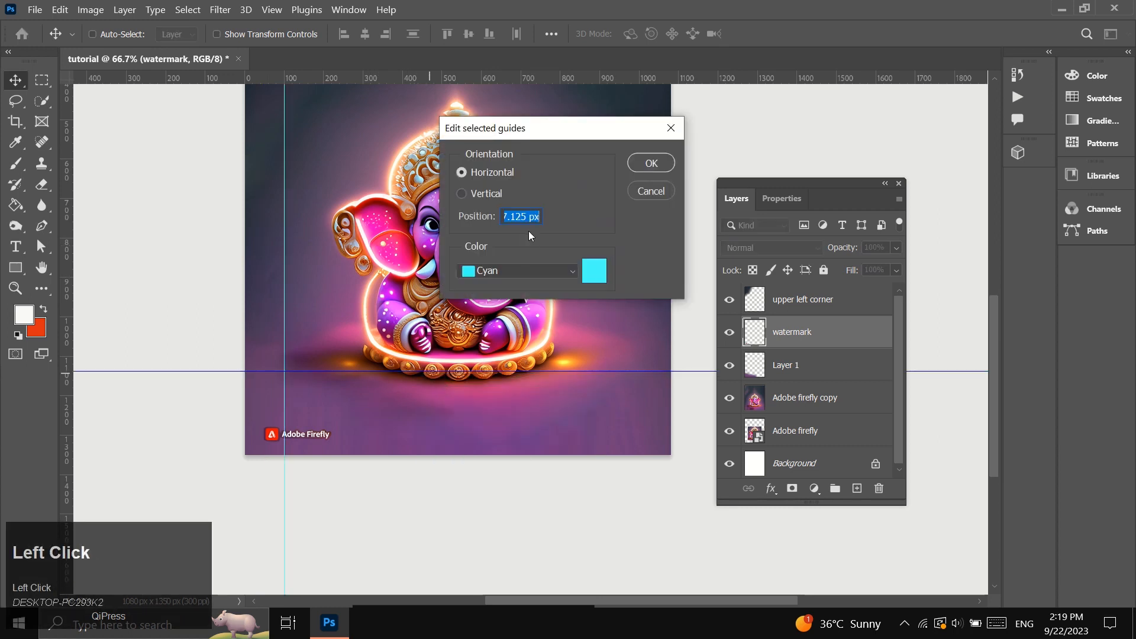
type("1350")
left_click(651, 162)
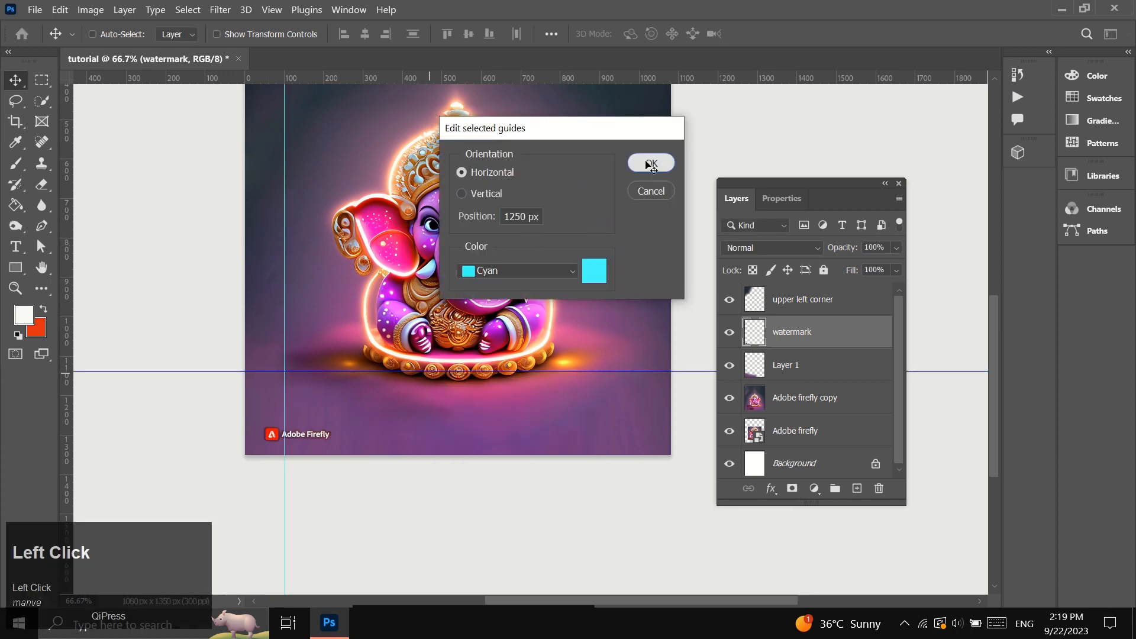
Move the Adobe Firefly watermark into the corner formed by the 100 px and 1250 px guides.
left_click(15, 288)
scroll(333, 332, "up", 1)
left_click(16, 80)
left_click_drag(281, 543, 313, 503)
Set the "watermark" layer's blend mode to Lighten to hide the dark fringe around the logo.
key("z")
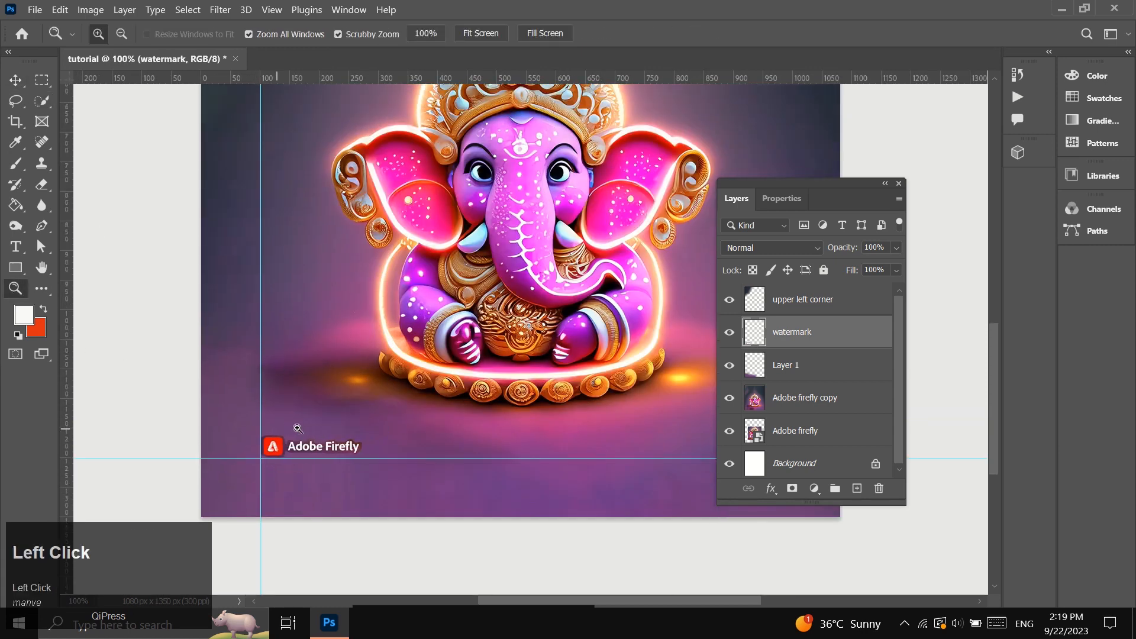
left_click(303, 428)
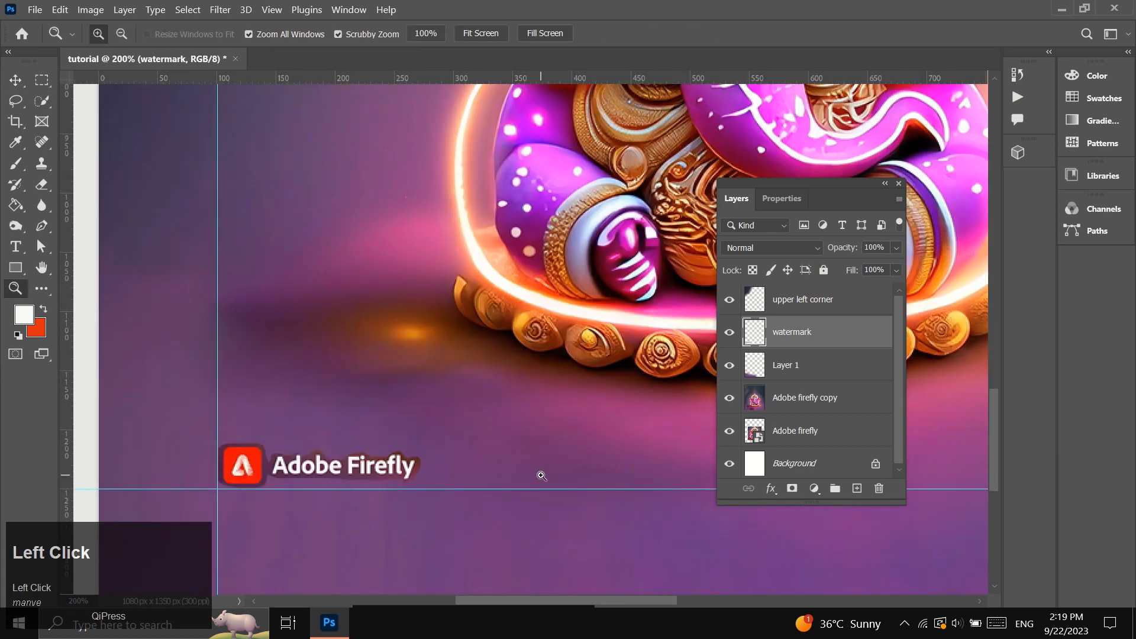
left_click(816, 247)
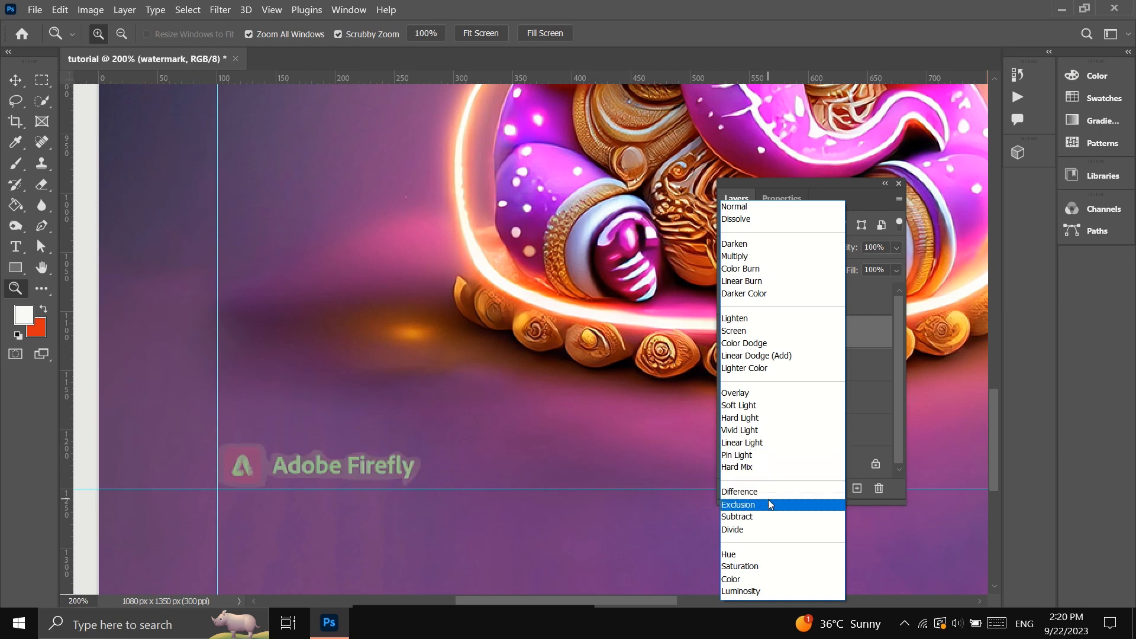
left_click(752, 321)
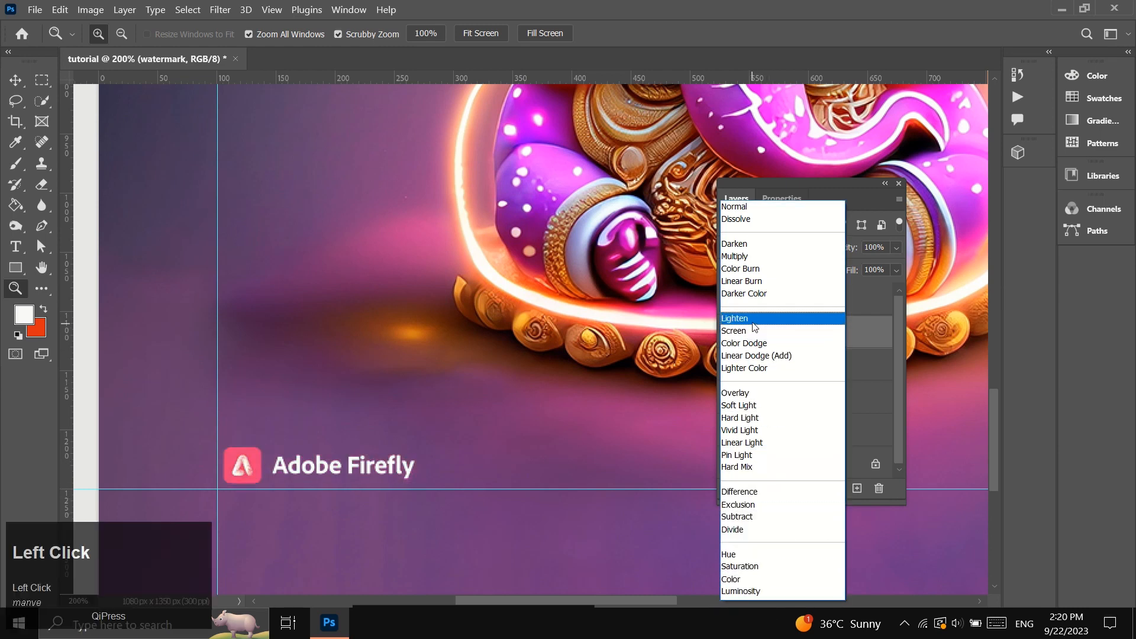
Examine how the watermark blends with the background across the whole canvas.
left_click(8, 292)
left_click(421, 326, "alt")
scroll(533, 449, "up", 1)
left_click(548, 475, "alt")
scroll(552, 493, "up", 1)
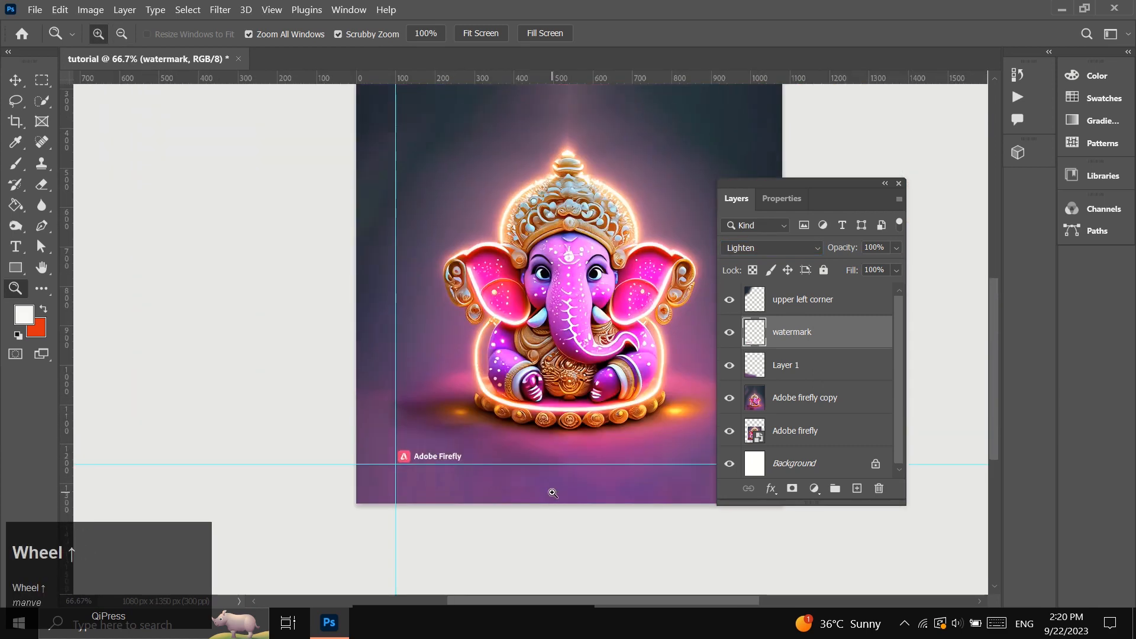
scroll(552, 493, "up", 1)
scroll(536, 496, "right", 3)
scroll(268, 516, "up", 1)
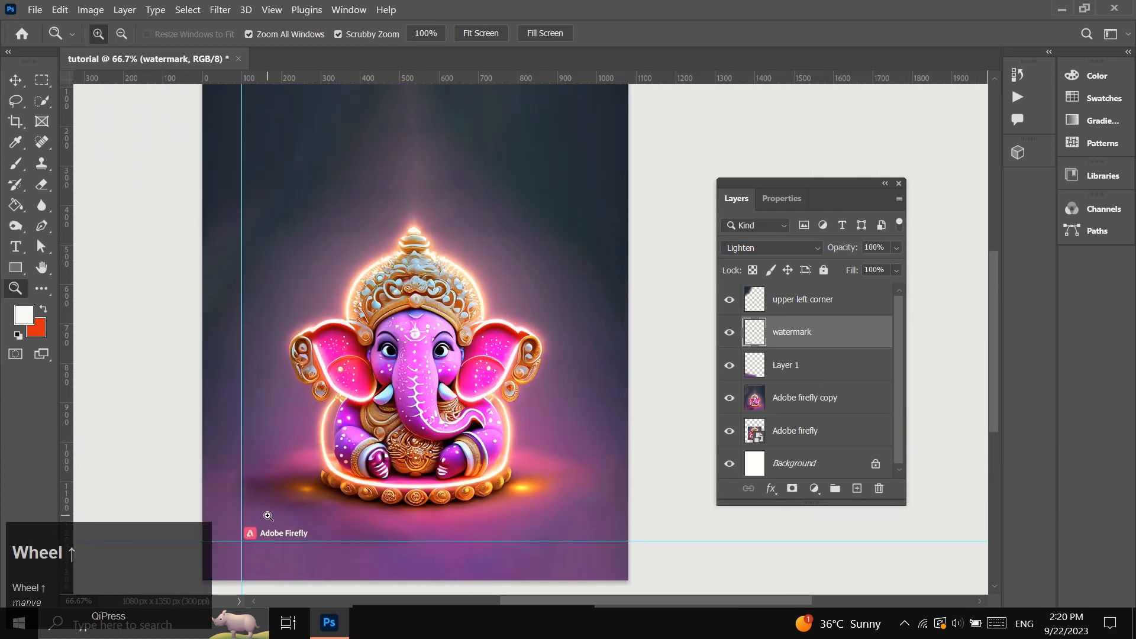
scroll(262, 508, "up", 1)
scroll(266, 507, "up", 1)
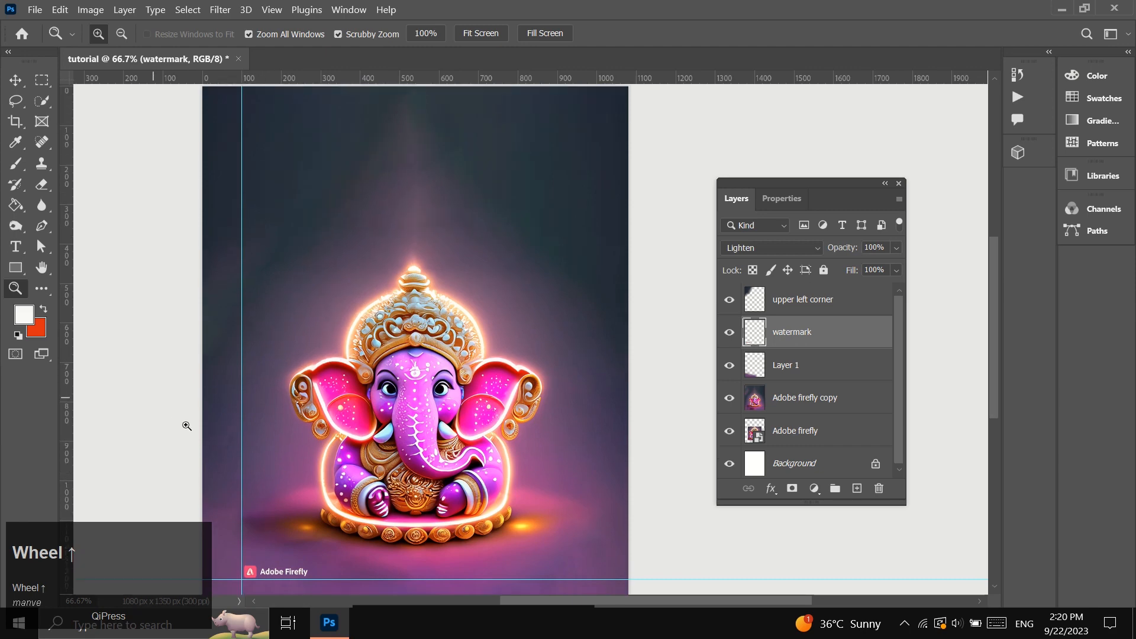
Add a horizontal guide near the canvas's upper edge and set its position to 100 px.
scroll(186, 426, "up", 1)
left_click(16, 79)
right_click(385, 159)
left_click(415, 169)
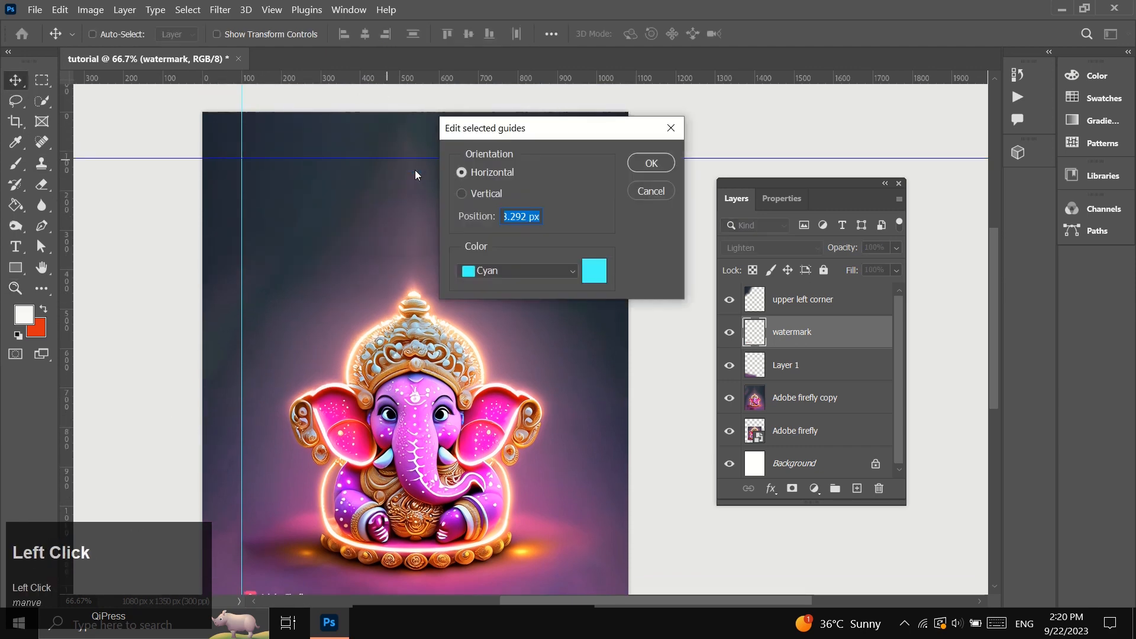
type("100")
left_click(648, 163)
Add a vertical guide near the canvas's right edge at 1080-100 px.
left_click_drag(67, 291, 573, 365)
right_click(573, 367)
left_click(582, 373)
type("1080")
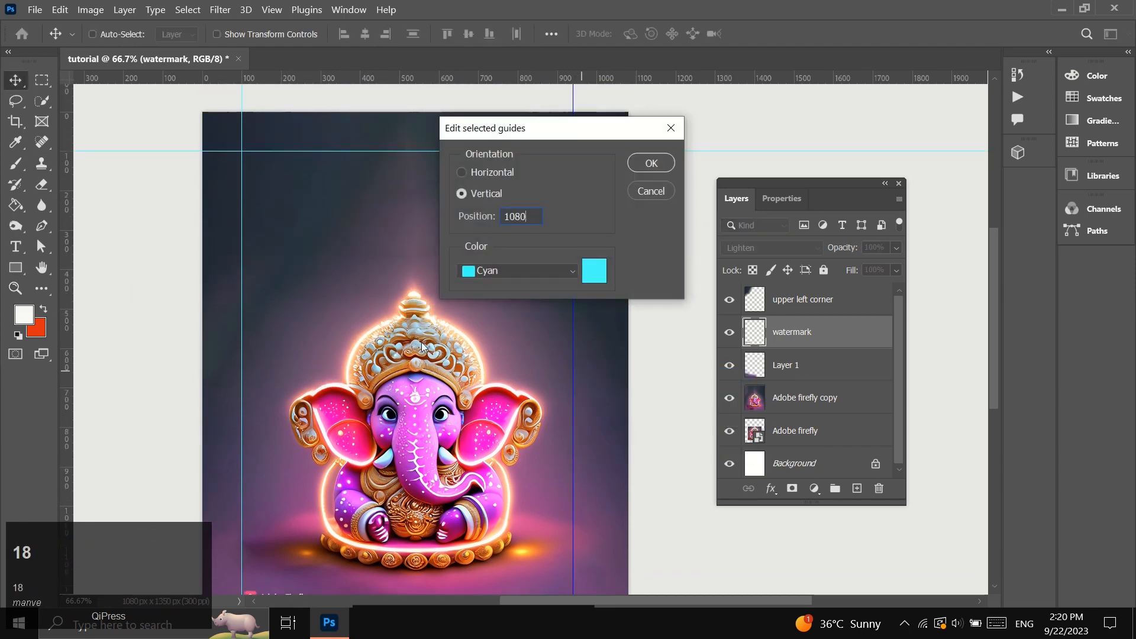
type("-100")
left_click(651, 163)
Reorder the "watermark" layer so it sits above the "upper left corner" layer.
scroll(414, 332, "down", 5)
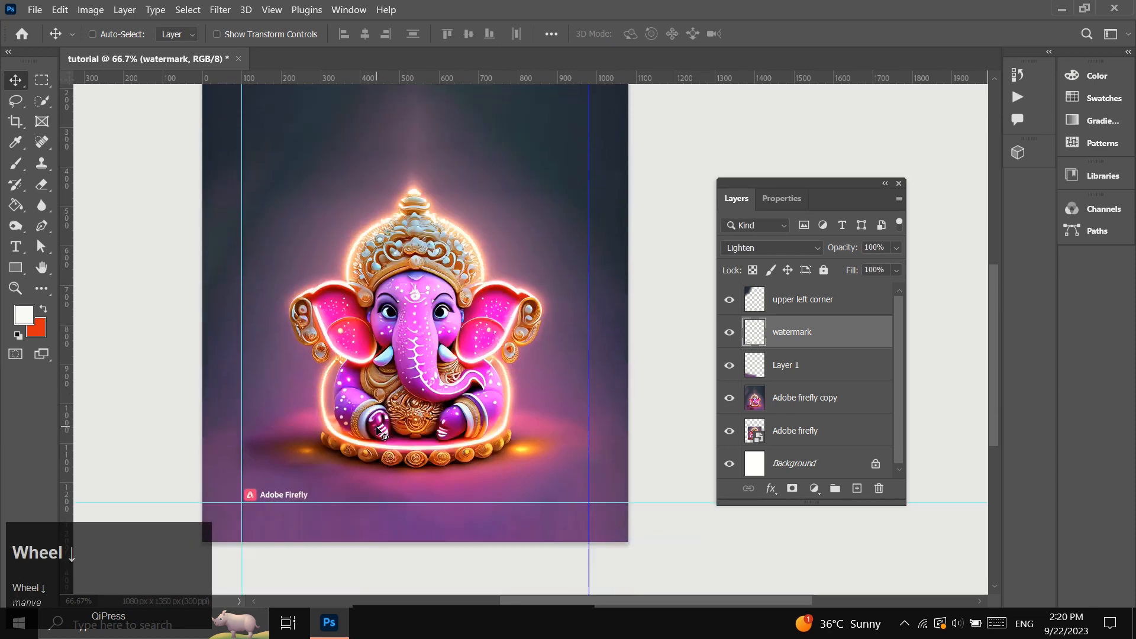
left_click(15, 289)
left_click(359, 444)
scroll(381, 458, "down", 1)
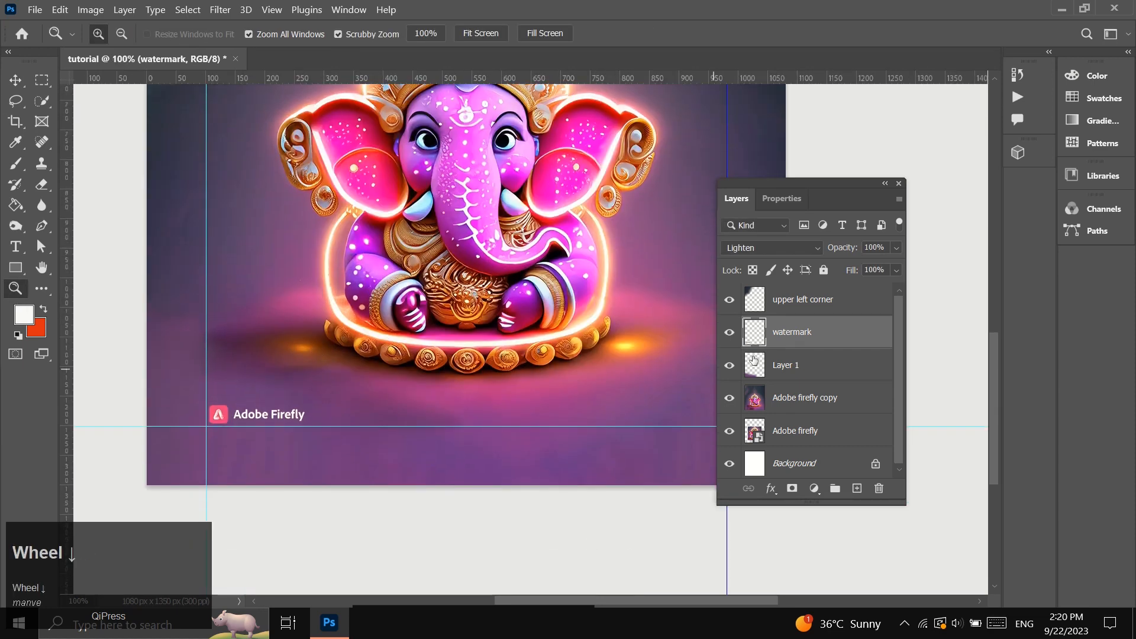
left_click_drag(769, 333, 797, 288)
Toggle "Layer 1" off and on to identify its content and rename it "lower left corner".
left_click(730, 366)
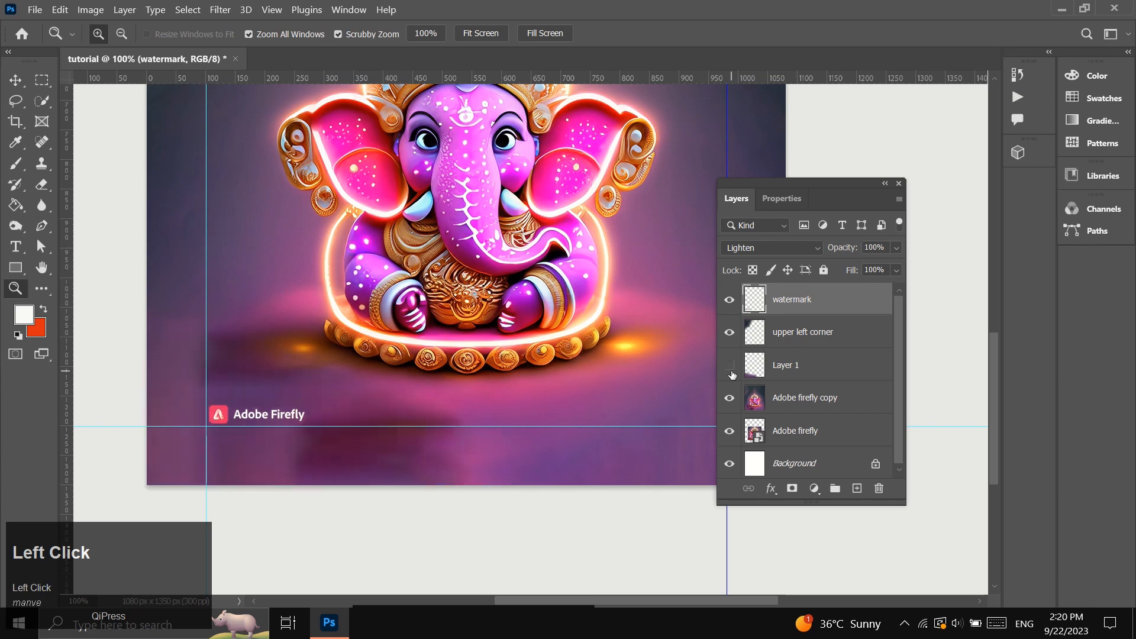
left_click(731, 366)
left_click(787, 368)
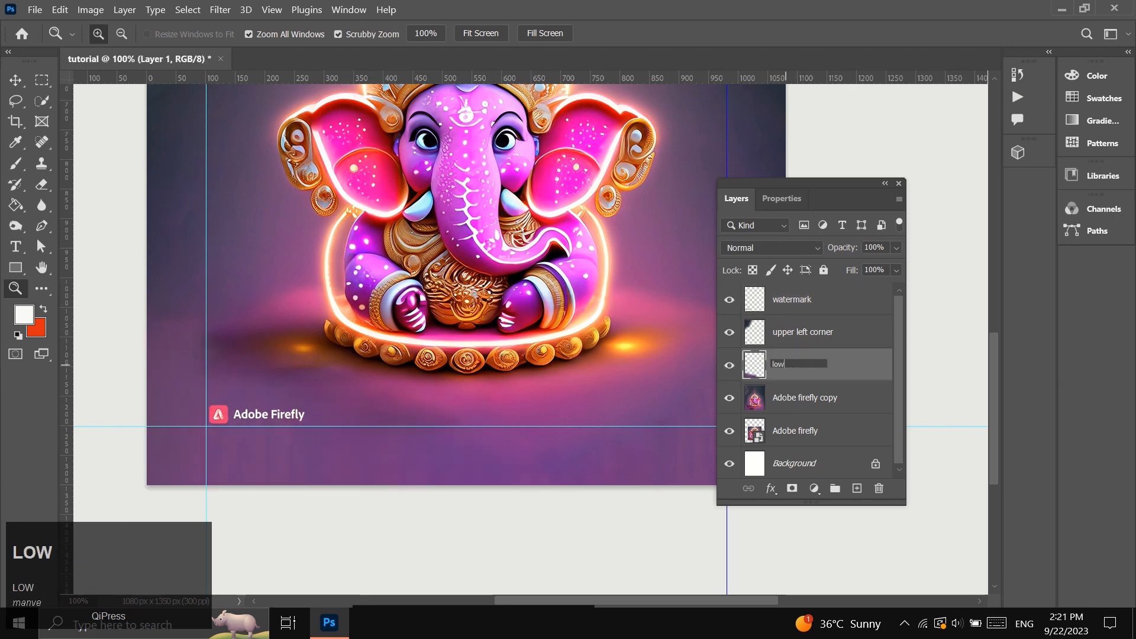
left_click(827, 371)
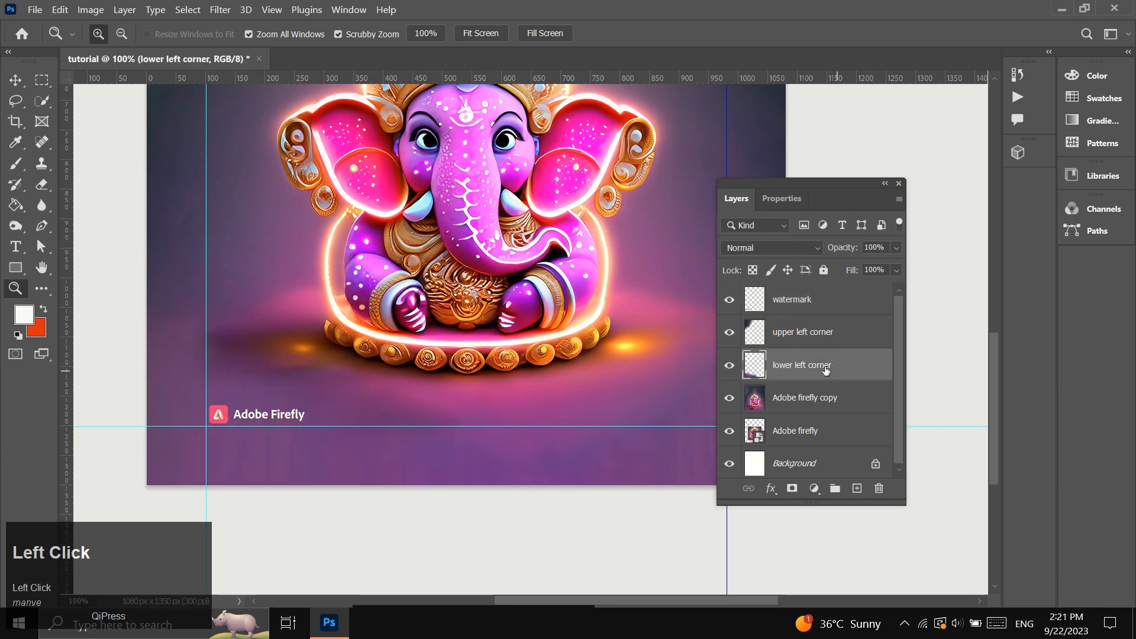
Create a new layer above "upper left corner" and name it "brush tool".
left_click(797, 338)
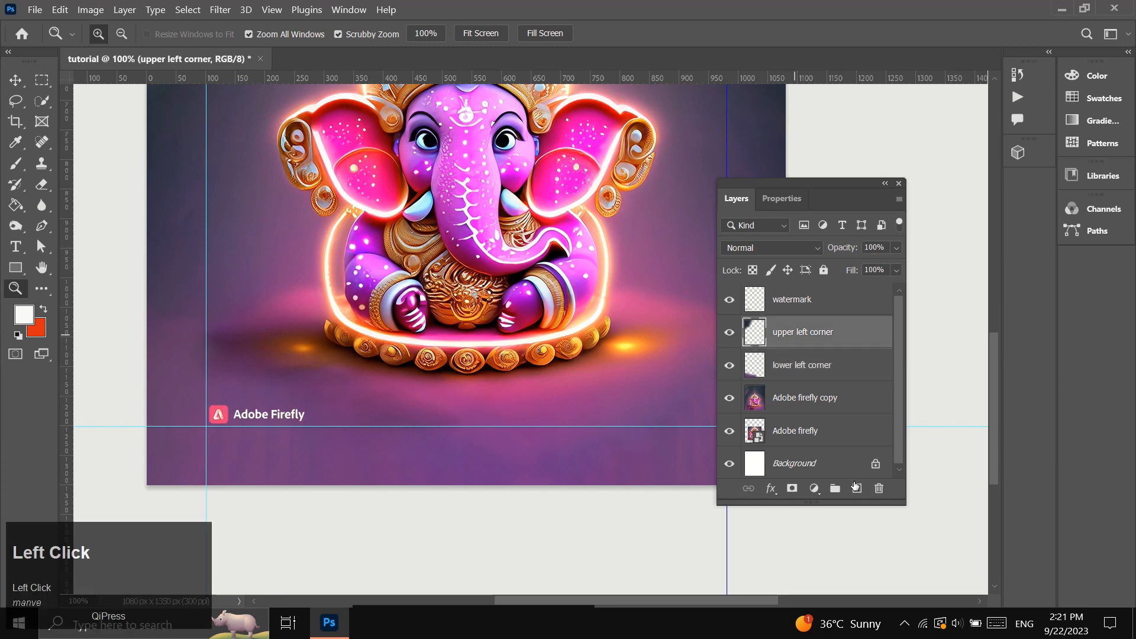
left_click(857, 489)
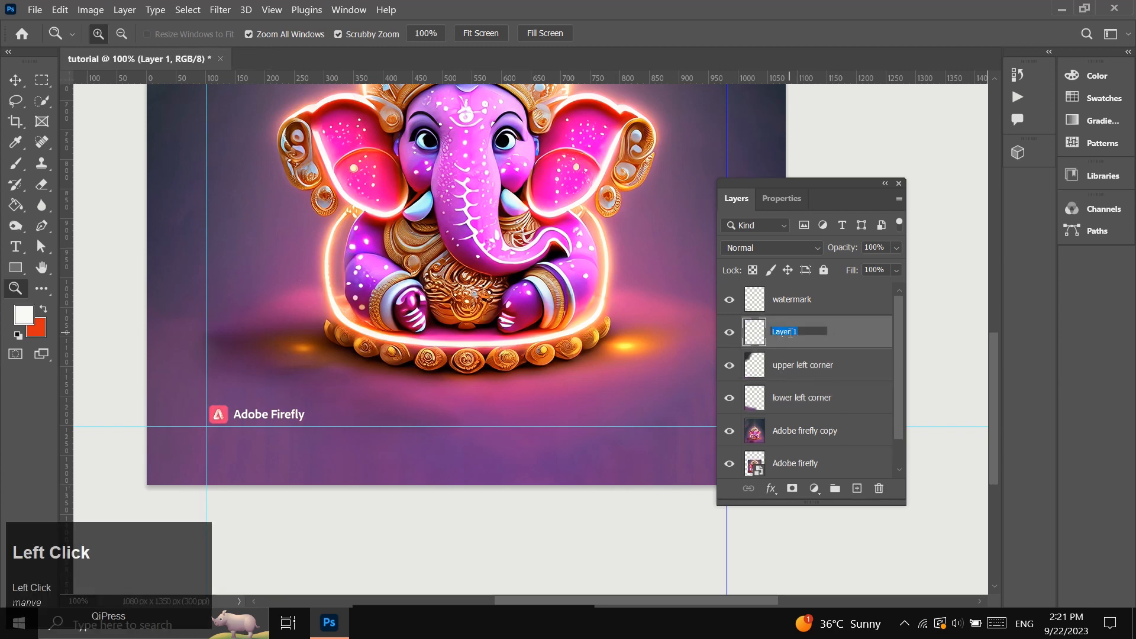
left_click(840, 332)
Sample the floor's purple and paint along the image's lower edge and corners with a soft 193 px Brush.
left_click(17, 168)
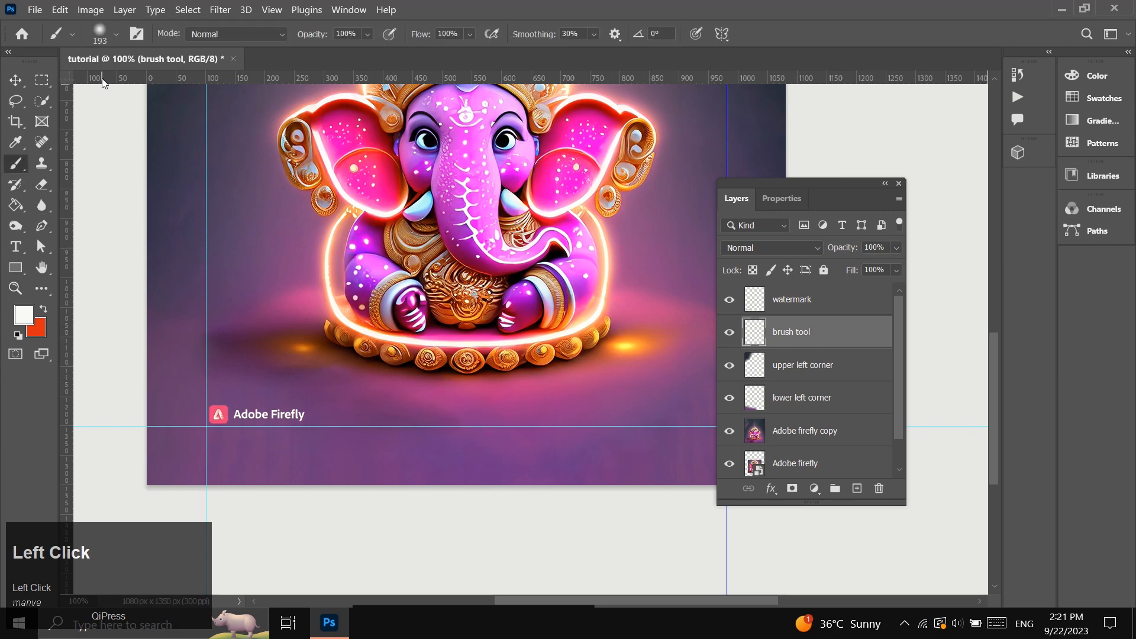
left_click(261, 449, "alt")
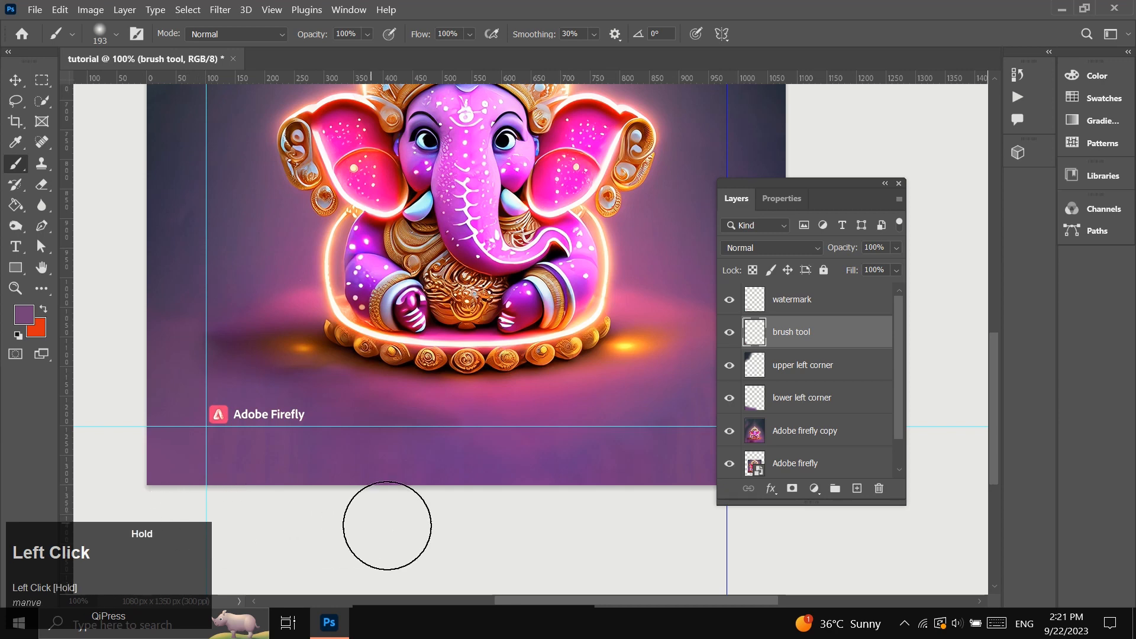
scroll(556, 500, "right", 5)
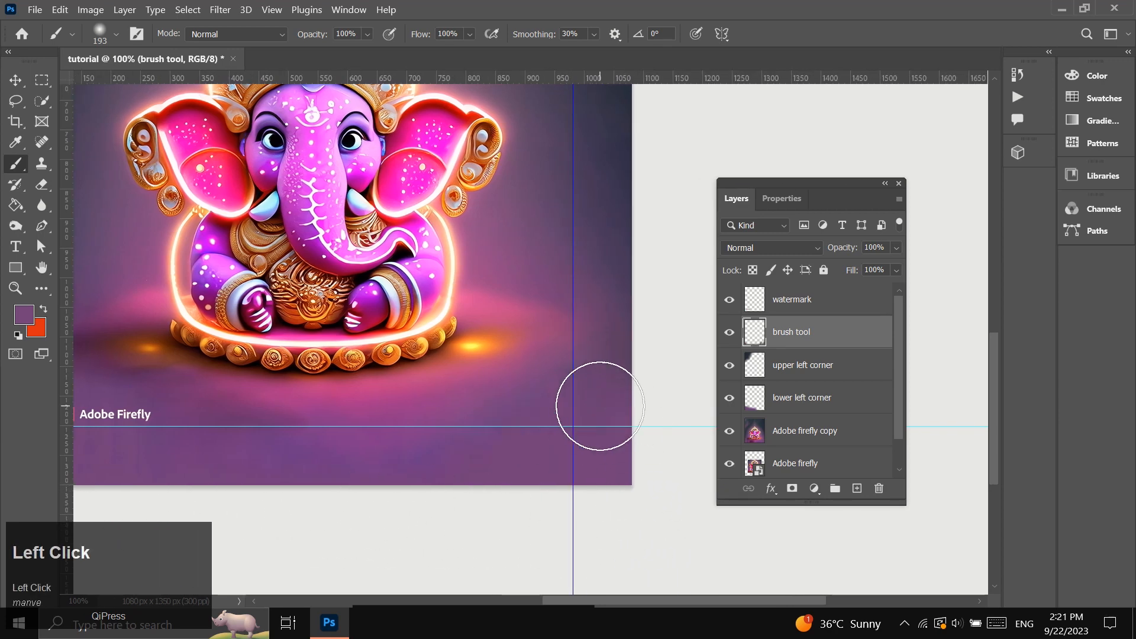
scroll(351, 475, "left", 5)
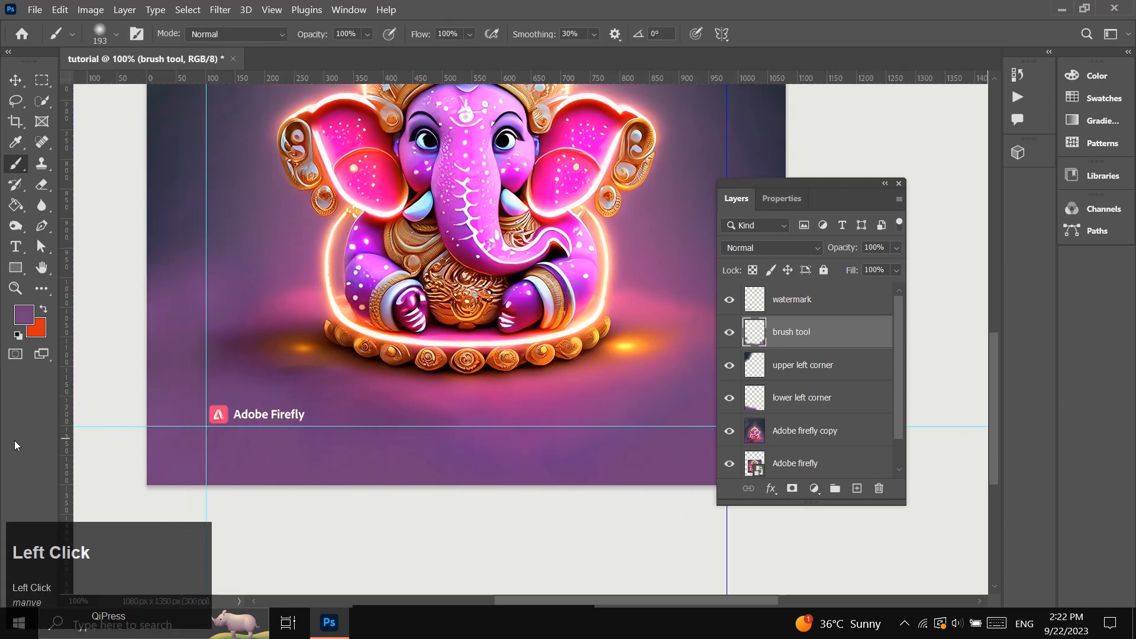
Set the "brush tool" layer's blend mode to Overlay and its opacity to 54%.
left_click(770, 248)
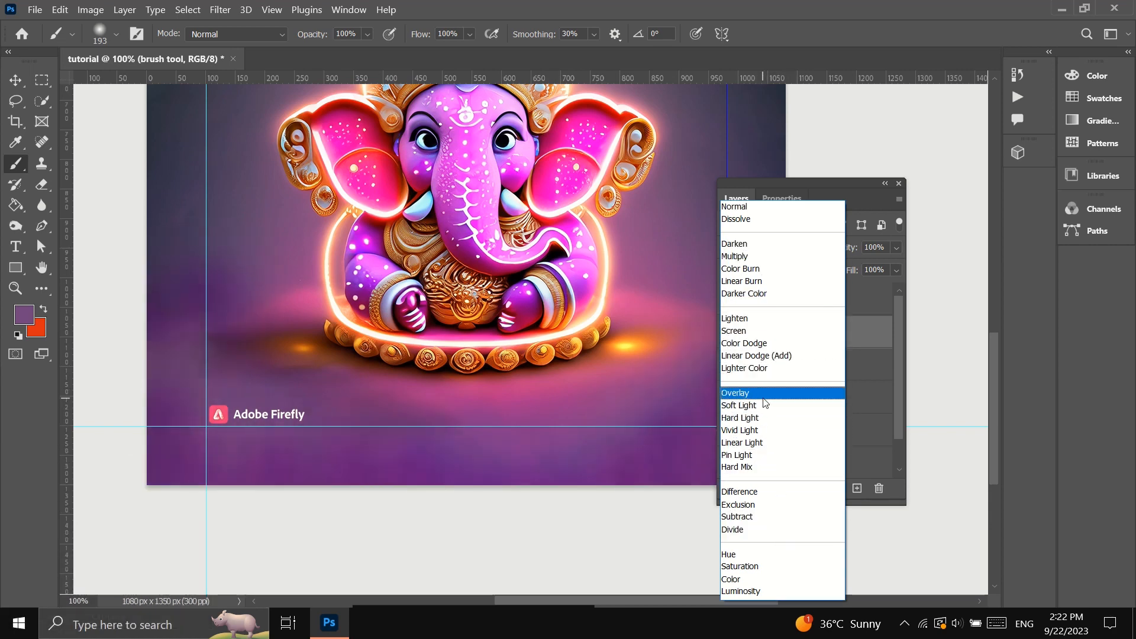
left_click(788, 394)
scroll(680, 402, "right", 4)
left_click(897, 247)
left_click_drag(898, 264, 860, 265)
Examine the toned floor and the overall composition across the whole canvas.
scroll(394, 549, "up", 3)
scroll(394, 549, "up", 2)
left_click(16, 288)
left_click(408, 409, "alt")
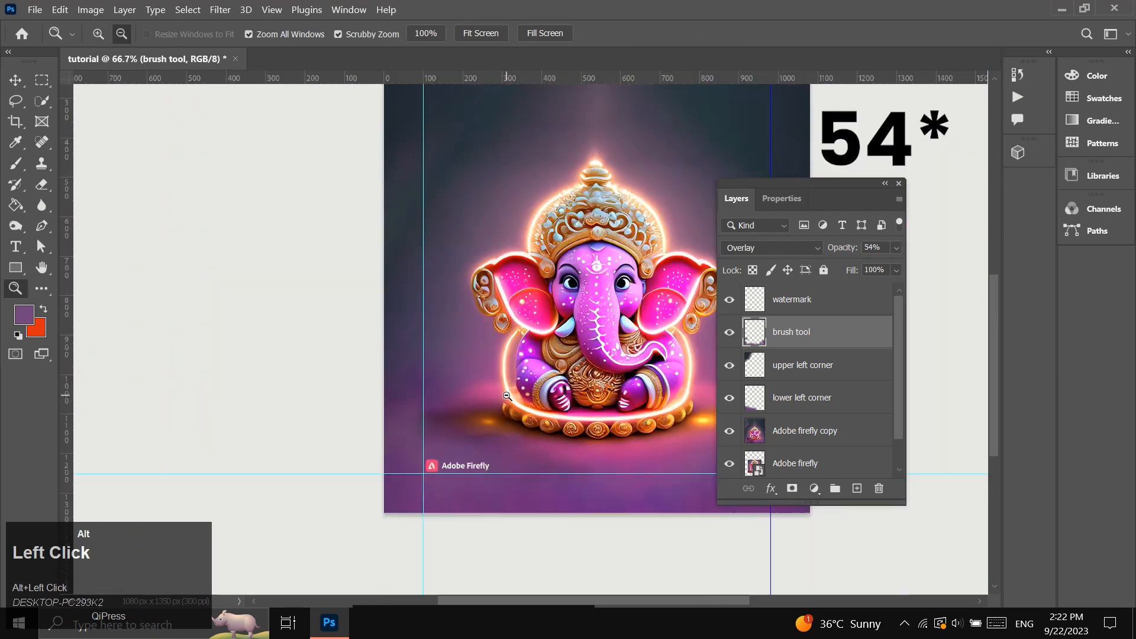
left_click(414, 393, "alt")
scroll(416, 505, "right", 3)
scroll(396, 502, "up", 2)
scroll(354, 433, "up", 1)
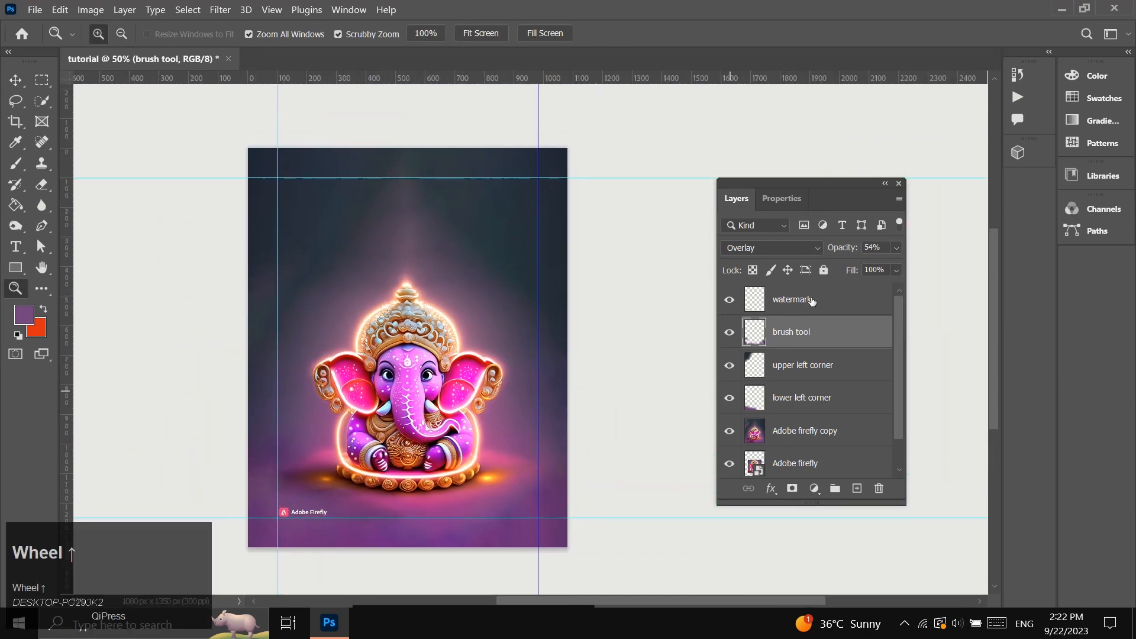
Add the three-line text "HAPPY GANESH CHATURTHI" in cyan 8 pt Montserrat Black above the figure, on top of the "watermark" layer.
left_click(806, 301)
left_click(15, 246)
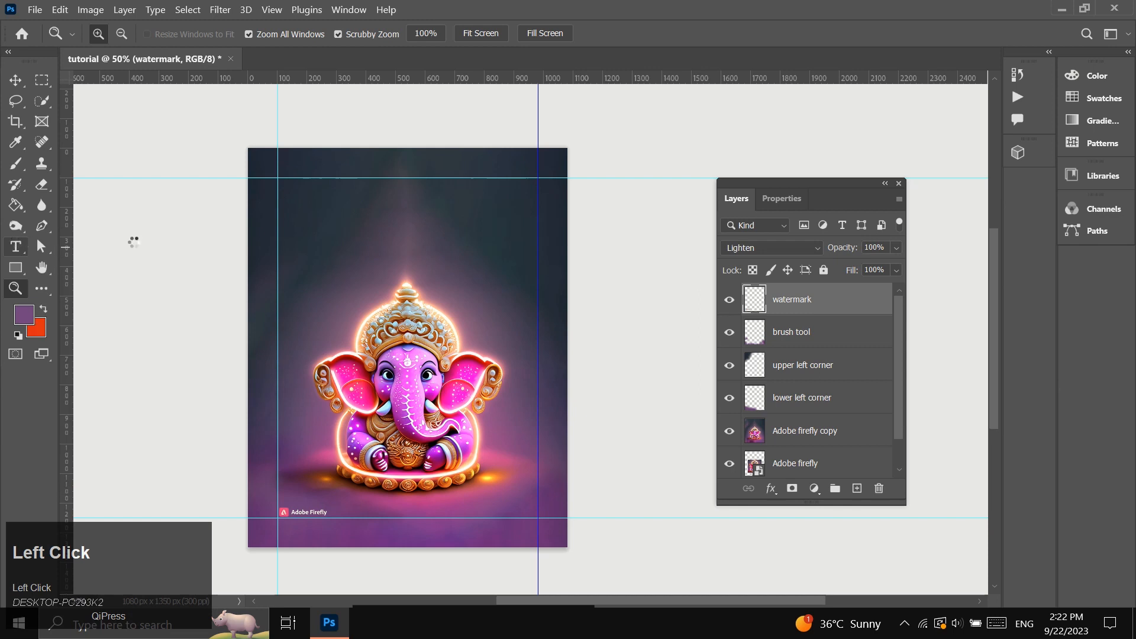
left_click(347, 203)
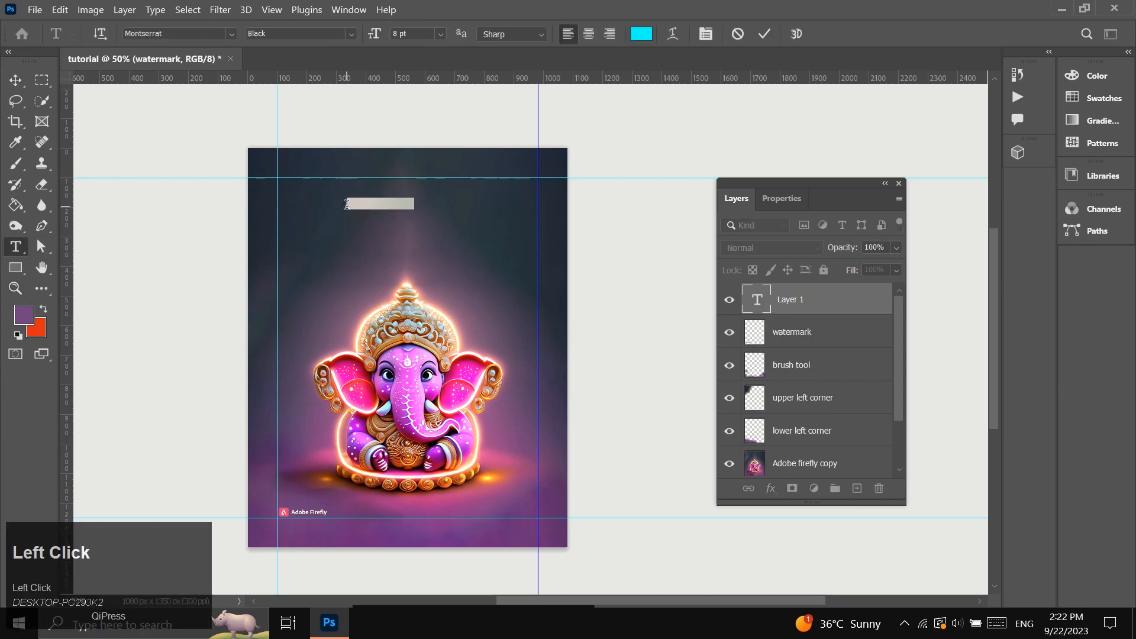
key("Caps_Lock")
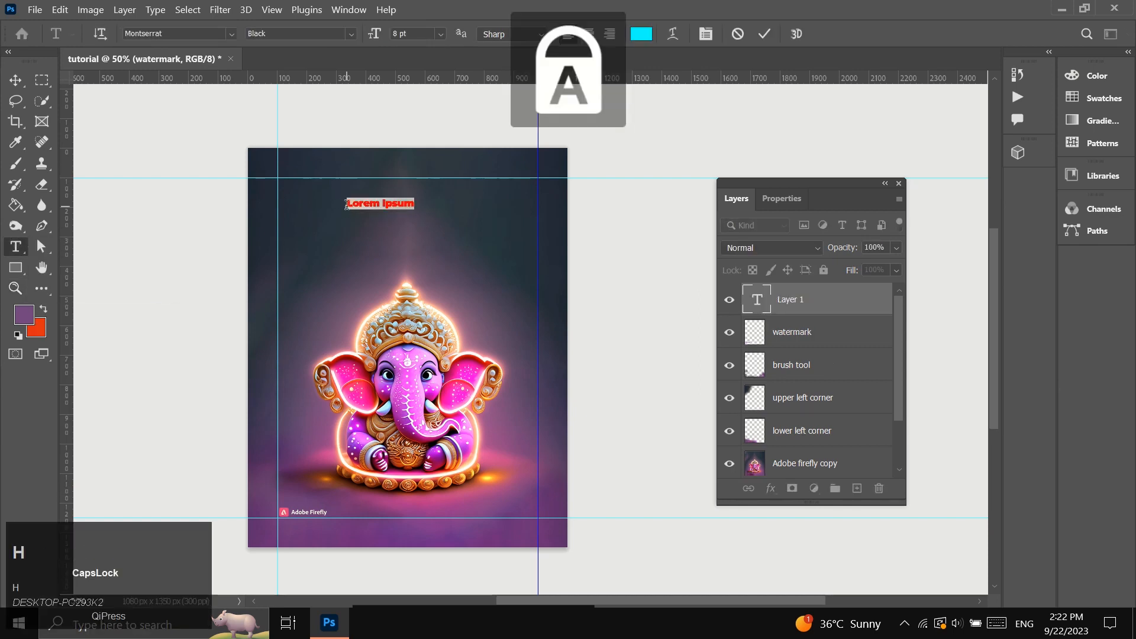
type("HAPPY ")
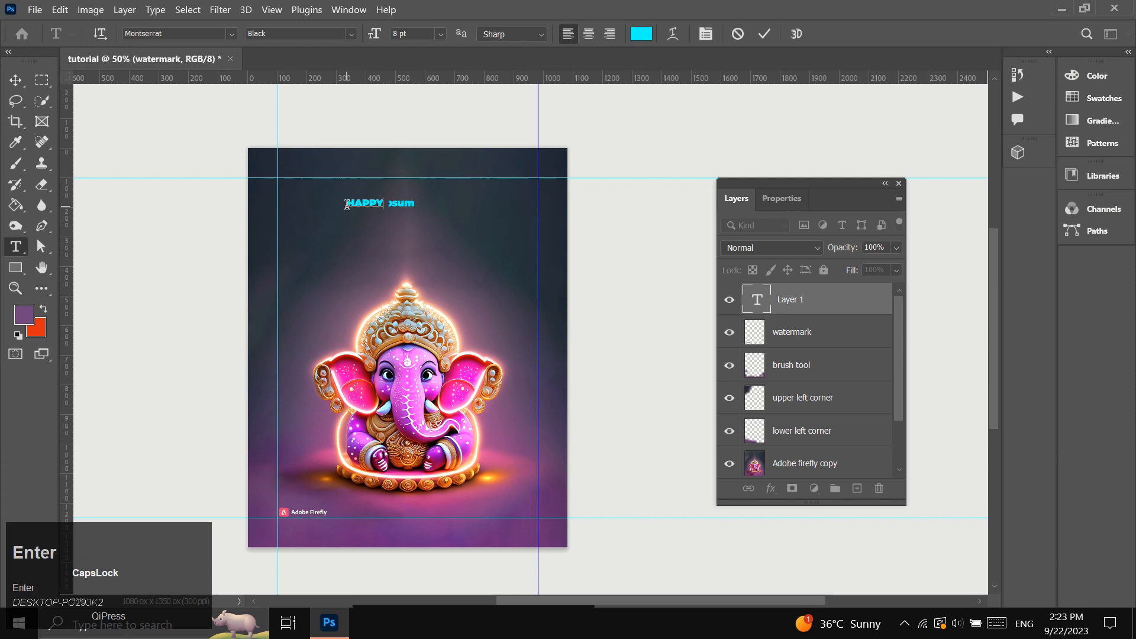
type("GANESH")
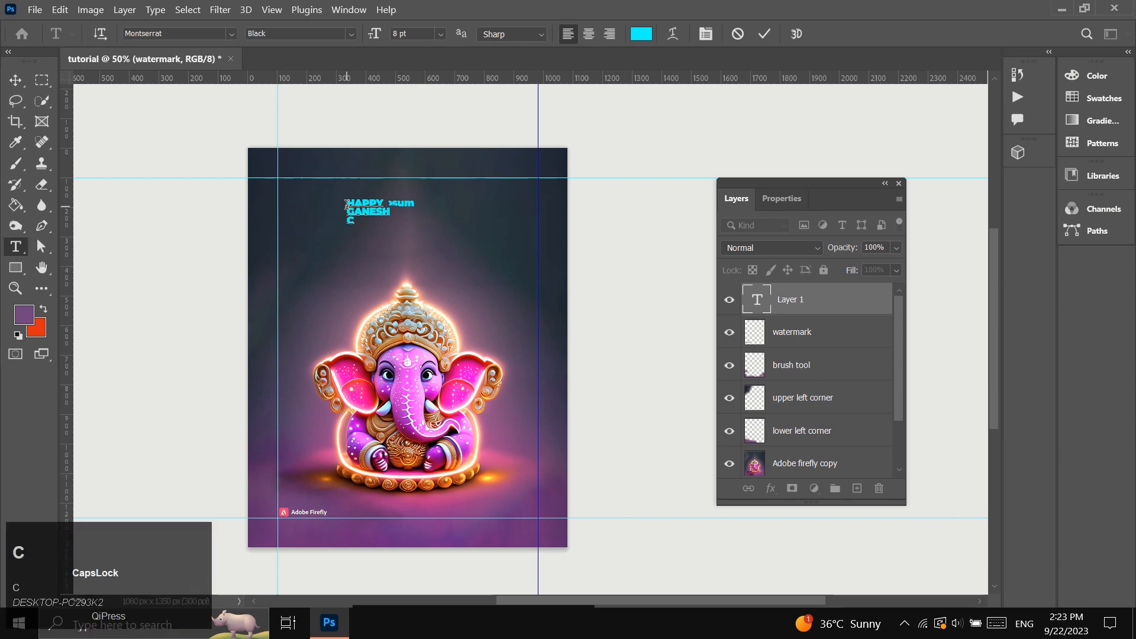
Move the "HAPPY GANESH CHATURTHI" text slightly down and right, centering it roughly above the figure's crown.
left_click(16, 81)
left_click_drag(364, 218, 395, 230)
left_click(15, 288)
scroll(335, 264, "up", 1)
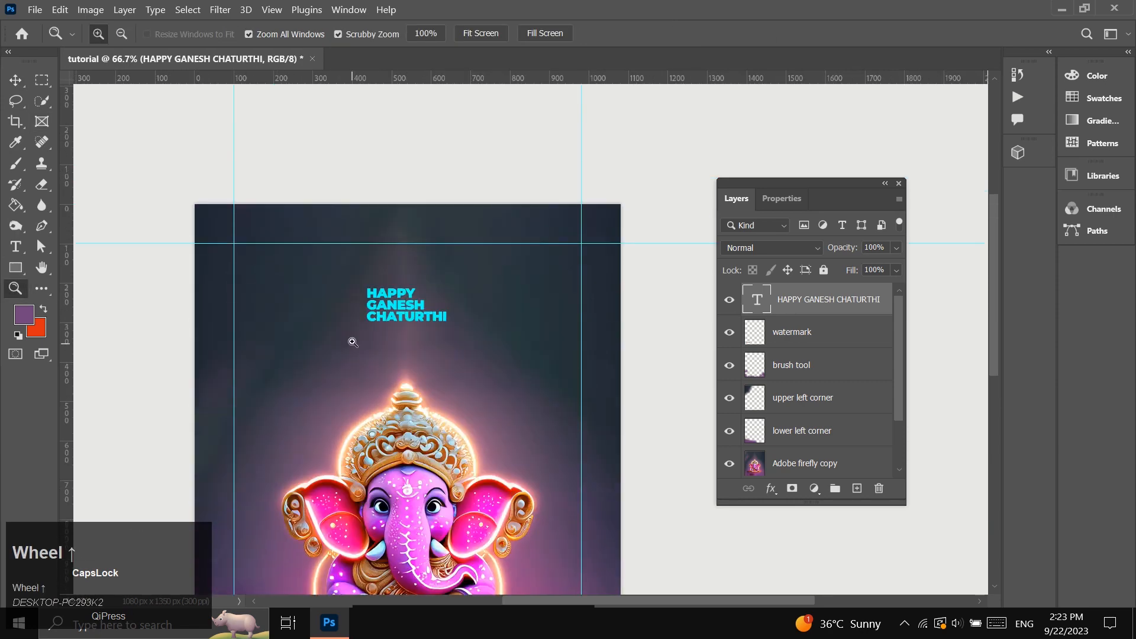
Scale the "HAPPY GANESH CHATURTHI" text up to about 308%, keeping it centred above the figure.
key("ctrl+t")
left_click_drag(453, 327, 530, 355)
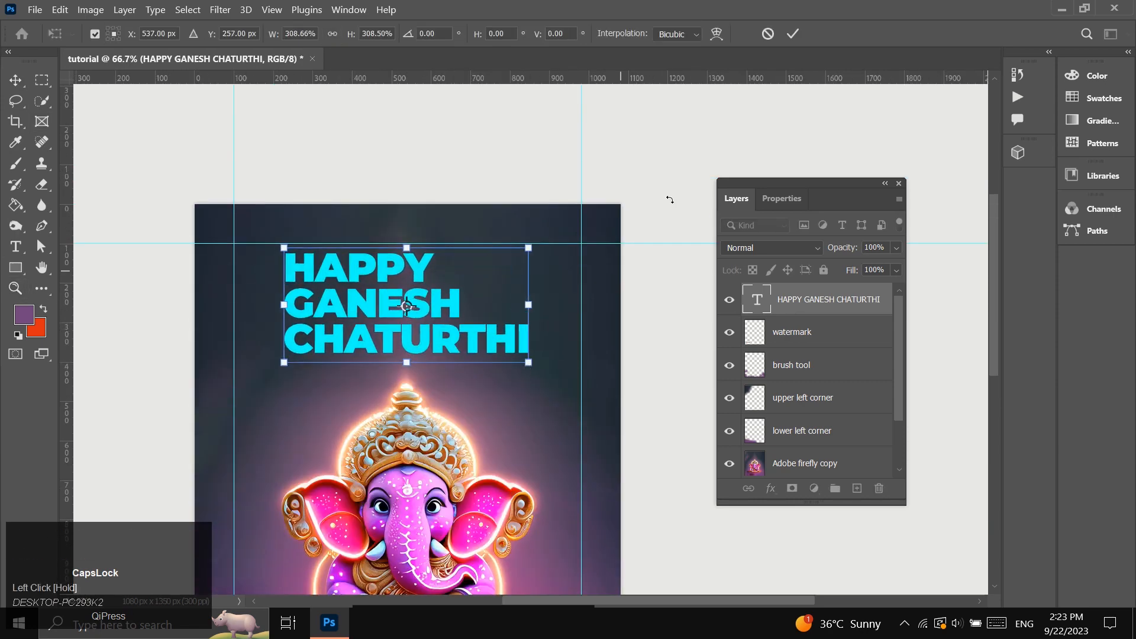
left_click(793, 34)
Center-align the title's three lines and move the text back to the middle above the figure's crown.
left_click(784, 199)
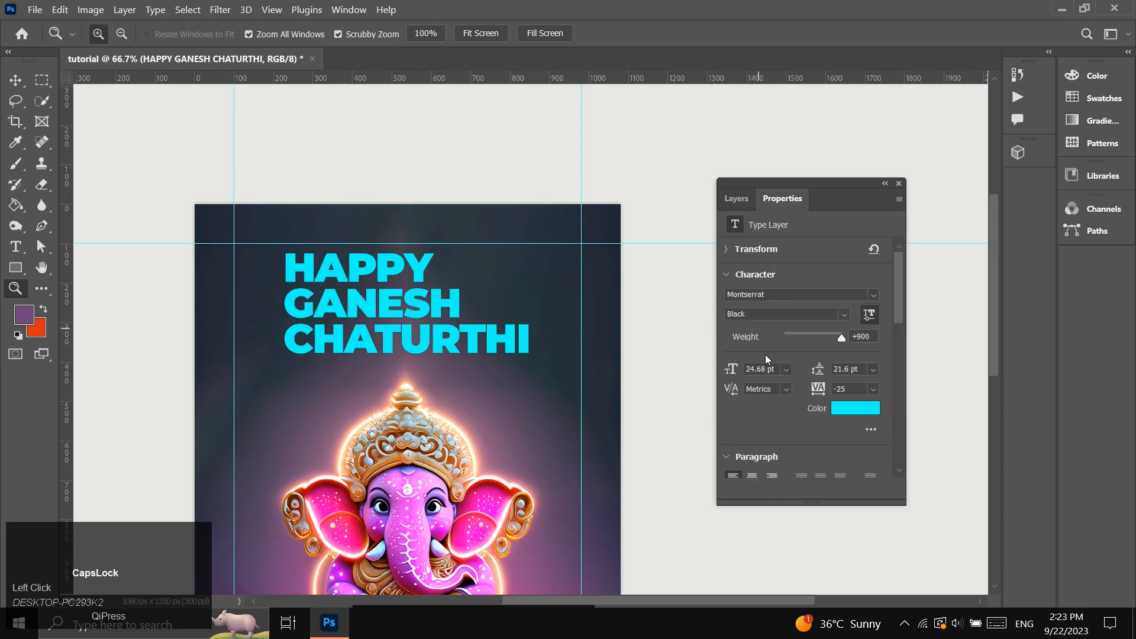
scroll(765, 412, "down", 1)
left_click(752, 466)
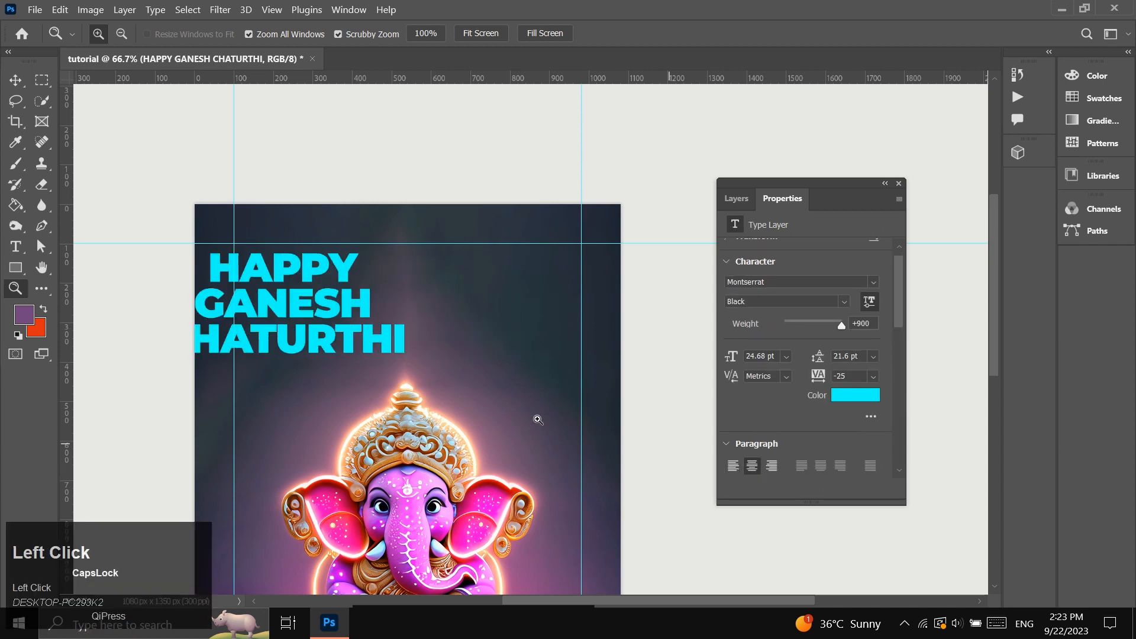
left_click(16, 80)
left_click_drag(272, 320, 414, 332)
left_click(734, 198)
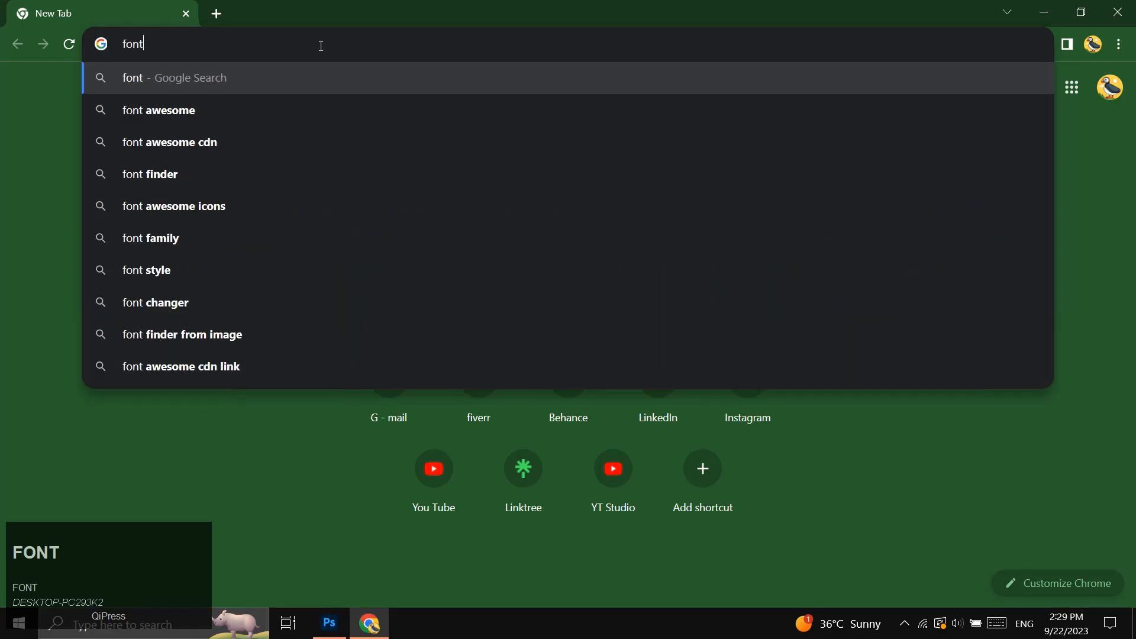
Open fonts.google.com in the browser and search the font library for "bungee shade".
type("s.go")
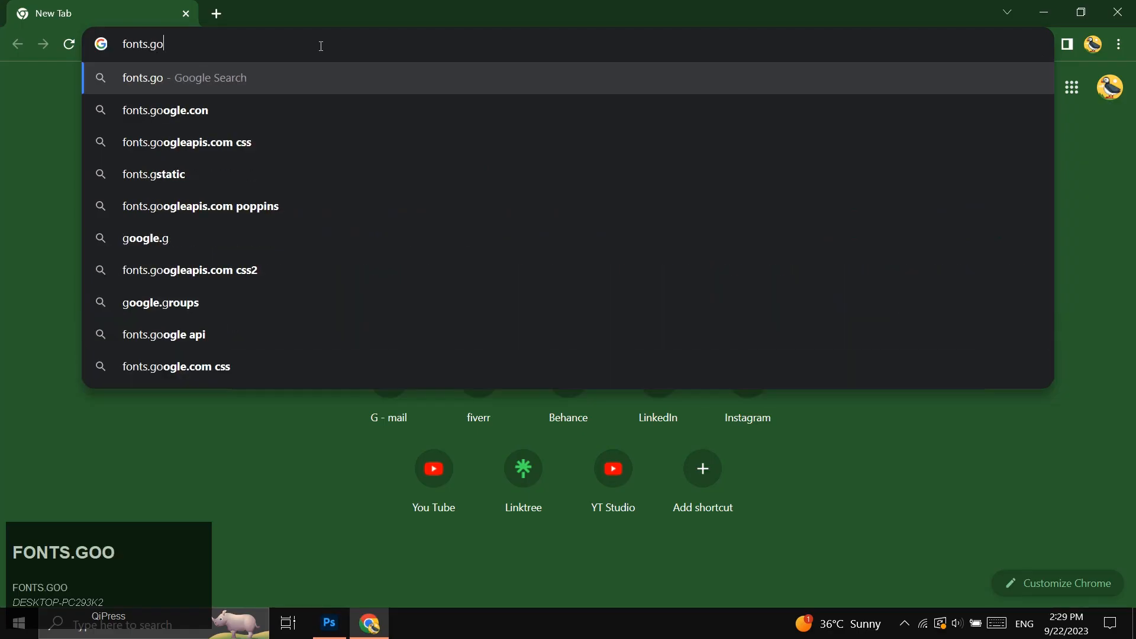
type("ogle.com")
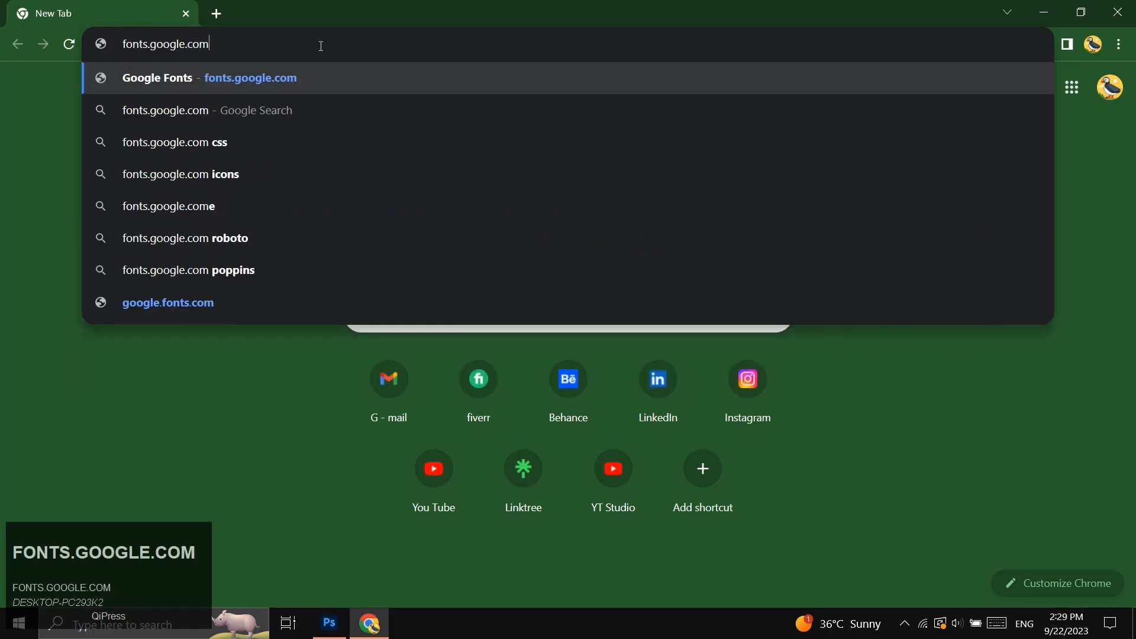
key("Return")
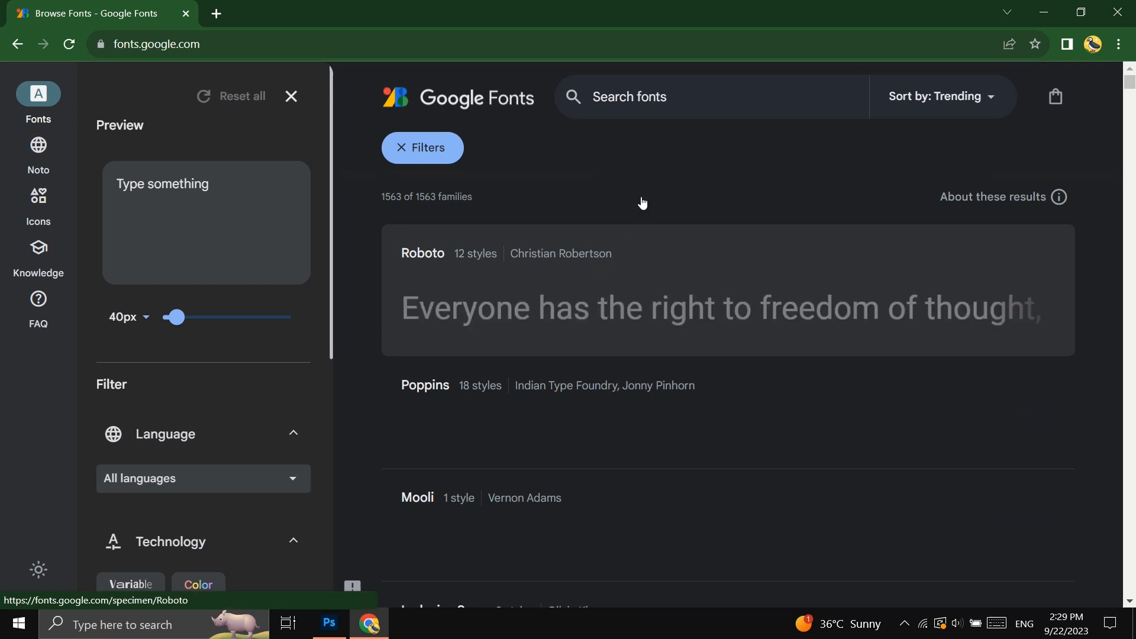
left_click(655, 98)
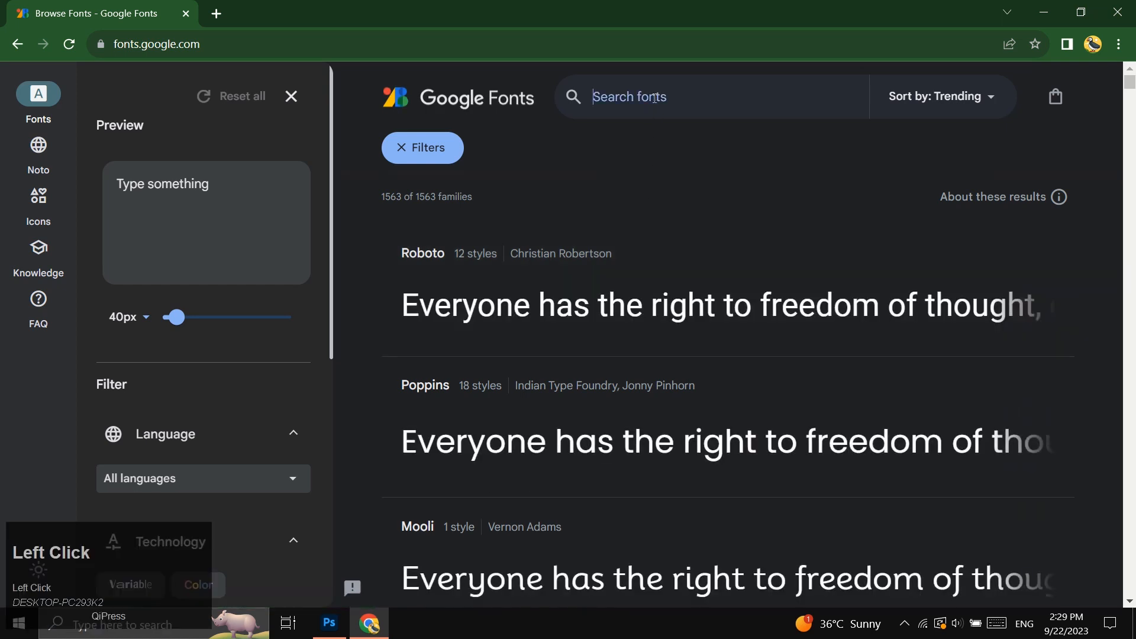
type("bungee")
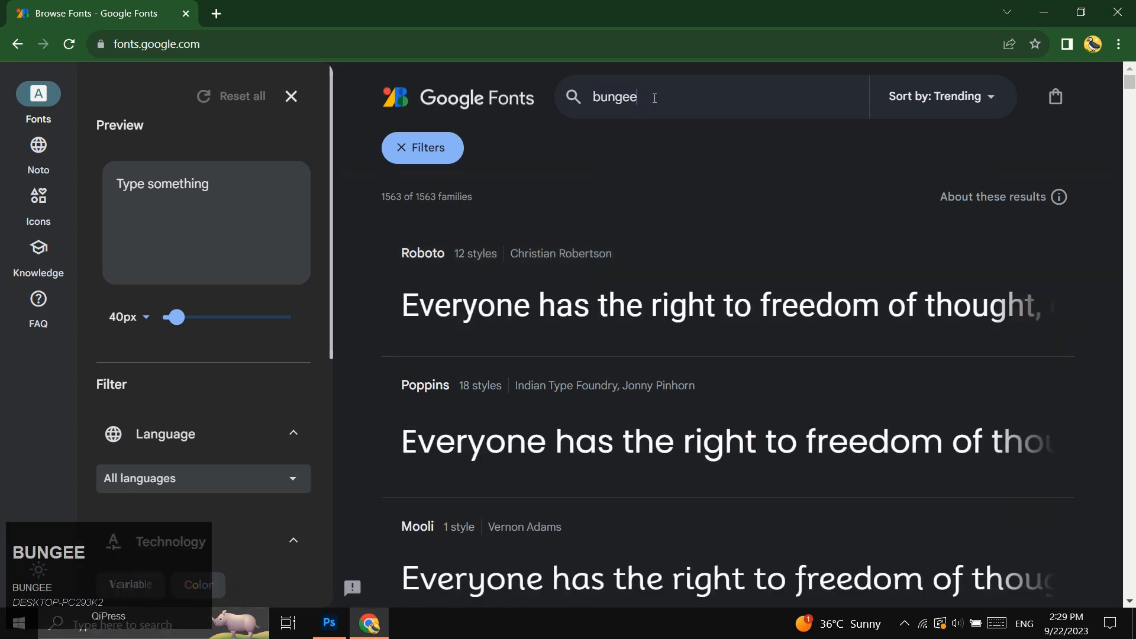
type(" shade")
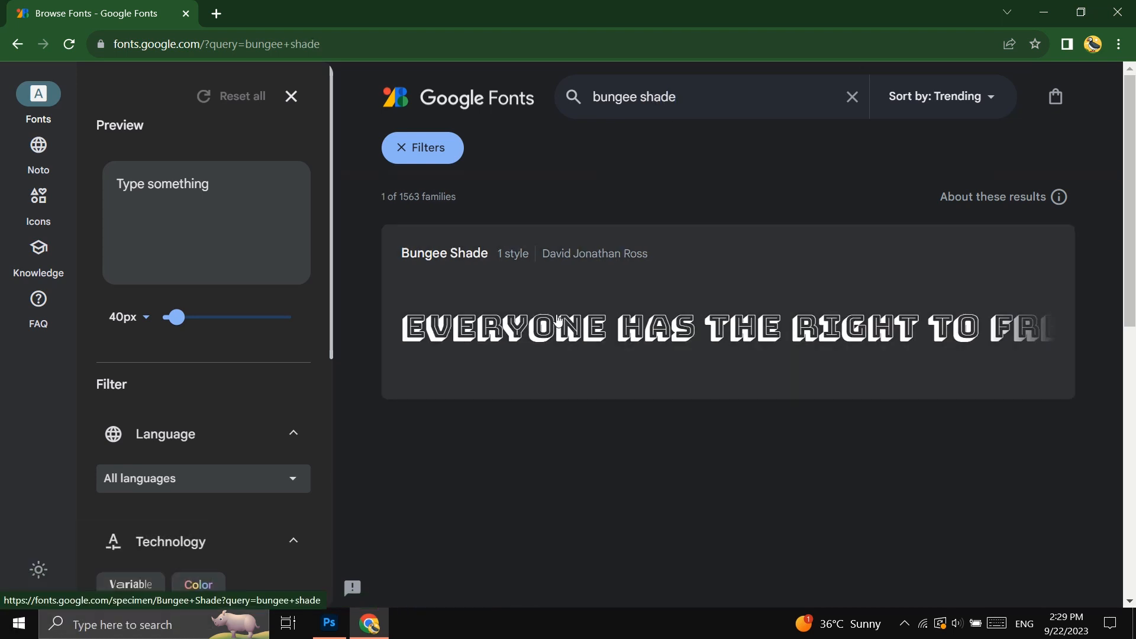
Download the Bungee Shade family and try to install the font, declining to replace the existing copy.
left_click(559, 322)
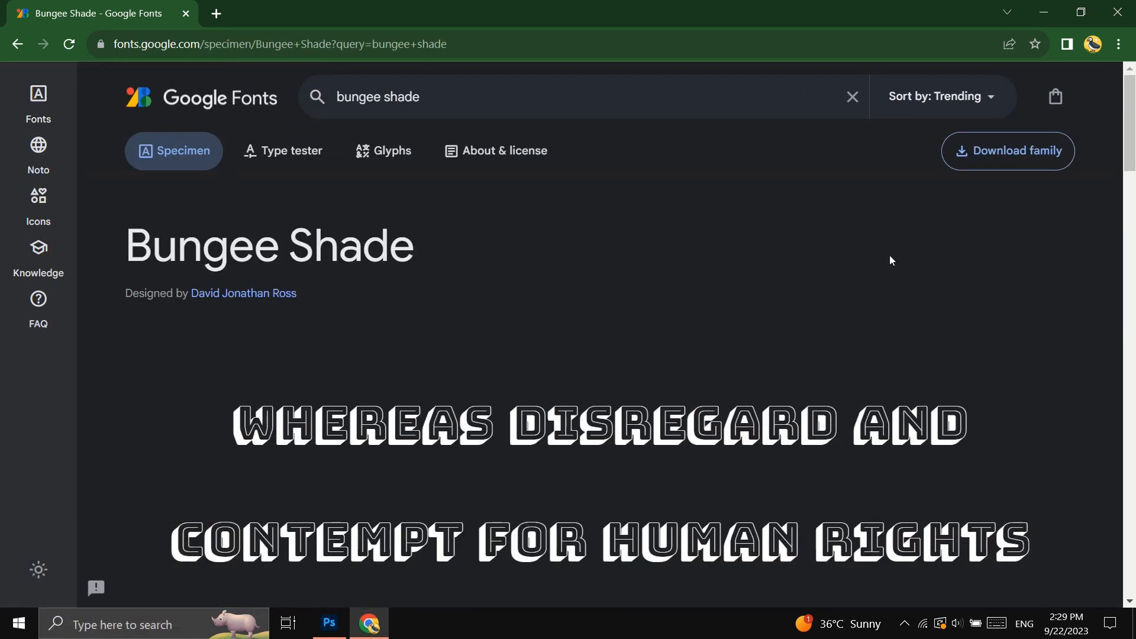
left_click(1008, 158)
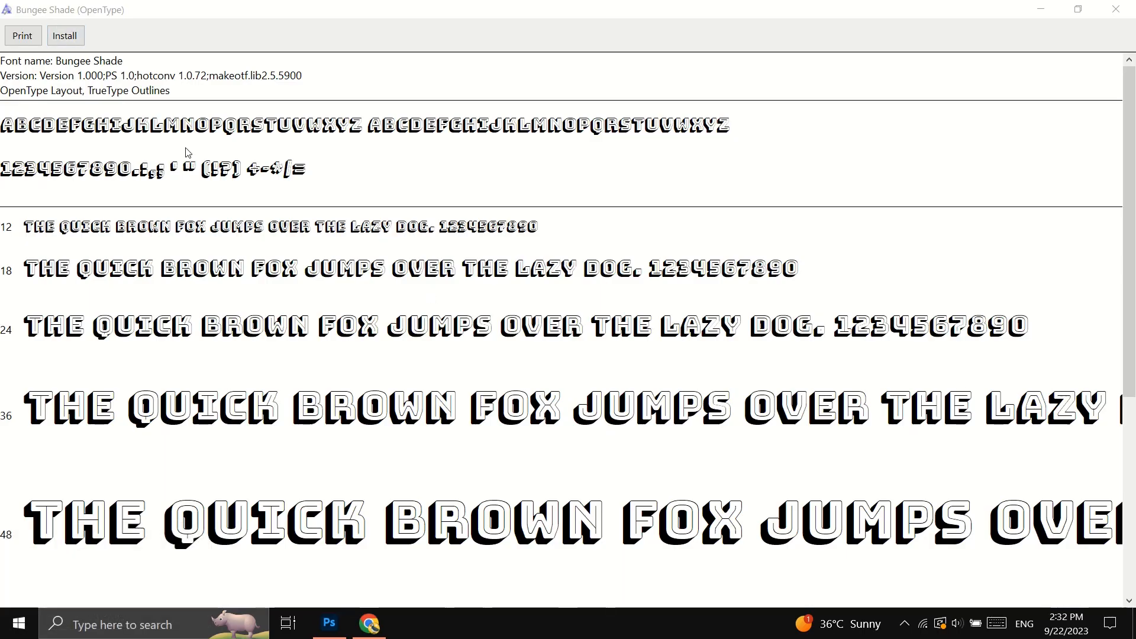
left_click(65, 36)
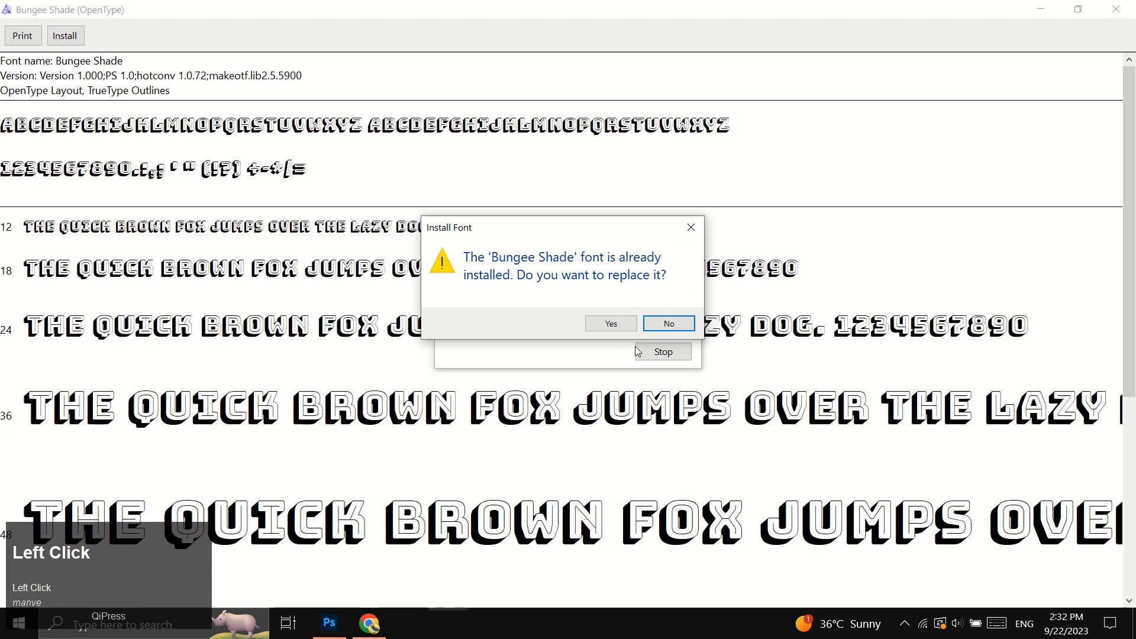
left_click(680, 331)
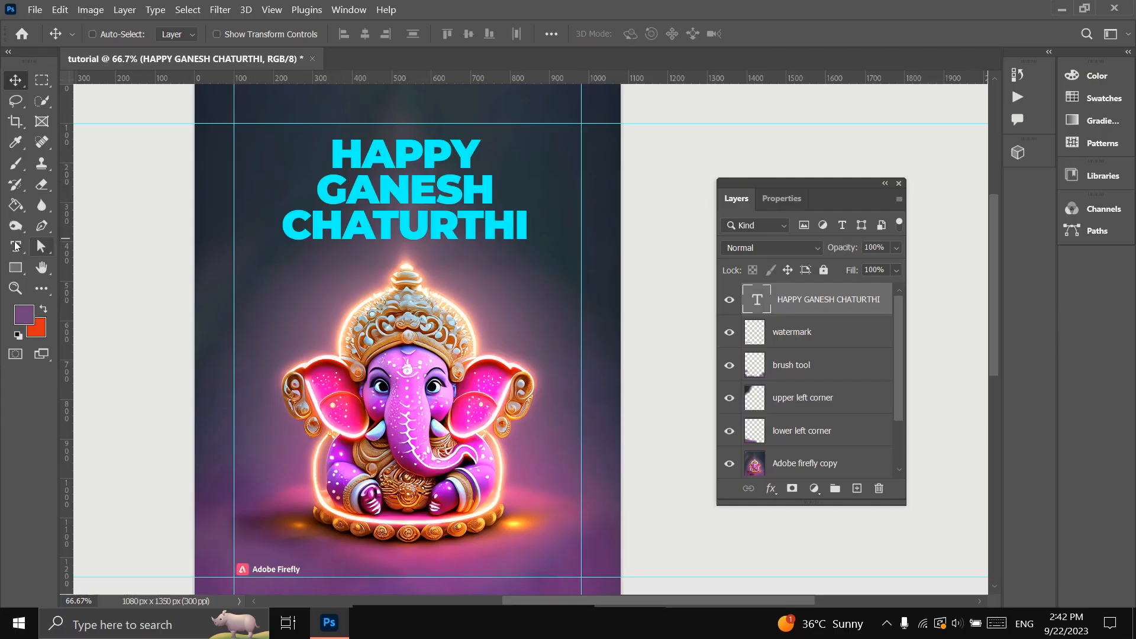
Set the title text's color to the cream shade fdf8e4.
left_click(16, 247)
left_click(639, 35)
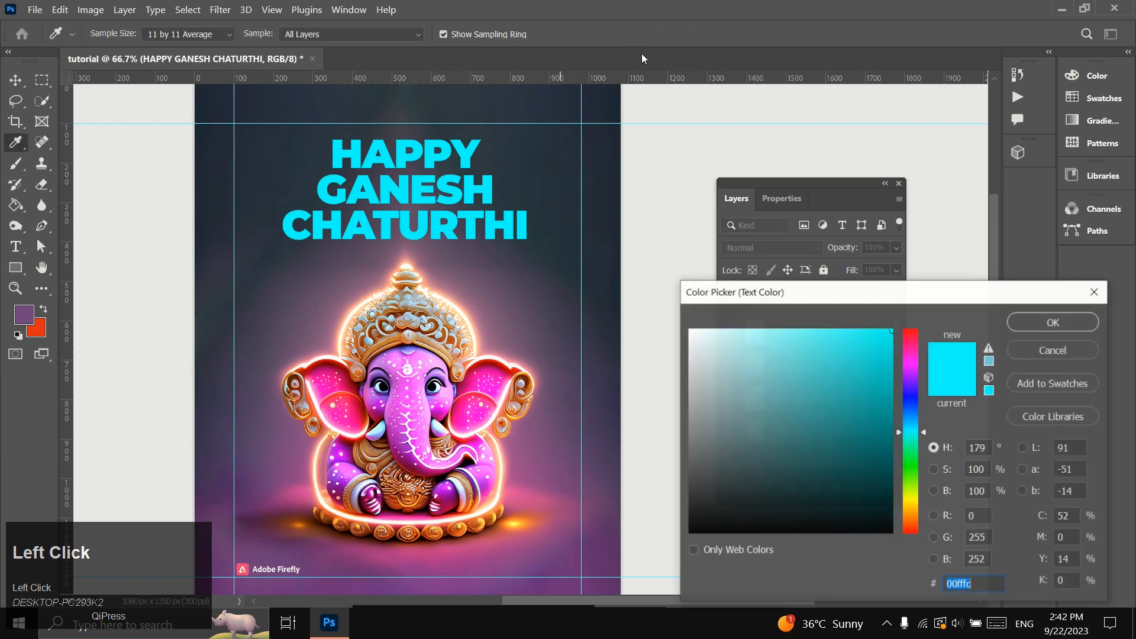
type("fdf8e4")
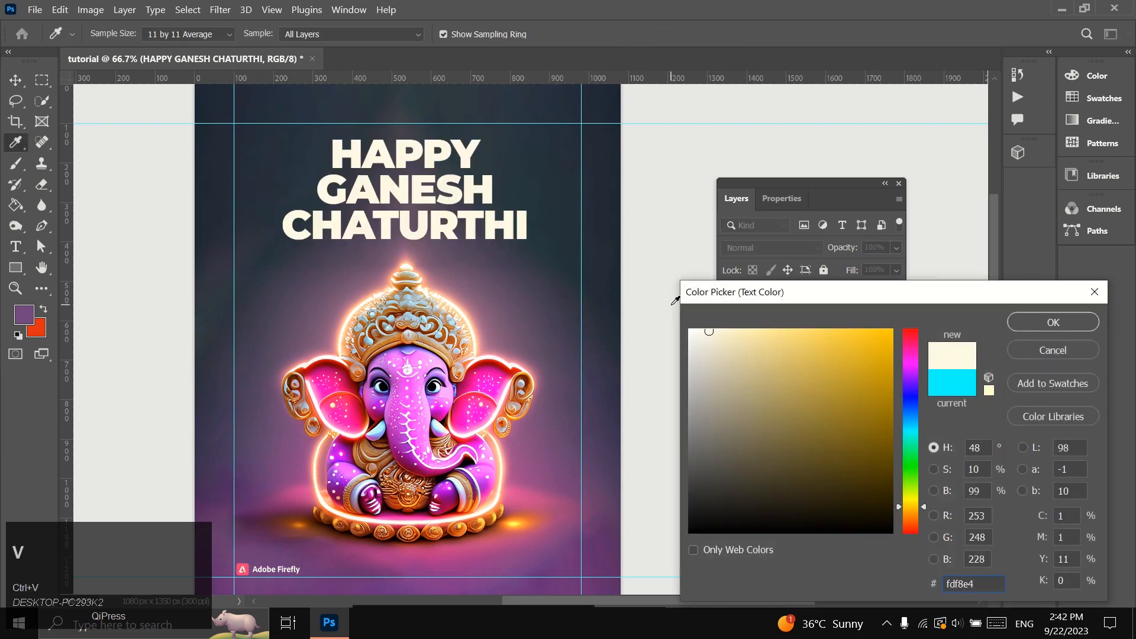
left_click(1016, 323)
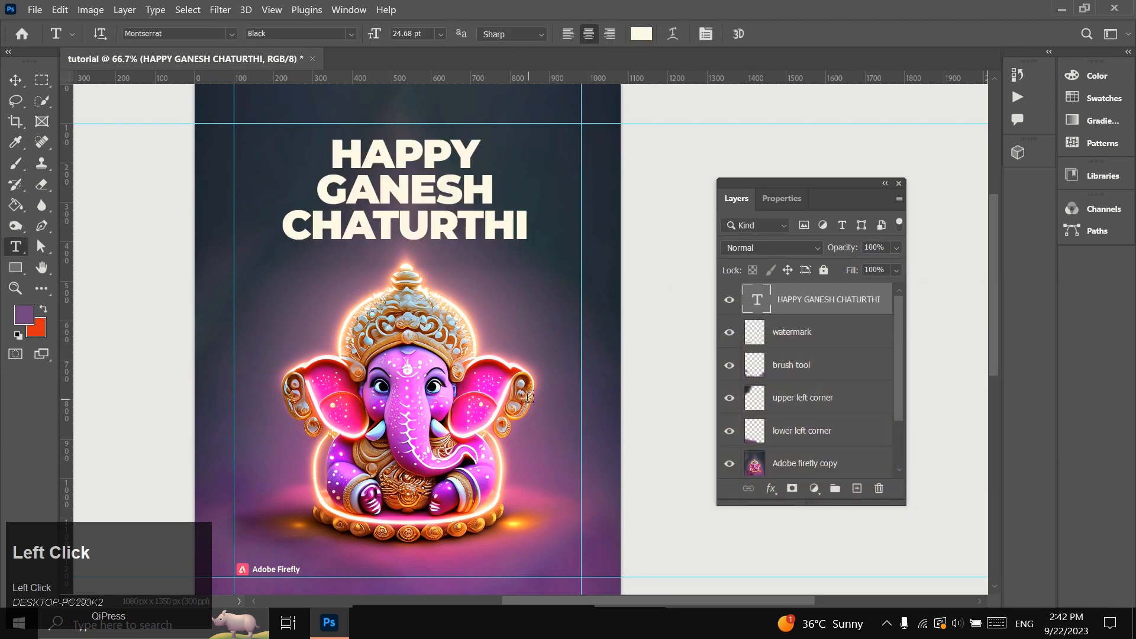
Change the title's font to Bungee Shade Regular and nudge the text slightly right to center it.
scroll(329, 328, "up", 3)
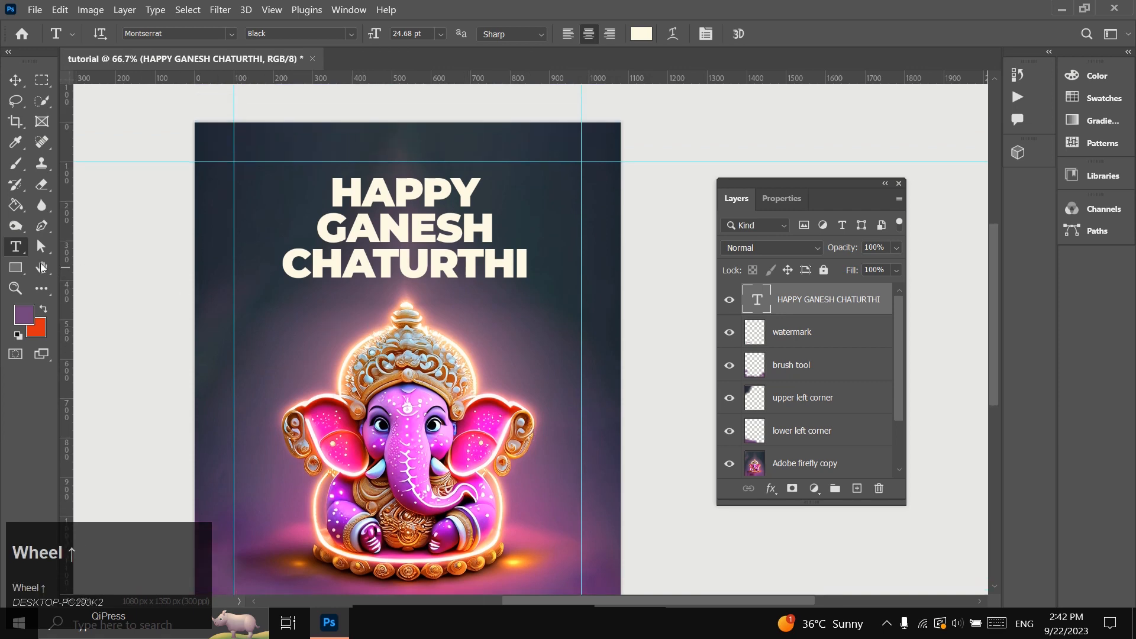
left_click(231, 34)
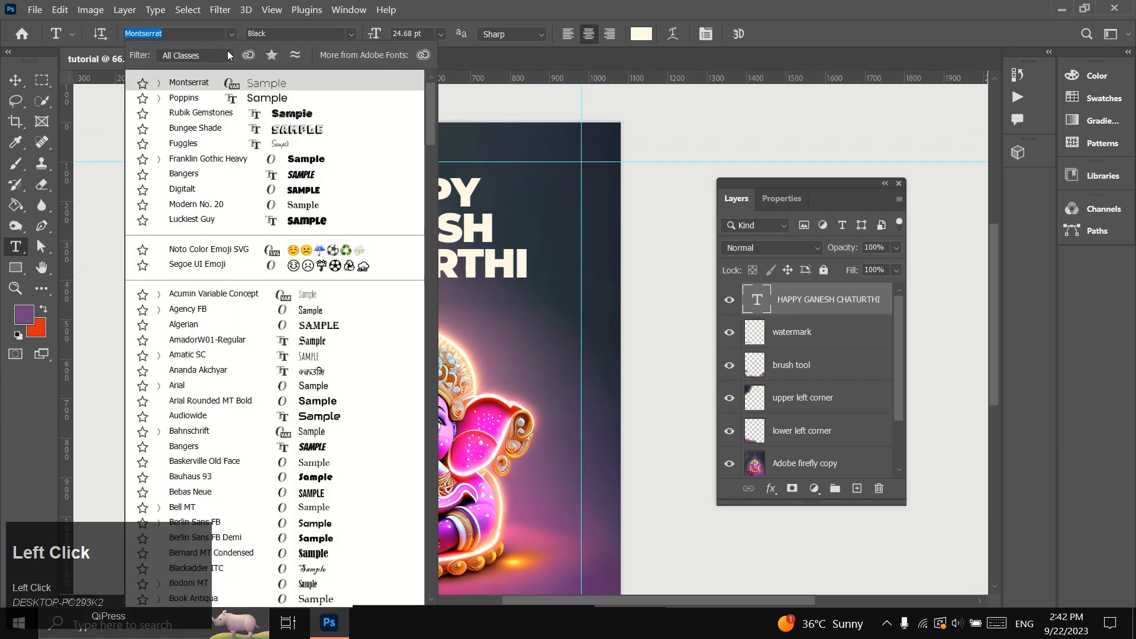
type("bun")
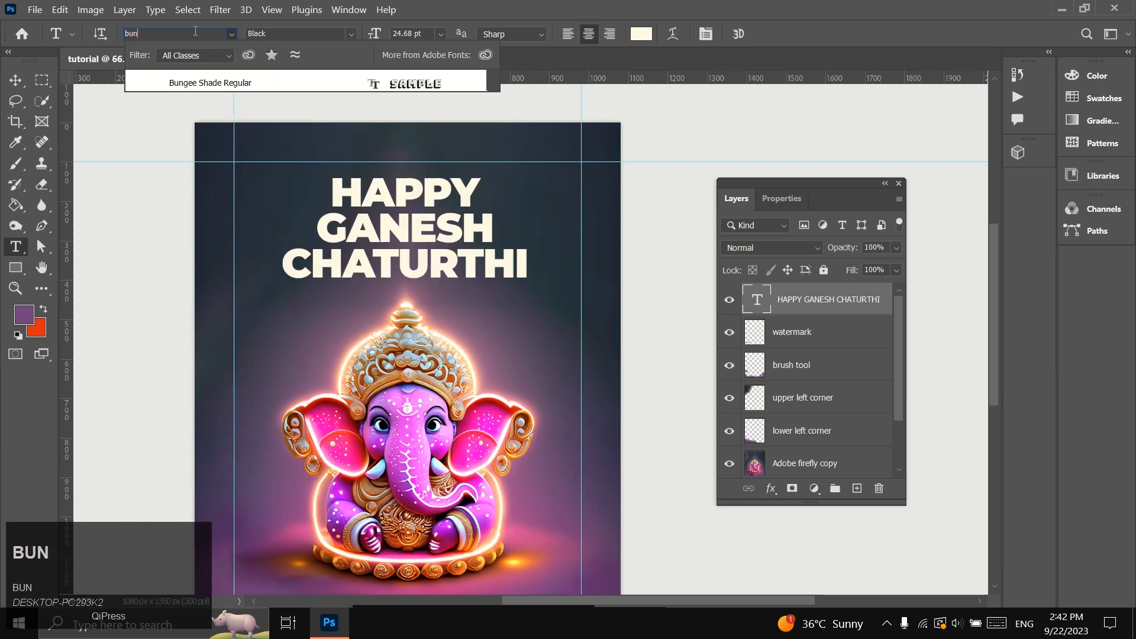
type("gee Shade")
left_click(229, 81)
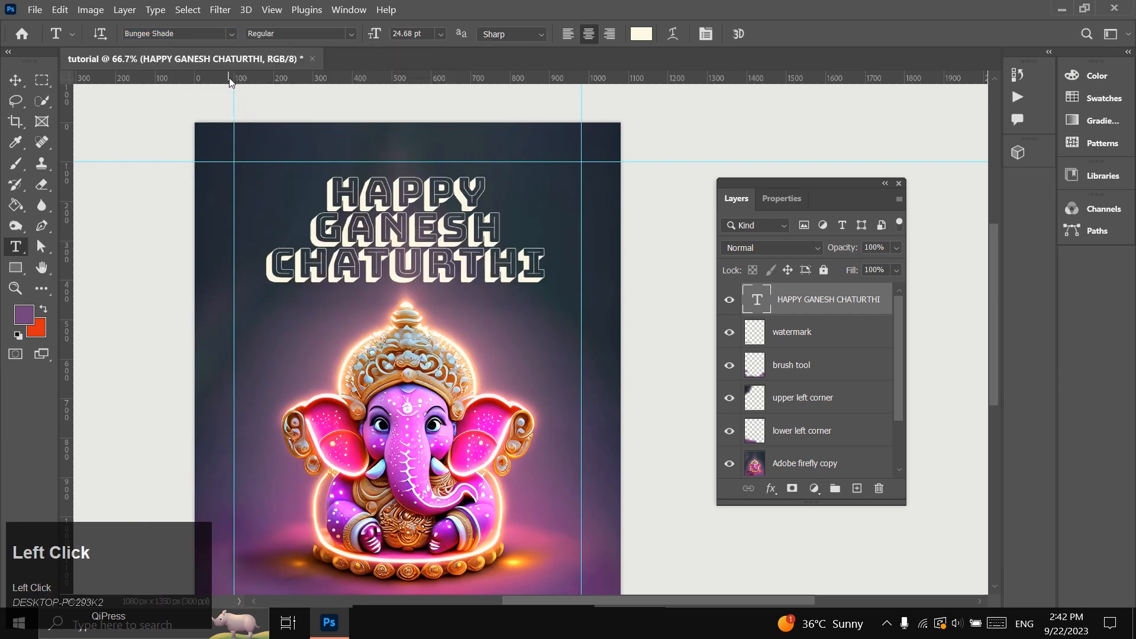
left_click(15, 80)
left_click_drag(404, 233, 408, 233)
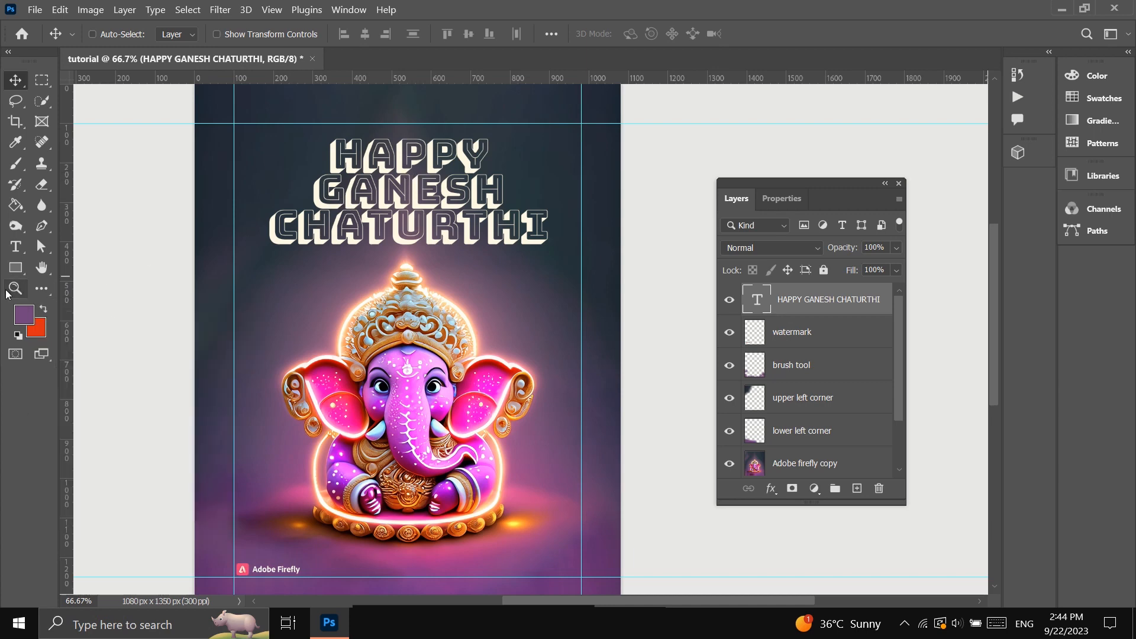
Set the title text's leading to 22 pt and its tracking to 0.
left_click(12, 290)
left_click(416, 147)
scroll(533, 326, "up", 2)
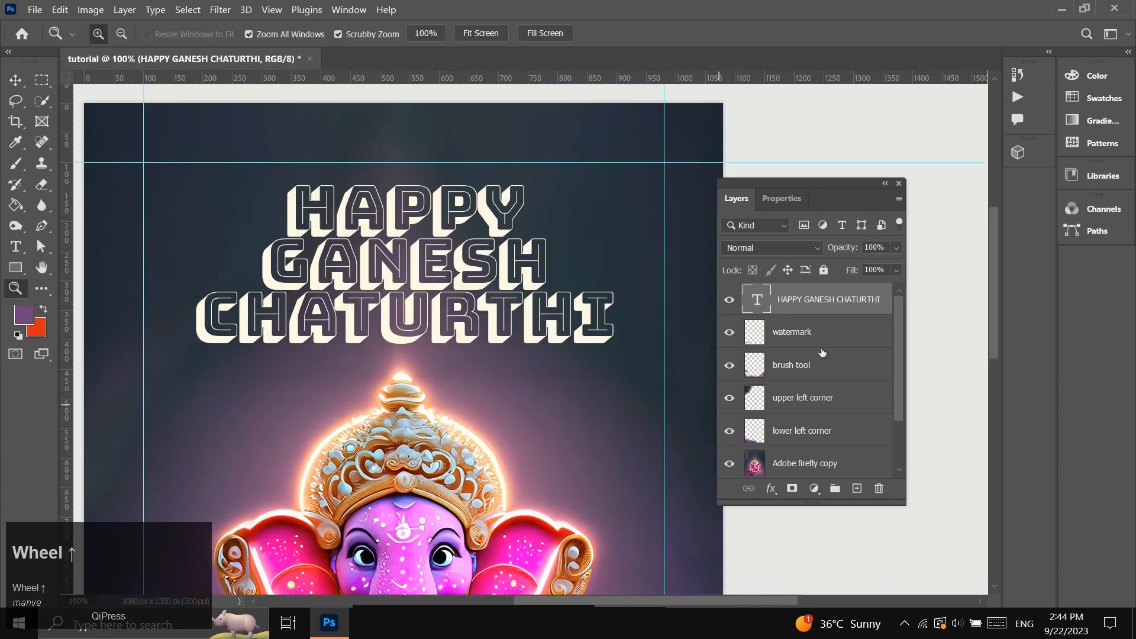
left_click(782, 199)
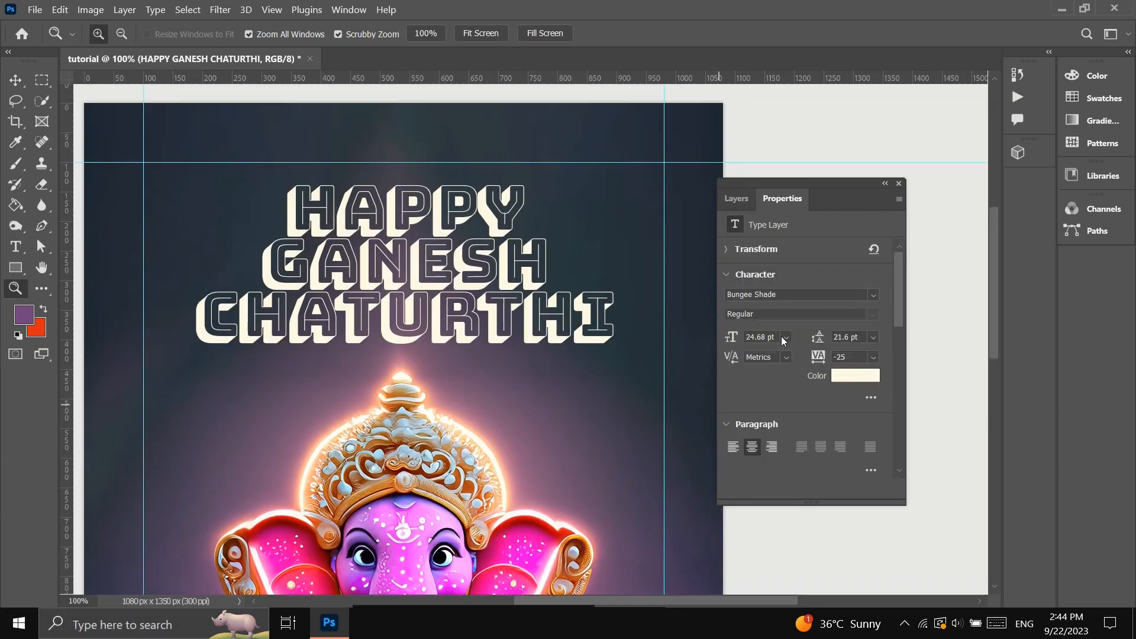
left_click(835, 337)
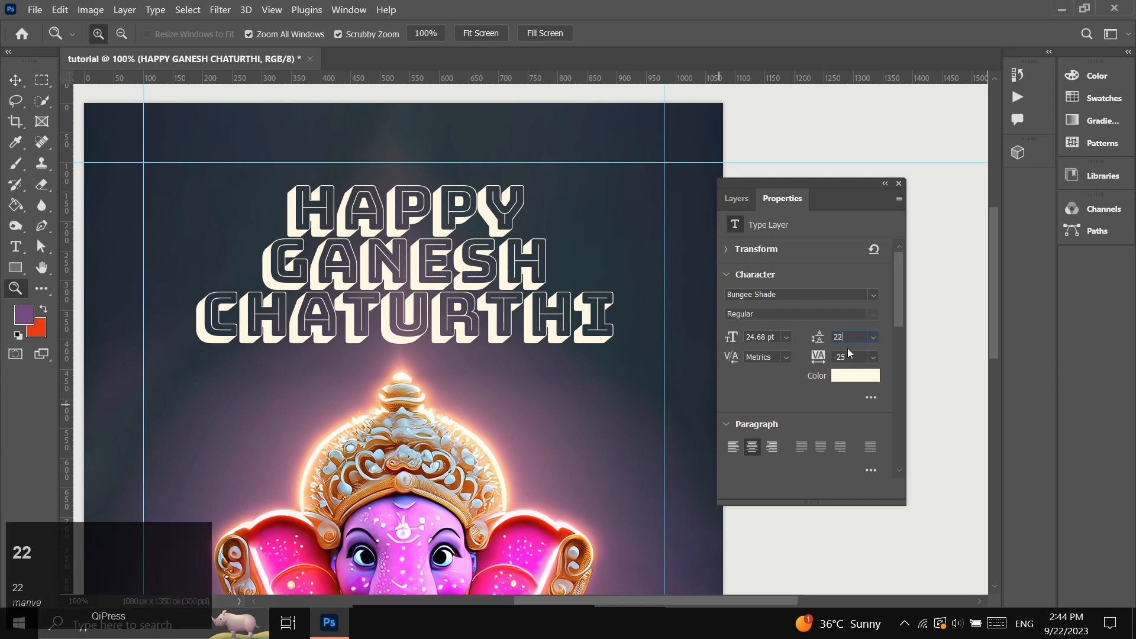
left_click(851, 357)
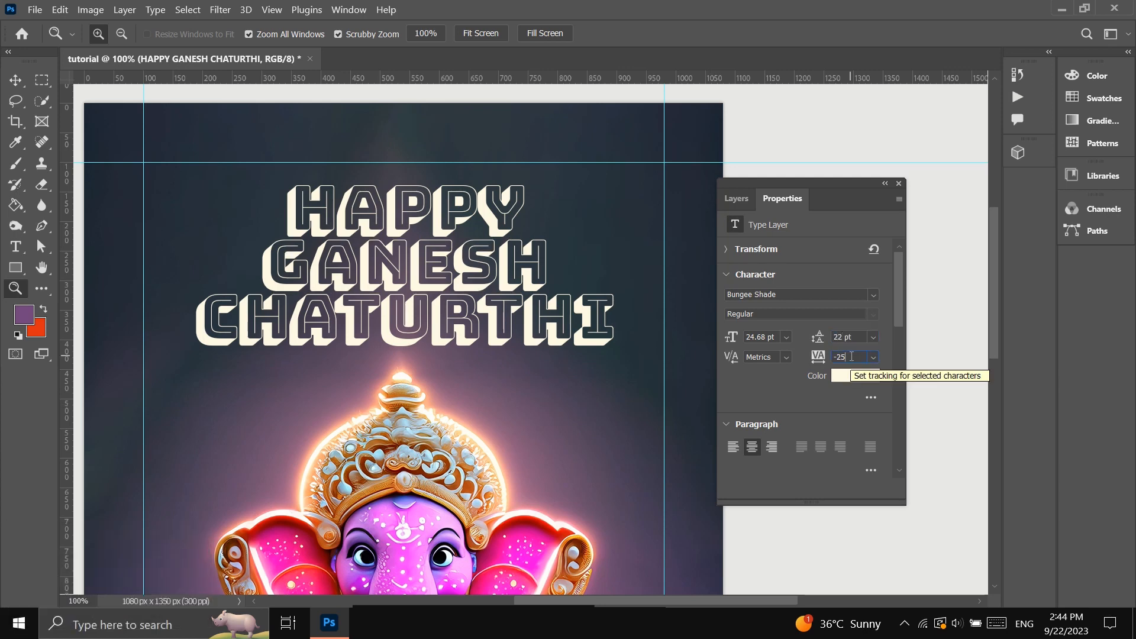
left_click(874, 357)
left_click(847, 451)
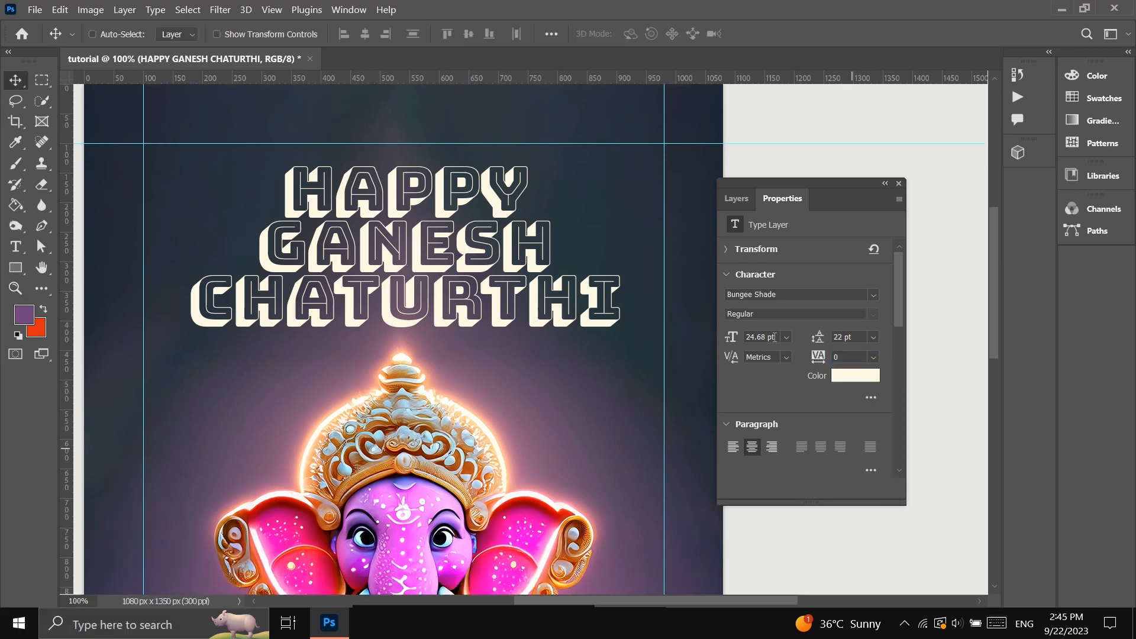
Set the title text's font size to 25 pt.
left_click(774, 337)
type("25")
left_click(855, 337)
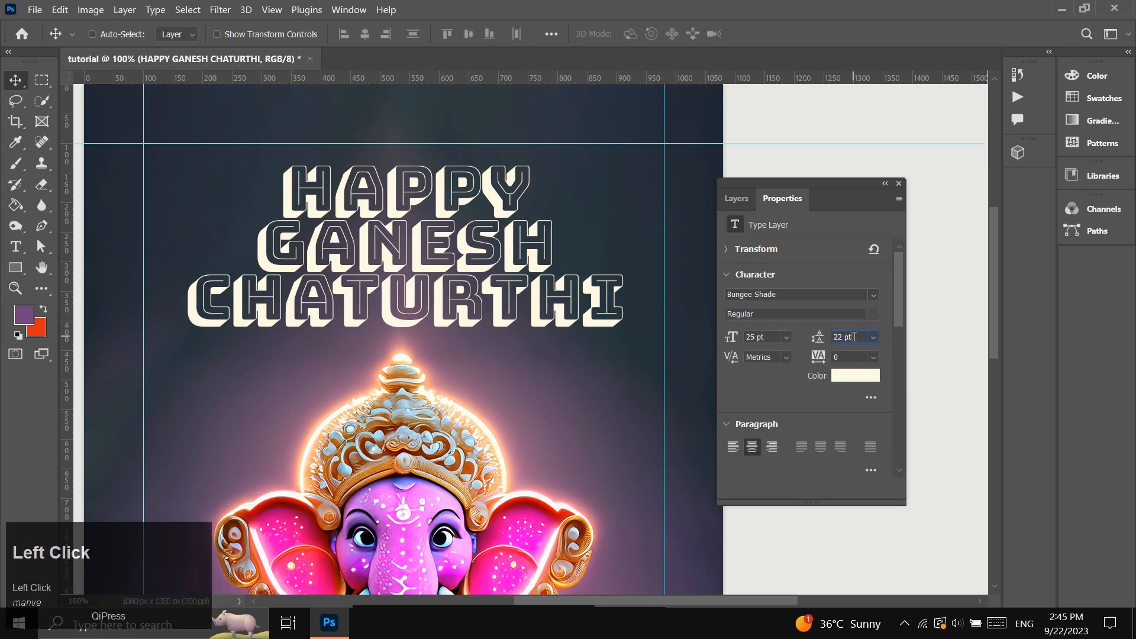
Warp the title text with the horizontal Wave style at a bend of +14%, leaving both distortions at 0.
left_click(21, 250)
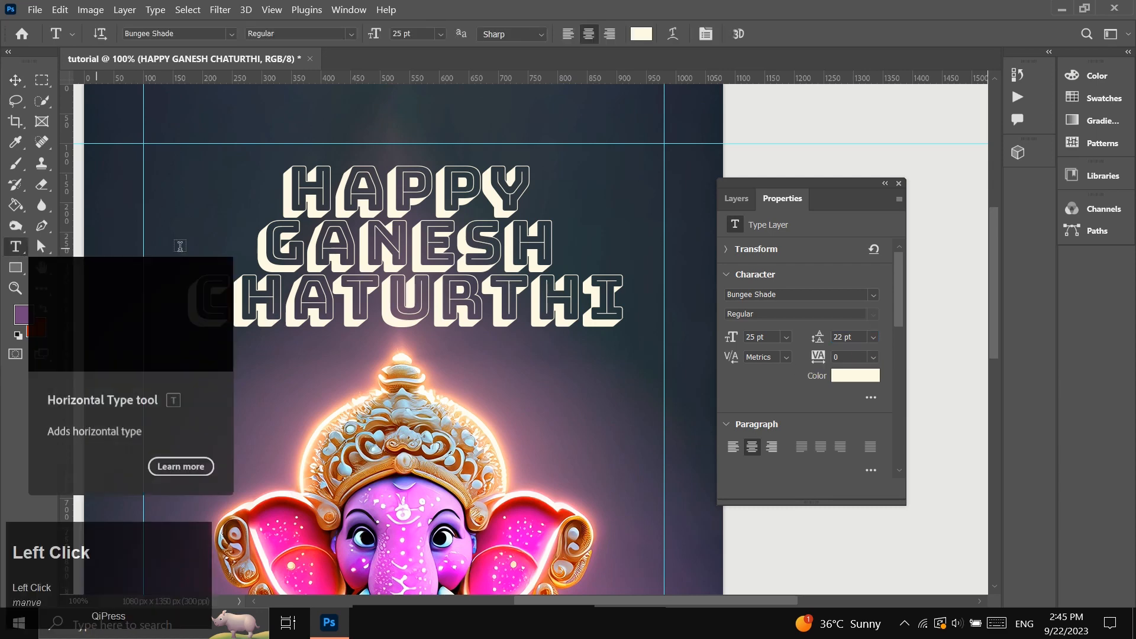
left_click(673, 34)
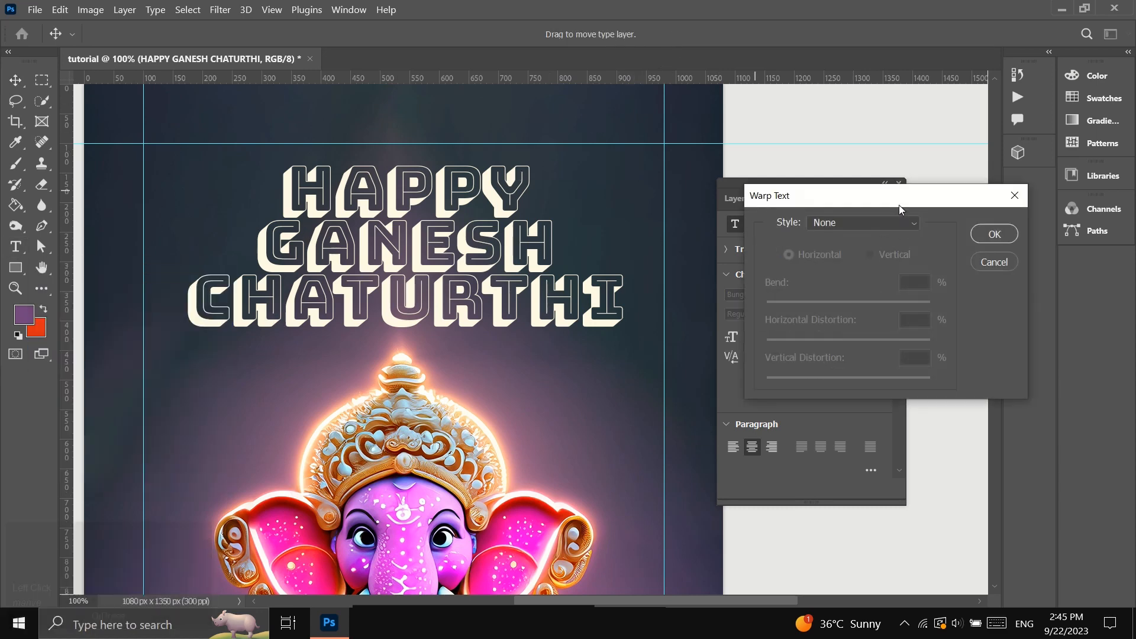
left_click_drag(897, 201, 594, 276)
left_click(609, 303)
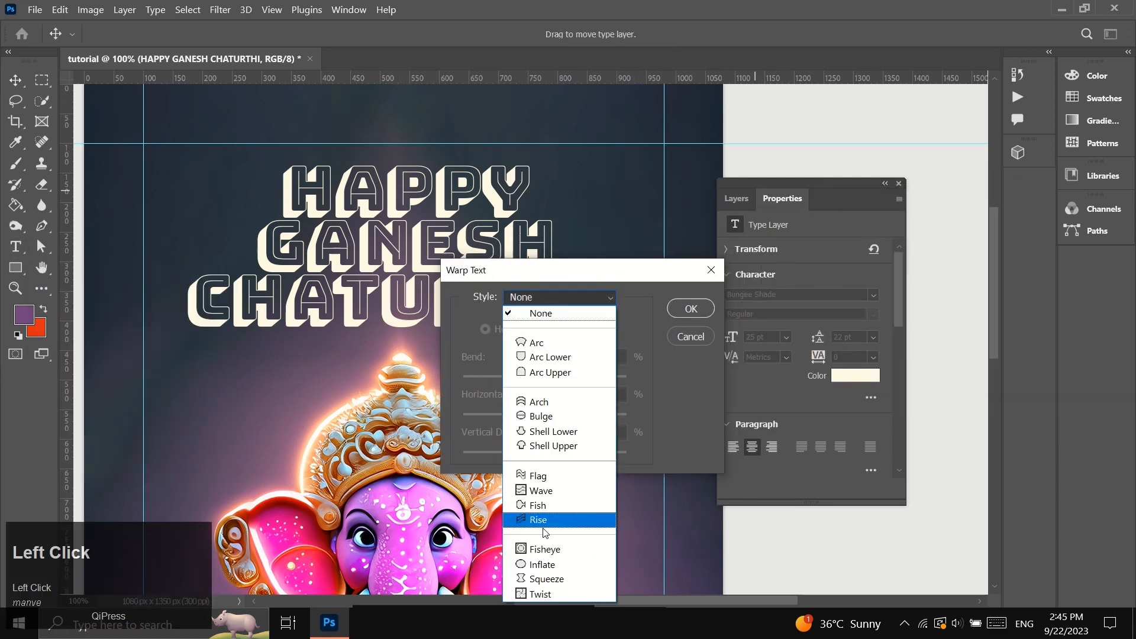
left_click(545, 494)
left_click_drag(542, 277, 724, 191)
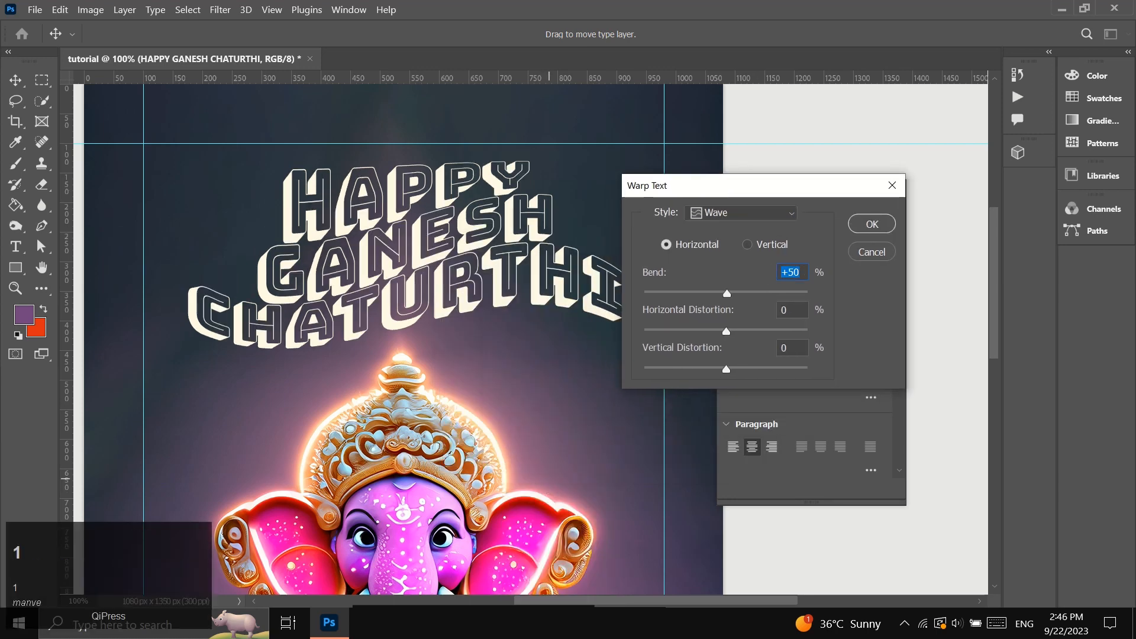
type("14")
left_click(793, 310)
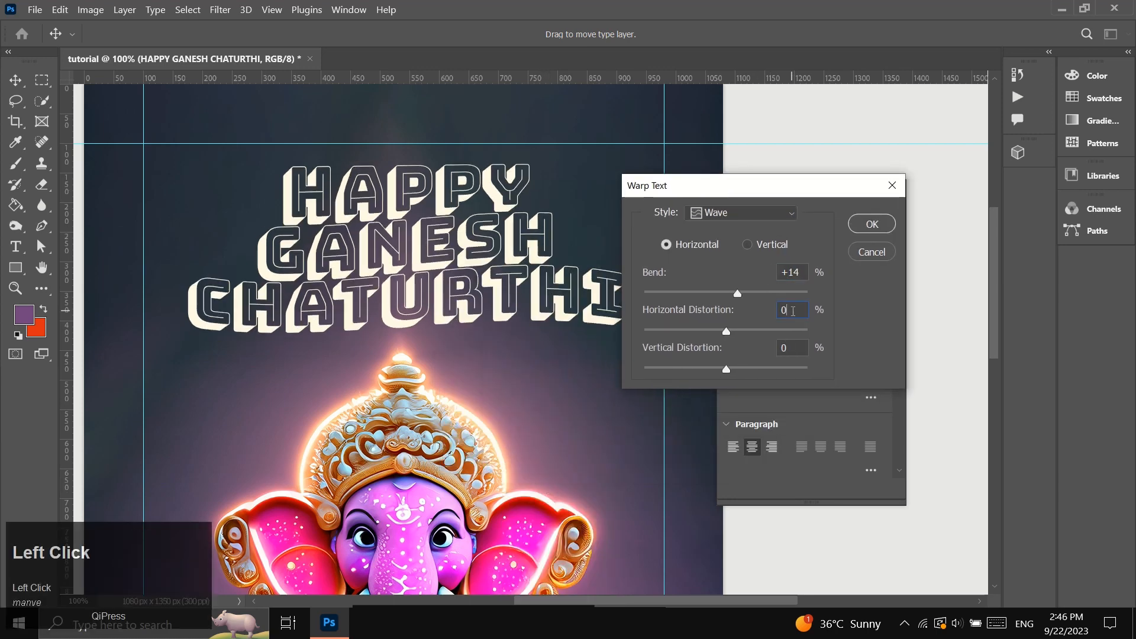
left_click(867, 225)
Rotate the title about -3.66° and scale it to about 105.7%.
scroll(448, 368, "up", 1)
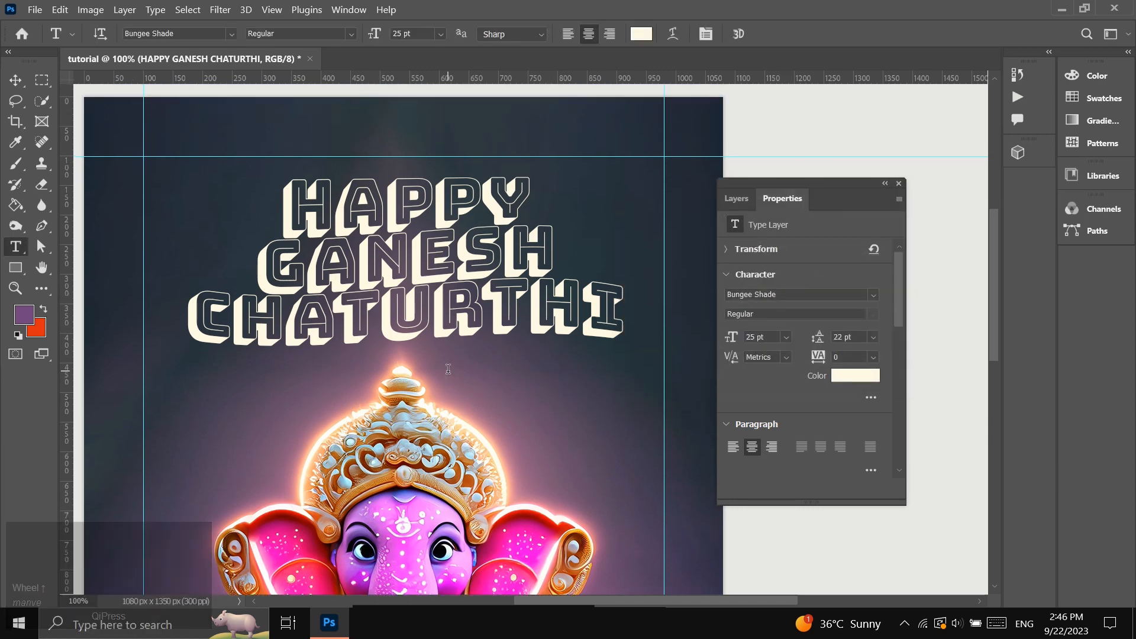
key("ctrl+t")
left_click_drag(655, 175, 543, 241)
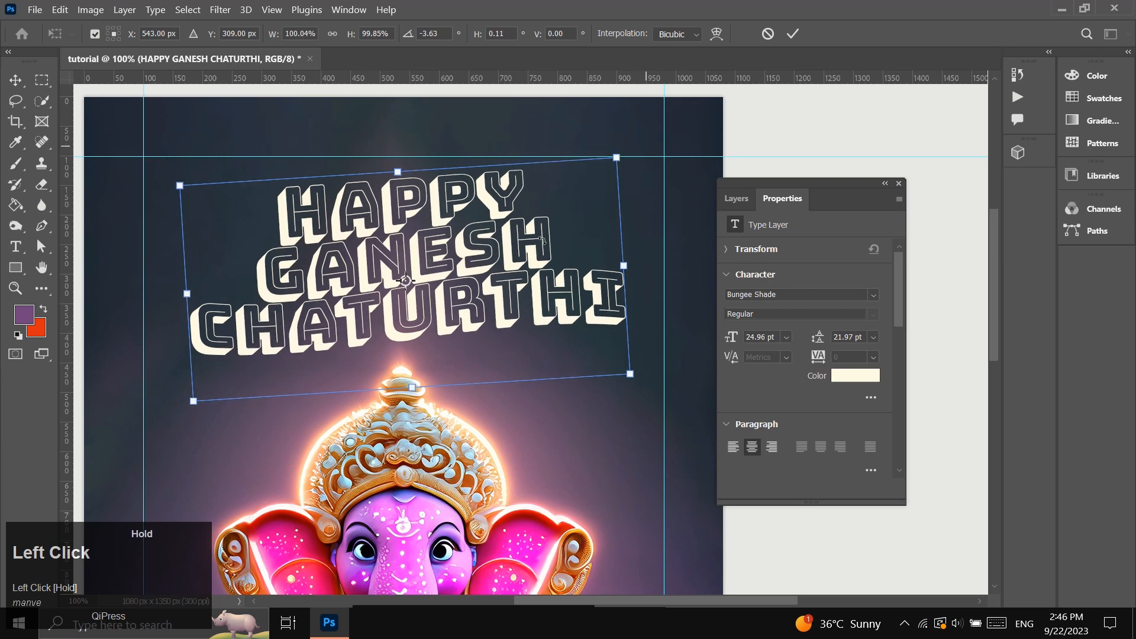
left_click_drag(617, 158, 642, 140)
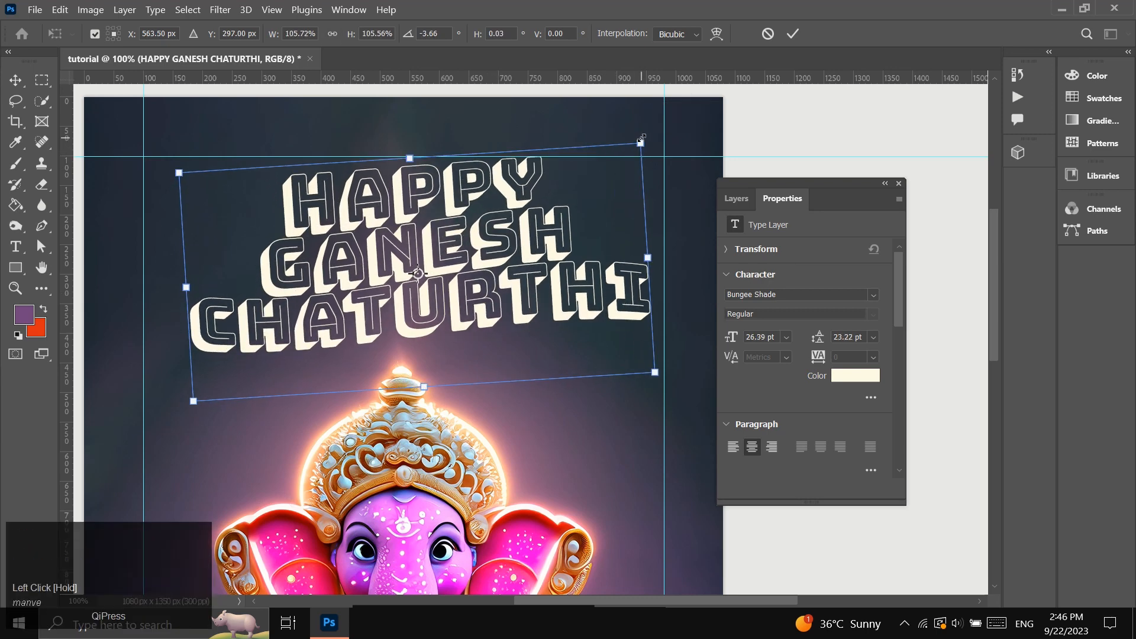
left_click(794, 34)
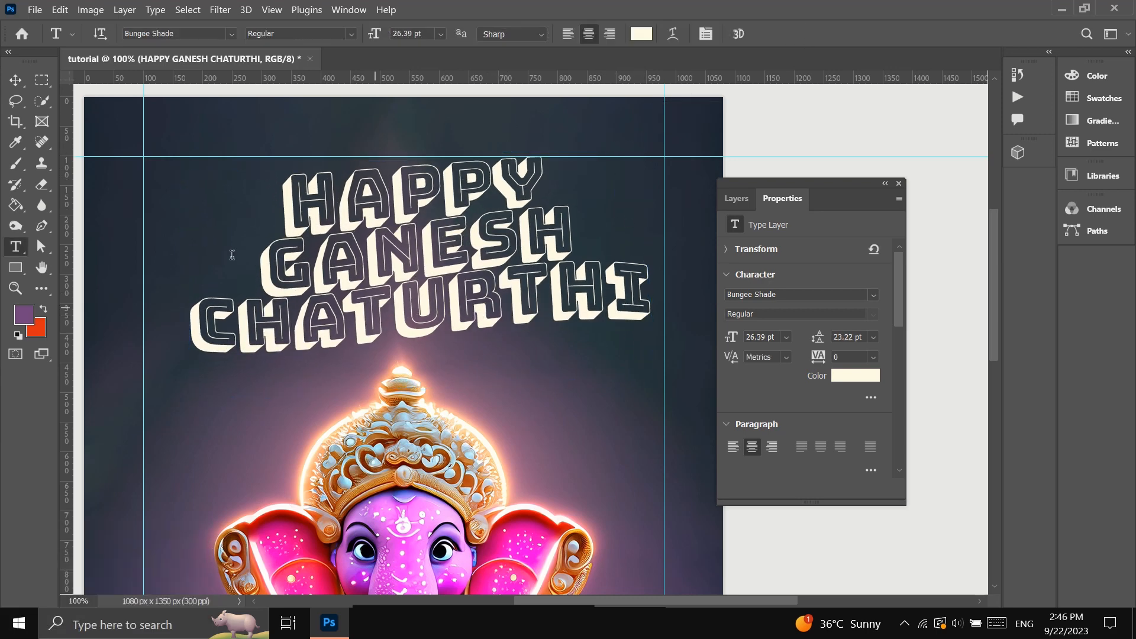
Move the title down and left so it sits just above Ganesha's crown, and hide the guides.
left_click(16, 80)
left_click_drag(402, 324, 425, 338)
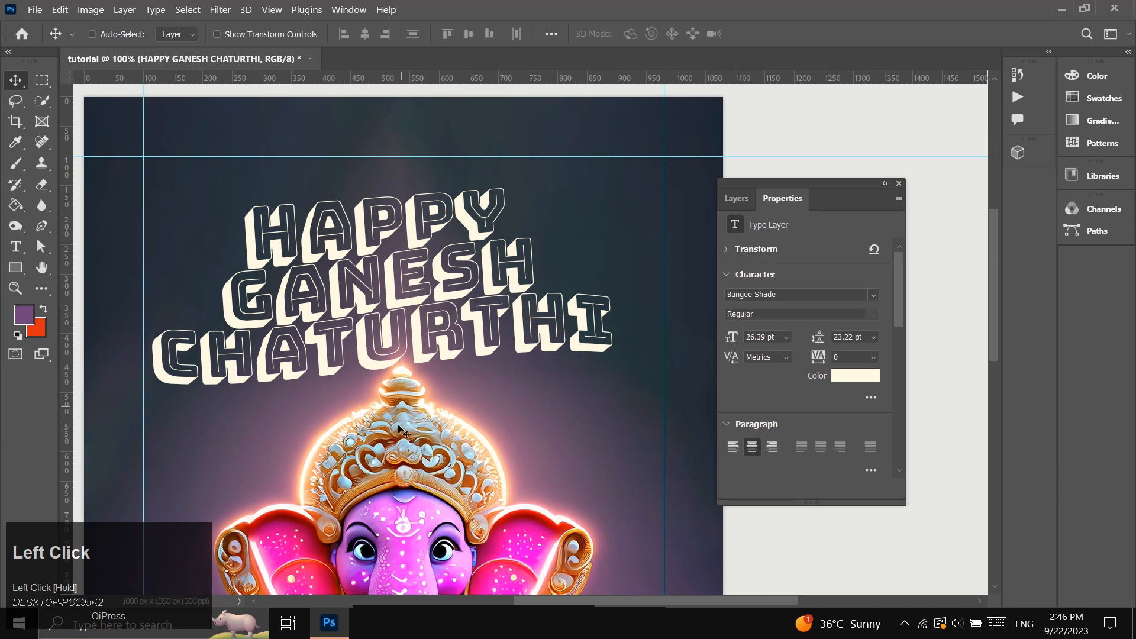
scroll(425, 339, "down", 3)
left_click(16, 288)
scroll(335, 419, "down", 2)
key("ctrl+semicolon")
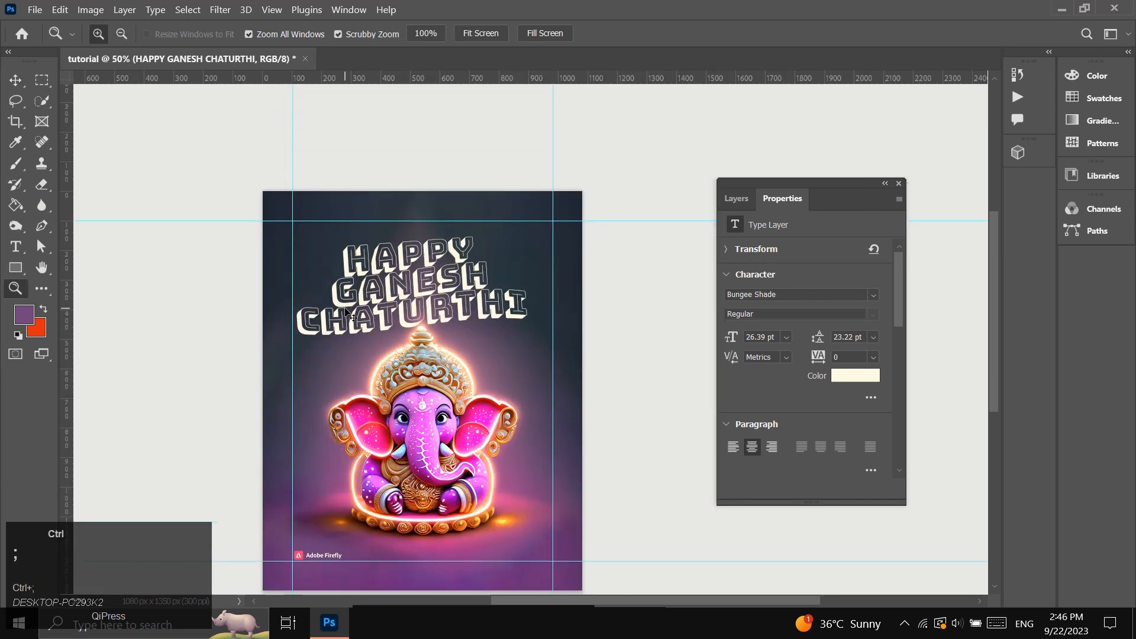
Fine-tune the title's vertical position just above the tip of the crown.
scroll(406, 239, "up", 1)
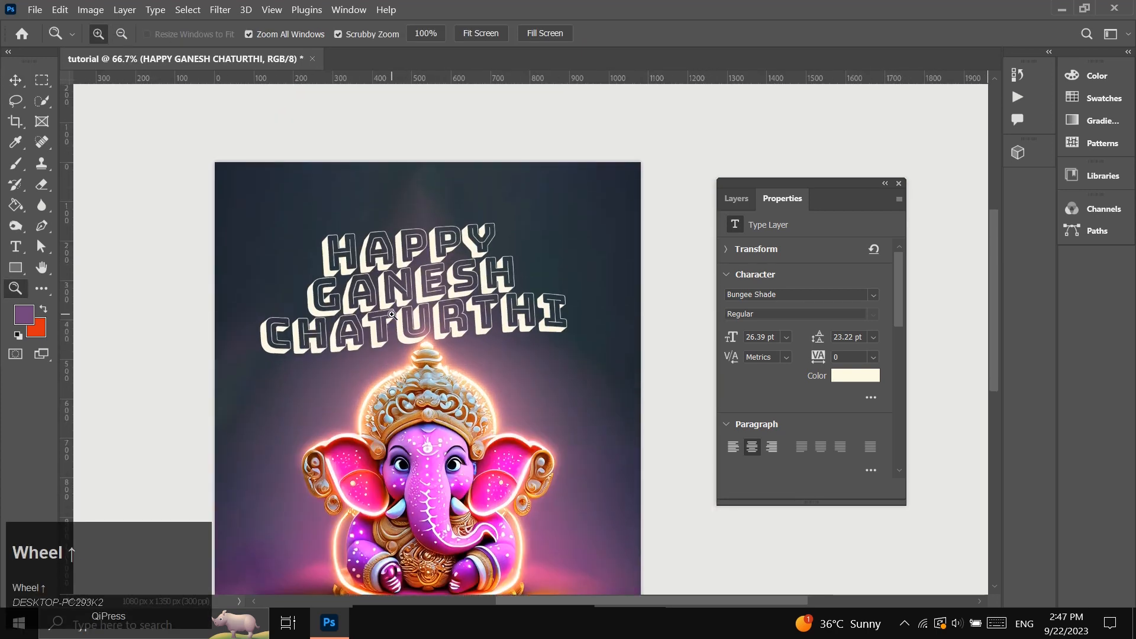
key("v")
left_click_drag(417, 322, 417, 327)
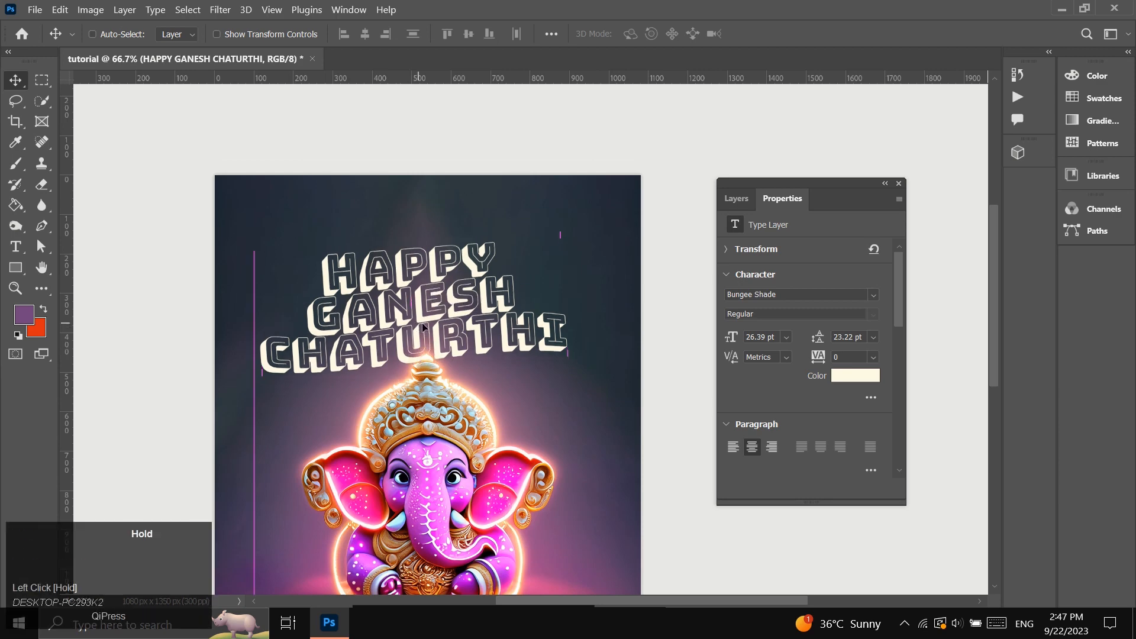
scroll(455, 425, "down", 1)
key("z")
left_click(436, 252)
scroll(436, 252, "up", 1)
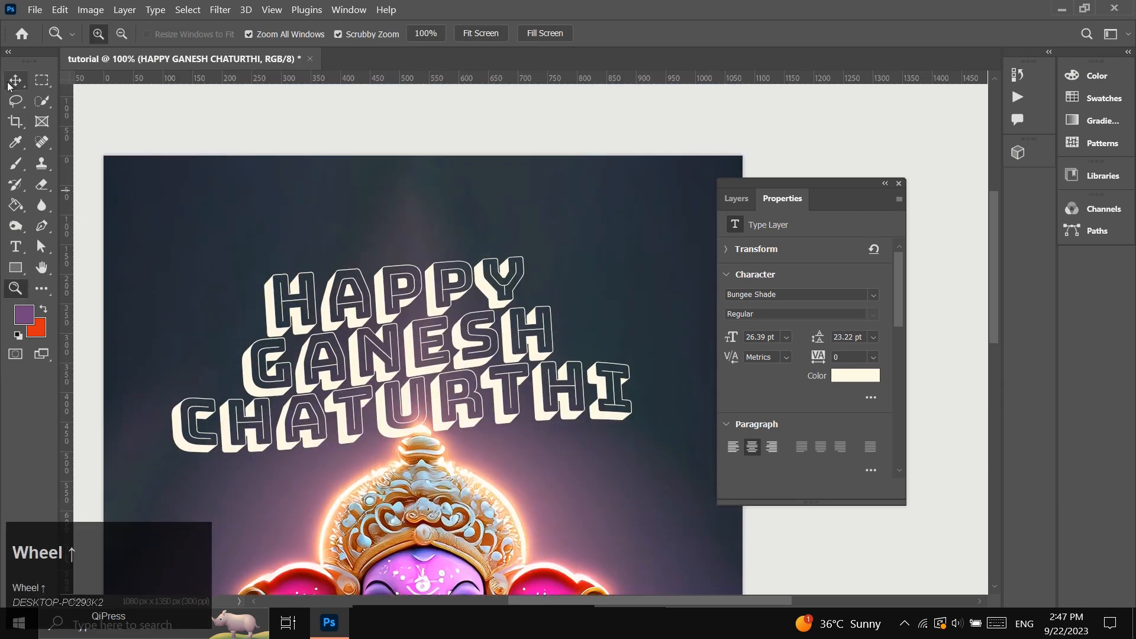
left_click(12, 84)
left_click_drag(477, 382, 478, 374)
Enlarge the title with Free Transform to a font size of about 27.84 pt and center it above the crown.
key("ctrl+t")
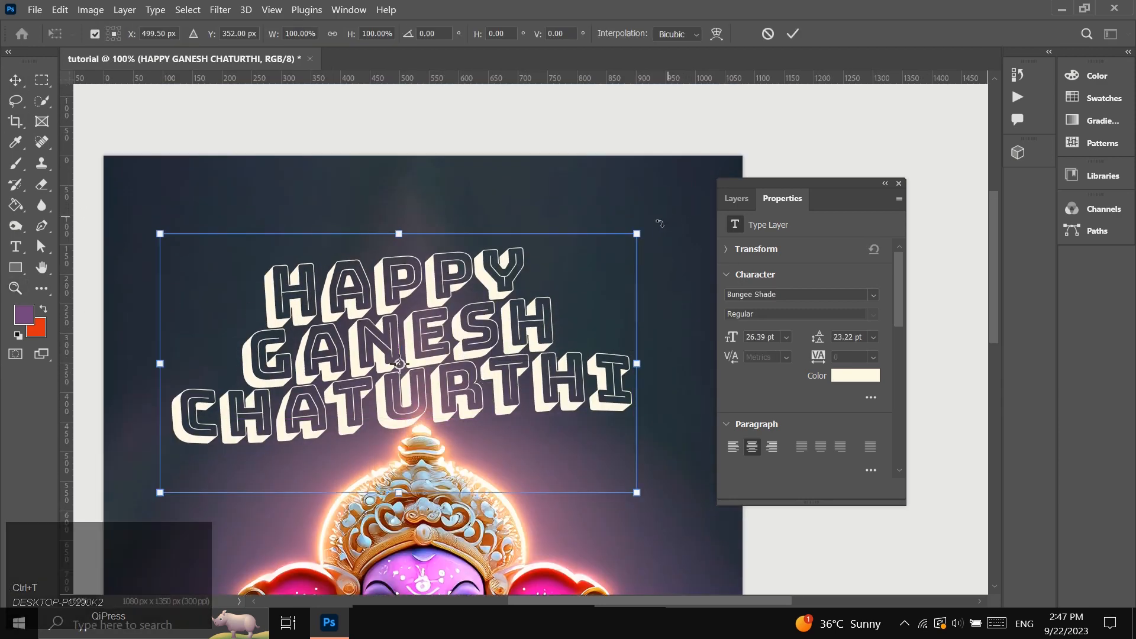
mouse_move(658, 222)
left_mouse_down()
mouse_move(644, 228)
mouse_move(659, 206)
left_mouse_up()
left_click(793, 33)
left_click_drag(536, 369, 533, 374)
left_click(22, 290)
left_click(409, 367, "alt")
left_click(409, 366, "alt")
scroll(350, 440, "down", 2)
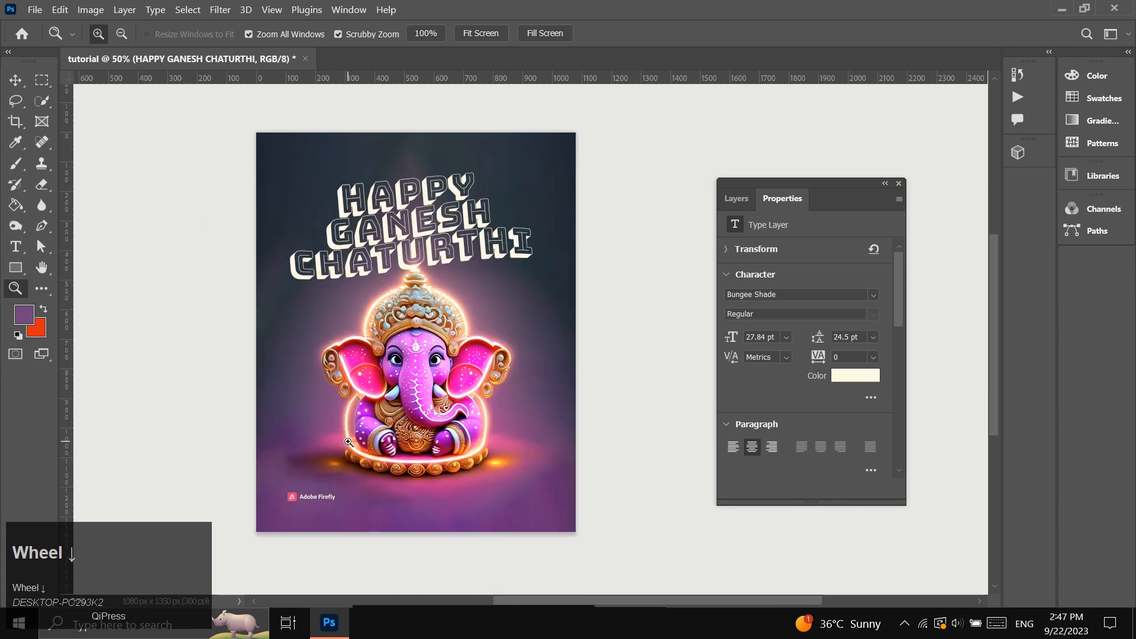
scroll(368, 416, "up", 1)
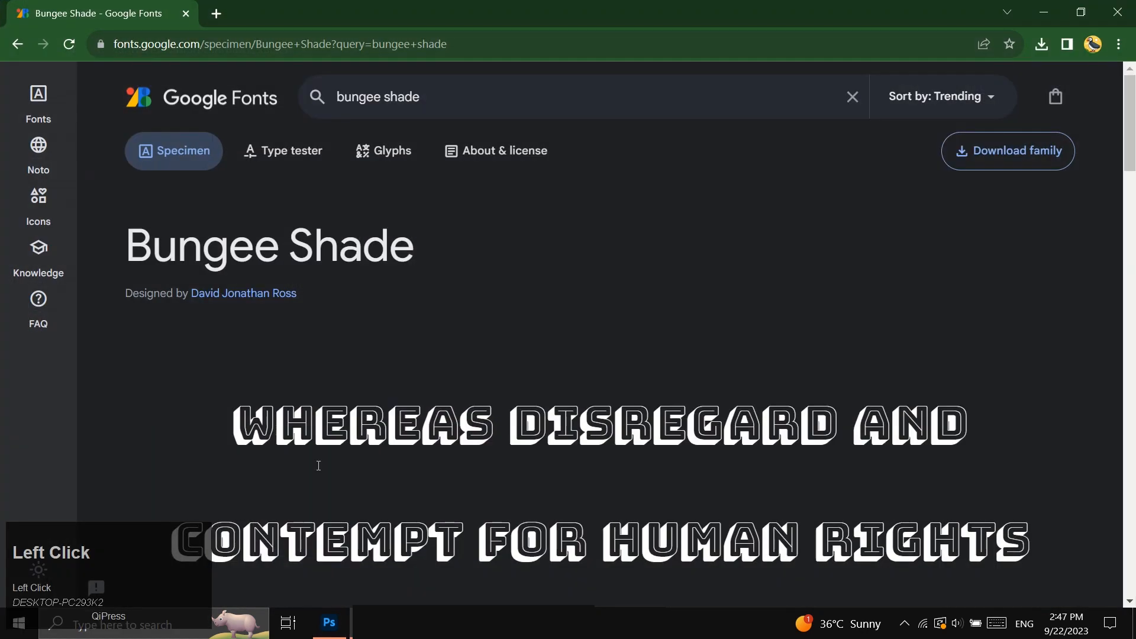
In Chrome, search the web for "bokeh lights images free download" and open Freepik's bokeh lights page.
left_click(217, 13)
type("bokeh lights images ")
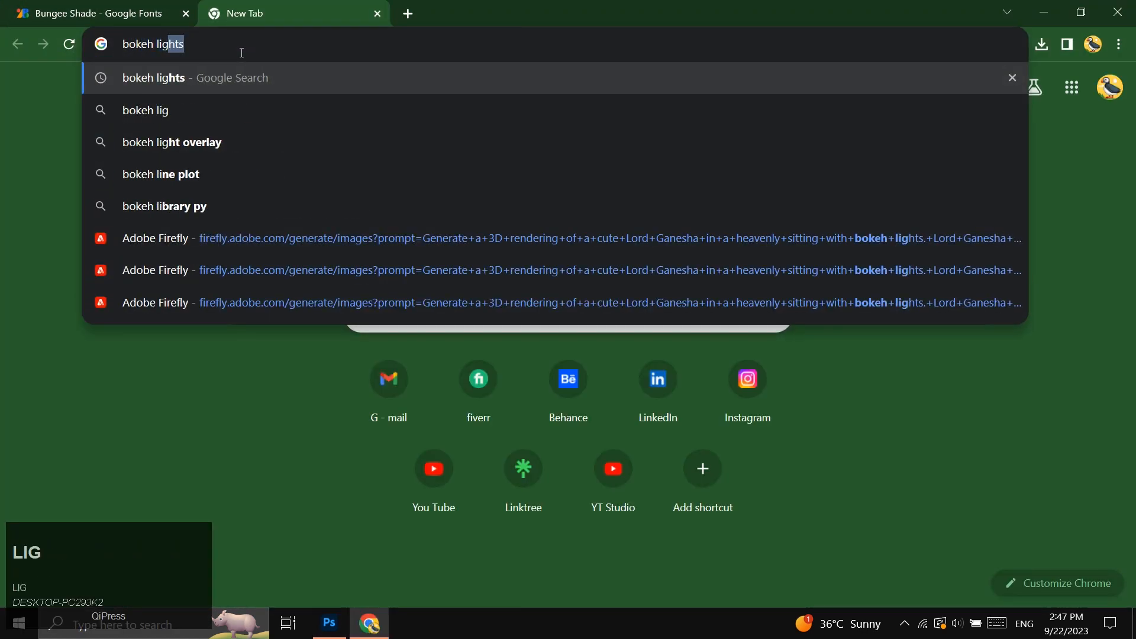
type("free download")
key("Return")
scroll(212, 434, "down", 1)
left_click(212, 435)
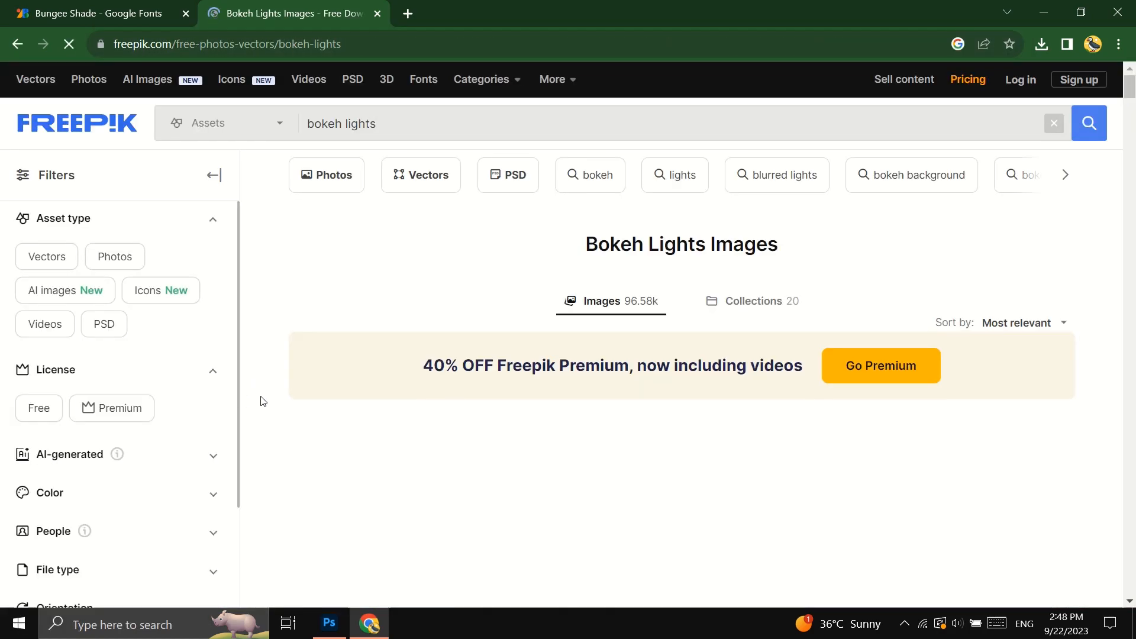
Browse to page 2 of the bokeh lights results and open the free luxury background with golden particles vector.
scroll(718, 482, "down", 4)
scroll(718, 482, "down", 20)
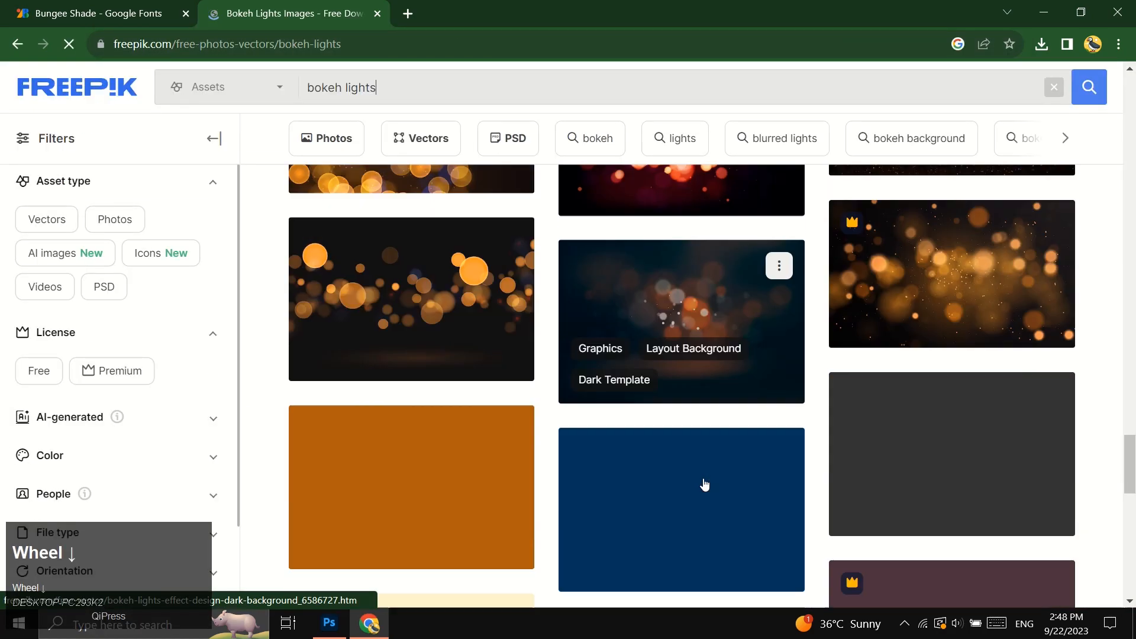
left_click(465, 435)
scroll(469, 441, "down", 20)
left_click(558, 499)
scroll(559, 500, "down", 10)
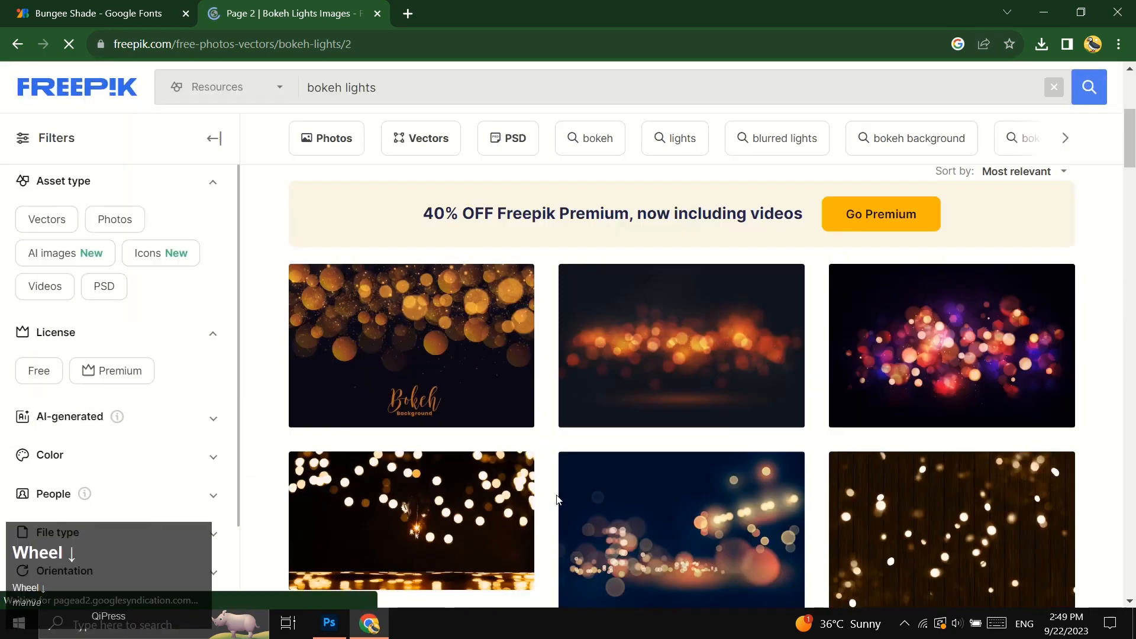
left_click(694, 394)
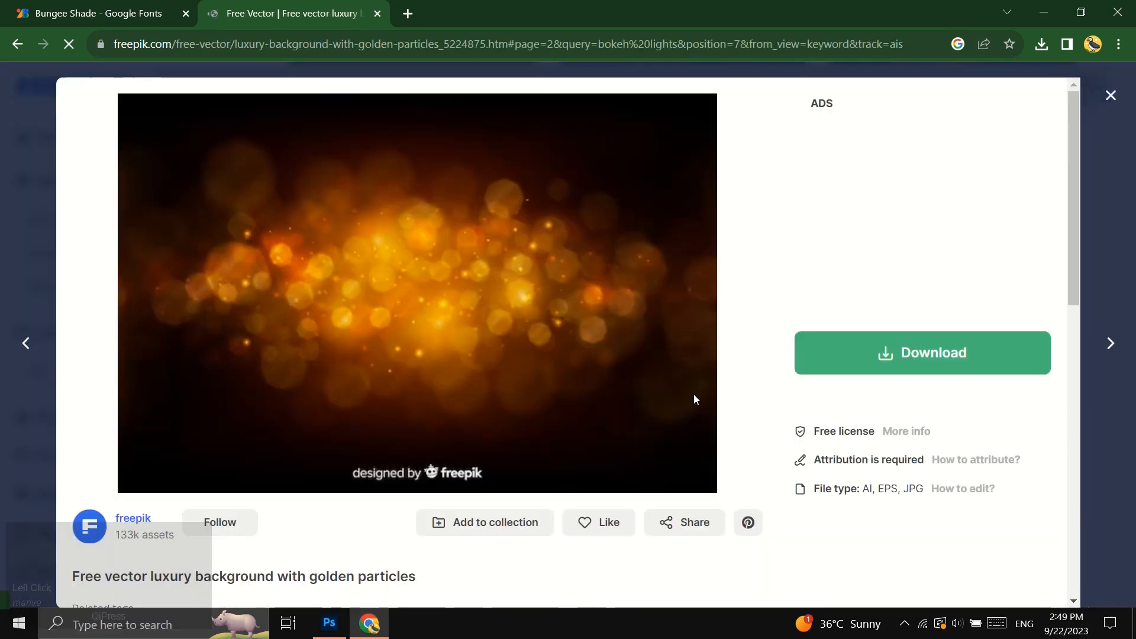
Download the golden particles background under the free license with attribution.
left_click(930, 359)
scroll(927, 391, "down", 3)
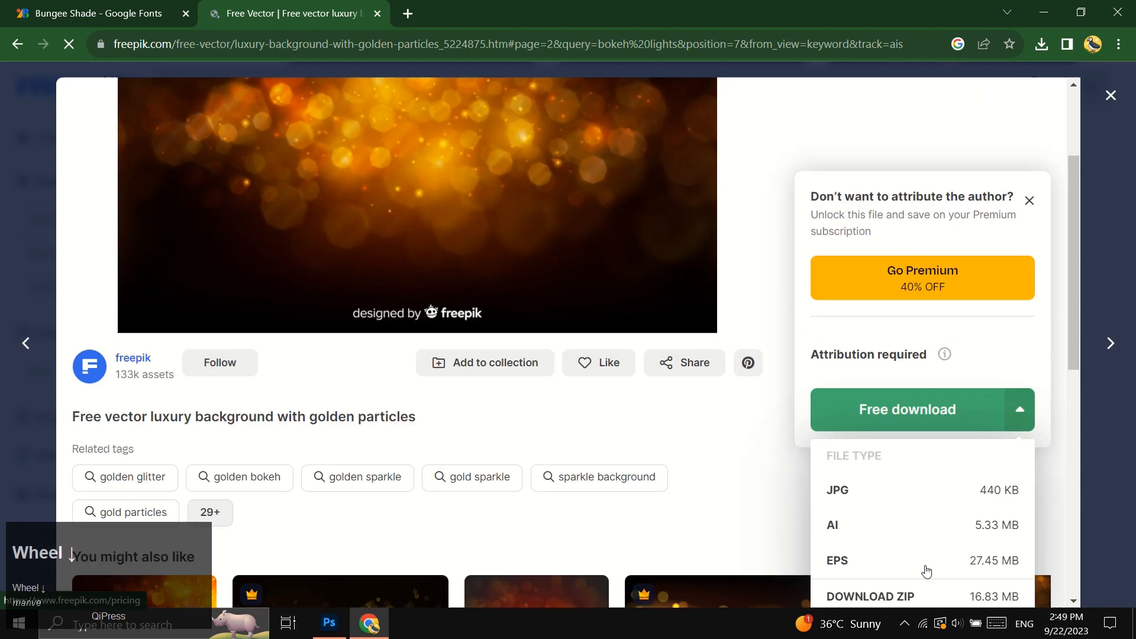
left_click(894, 559)
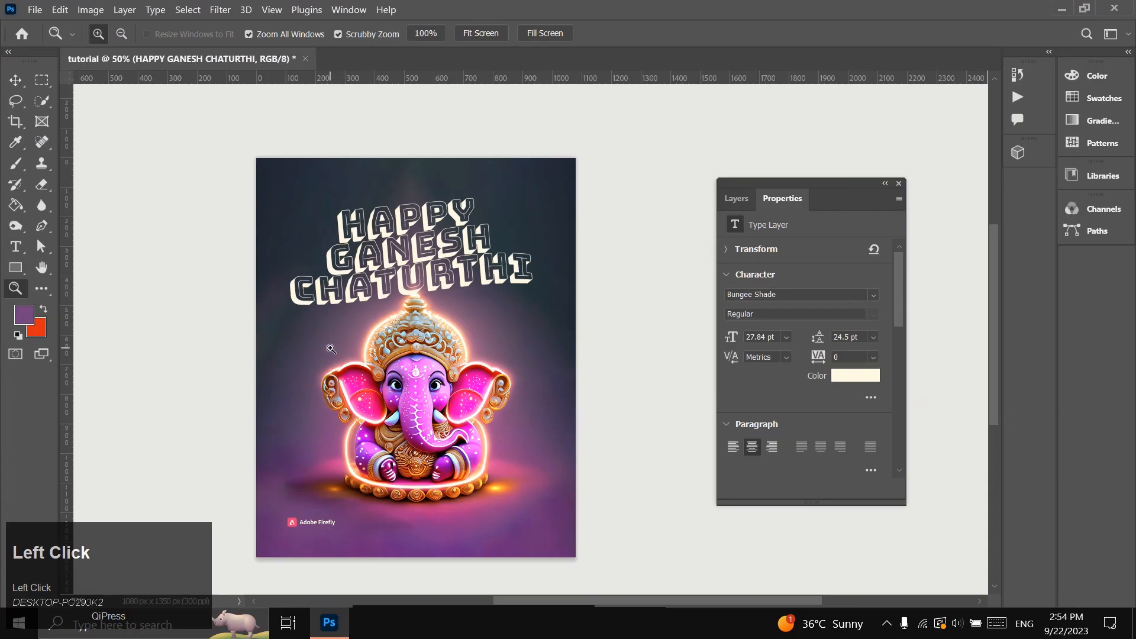
In Photoshop, group the brush tool, upper left corner and lower left corner layers as "bg elements" and add the watermark layer to it.
left_click(16, 80)
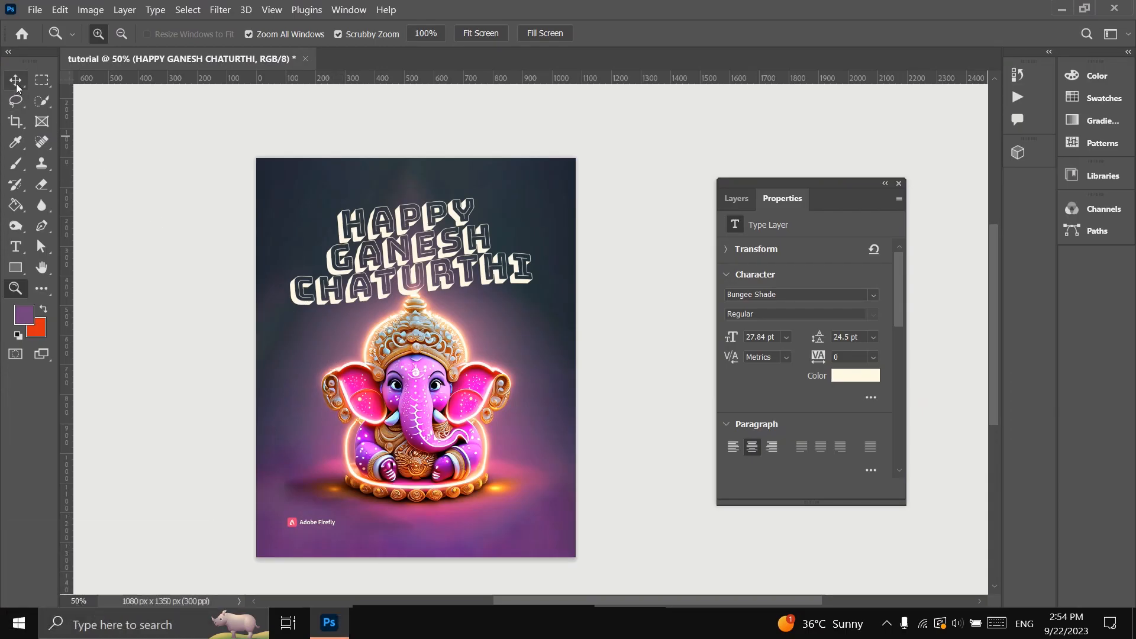
left_click(737, 198)
left_click(795, 304)
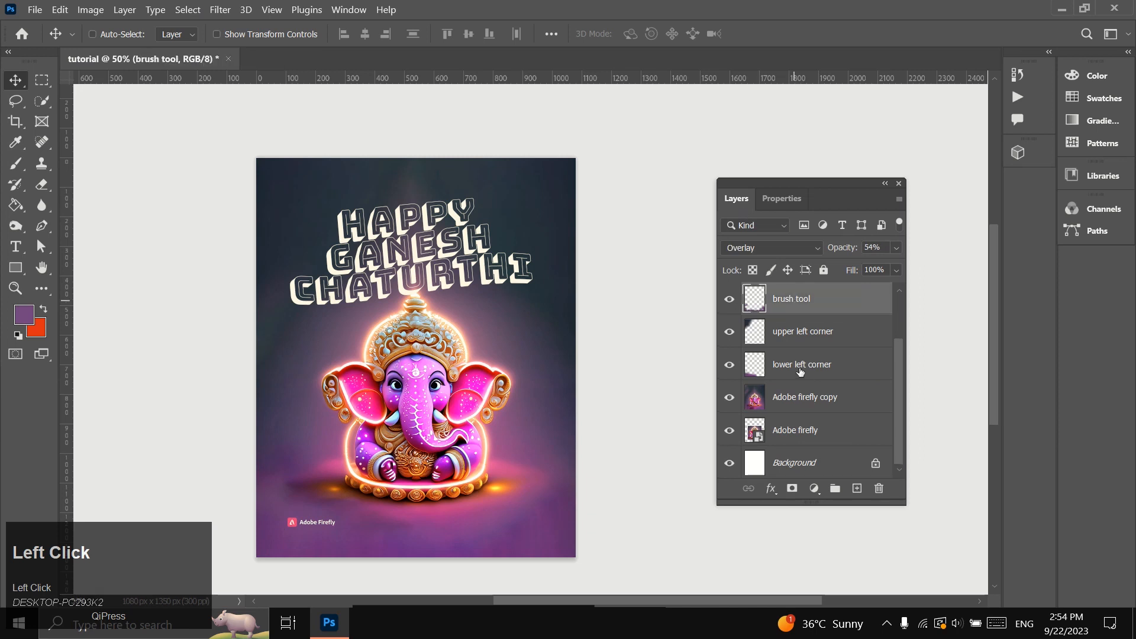
left_click(796, 367, "shift")
key("ctrl+g")
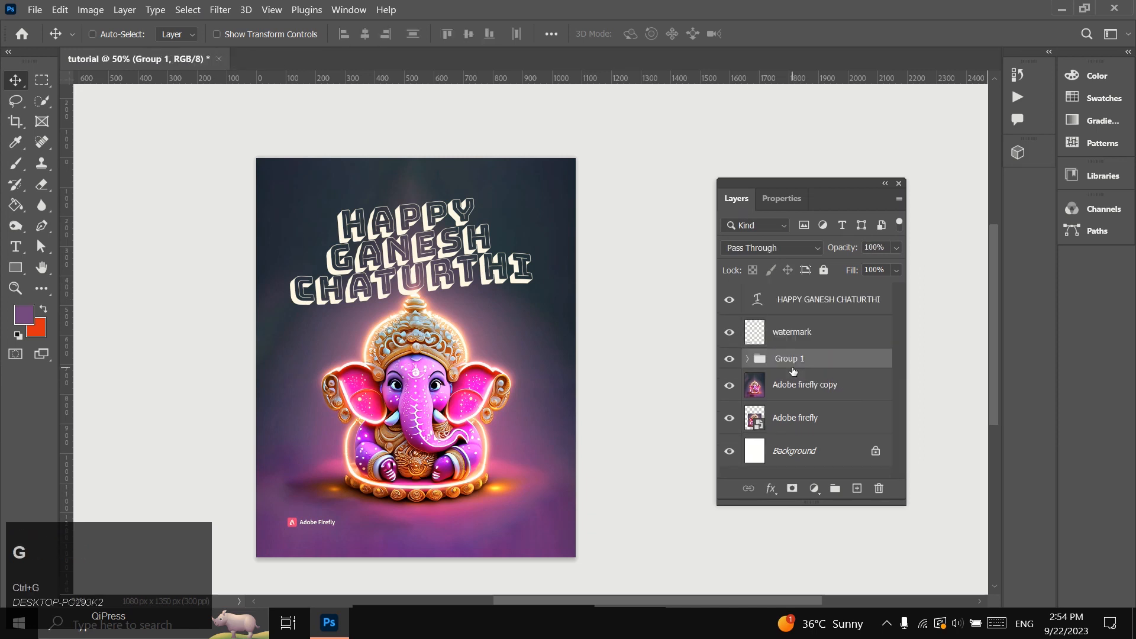
left_click(796, 363)
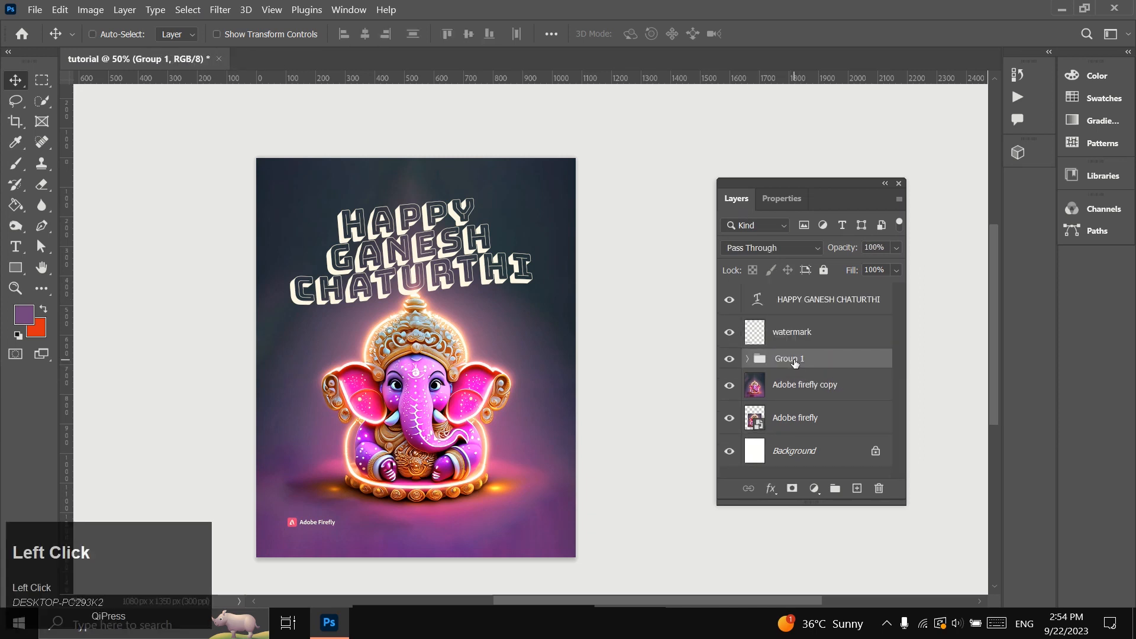
type("bg elements")
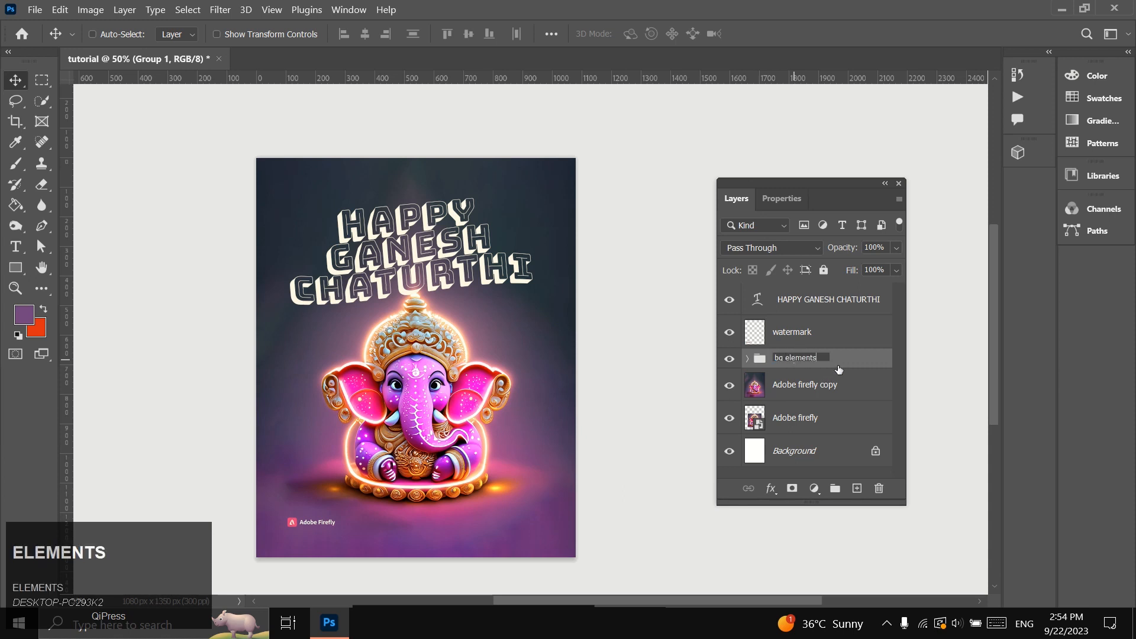
left_click(839, 369)
left_click_drag(796, 335, 806, 367)
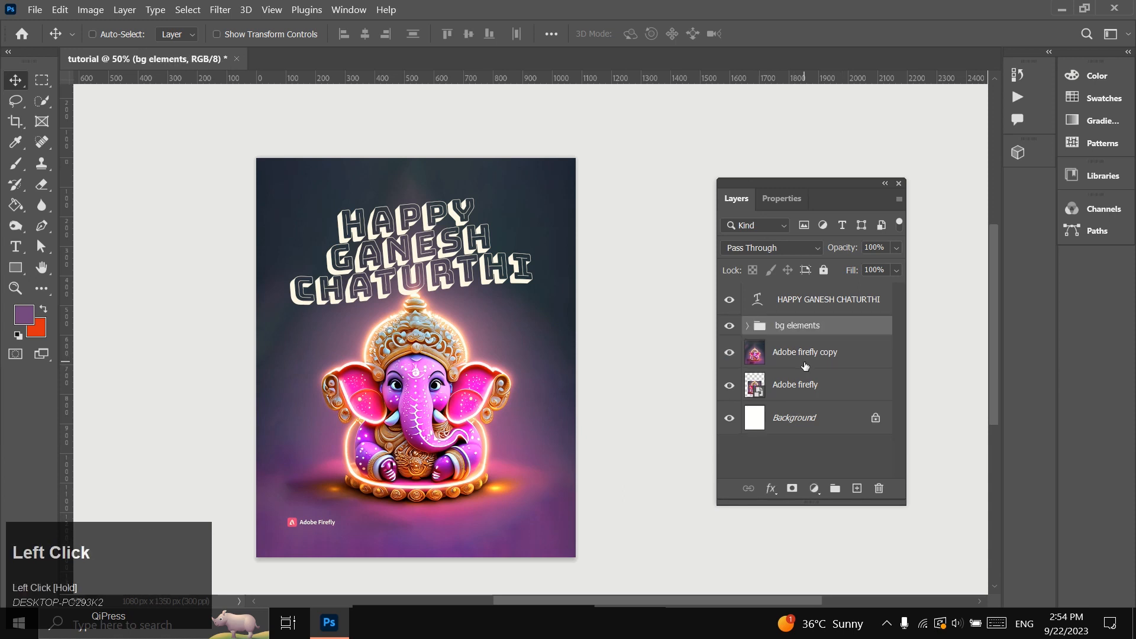
Place the bokeh lights image from Downloads as an embedded layer above the HAPPY GANESH CHATURTHI layer.
left_click(800, 312)
left_click(40, 12)
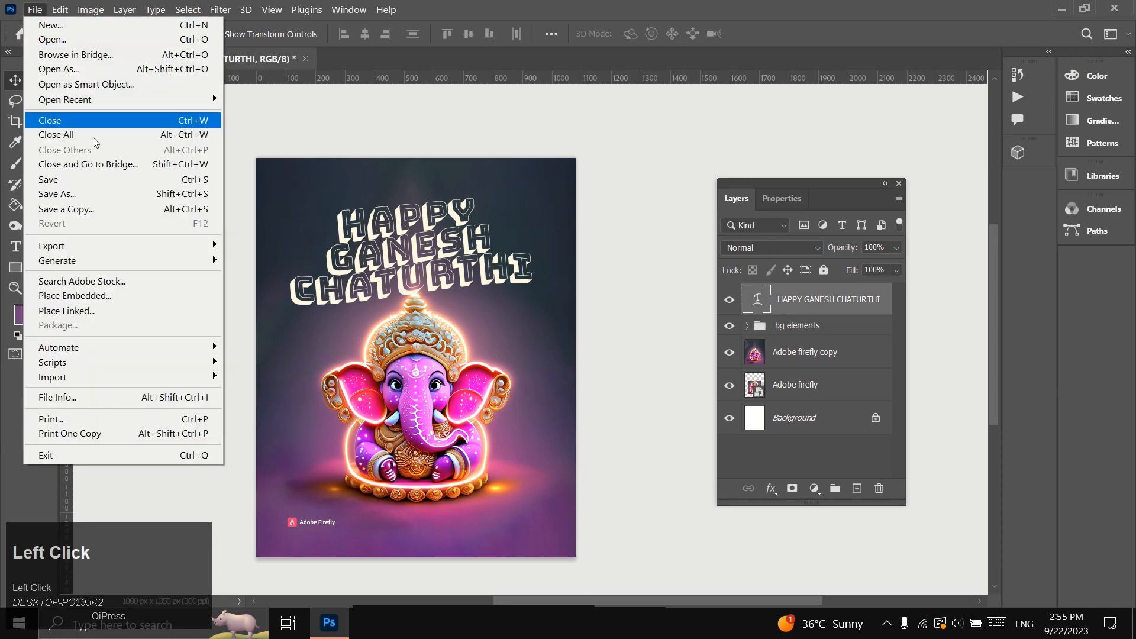
left_click(165, 298)
double_click(196, 154)
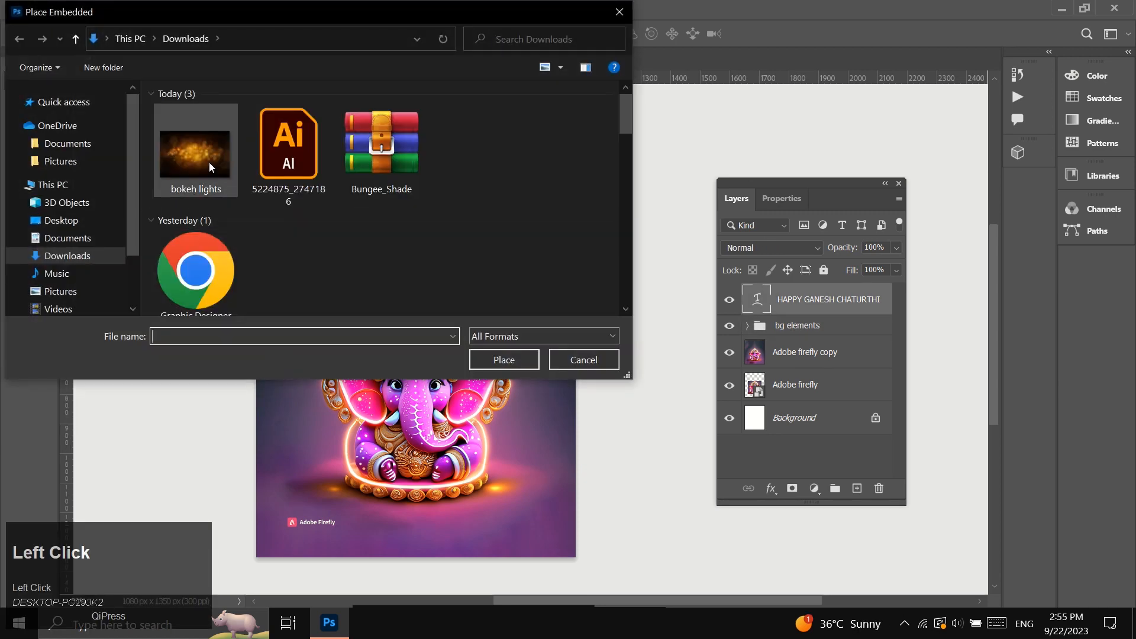
key("Return")
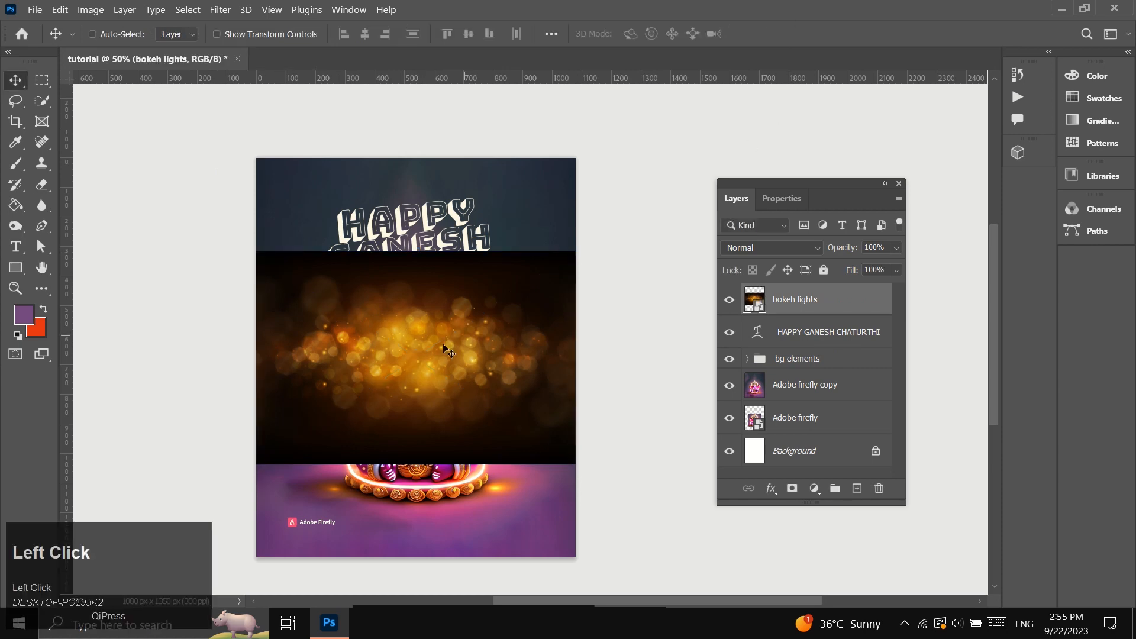
Move the bokeh lights image up behind the title area, rotate it about -6.3° and scale it to about 41%.
left_click_drag(437, 308, 435, 231)
left_click(15, 290)
scroll(358, 355, "up", 1)
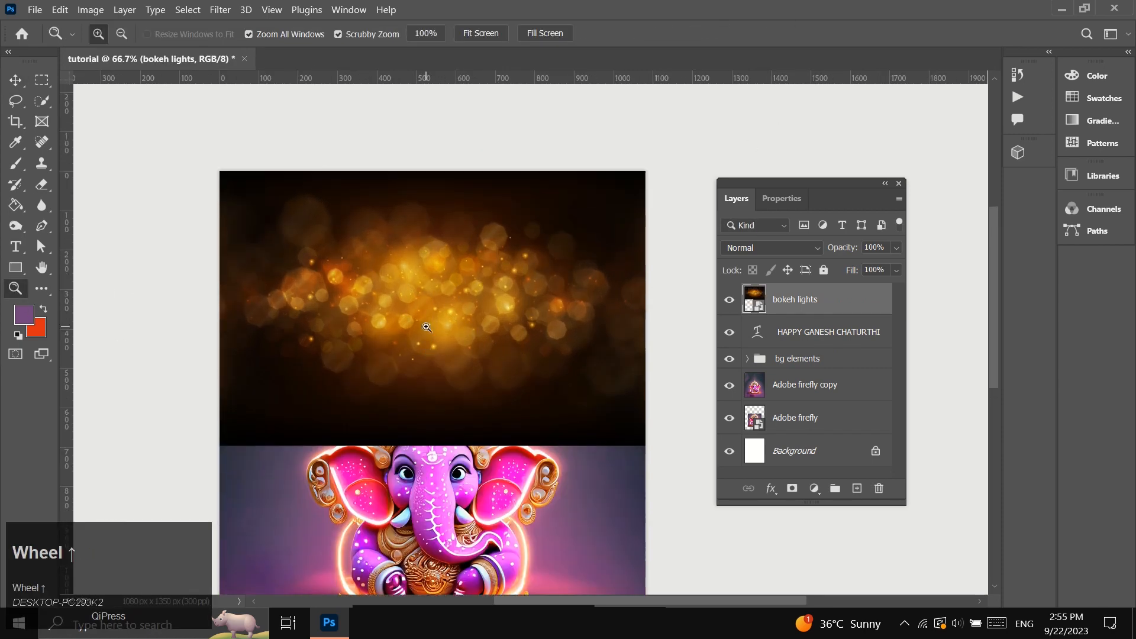
key("ctrl+t")
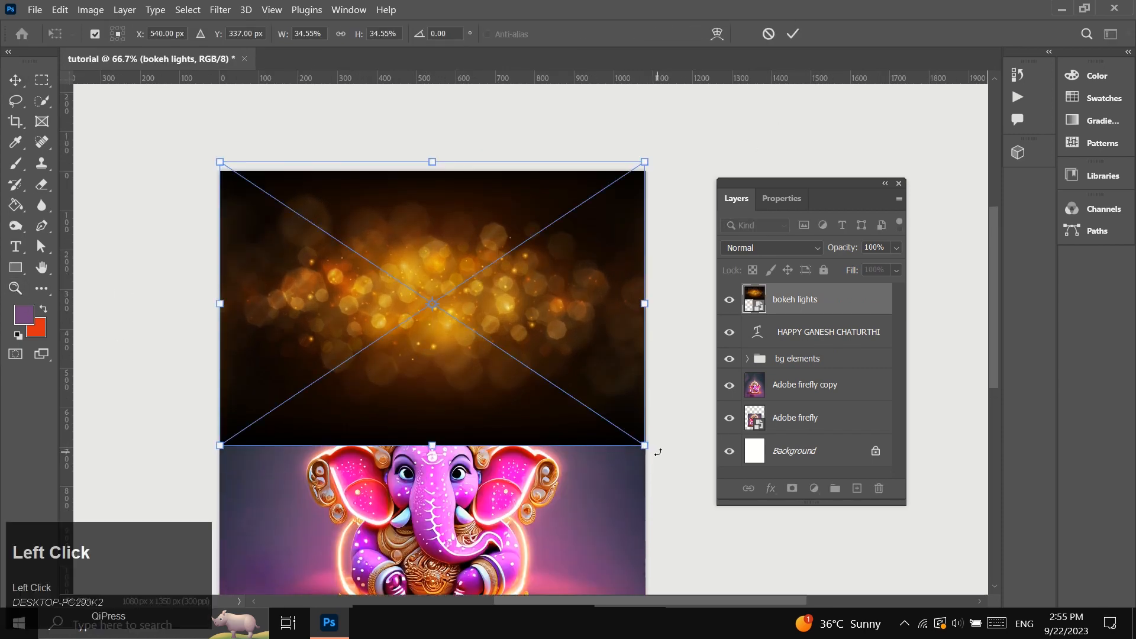
left_click_drag(655, 451, 667, 427)
left_click_drag(447, 445, 471, 470)
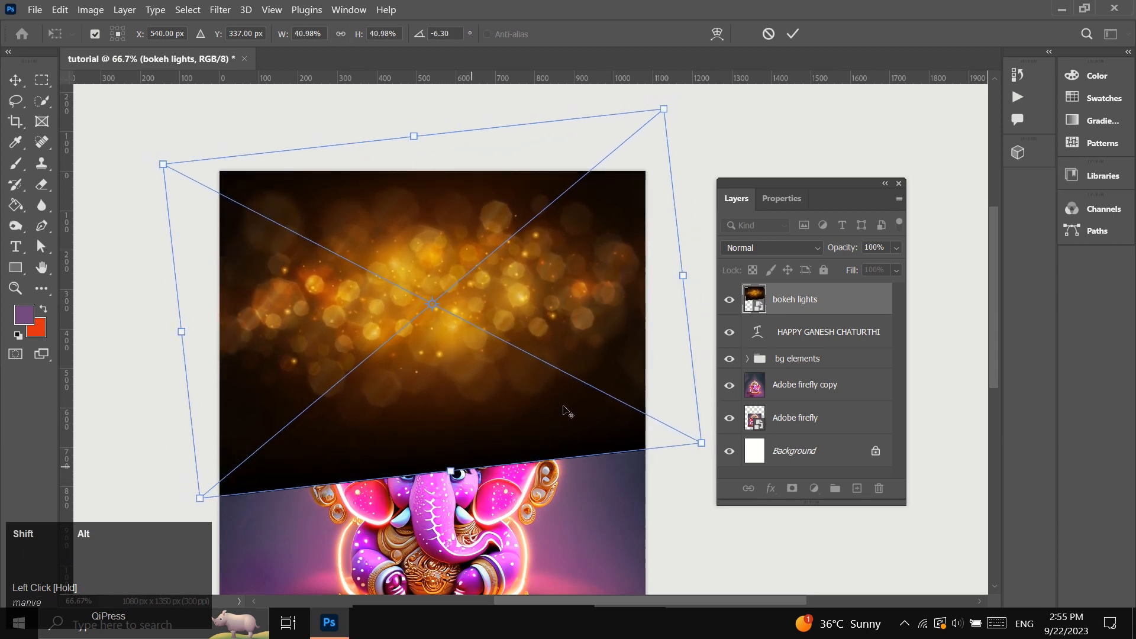
left_click(793, 34)
Set the bokeh lights layer's blend mode to Saturation and its opacity to 30%.
left_click(819, 251)
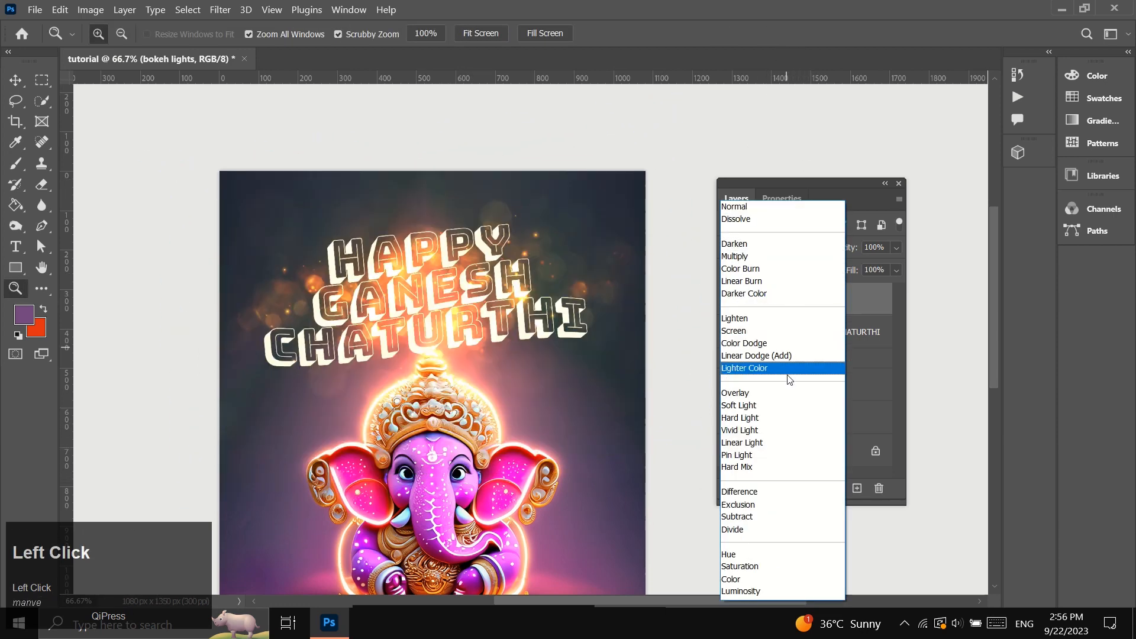
left_click(779, 567)
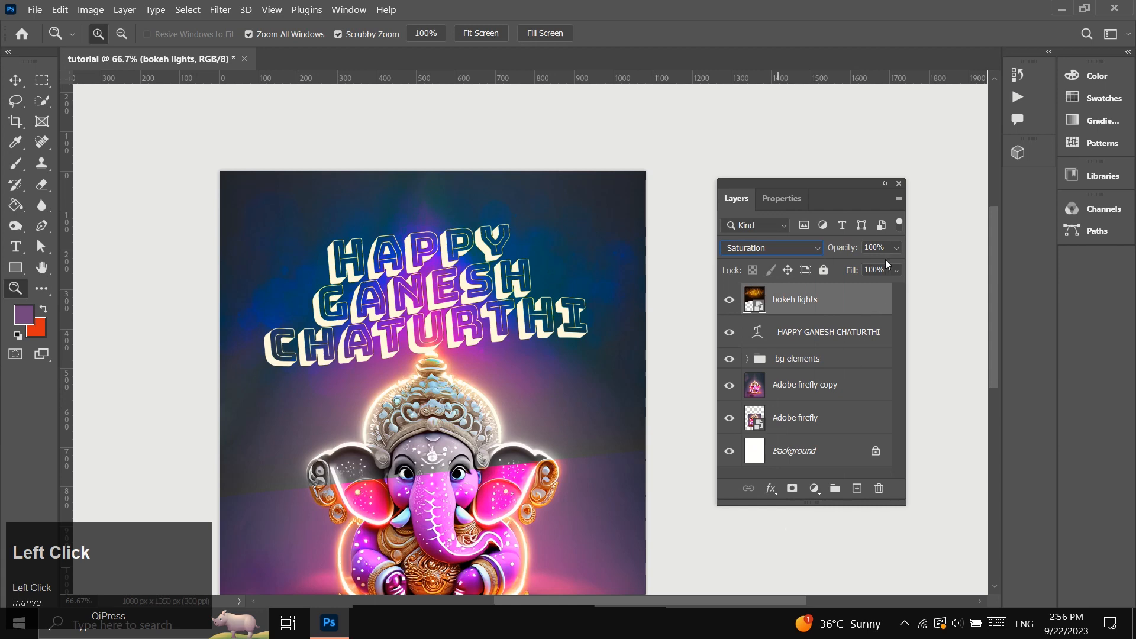
type("30")
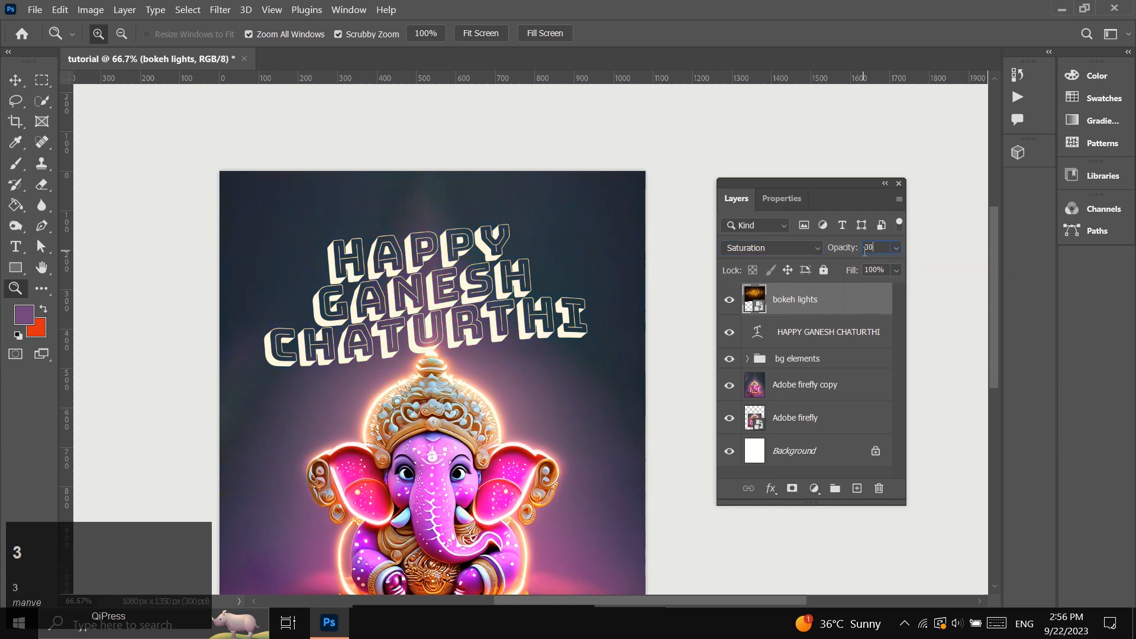
left_click(828, 304)
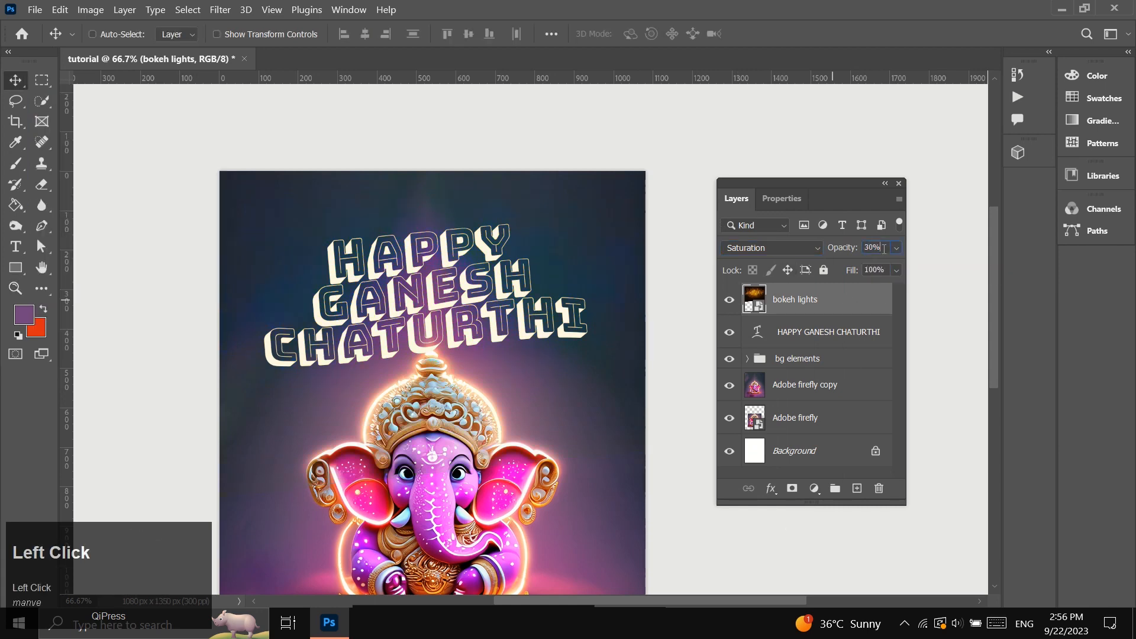
Rasterize the bokeh lights layer at 100% opacity and erase its lower part over the Ganesha figure.
type("1")
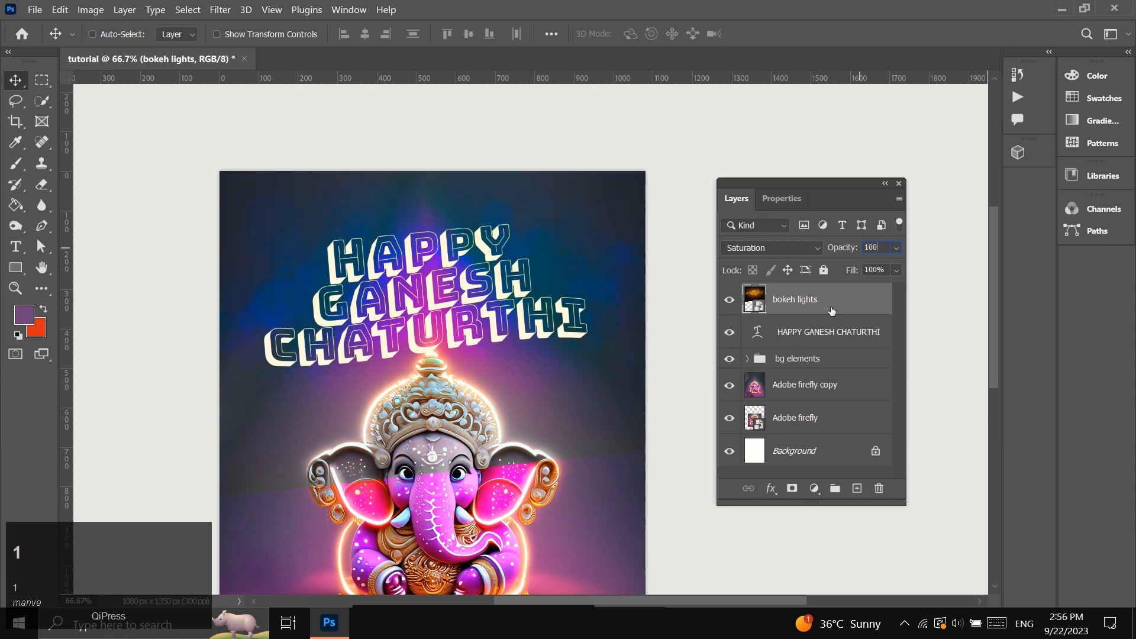
type("00")
left_click(820, 312)
right_click(813, 305)
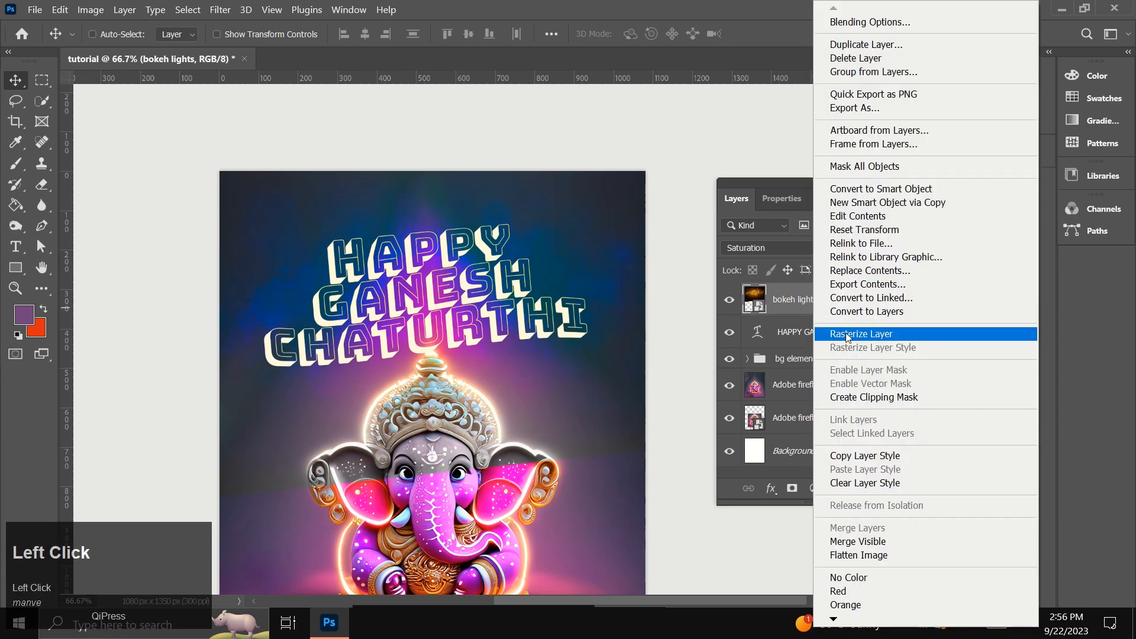
left_click(838, 332)
key("e")
mouse_move(411, 496)
left_mouse_down()
mouse_move(470, 447)
mouse_move(248, 487)
mouse_move(665, 495)
mouse_move(511, 518)
left_mouse_up()
Set the bokeh lights layer's opacity to 30%.
left_click(874, 247)
type("30")
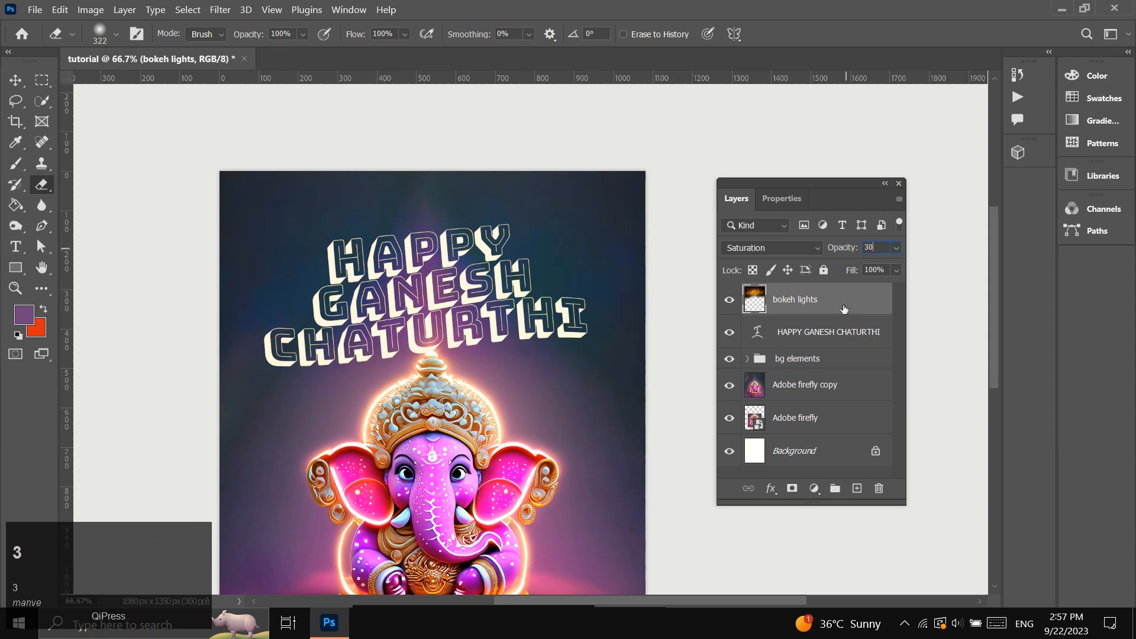
key("Return")
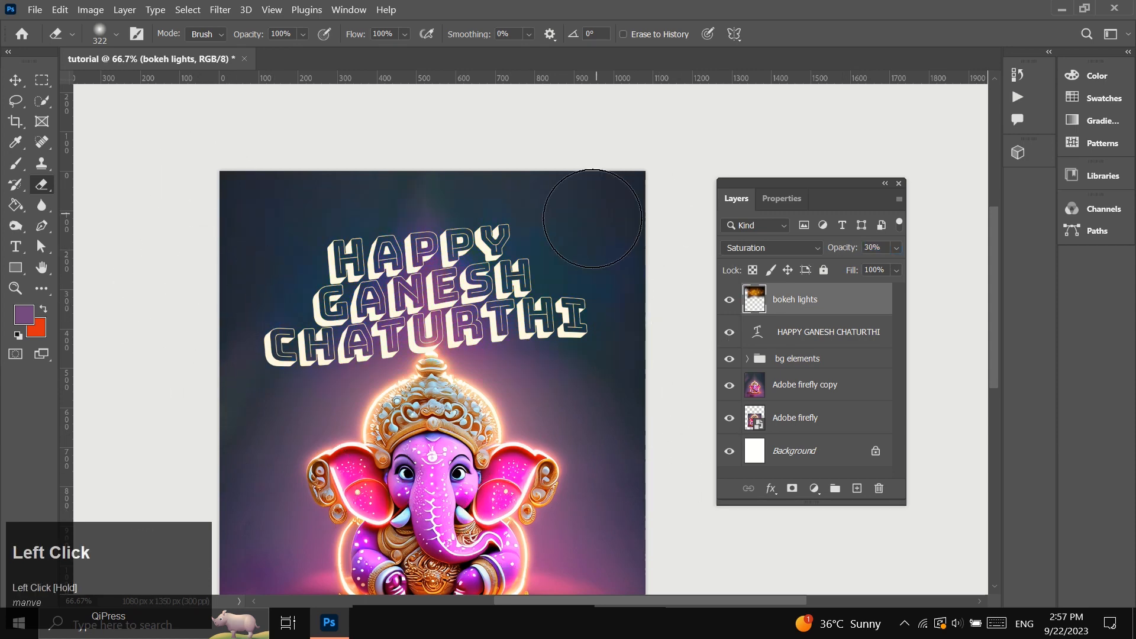
scroll(496, 443, "down", 1)
scroll(495, 445, "down", 1)
scroll(307, 465, "up", 2)
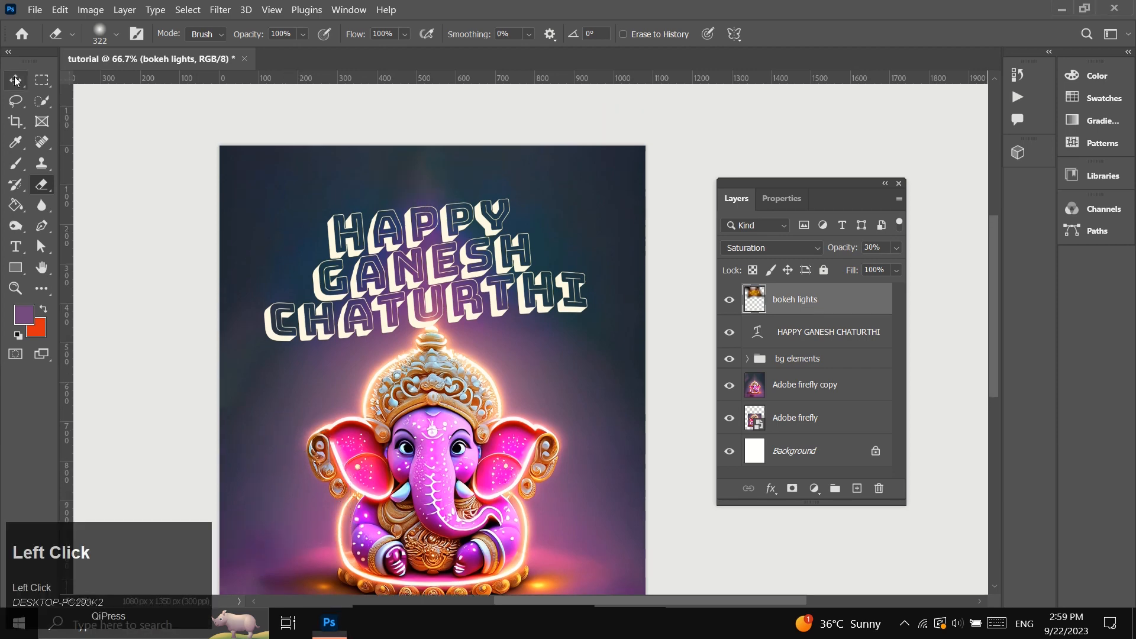
Show the hidden guides over the poster.
left_click(16, 81)
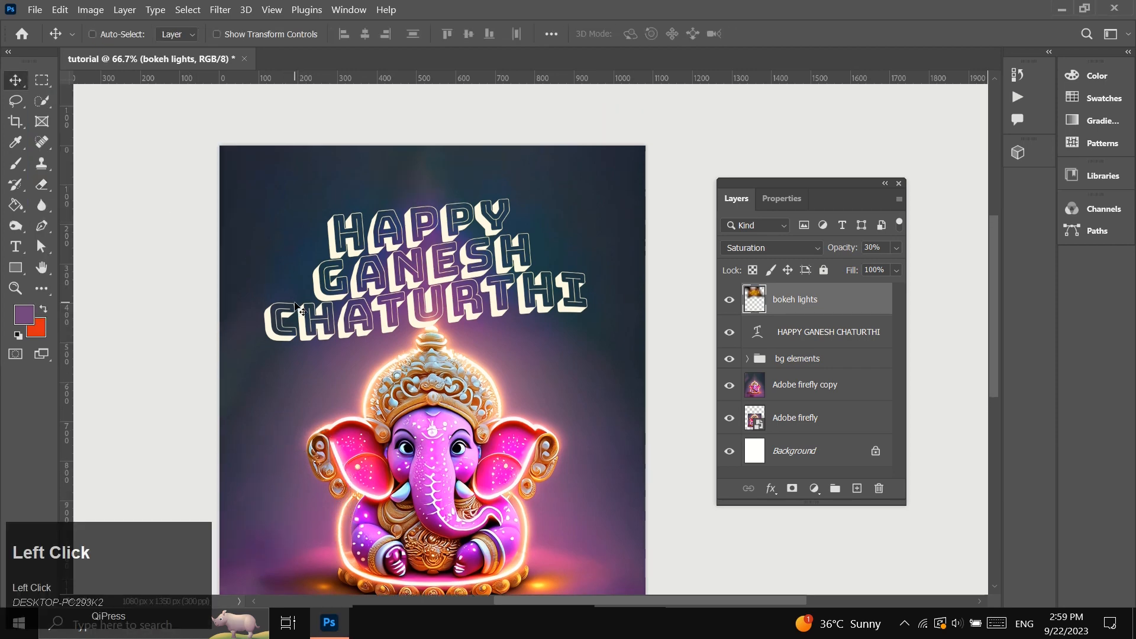
key("ctrl+semicolon")
scroll(348, 419, "down", 2)
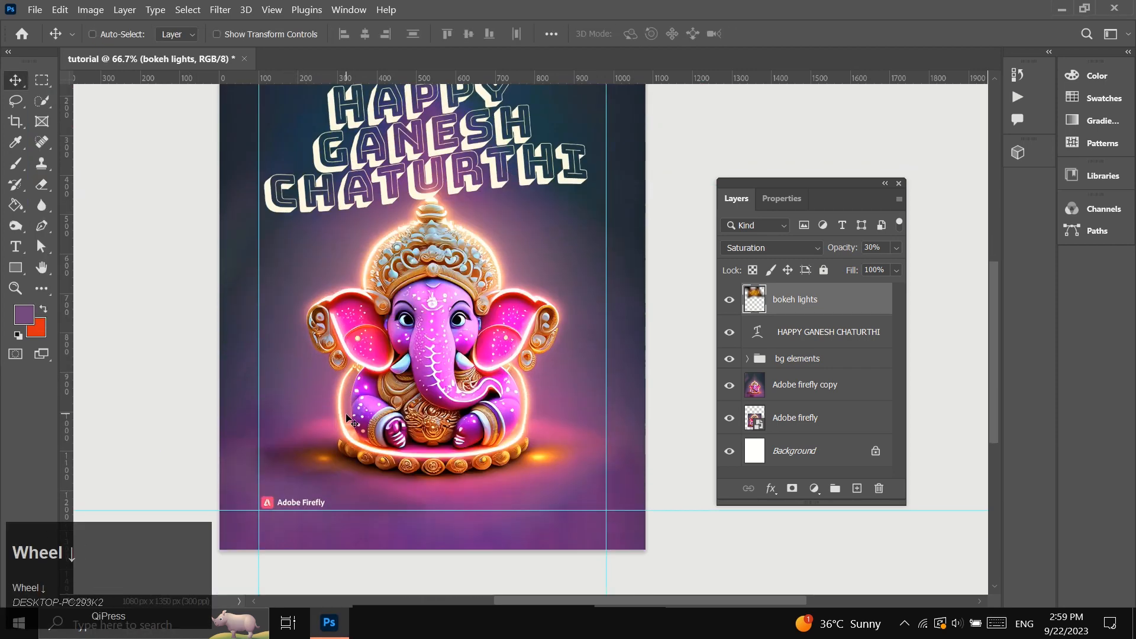
scroll(284, 469, "up", 2)
Add a horizontal guide near the poster's top edge and set its position to 50 px.
left_click(15, 288)
scroll(370, 239, "up", 2)
left_click(373, 187)
scroll(373, 185, "up", 1)
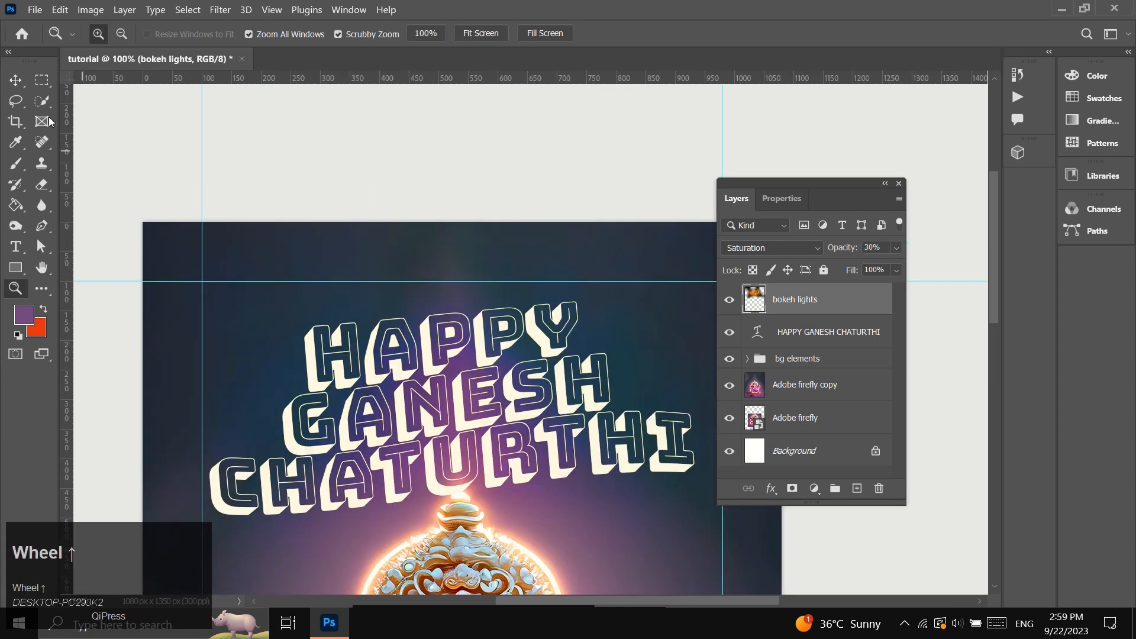
left_click(16, 81)
left_click_drag(385, 77, 404, 247)
right_click(404, 247)
left_click(414, 256)
type("50")
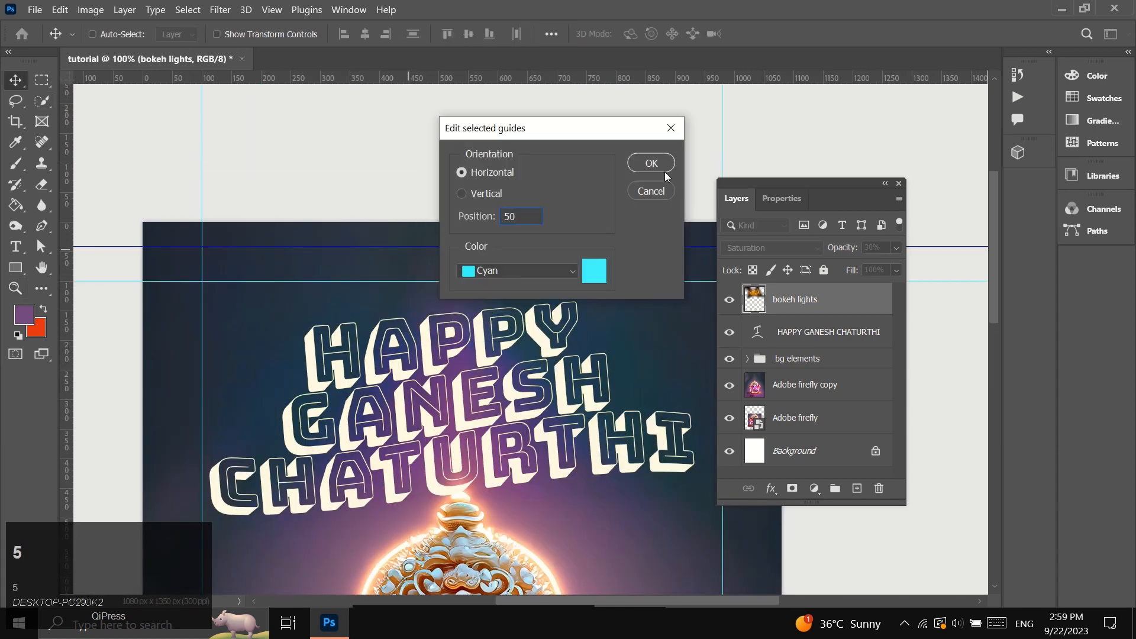
left_click(664, 171)
Add a vertical guide near the poster's left edge and set its position to 50 px.
left_click_drag(68, 347, 168, 360)
right_click(168, 360)
left_click(194, 368)
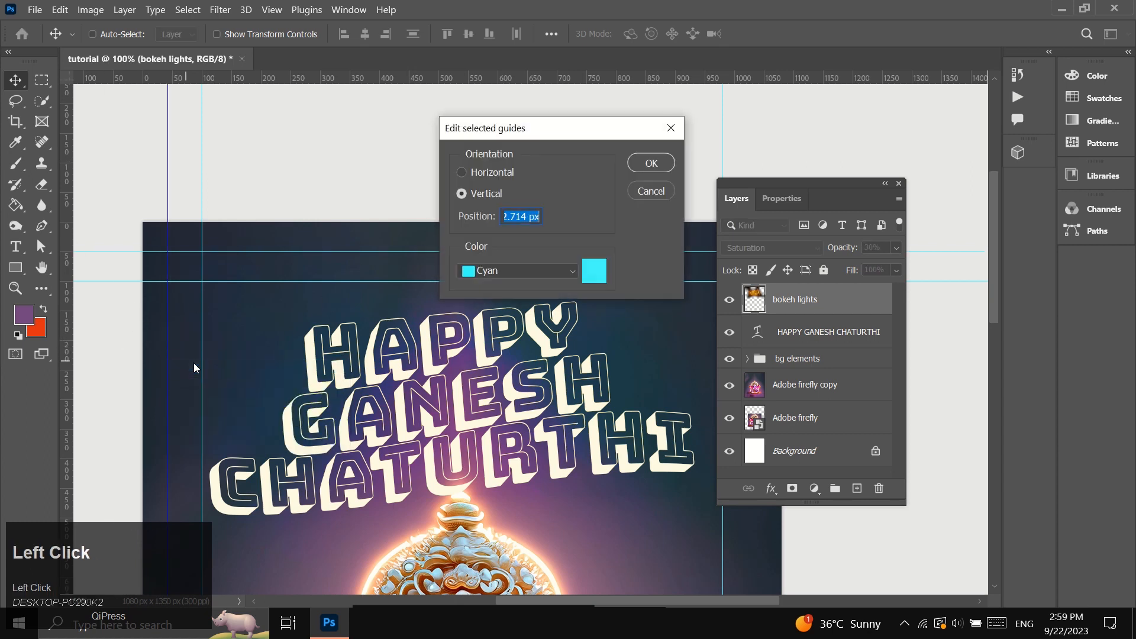
type("50")
left_click(651, 162)
Add a vertical guide for the poster's right margin, with its position entered as 1080-50.
left_click_drag(67, 355, 628, 395)
right_click(628, 394)
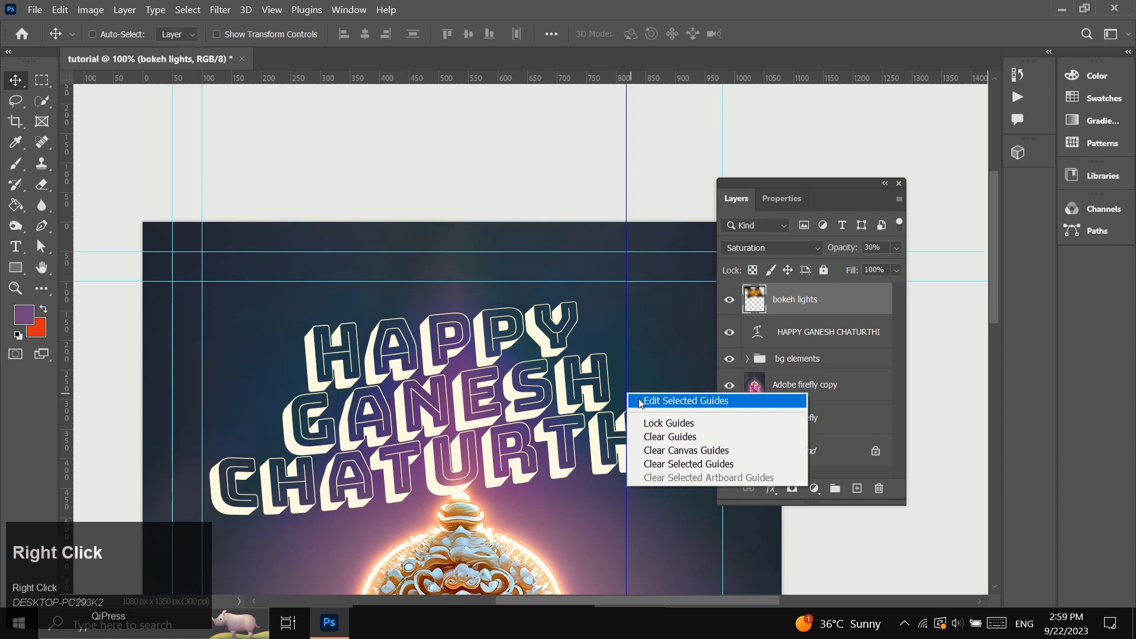
left_click(641, 402)
type("1")
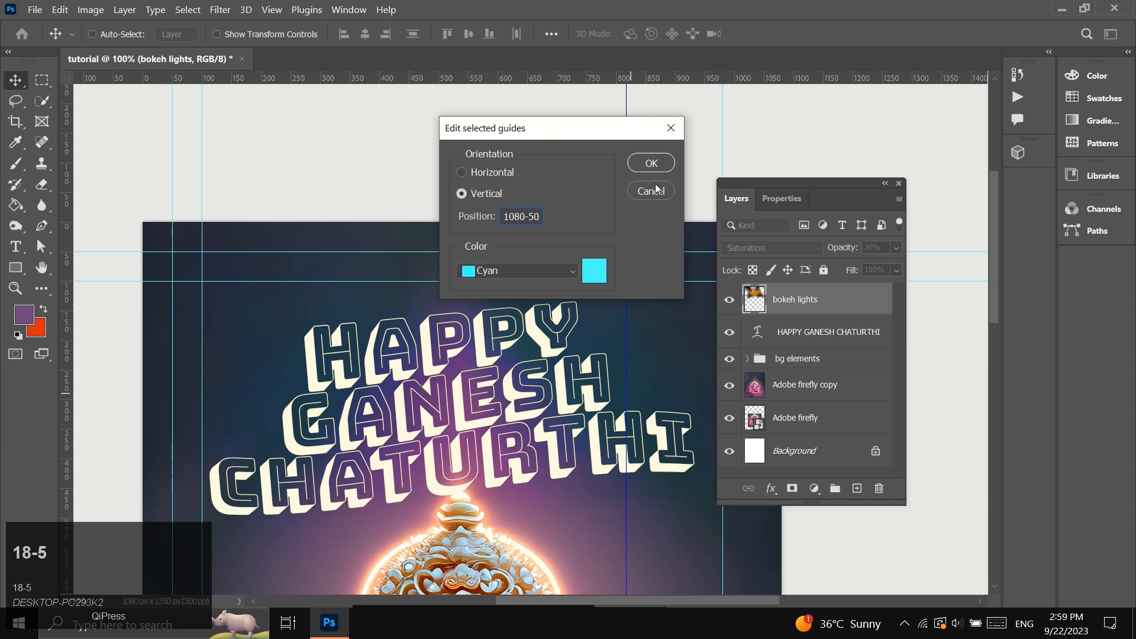
type("080-50")
left_click(651, 163)
Add a horizontal guide for the poster's bottom margin, with its position entered as 1350-50.
scroll(444, 279, "down", 10)
right_click(362, 548)
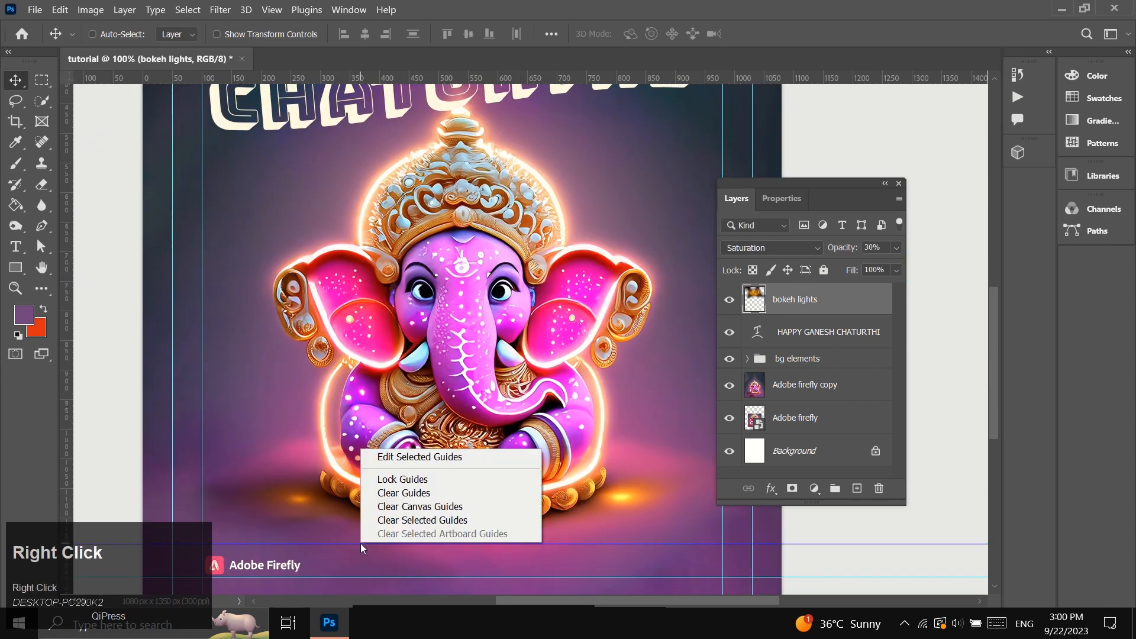
left_click(419, 457)
type("135")
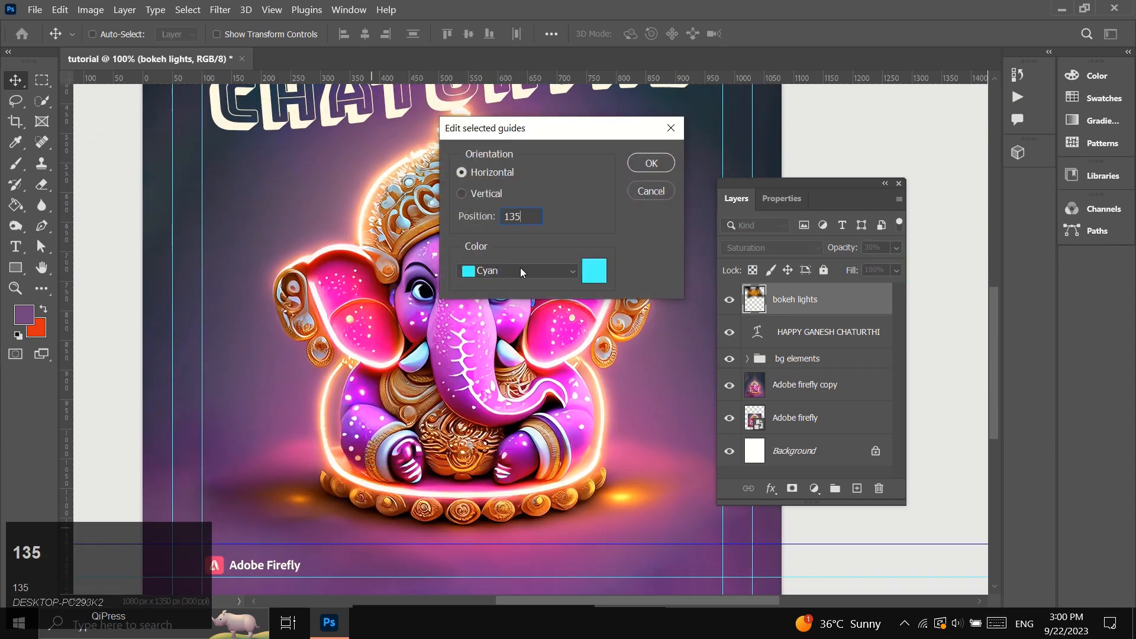
type("0-50")
left_click(651, 162)
scroll(420, 568, "down", 3)
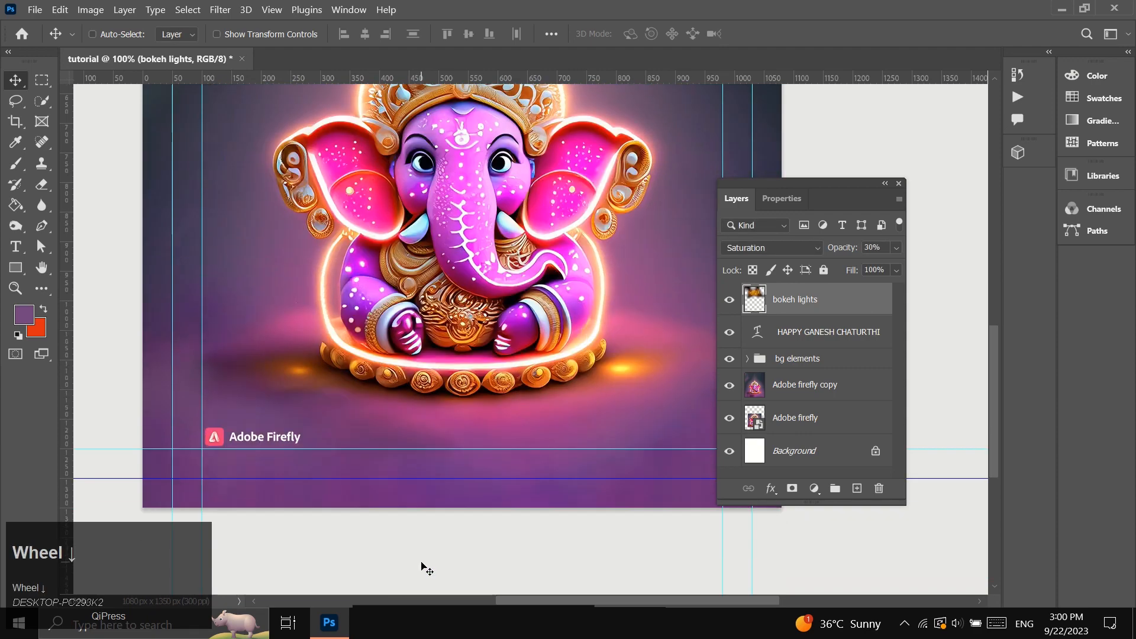
Check the margin guides around the whole poster.
scroll(397, 567, "up", 3)
scroll(396, 567, "up", 3)
left_click(15, 288)
scroll(488, 463, "down", 1)
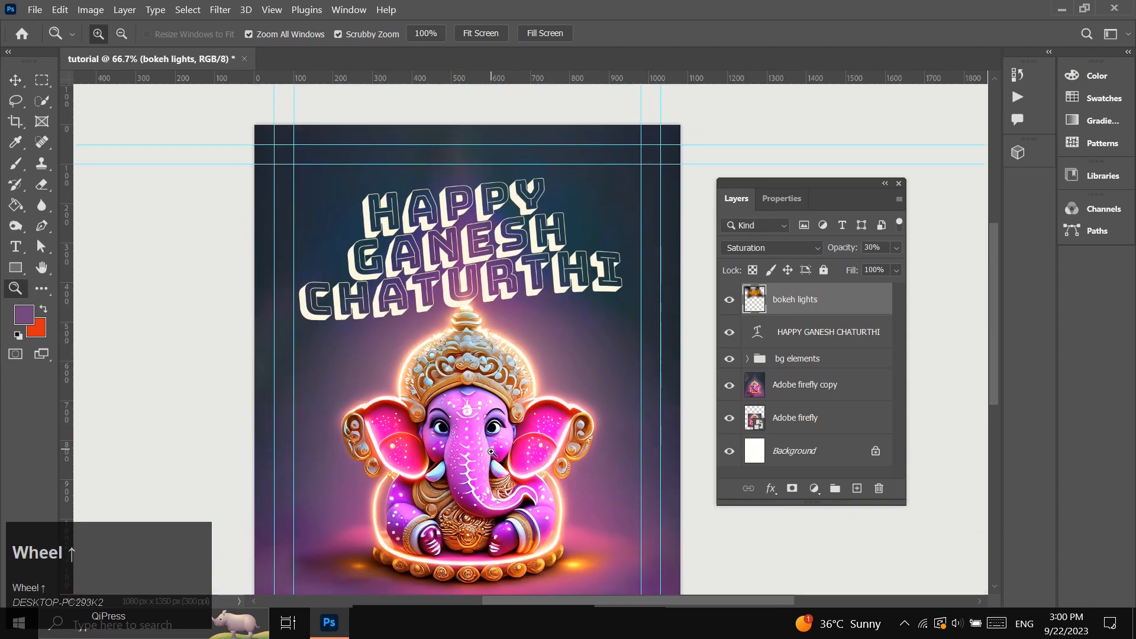
scroll(489, 463, "right", 5)
scroll(489, 466, "up", 3)
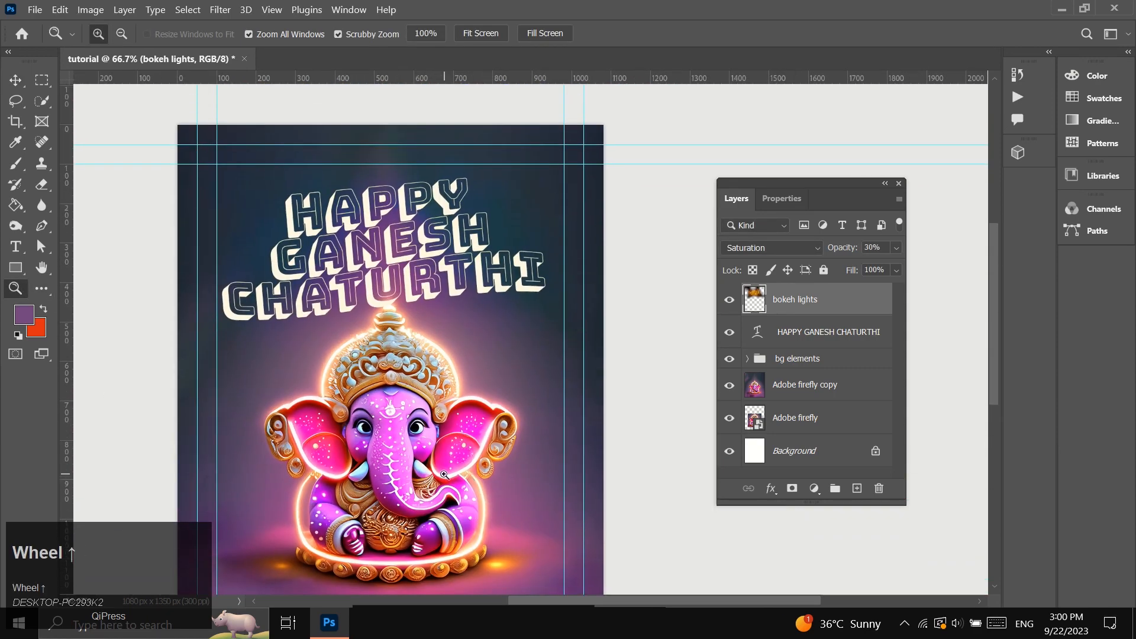
scroll(441, 473, "up", 2)
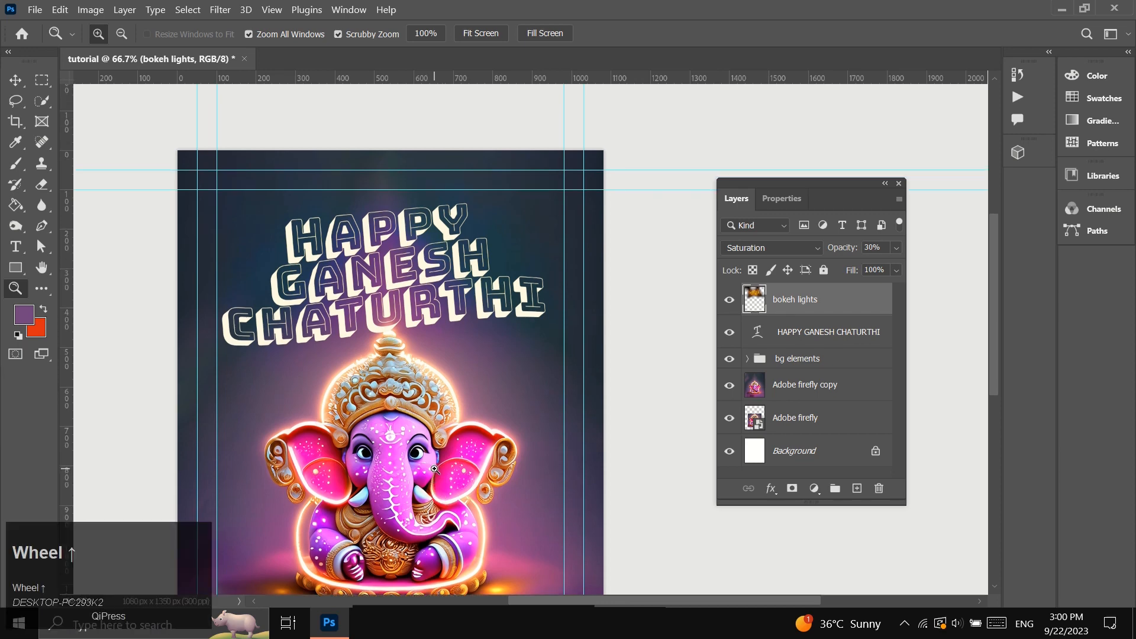
Add an Inner Glow to the HAPPY GANESH CHATURTHI layer with Normal blending, 100% opacity and 8 px size.
left_click(412, 354)
scroll(412, 353, "up", 2)
left_click(15, 79)
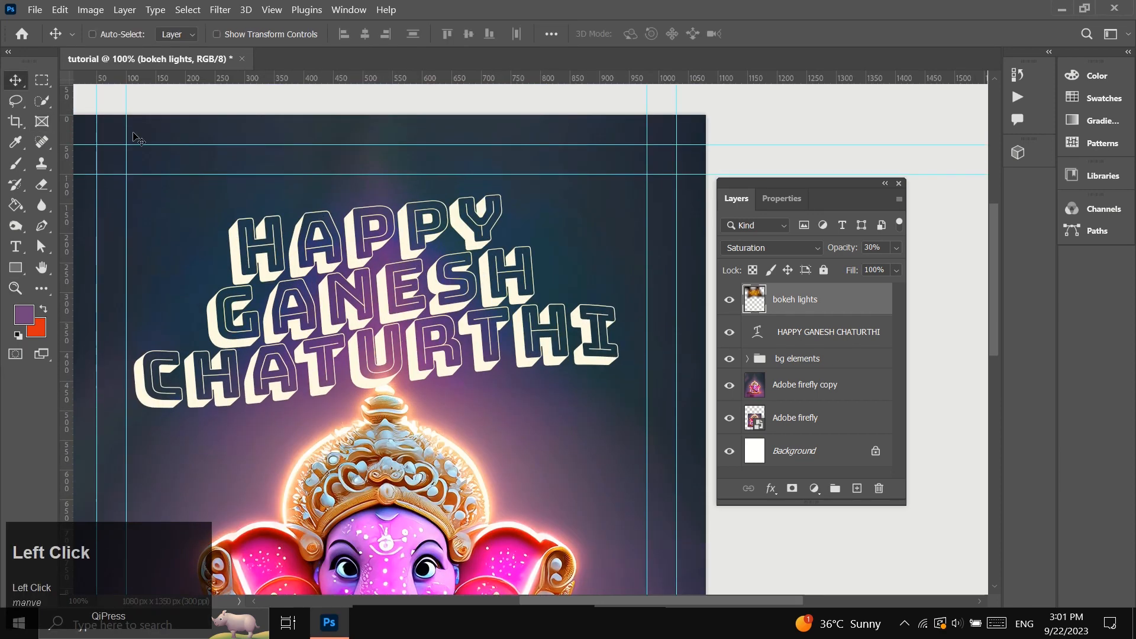
left_click(808, 341)
left_click(771, 489)
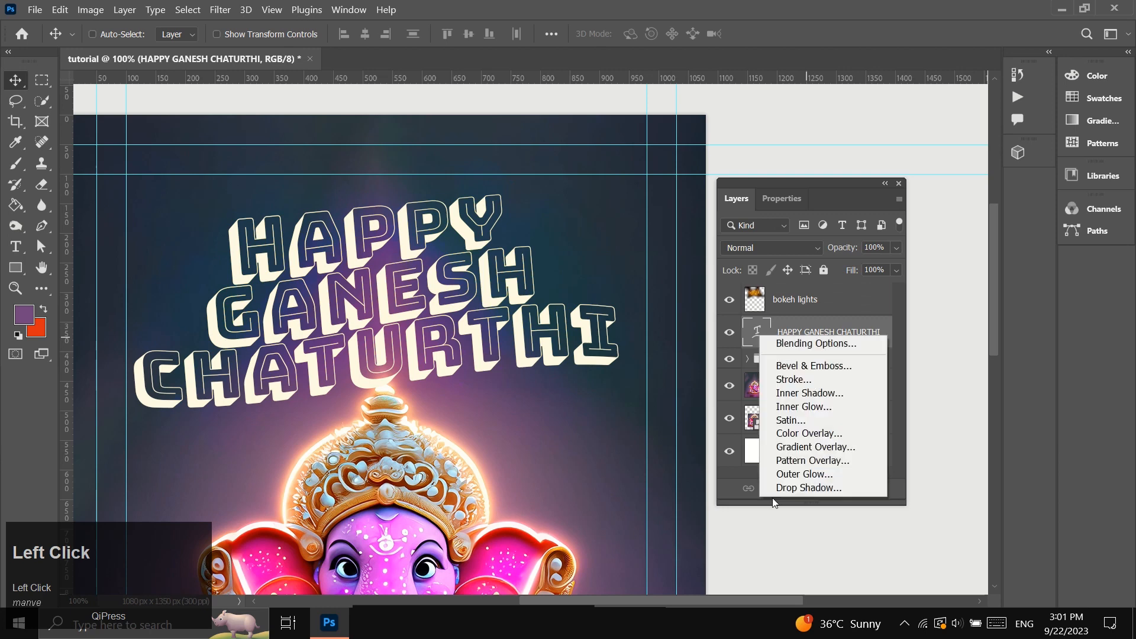
left_click(781, 406)
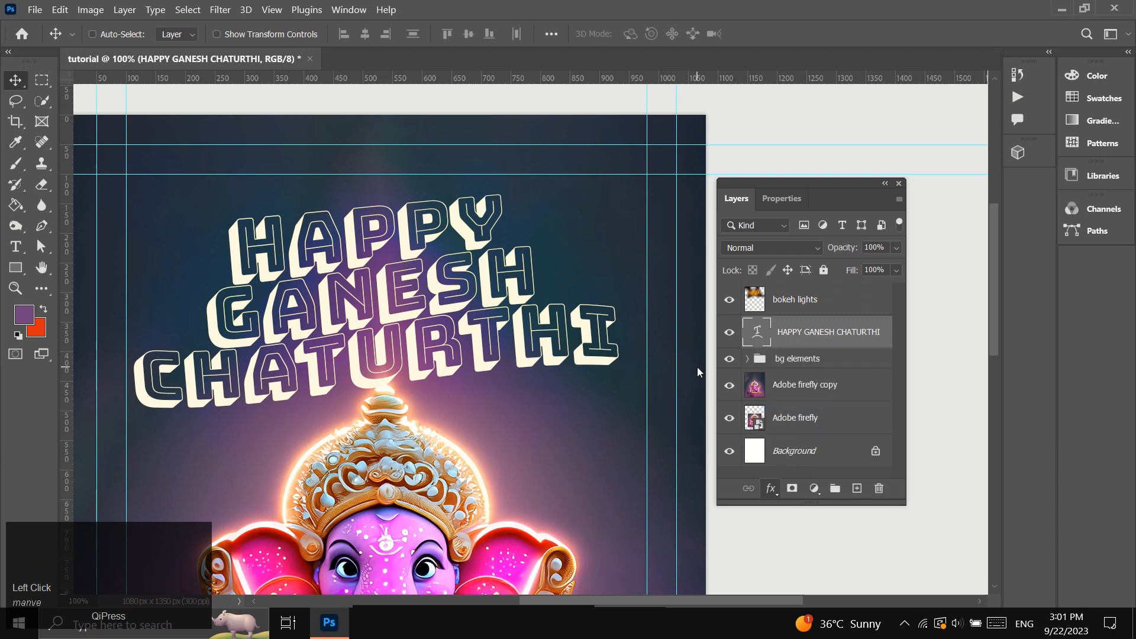
left_click_drag(730, 153, 685, 117)
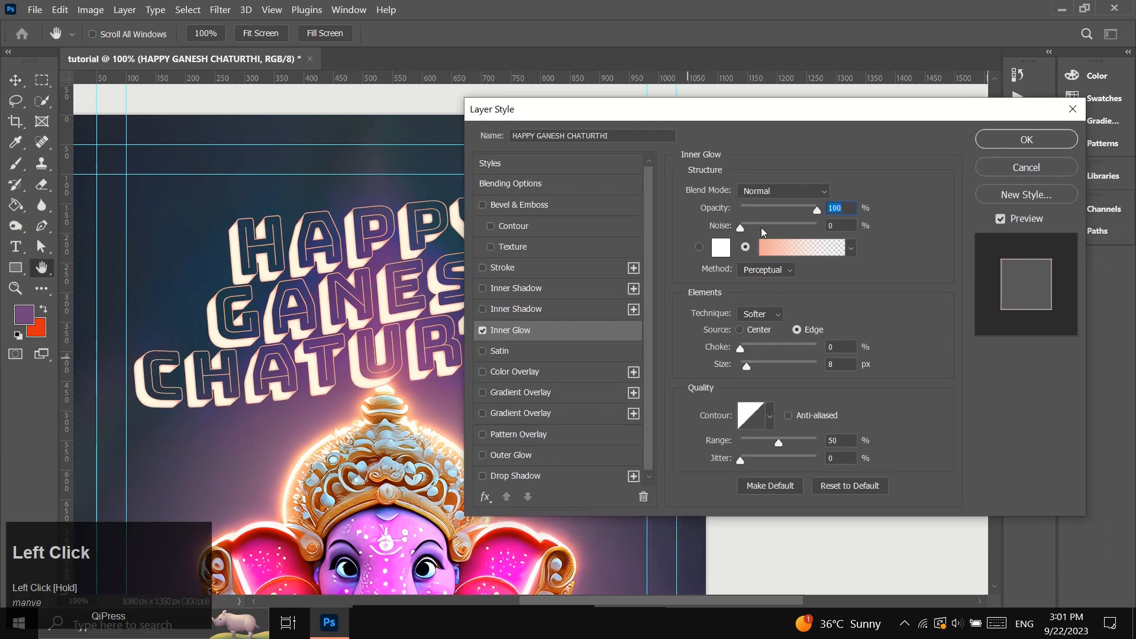
Use #f0a790 as the first colour stop of the inner glow's gradient and apply the effect to the title.
left_click(777, 250)
left_click(779, 444)
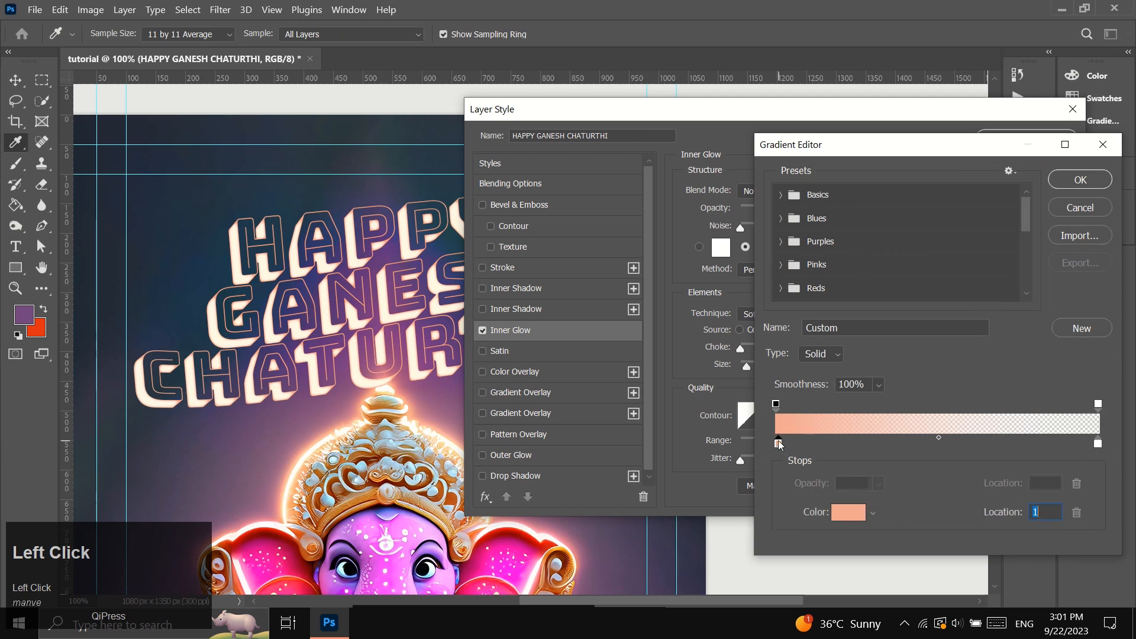
left_click(848, 513)
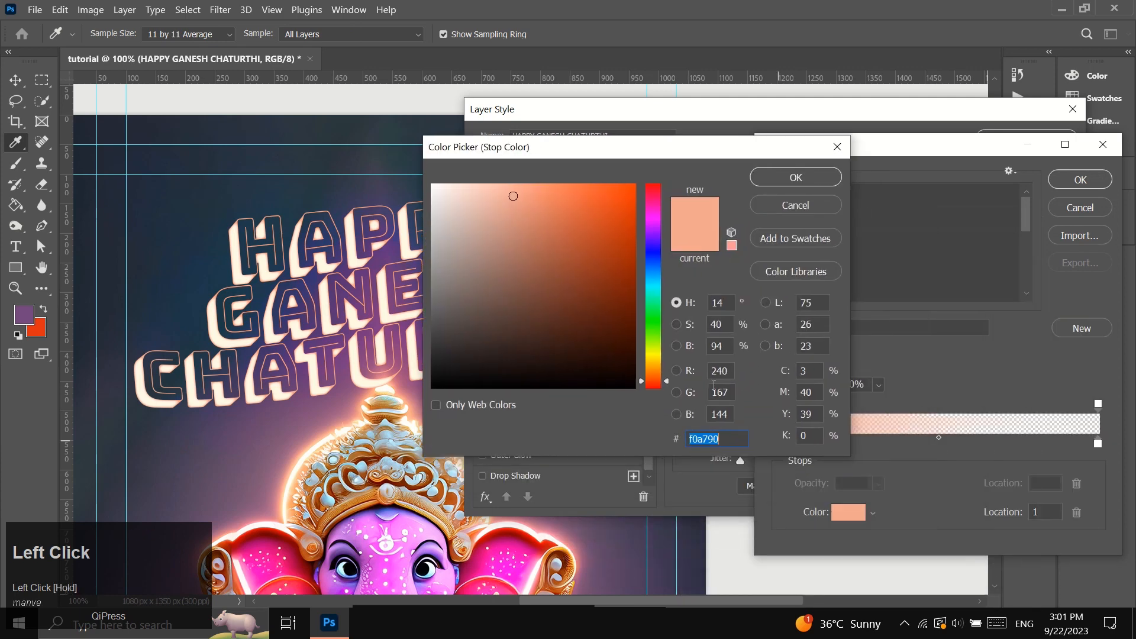
left_click(786, 178)
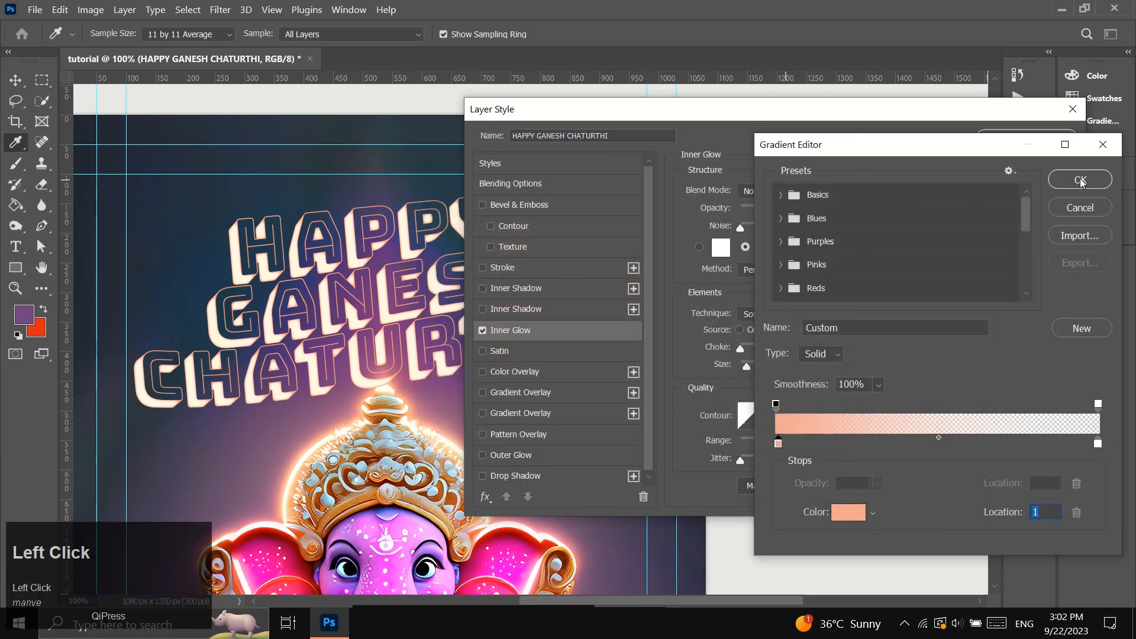
left_click(1080, 180)
left_click(1027, 139)
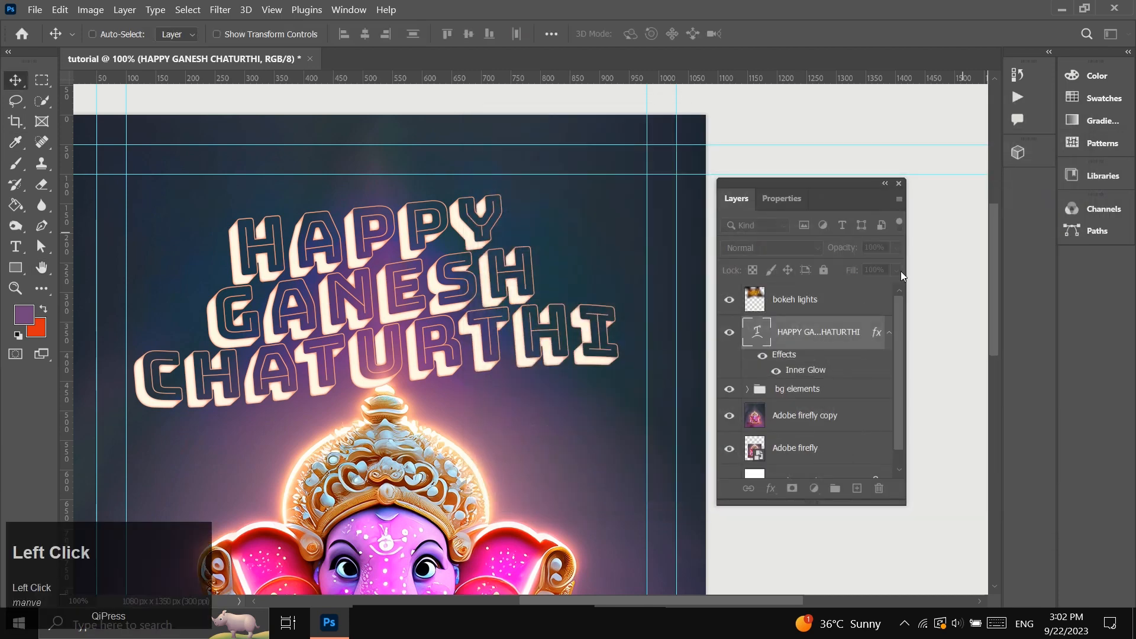
Add an Outer Glow to the title in Normal mode at 30% opacity, 8% spread and 8 px size, with a gradient starting at #faeb95.
left_click(772, 491)
left_click(796, 466)
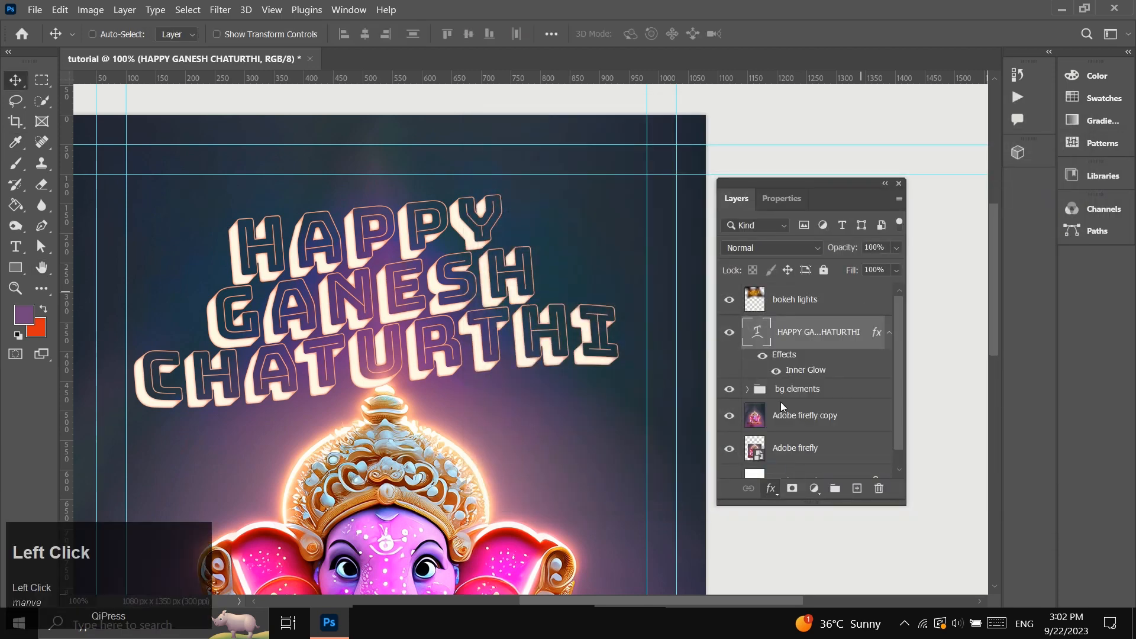
left_click_drag(746, 109, 712, 99)
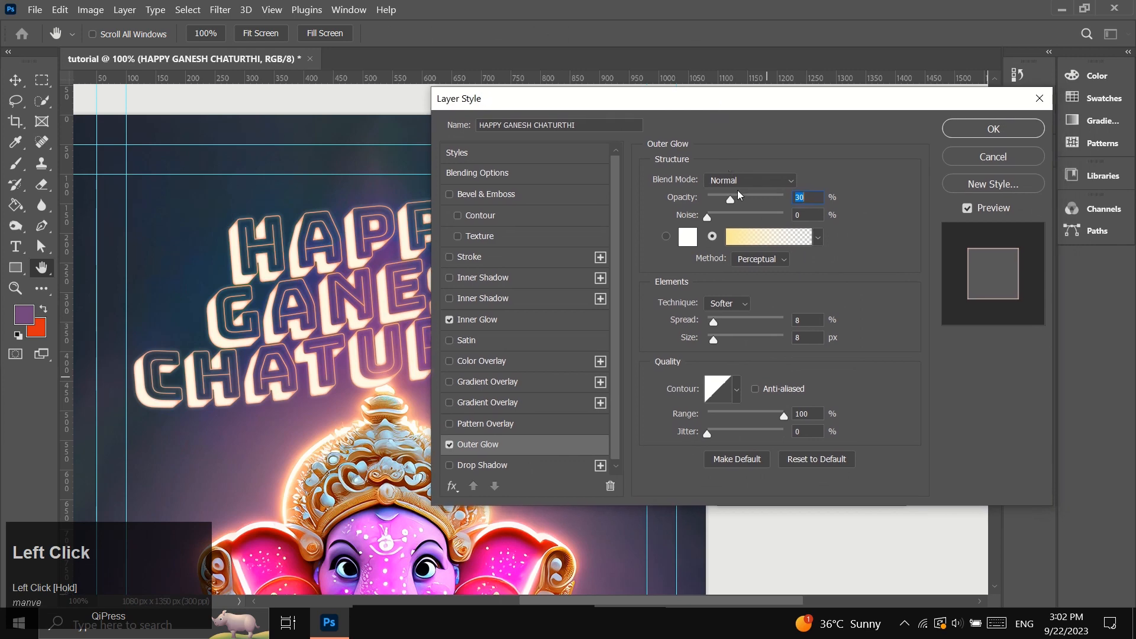
left_click(761, 237)
left_click(776, 443)
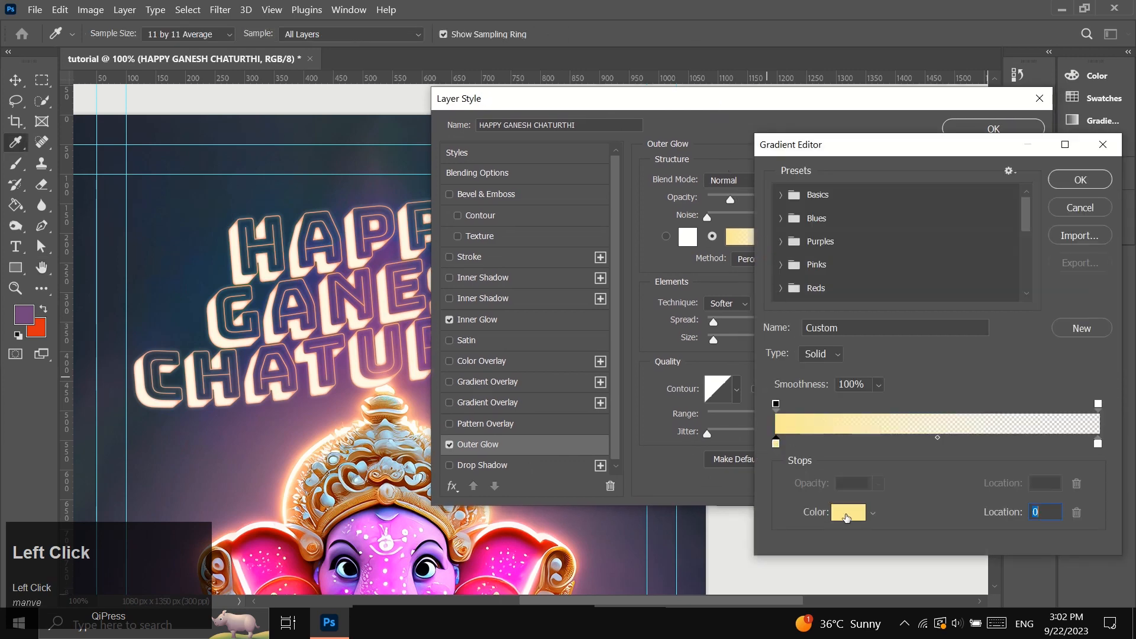
left_click(848, 513)
left_click_drag(666, 156, 618, 108)
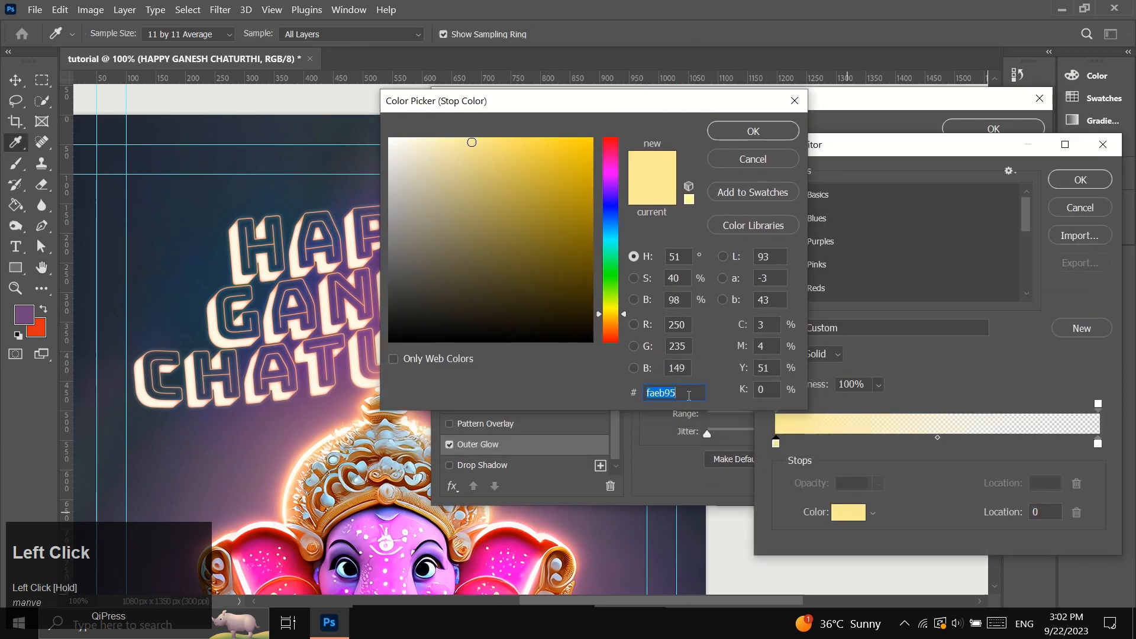
left_click(752, 130)
left_click(1066, 180)
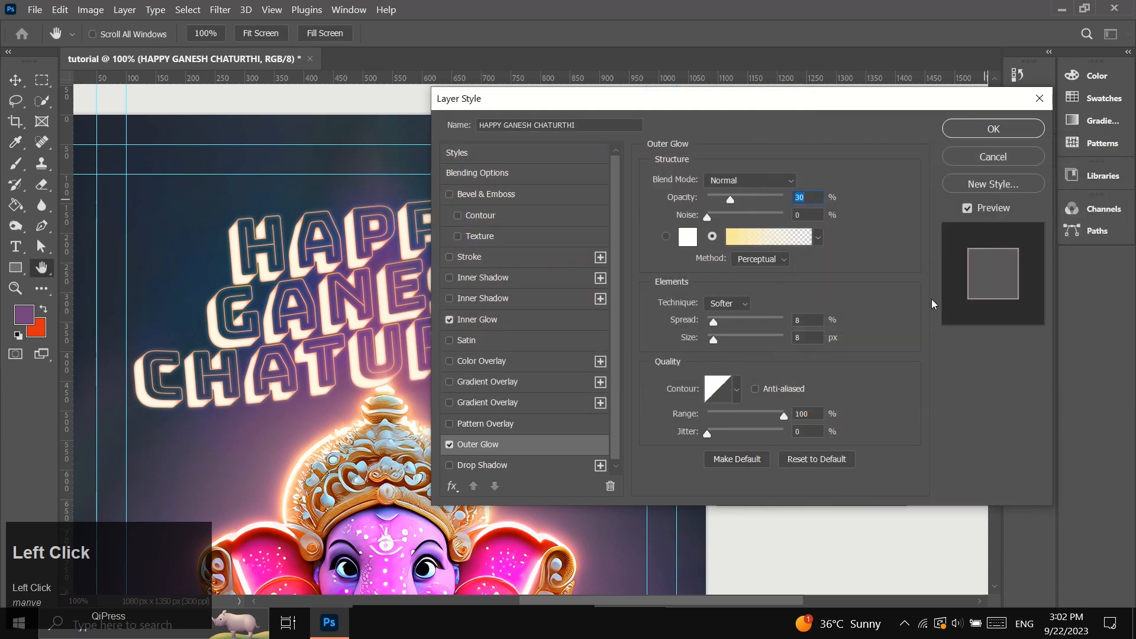
left_click(977, 130)
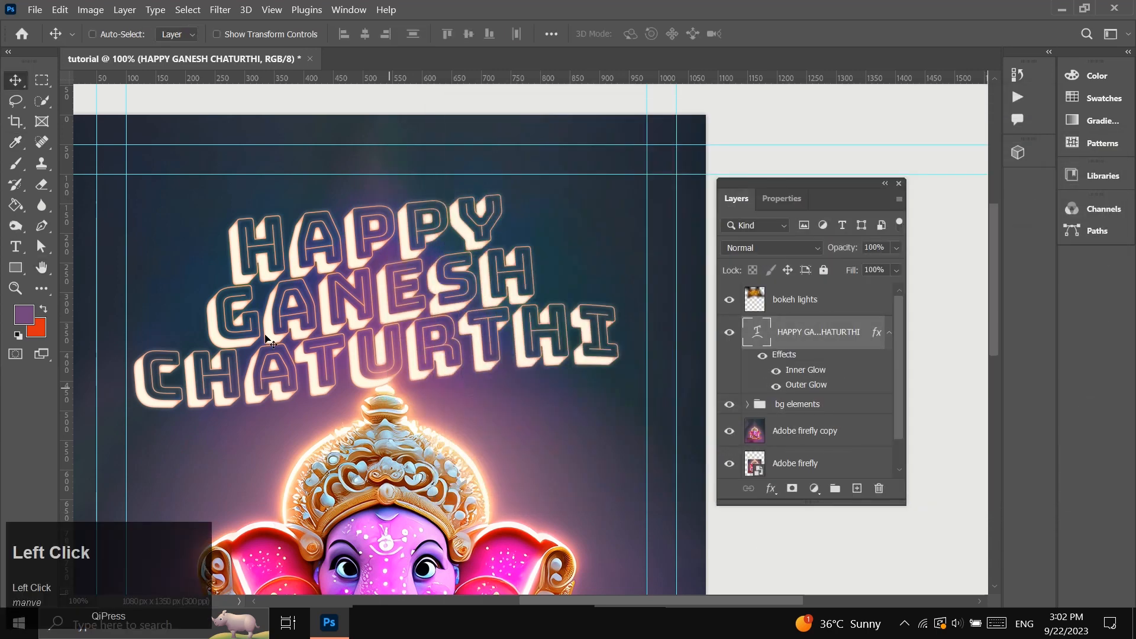
Examine the glowing title in the context of the whole poster.
left_click(15, 289)
scroll(391, 383, "down", 3)
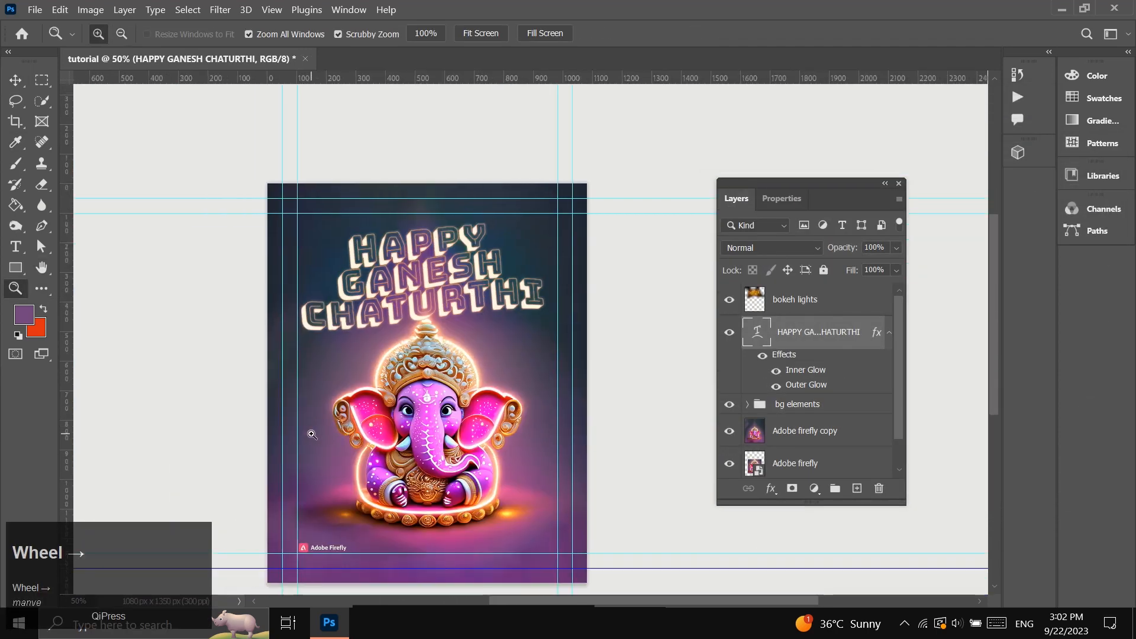
scroll(312, 433, "up", 1)
scroll(312, 433, "down", 1)
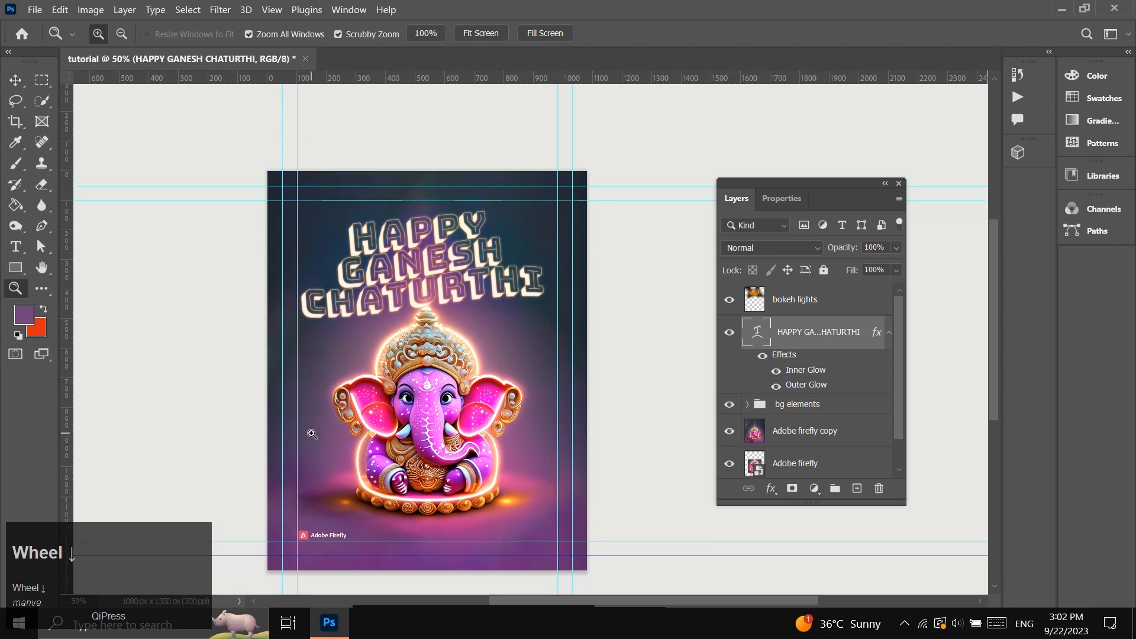
scroll(312, 434, "up", 1)
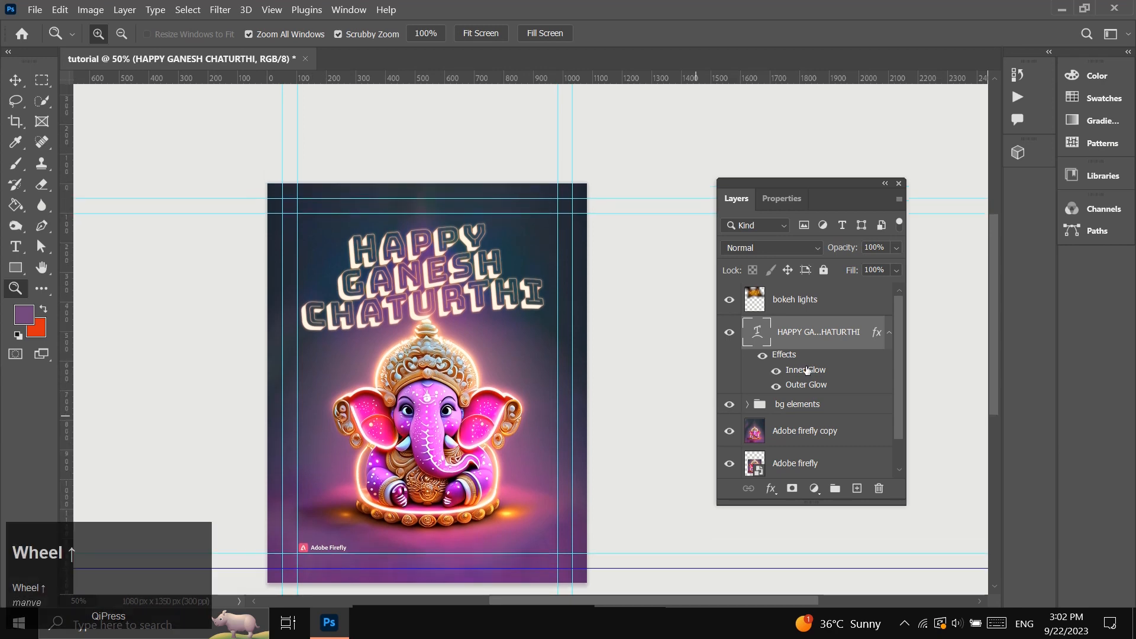
Add a new layer above bokeh lights and set the brush to 15 px with 100% hardness.
left_click(804, 305)
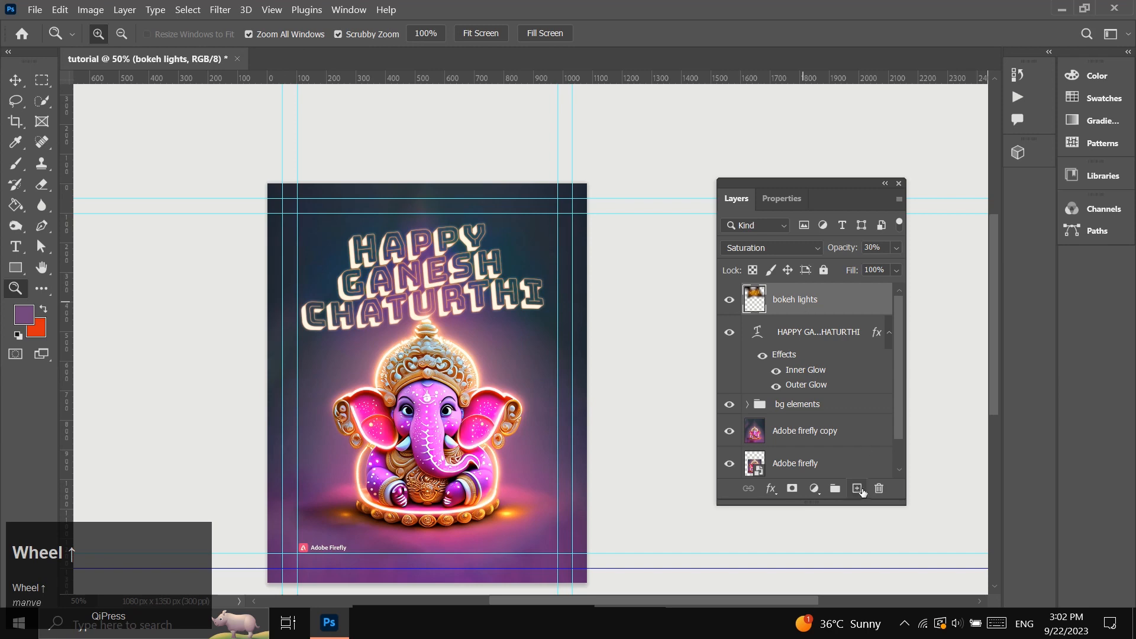
left_click(857, 489)
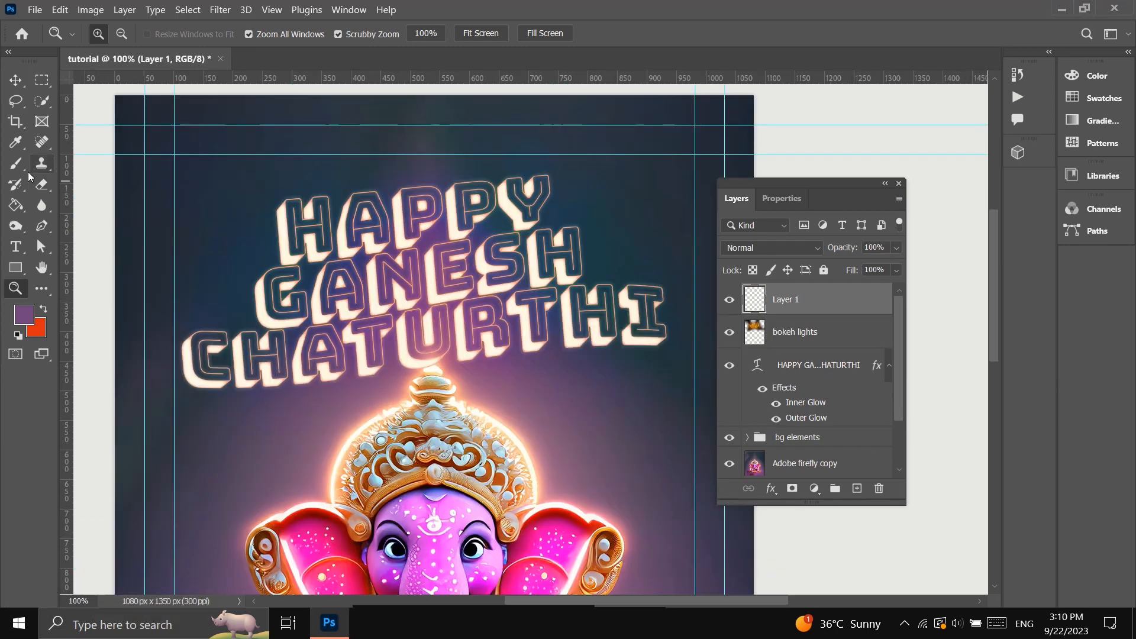
left_click(17, 164)
left_click(116, 37)
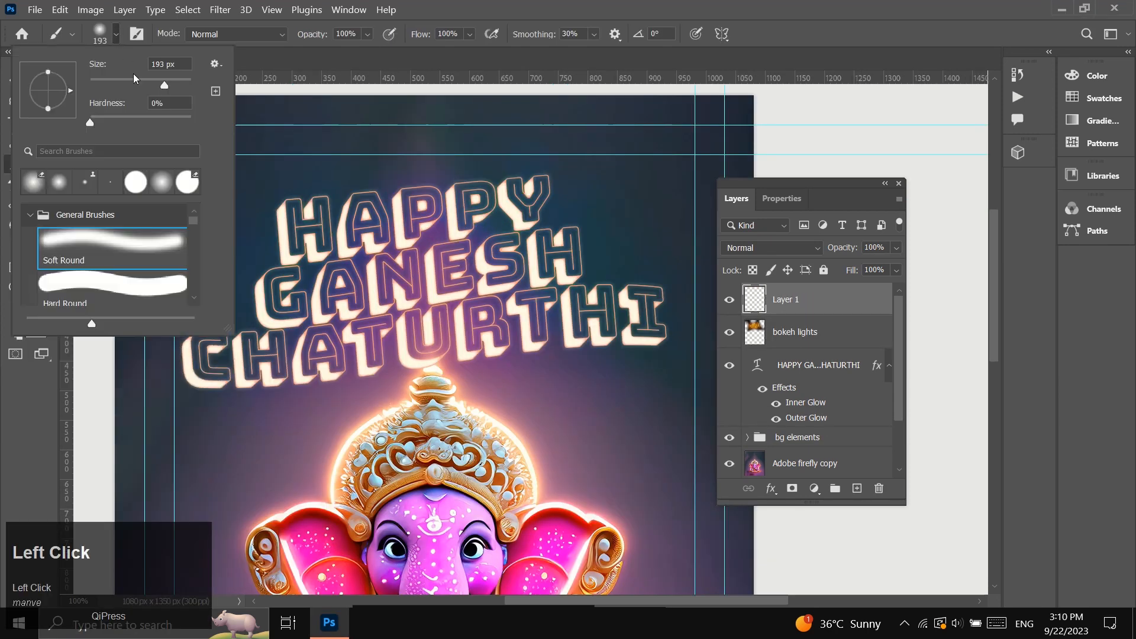
left_click_drag(117, 103, 146, 104)
type("15")
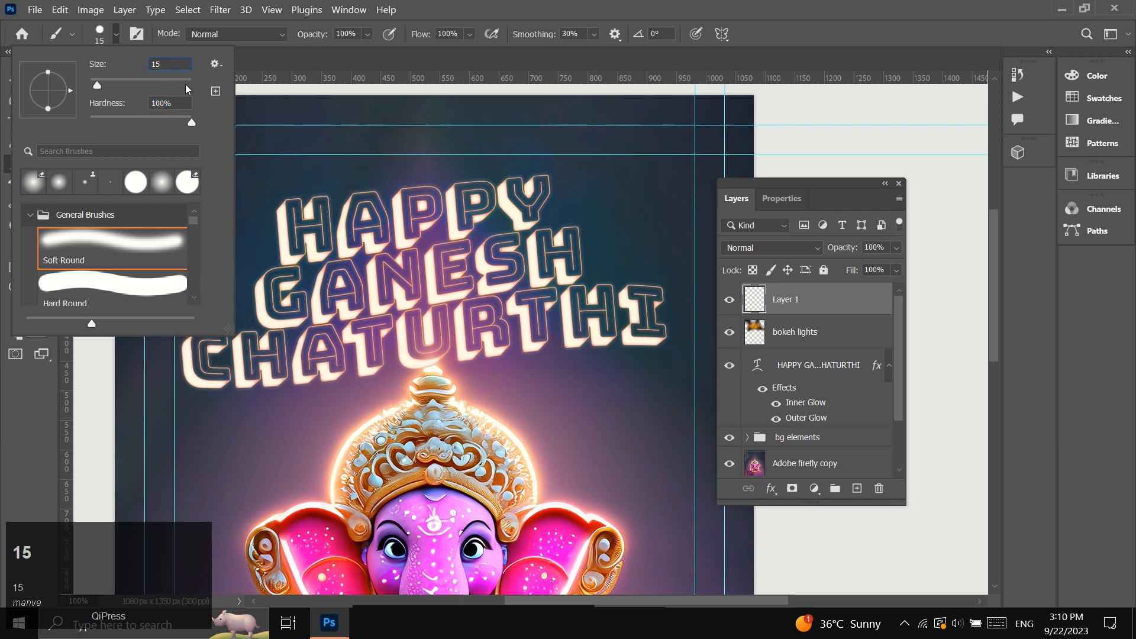
left_click(181, 104)
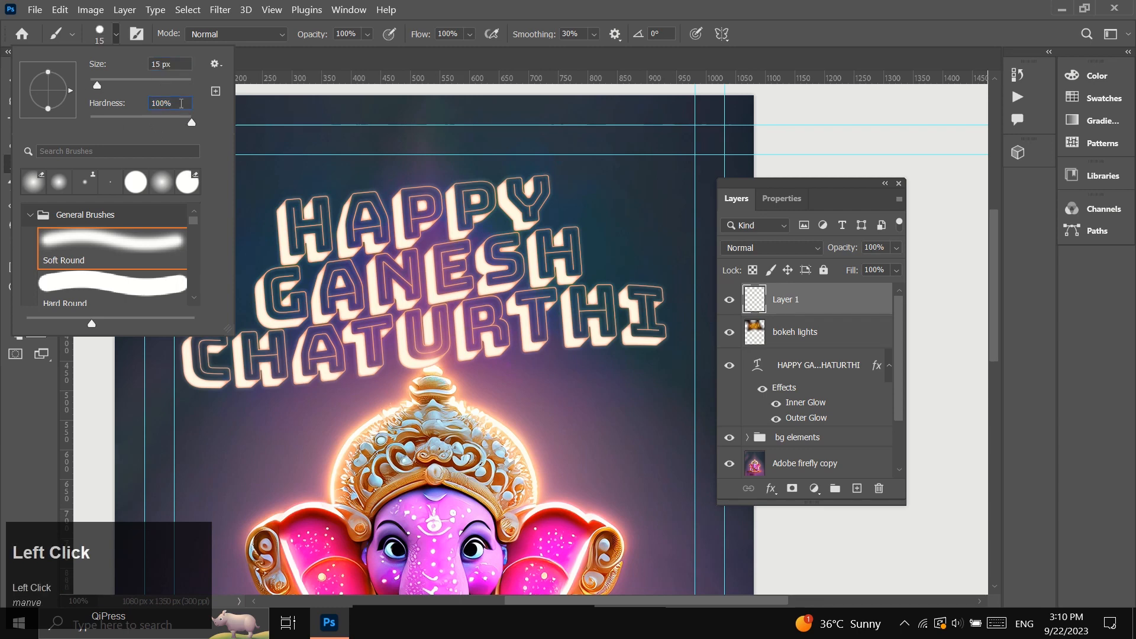
left_click(46, 395)
Set the foreground colour to white (#ffffff).
left_click(23, 315)
left_click_drag(418, 227, 337, 97)
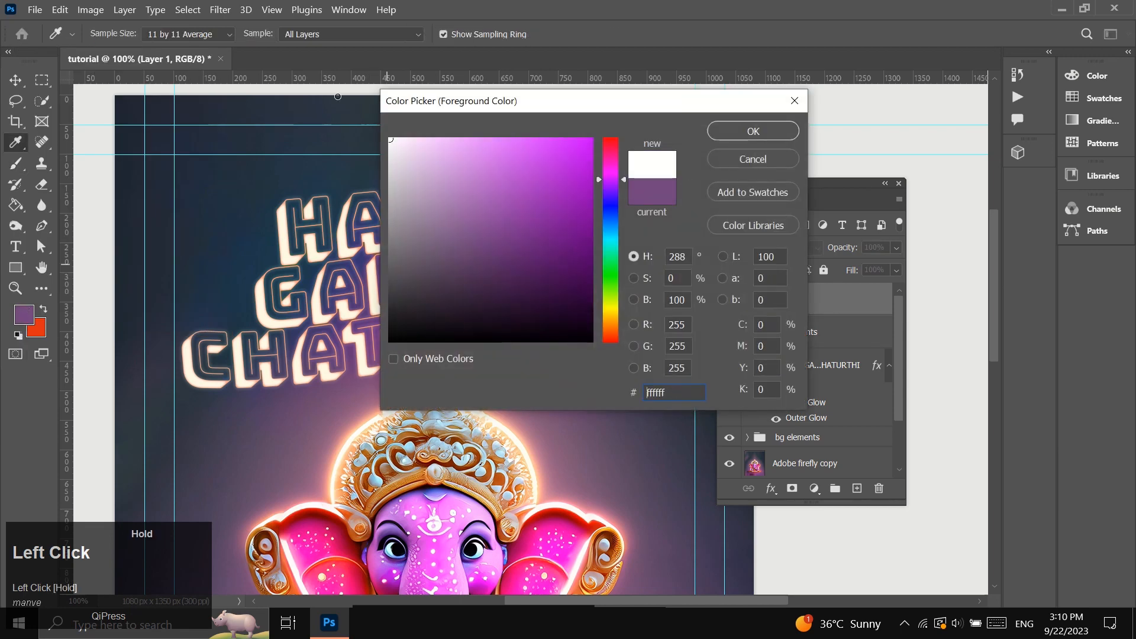
left_click(740, 131)
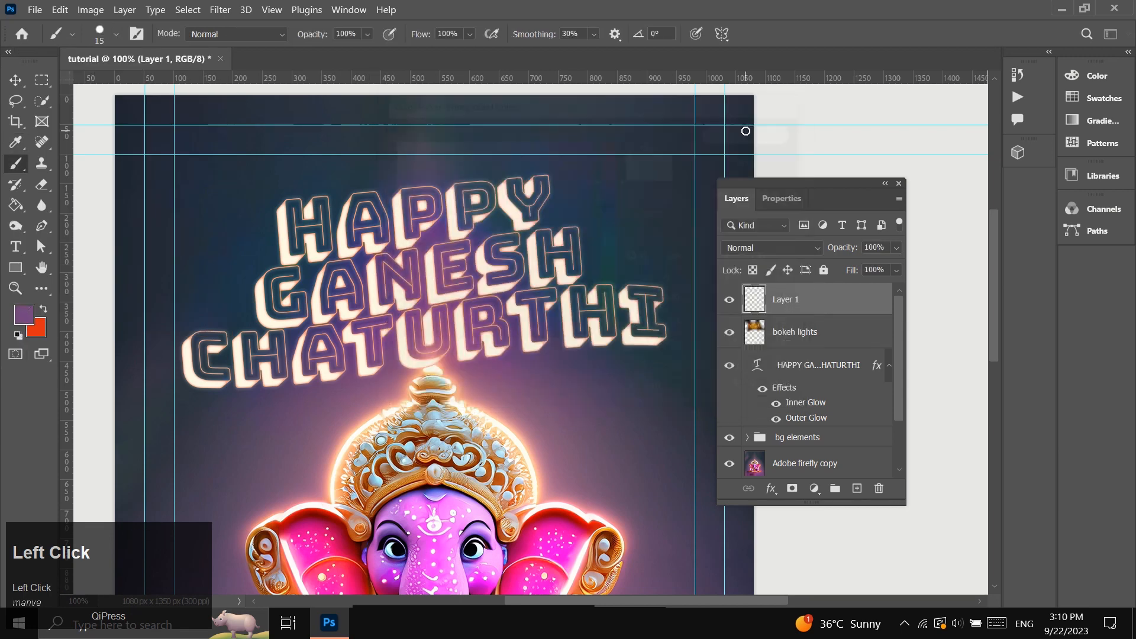
Draw a closed rectangular path with the Pen tool through the four intersections of the outer 50 px margin guides.
left_click(42, 228)
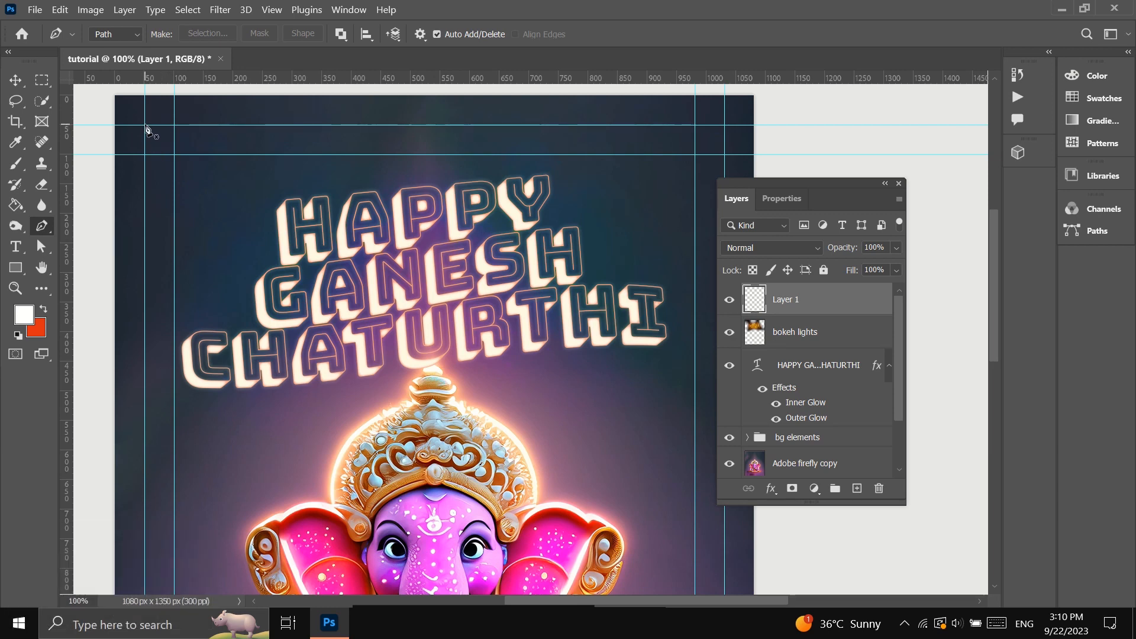
left_click(145, 126)
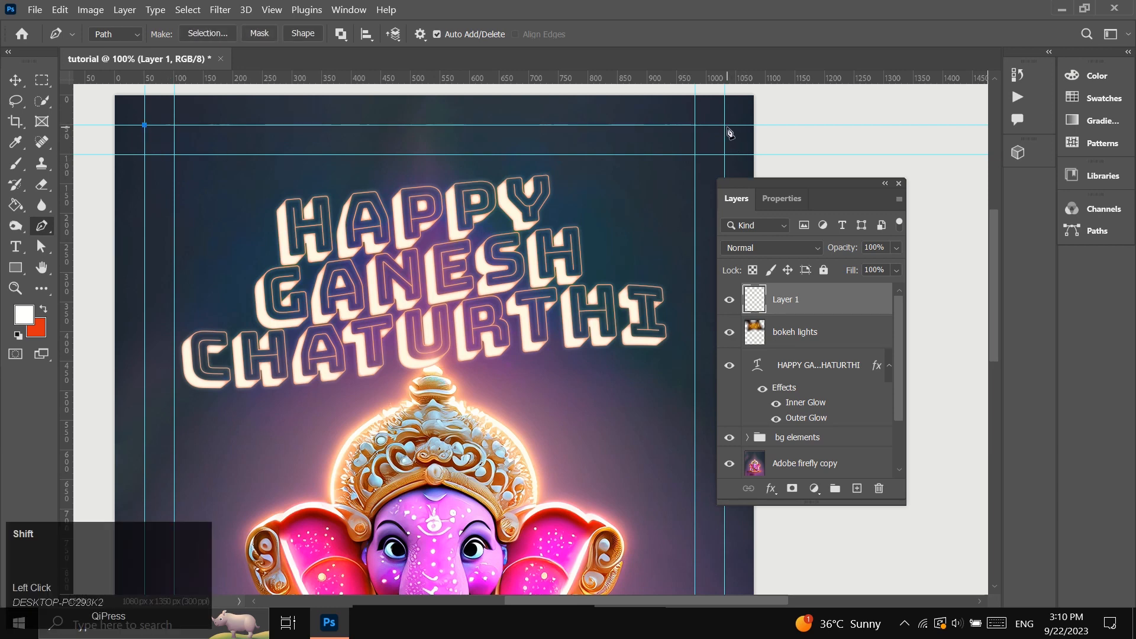
left_click(725, 126, "shift")
scroll(692, 274, "down", 8)
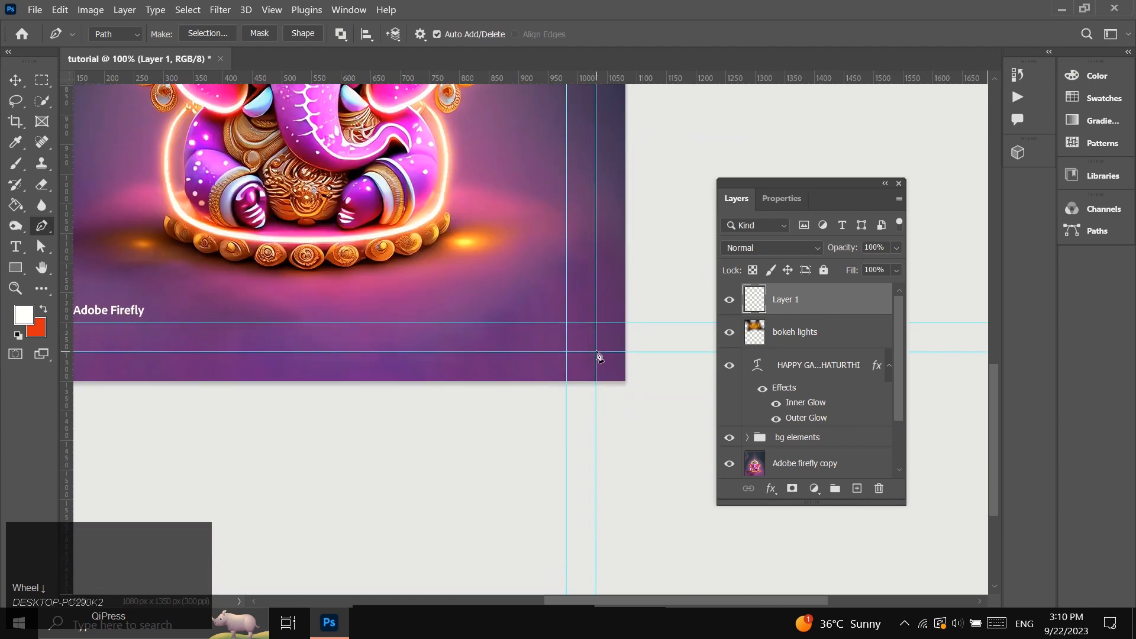
left_click(597, 352, "shift")
scroll(517, 375, "left", 7)
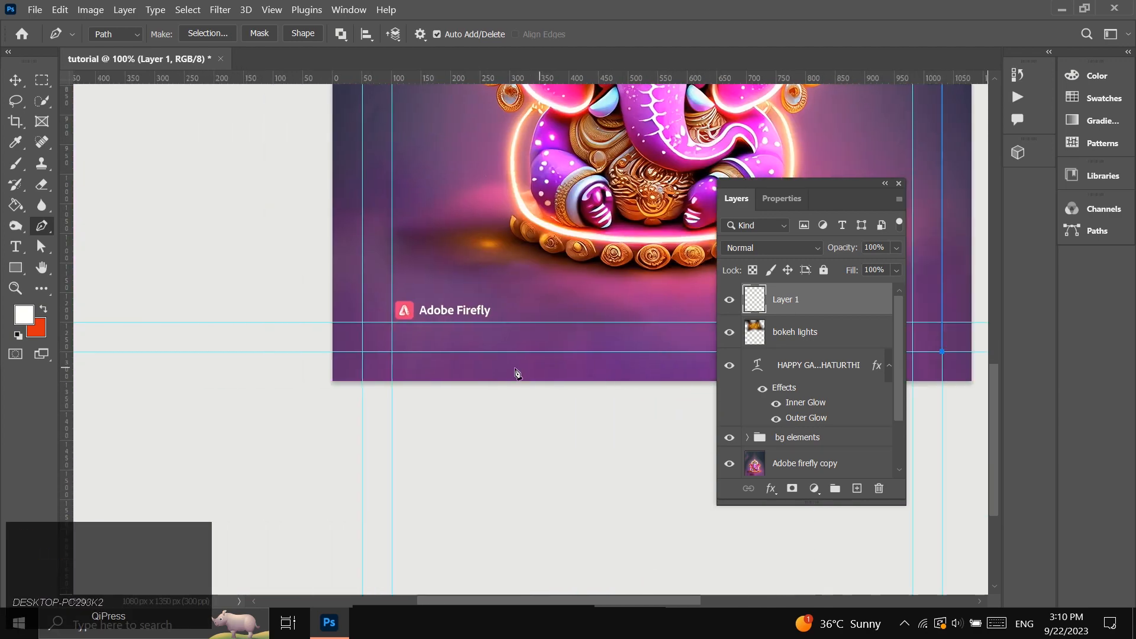
left_click(426, 352, "shift")
scroll(426, 345, "up", 8)
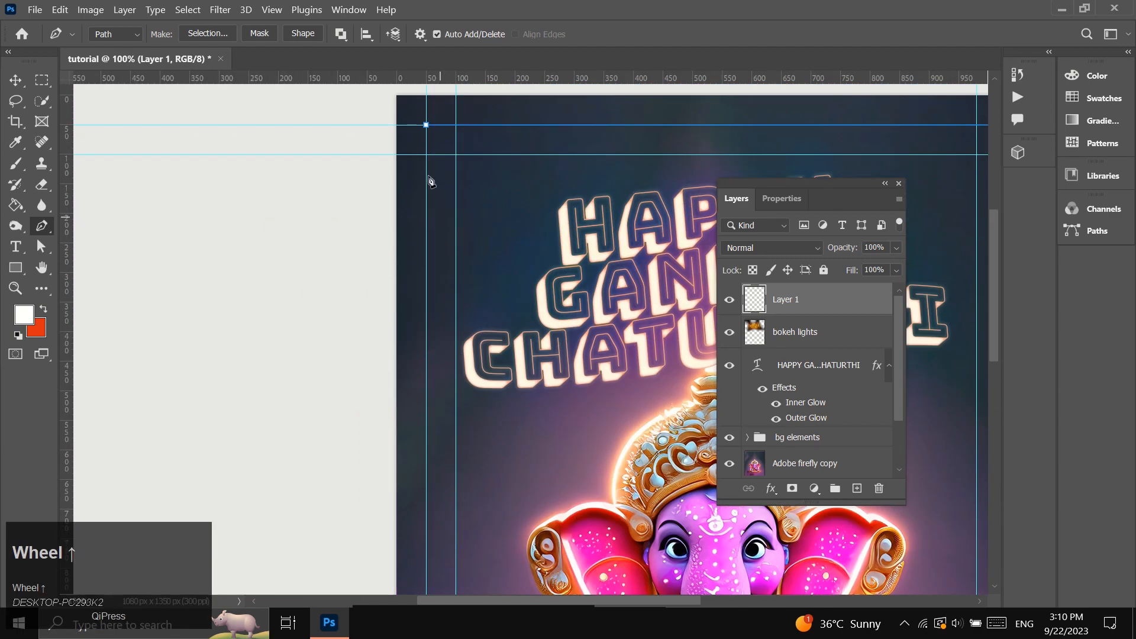
left_click(426, 125, "shift")
Stroke the rectangular path with the Brush, without simulated pressure, to make a white frame around the poster.
scroll(567, 300, "right", 1)
scroll(569, 304, "right", 5)
right_click(553, 206)
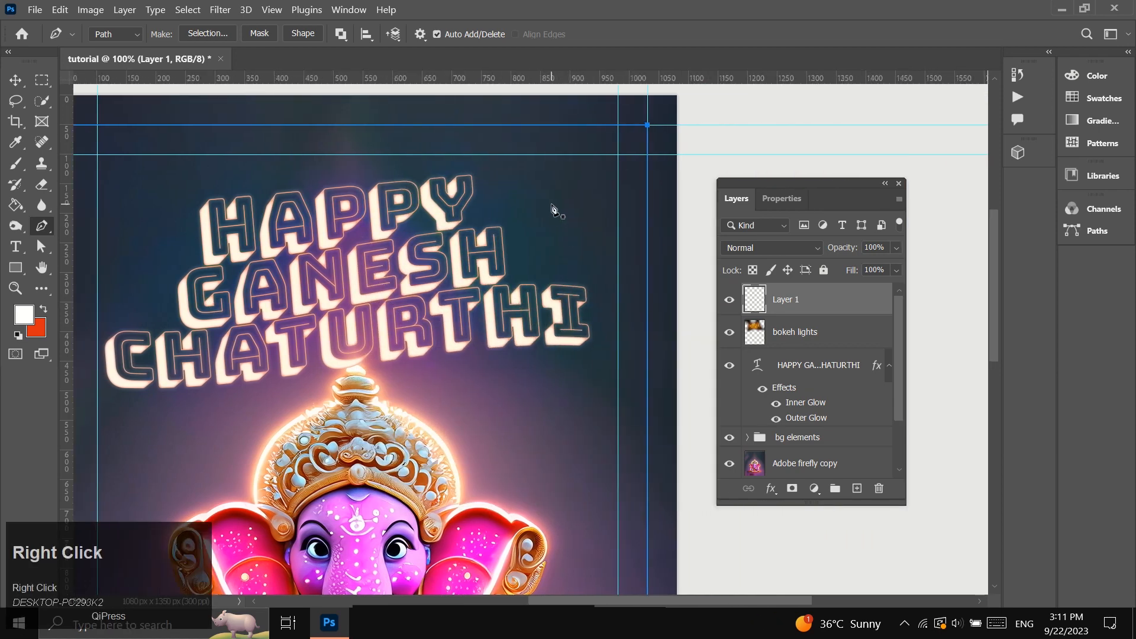
left_click(591, 312)
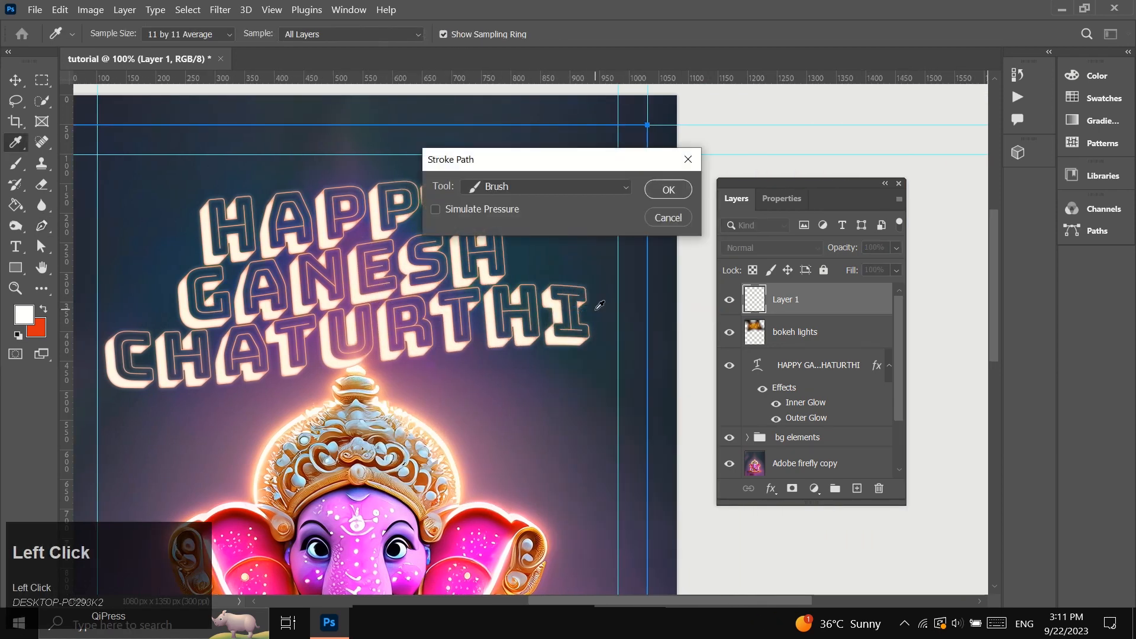
left_click(568, 187)
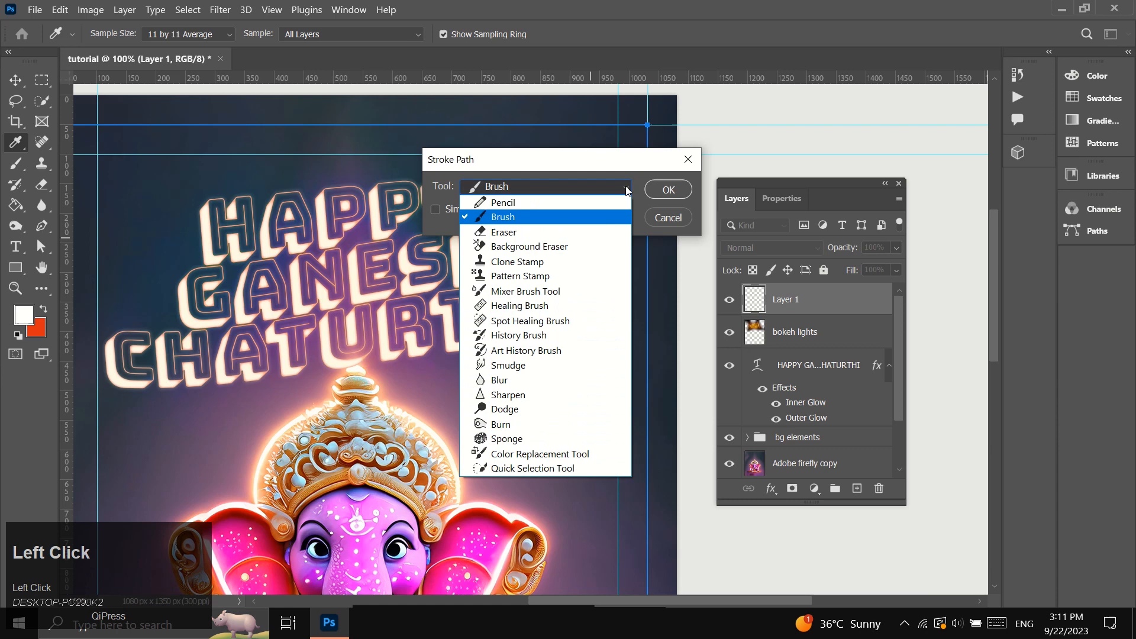
left_click(567, 217)
left_click(662, 195)
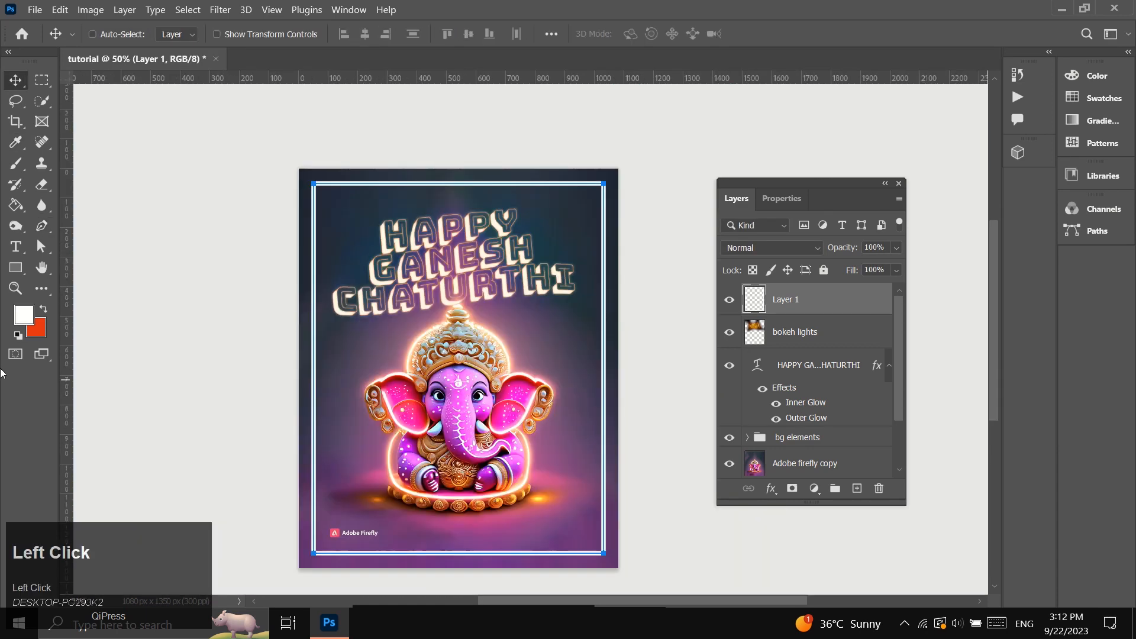
Add a Color Overlay effect to the frame on Layer 1.
left_click(16, 288)
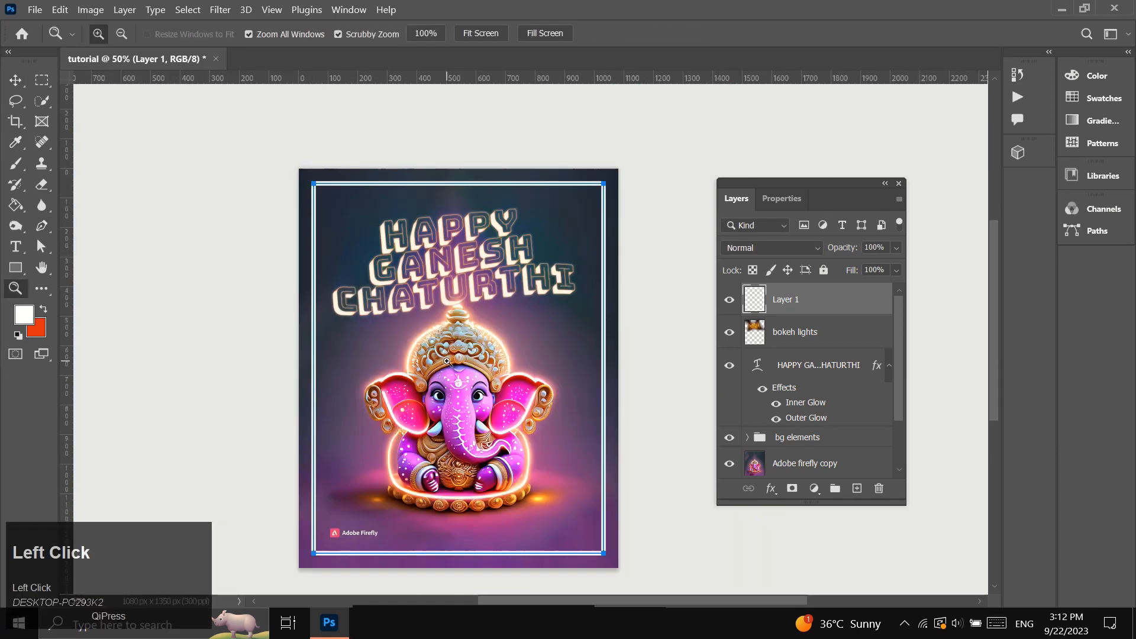
left_click(451, 363)
scroll(521, 400, "right", 4)
scroll(521, 401, "down", 2)
left_click(525, 408)
scroll(526, 411, "up", 1)
left_click(781, 491)
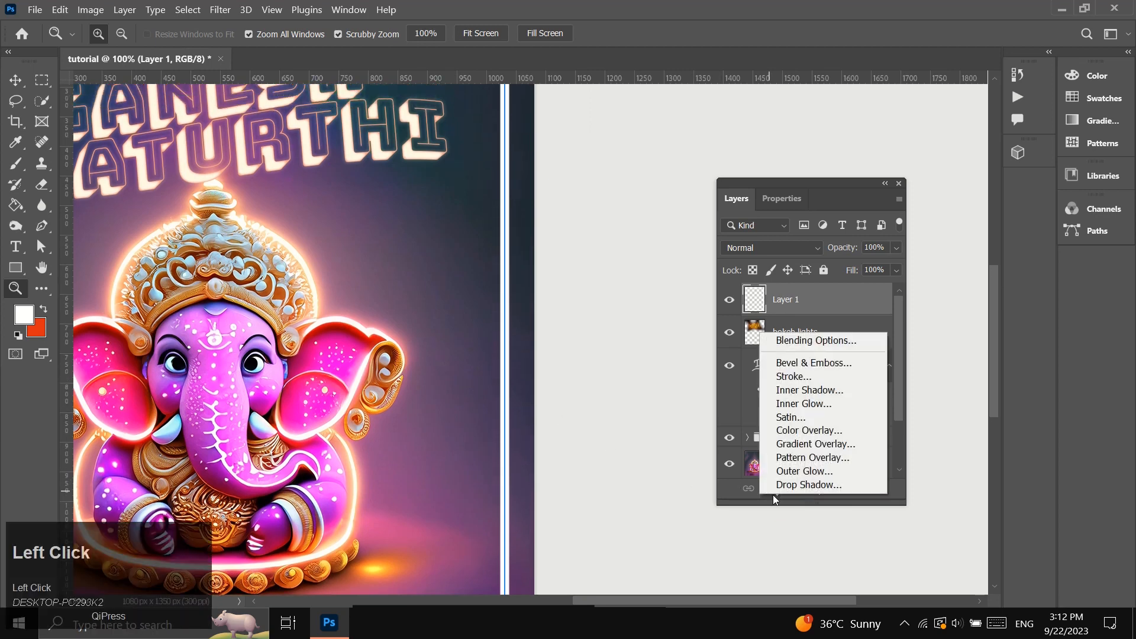
left_click(814, 450)
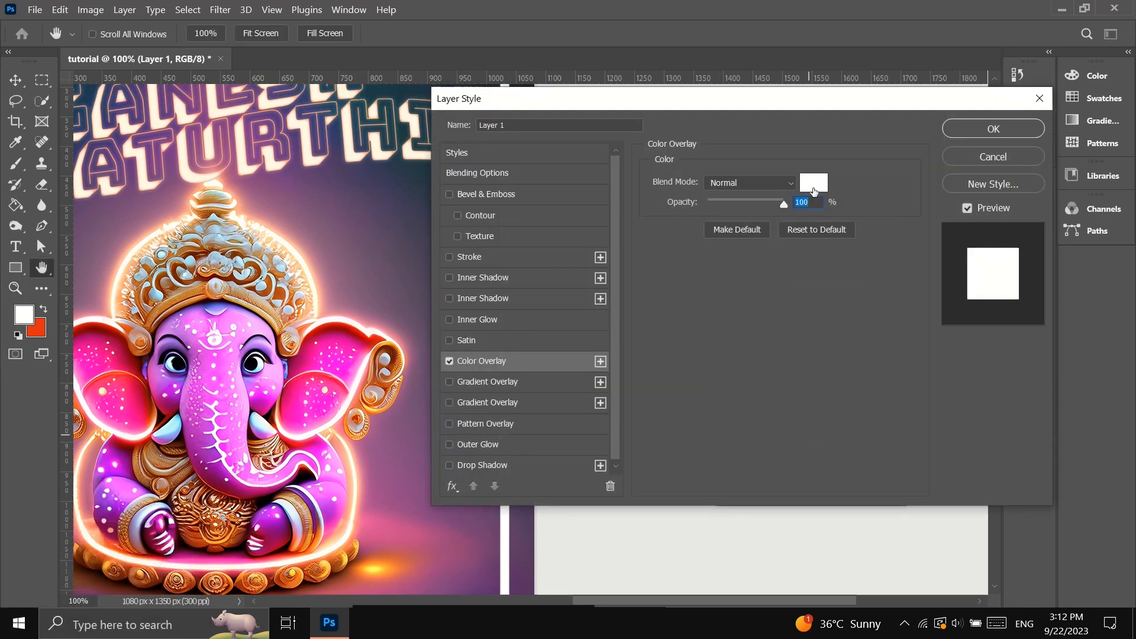
Set the frame's overlay colour to a bright pink, sampled from the elephant's ear and then brightened.
left_click(814, 184)
left_click(231, 316)
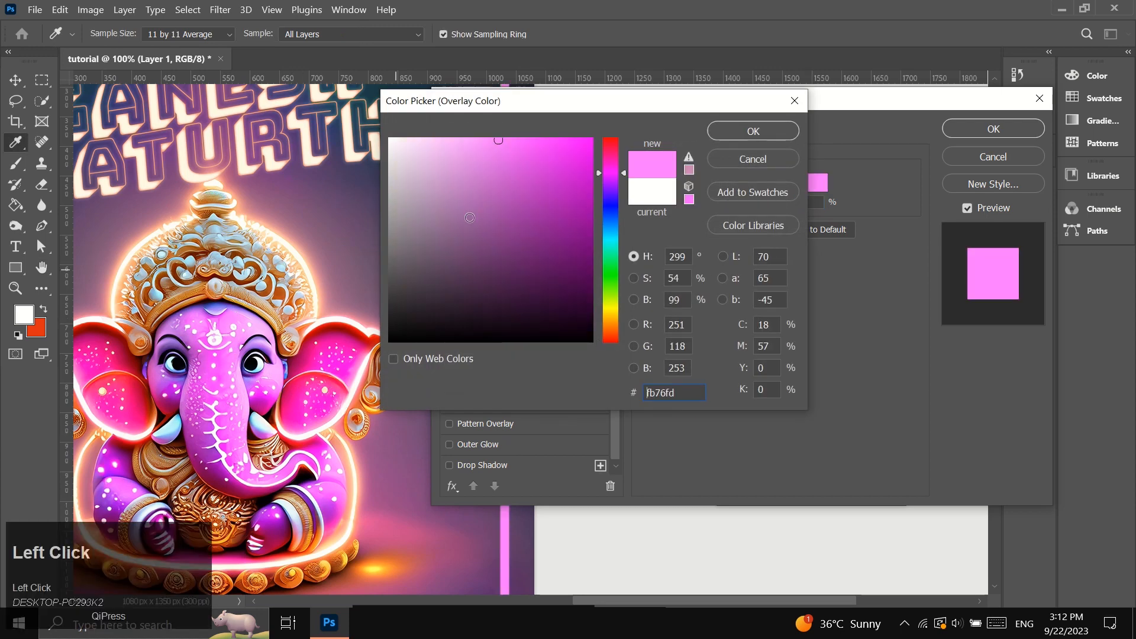
left_click(591, 140)
left_click(612, 170)
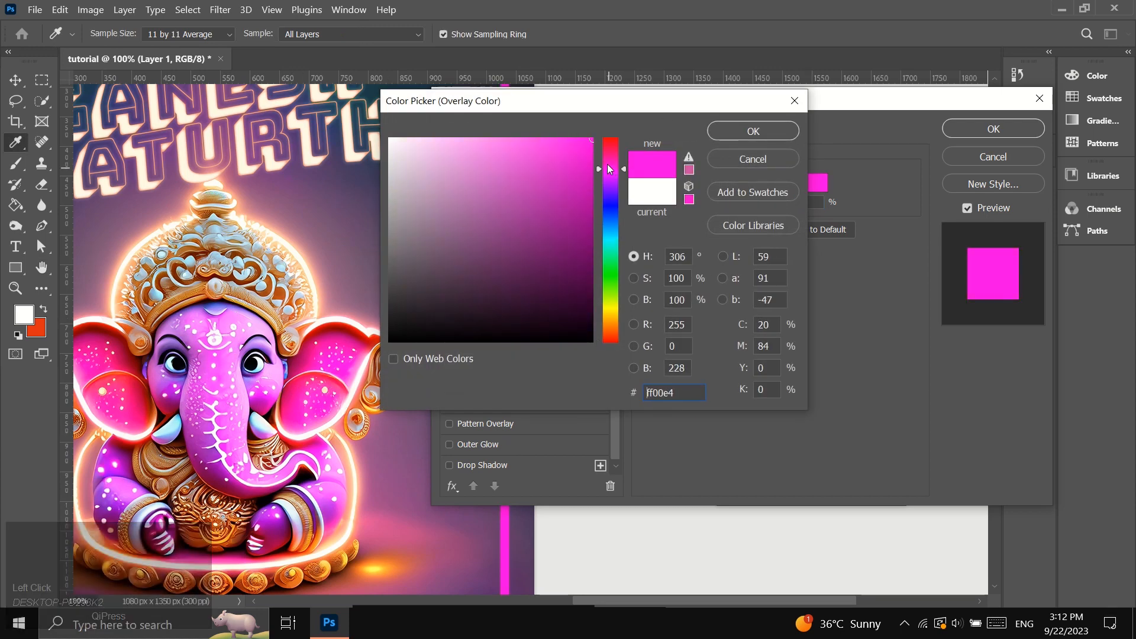
left_click(332, 335)
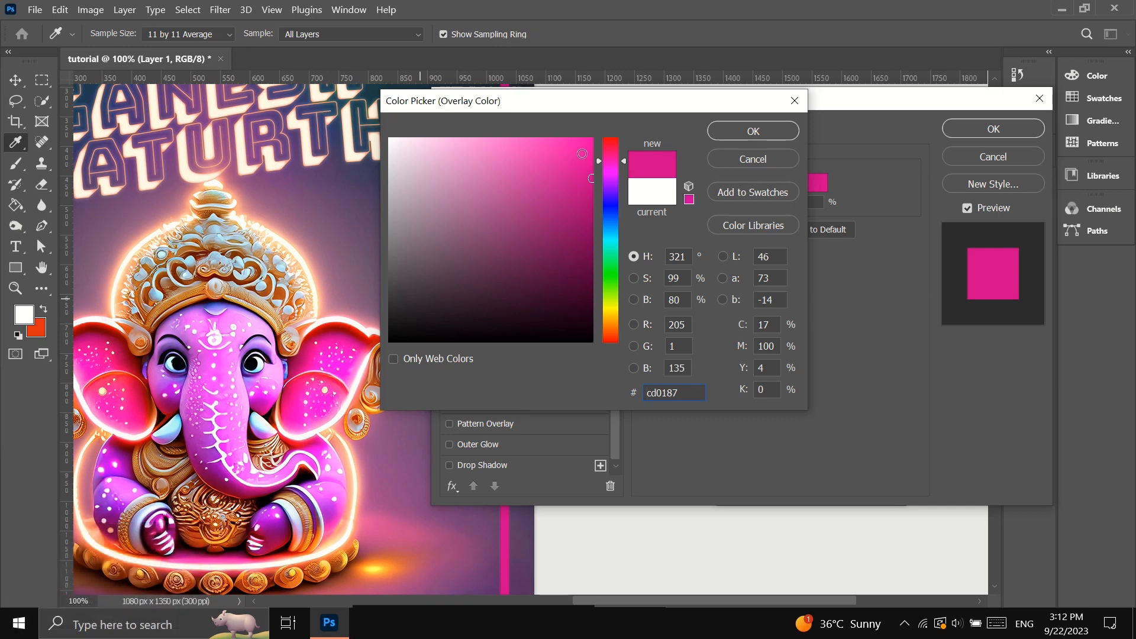
left_click(332, 334)
left_click(737, 131)
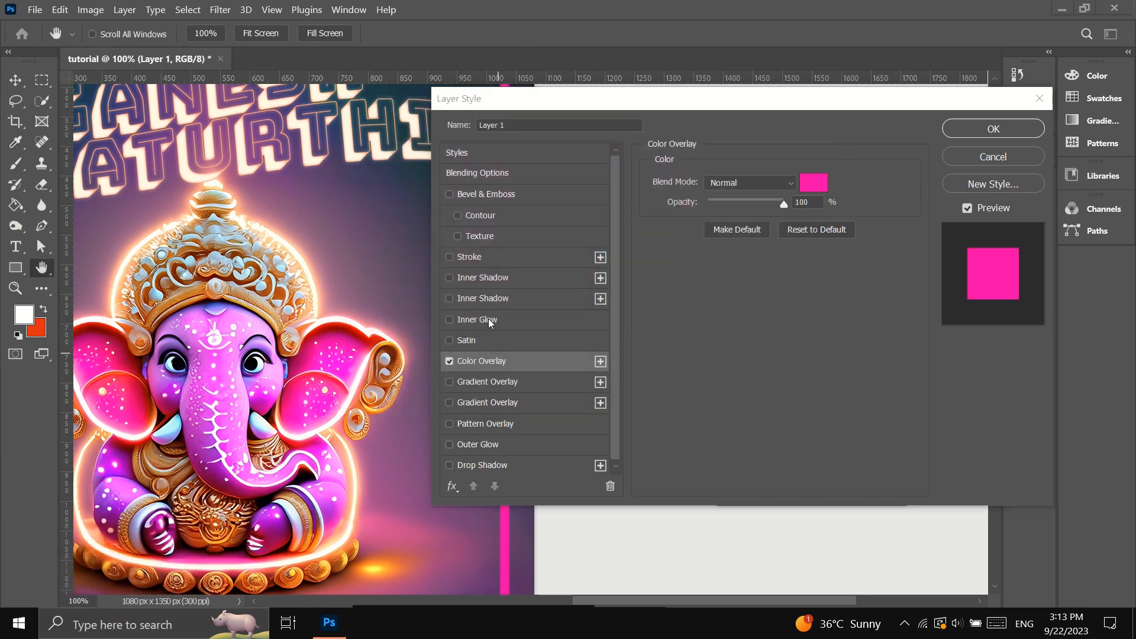
Add an Inner Glow to the frame and make the first colour stop of its gradient white.
left_click(450, 320)
left_click(520, 320)
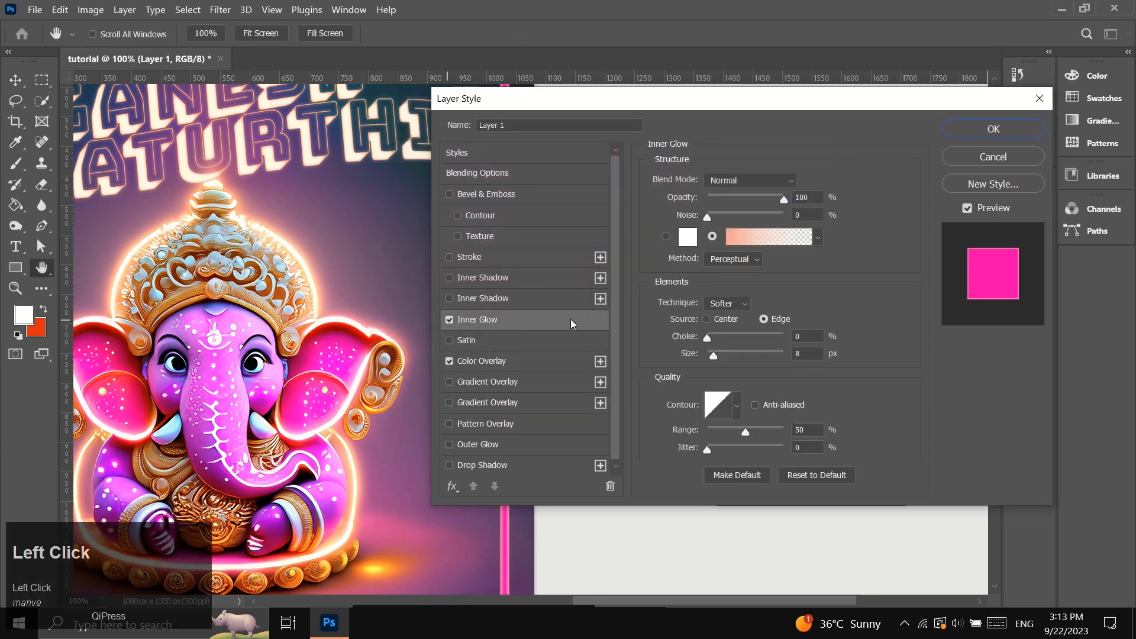
left_click(779, 239)
left_click(778, 443)
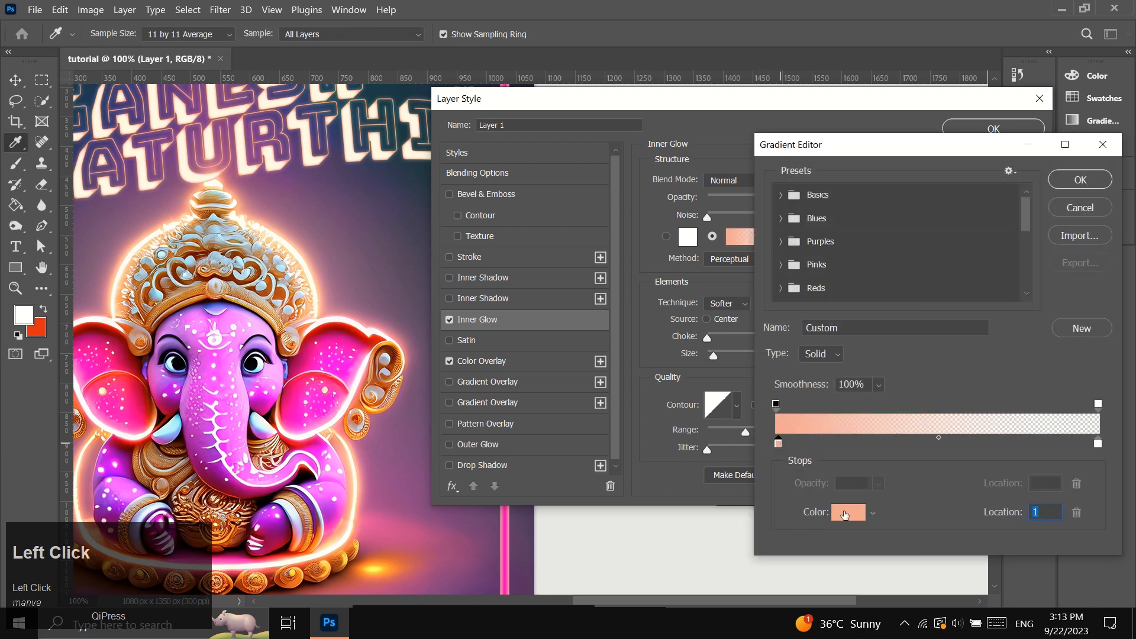
double_click(779, 443)
left_click_drag(484, 239, 389, 138)
left_click(753, 131)
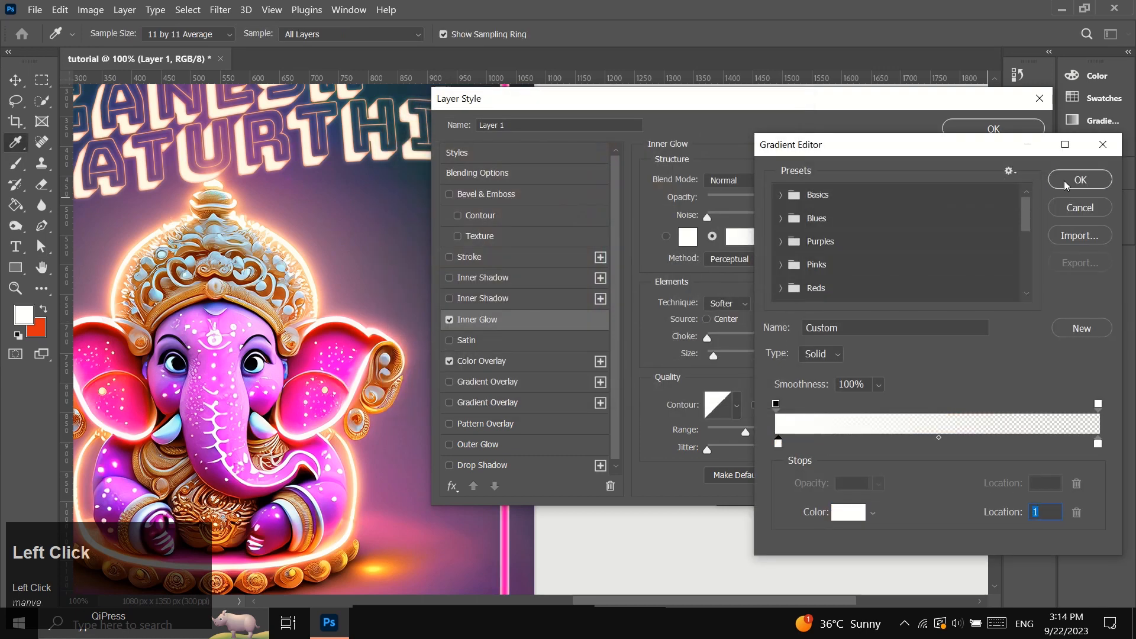
left_click(1071, 180)
Set the inner glow's source to Center, its contour to the half-round curve and its size to 18 px.
left_click(707, 320)
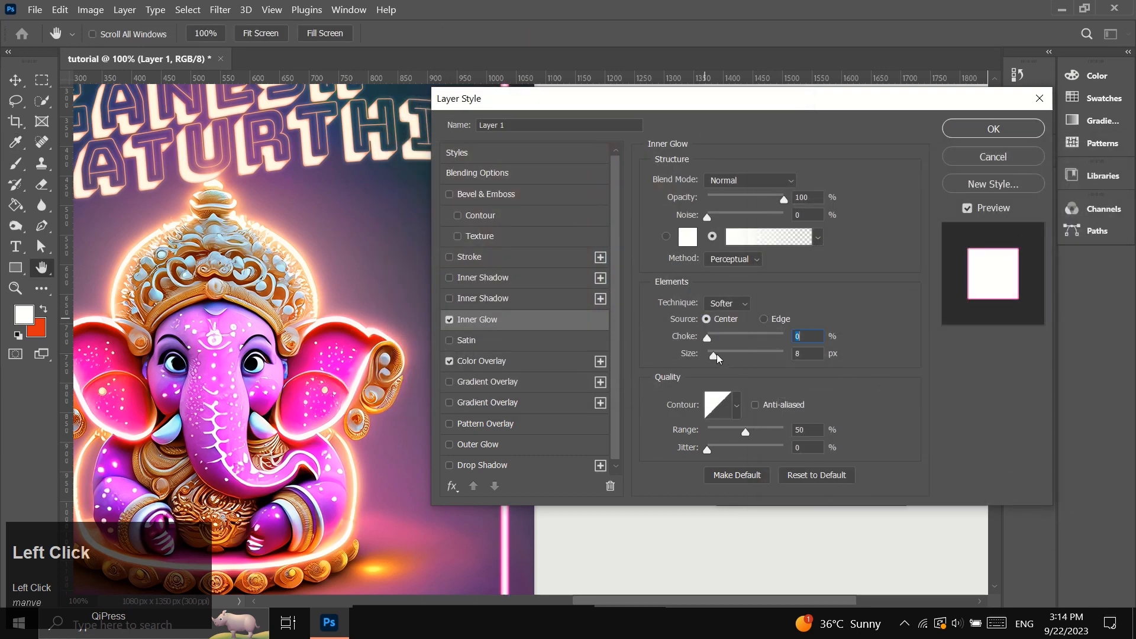
left_click_drag(716, 355, 716, 354)
left_click(737, 406)
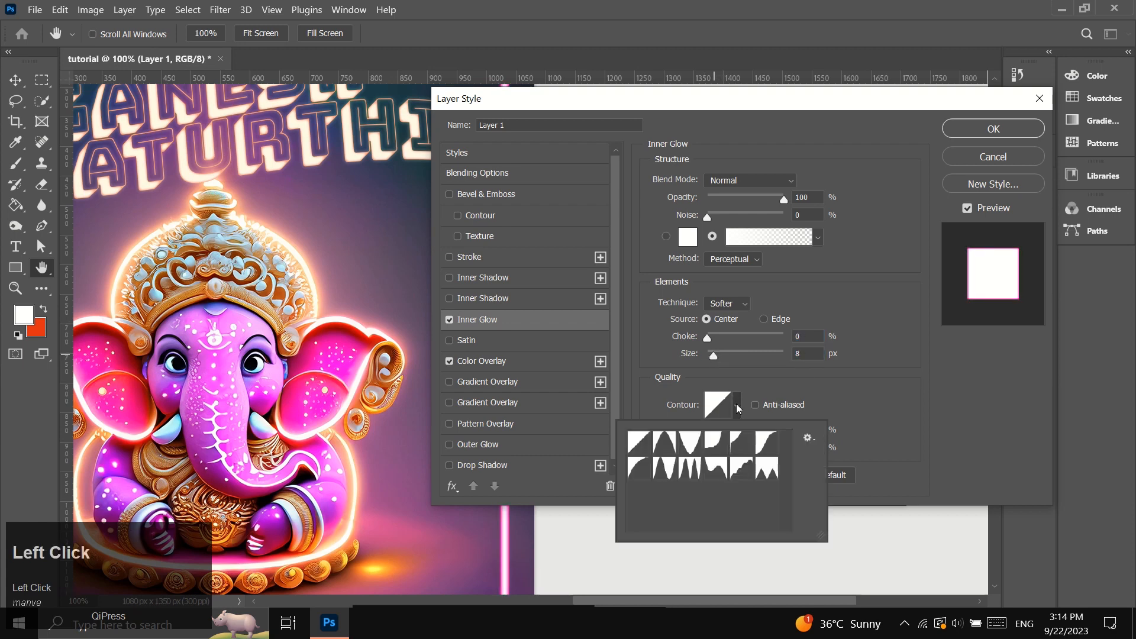
left_click(634, 475)
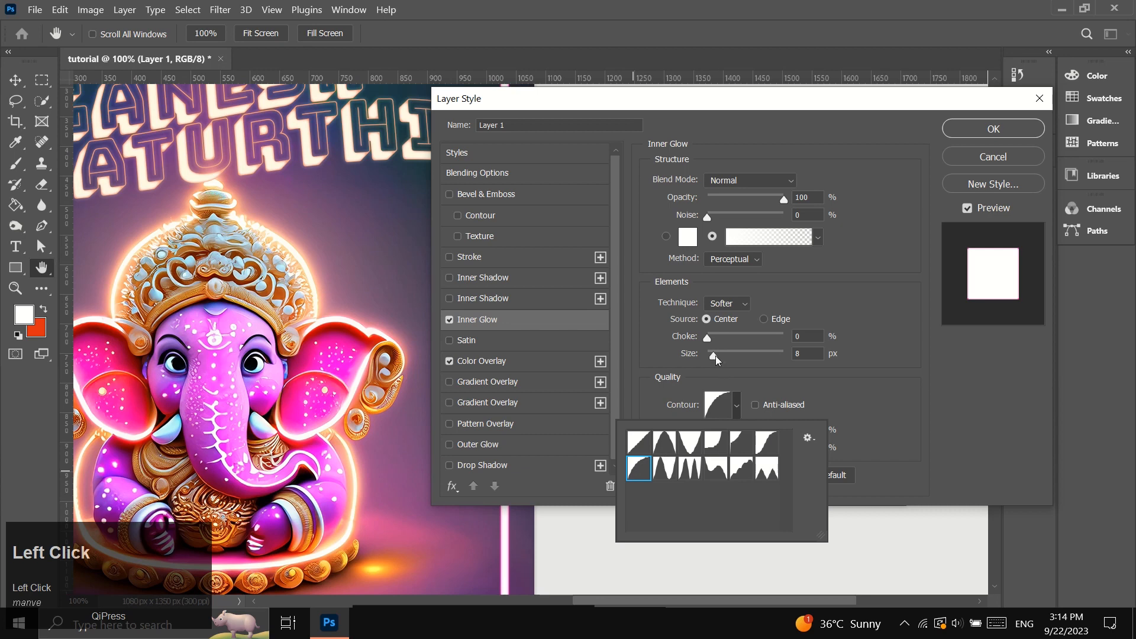
left_click(716, 356)
left_click_drag(716, 357, 716, 355)
type("18")
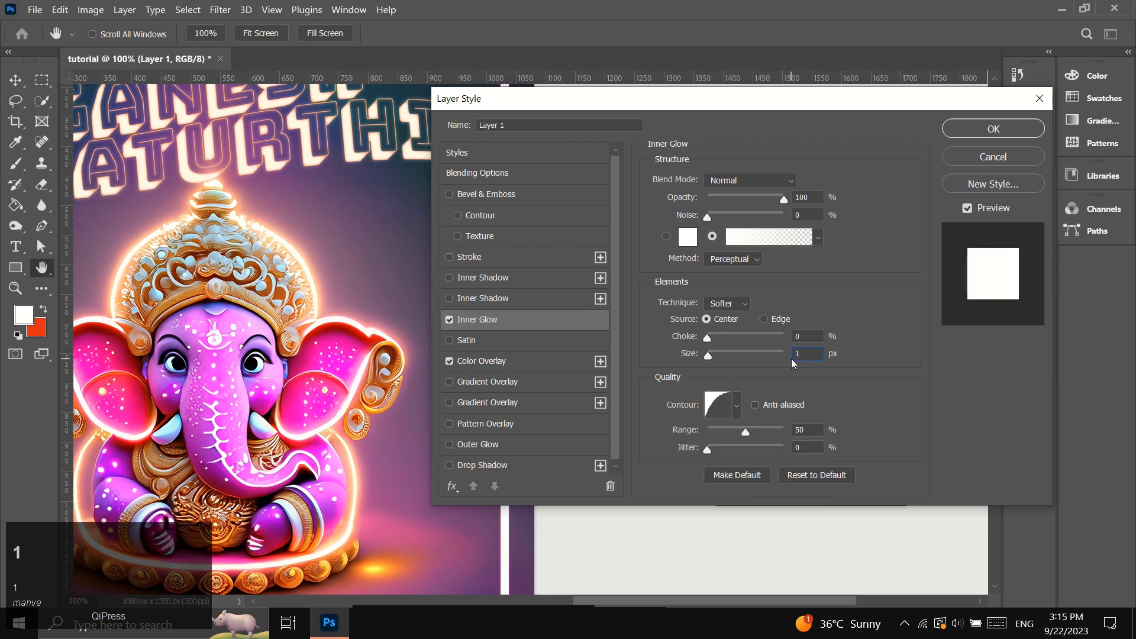
left_click(813, 372)
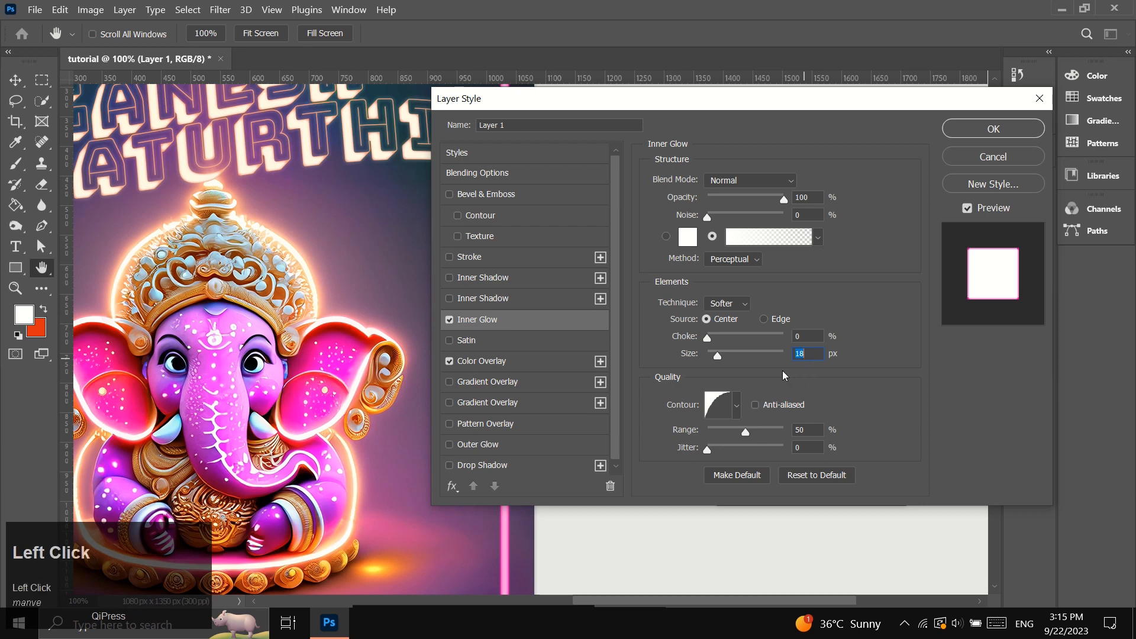
Add an Outer Glow to the frame in a solid bright pink, sampled from the elephant's ear and then brightened.
left_click(488, 448)
left_click(690, 243)
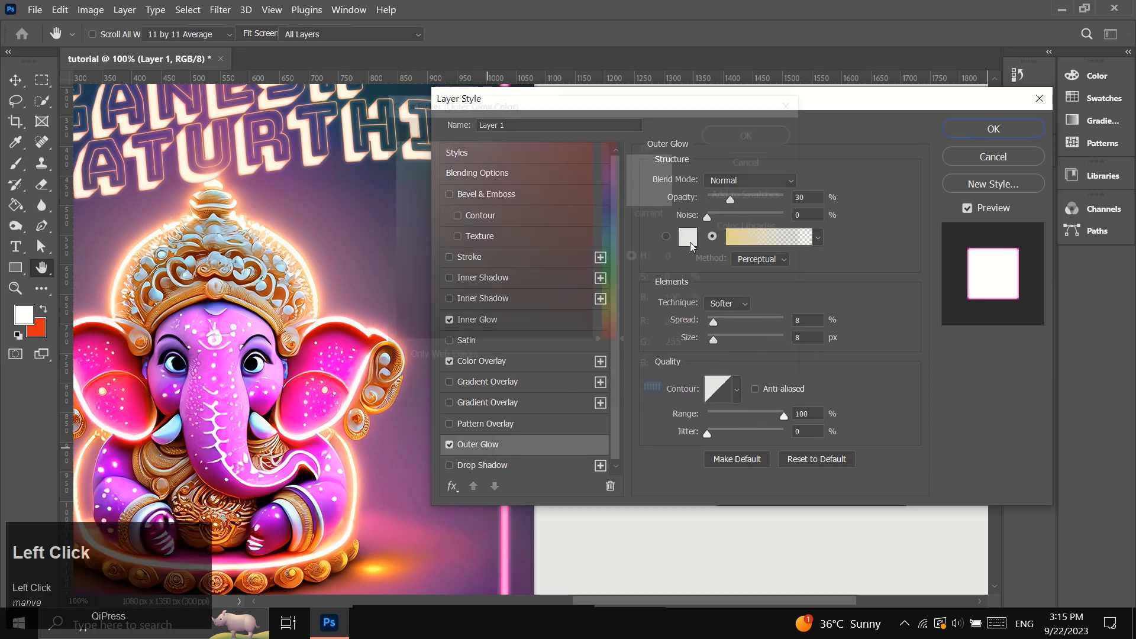
left_click(337, 338)
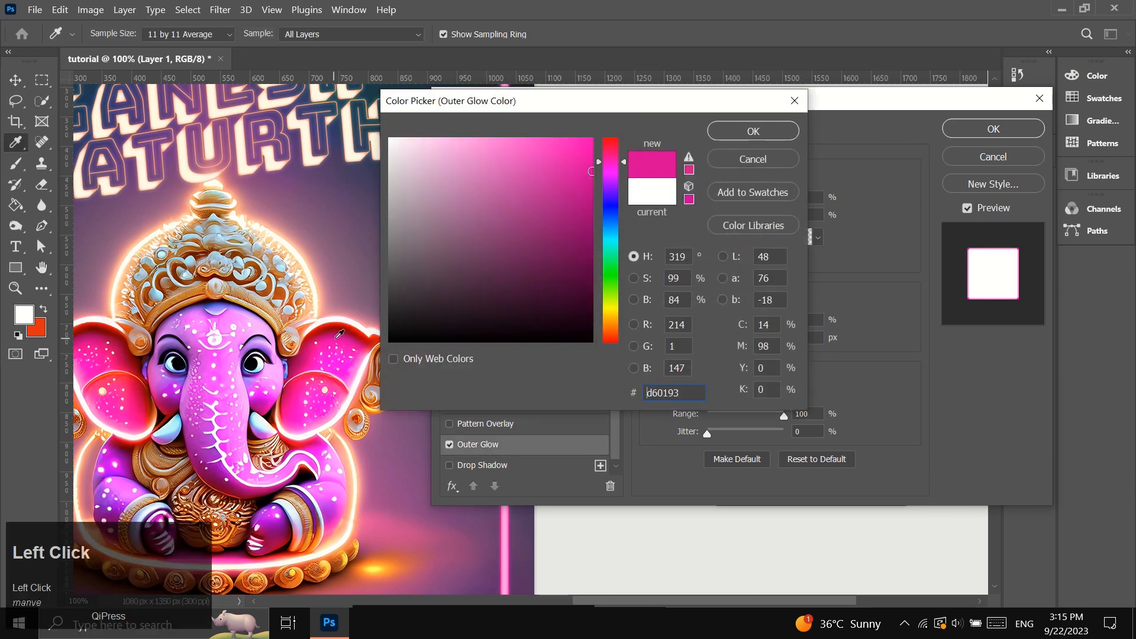
left_click_drag(591, 139, 619, 170)
left_click(743, 132)
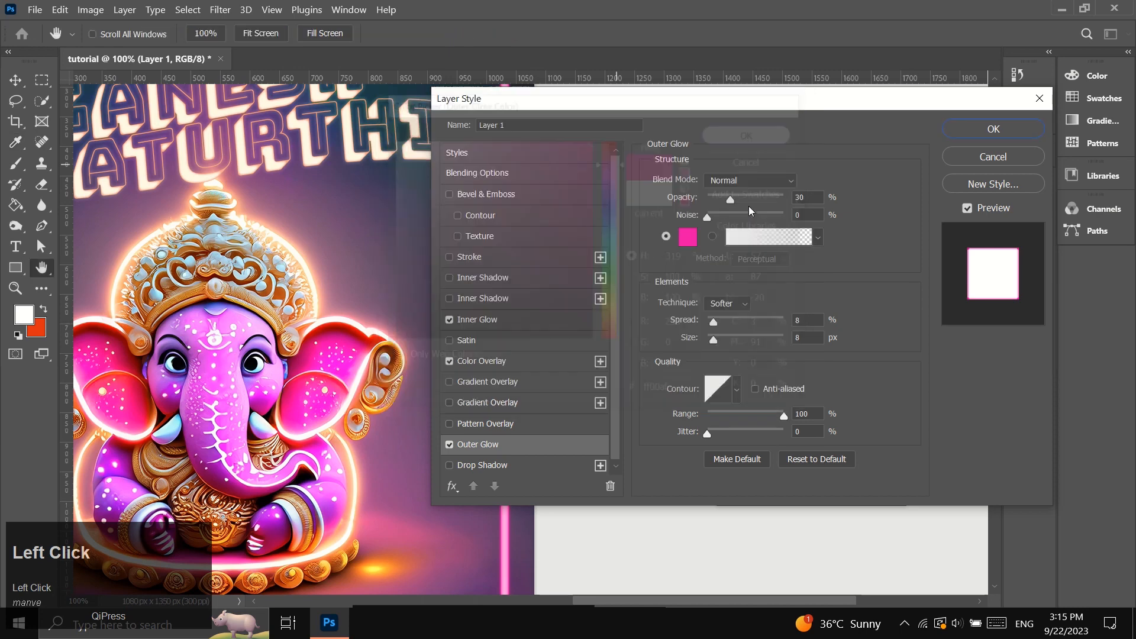
Set the frame's Outer Glow to Linear Dodge (Add) with 51% opacity, 0% spread and a size of 43 px.
left_click(715, 326)
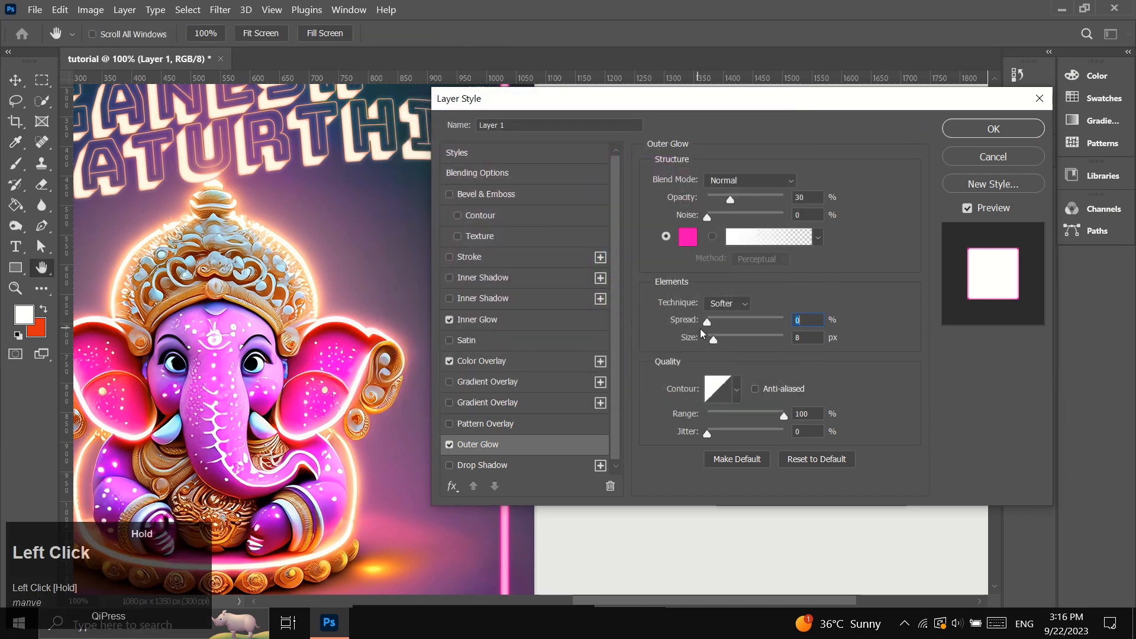
left_click(773, 180)
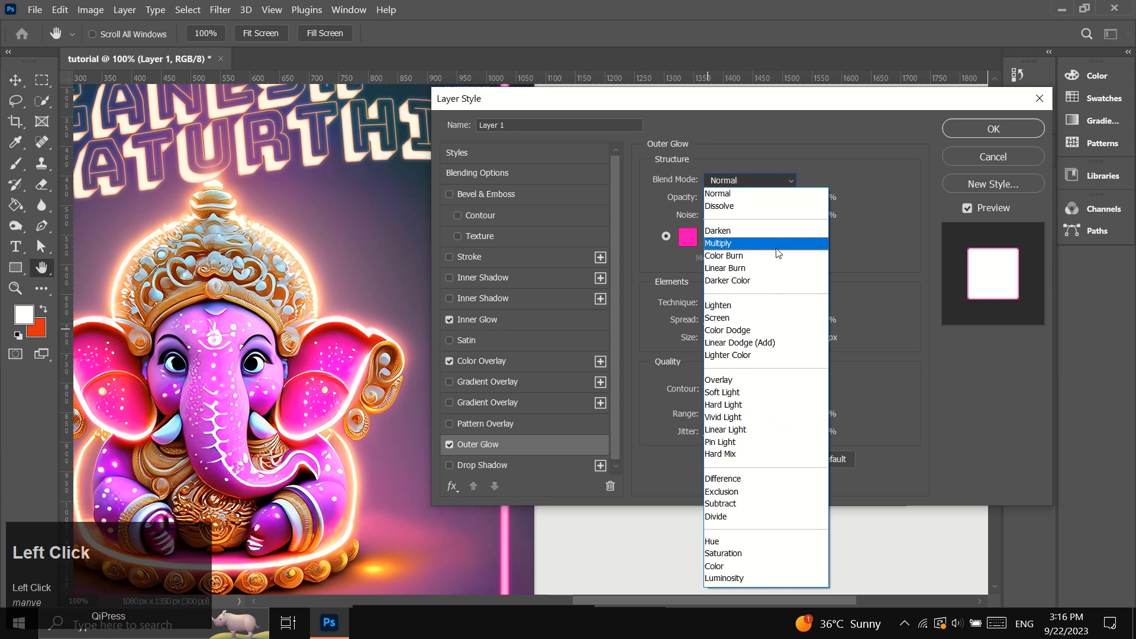
left_click(743, 343)
left_click_drag(736, 209, 787, 200)
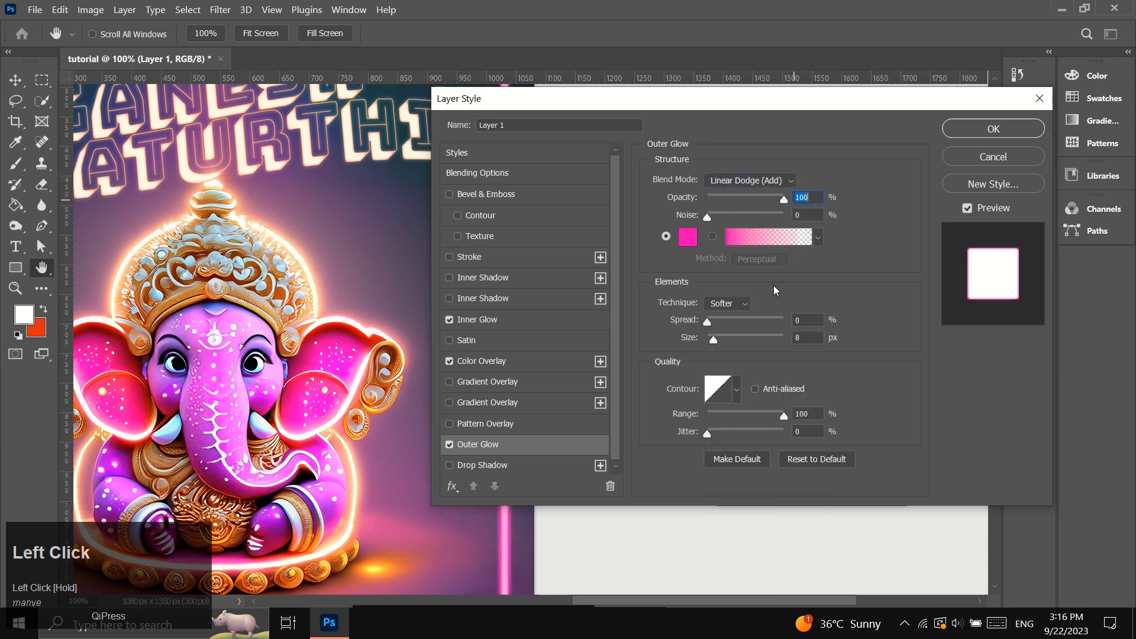
left_click_drag(718, 343, 722, 339)
left_click(747, 197)
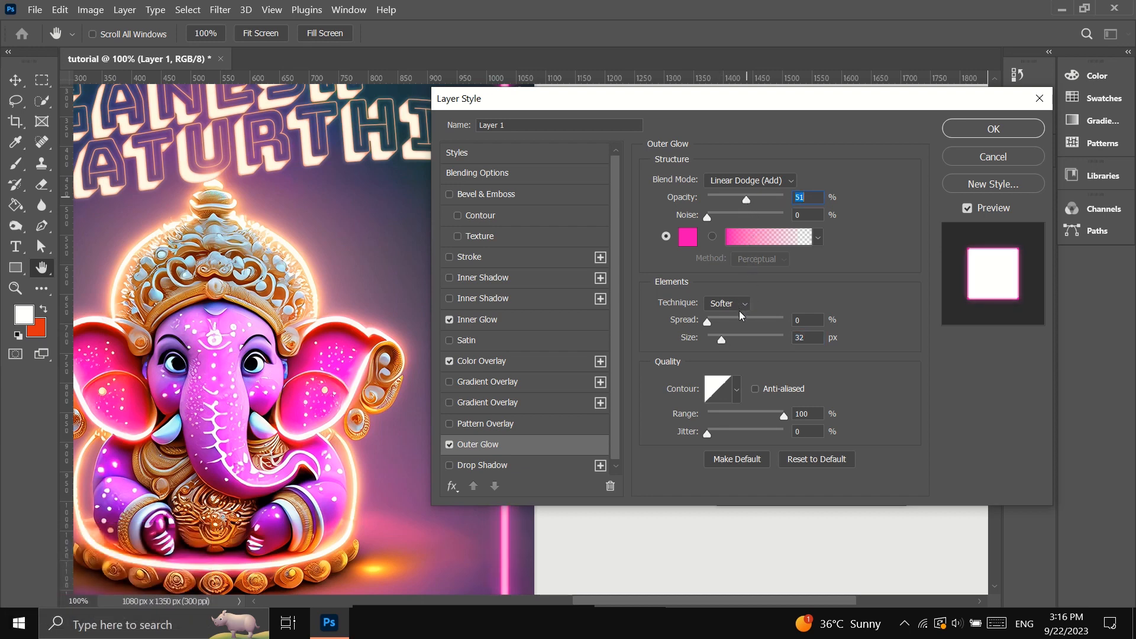
left_click(726, 339)
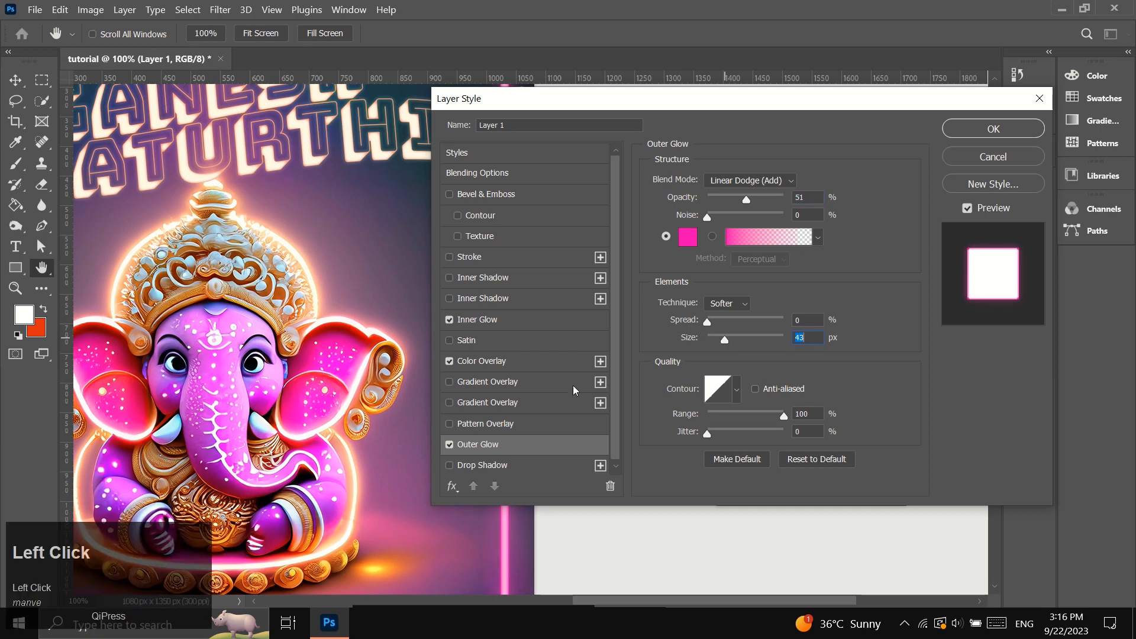
Add a Drop Shadow to the frame and set its colour to bright pink #ff00a8.
scroll(481, 466, "down", 1)
left_click(482, 465)
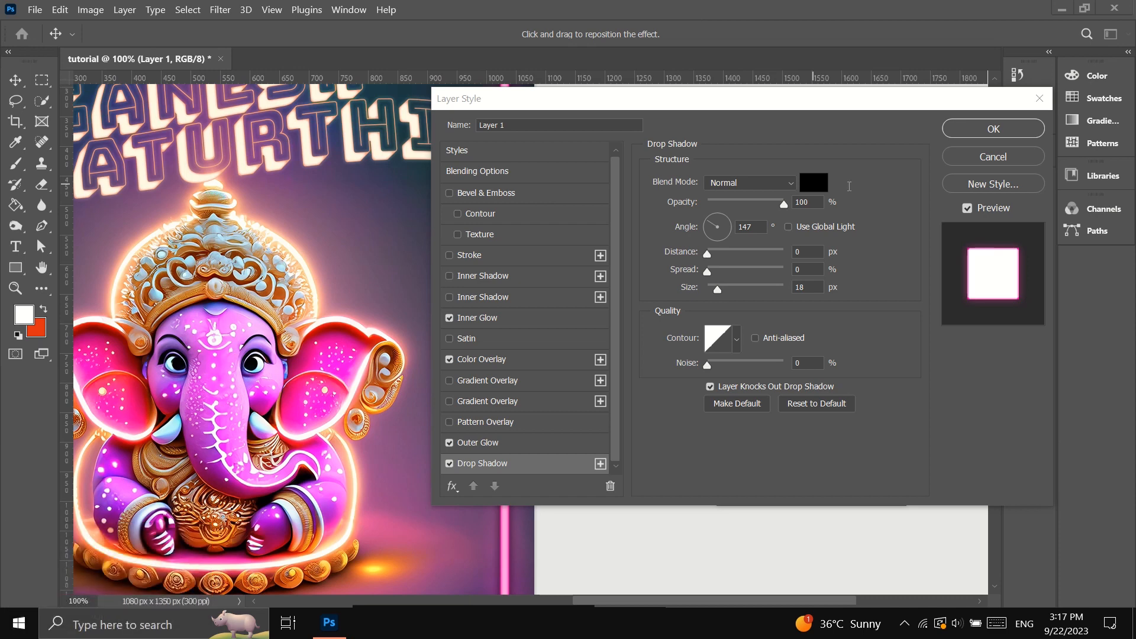
left_click(815, 185)
left_click(614, 172)
left_click_drag(614, 174, 613, 169)
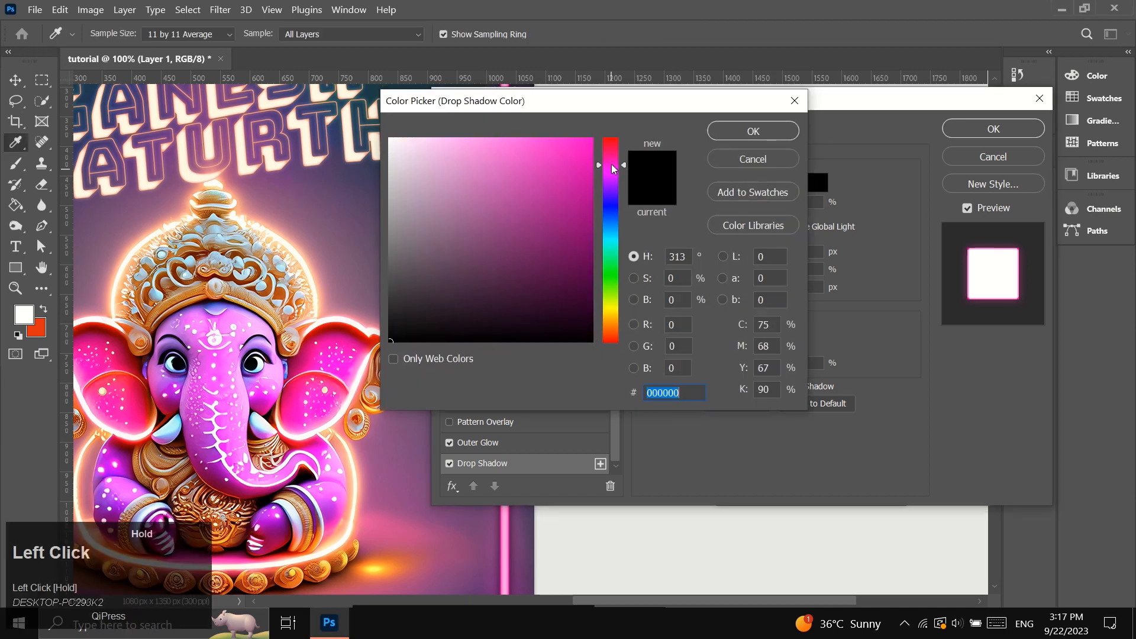
left_click(593, 138)
left_click(611, 161)
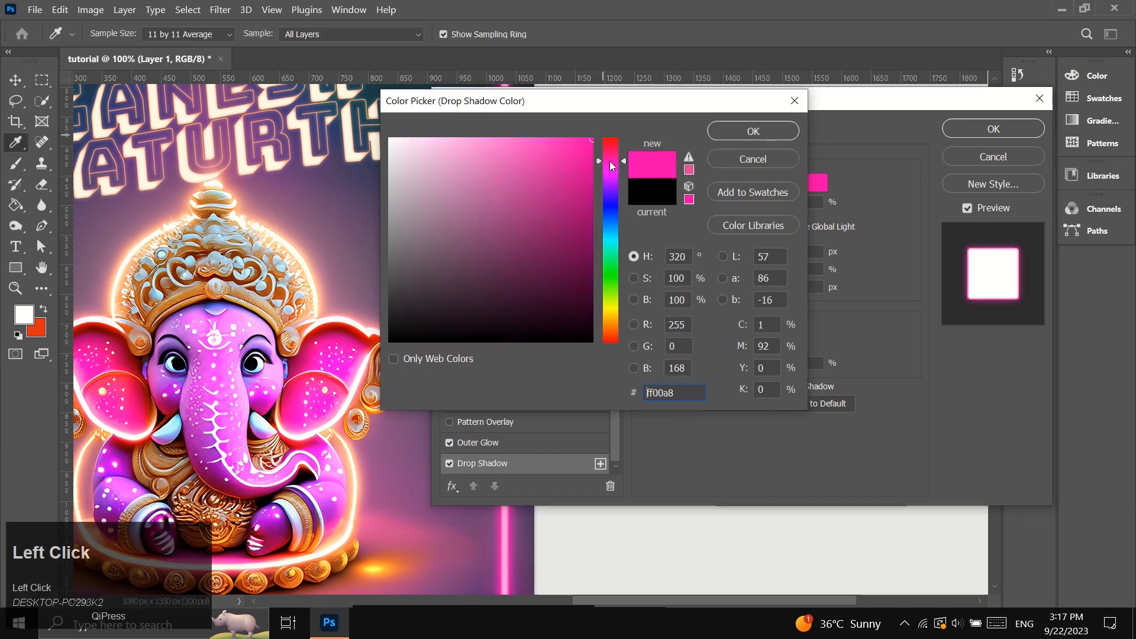
left_click(747, 136)
Set the frame's drop shadow to Linear Dodge (Add) with a size of 62 px and 69% opacity, and apply the layer style.
left_click(767, 183)
left_click(740, 348)
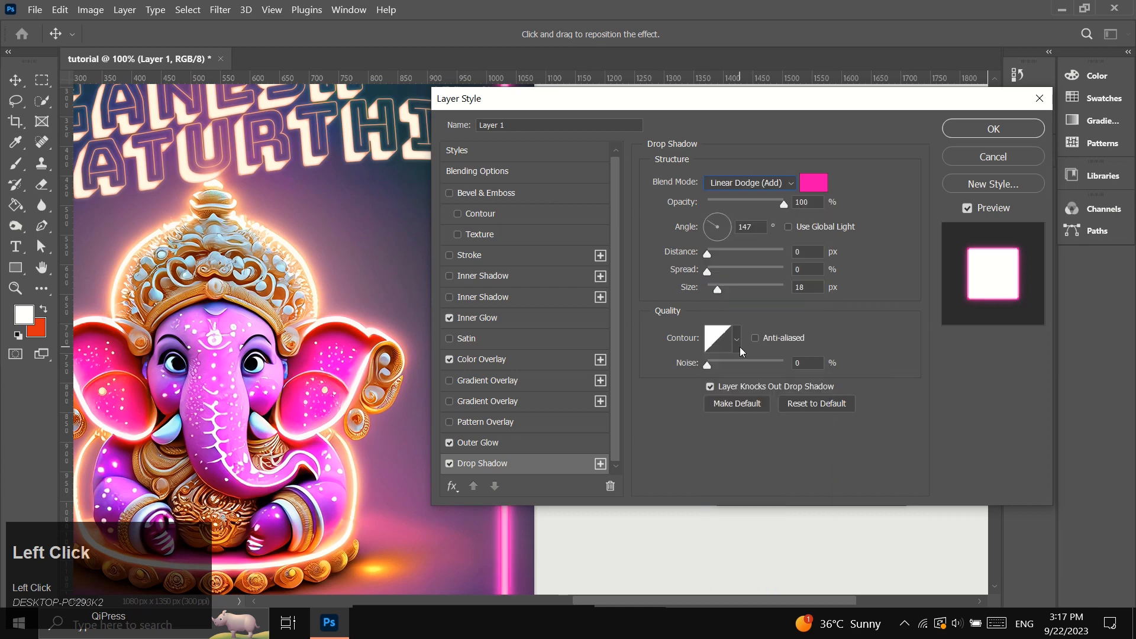
mouse_move(717, 289)
left_mouse_down()
mouse_move(739, 295)
mouse_move(731, 286)
left_mouse_up()
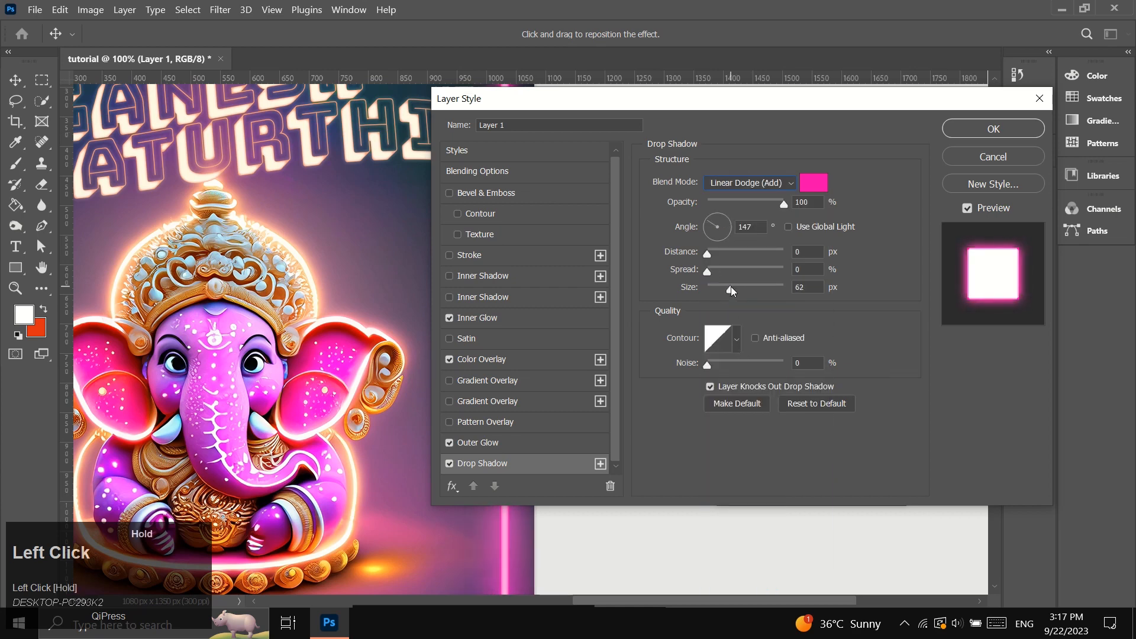
left_click(761, 202)
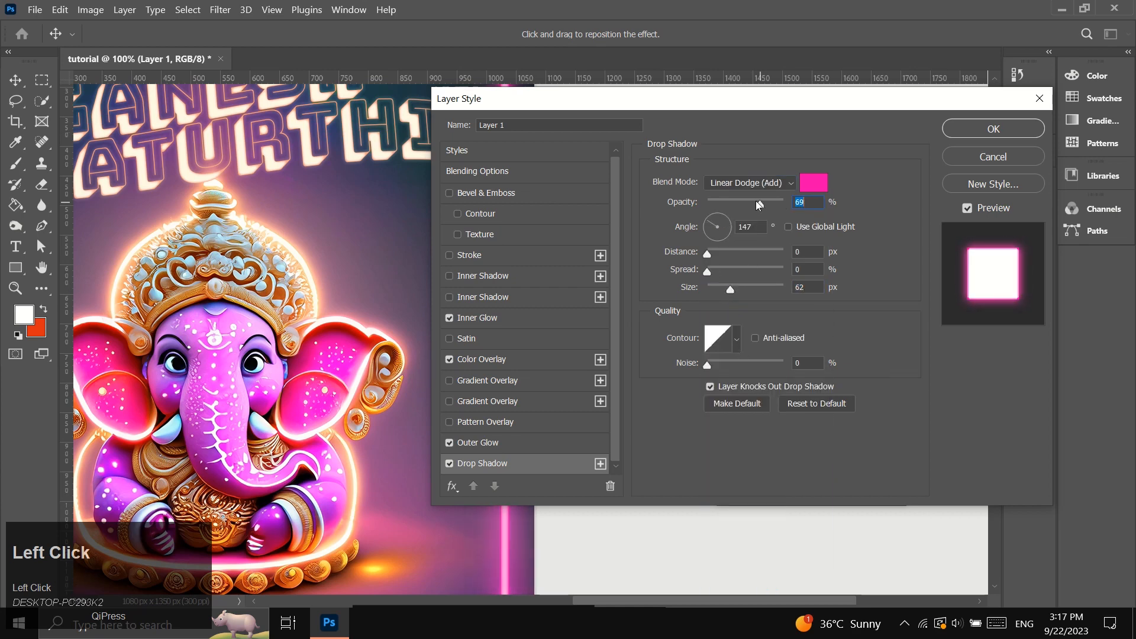
left_click(961, 130)
Examine the neon frame against the whole poster and close up, with the bokeh lights layer selected.
key("z")
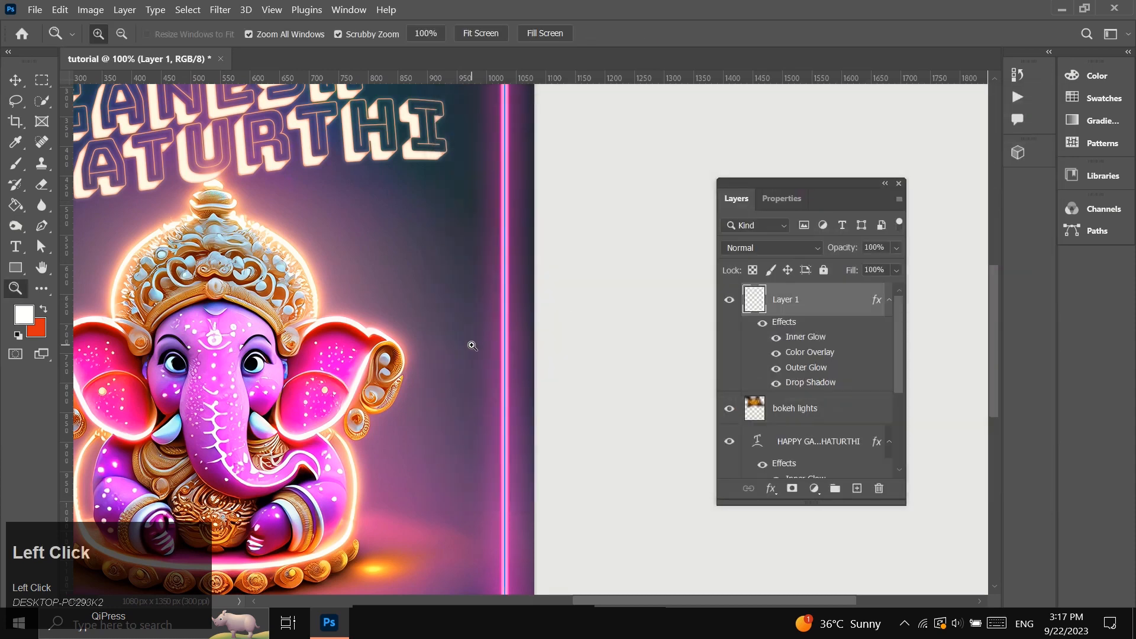
scroll(470, 340, "left", 5)
left_click(390, 330, "alt")
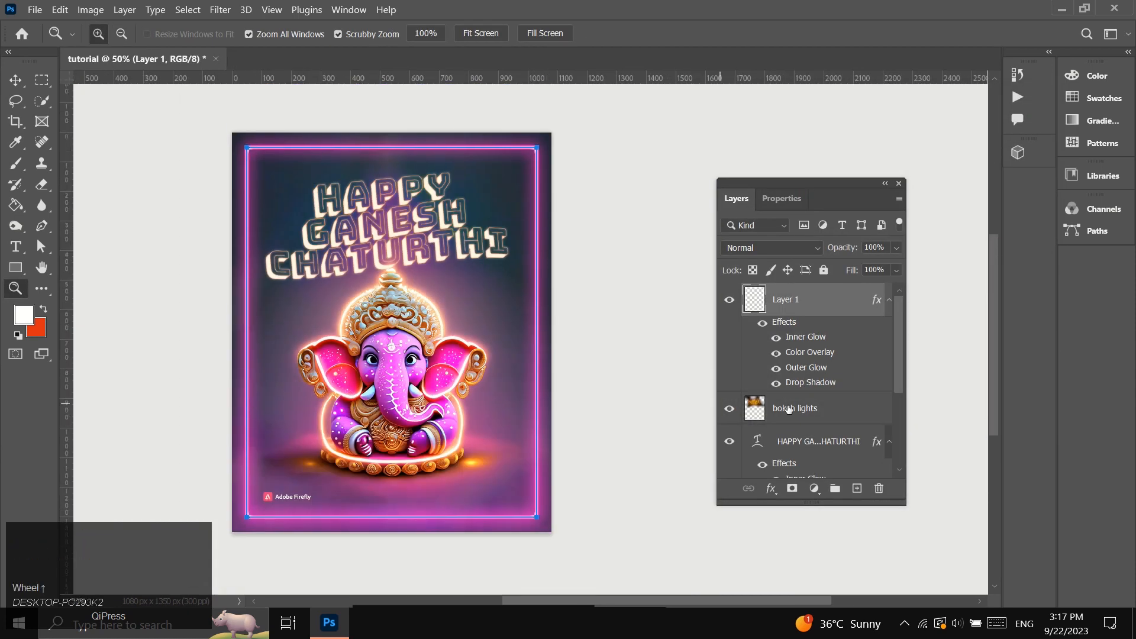
left_click(790, 410)
left_click(14, 82)
scroll(379, 296, "down", 2)
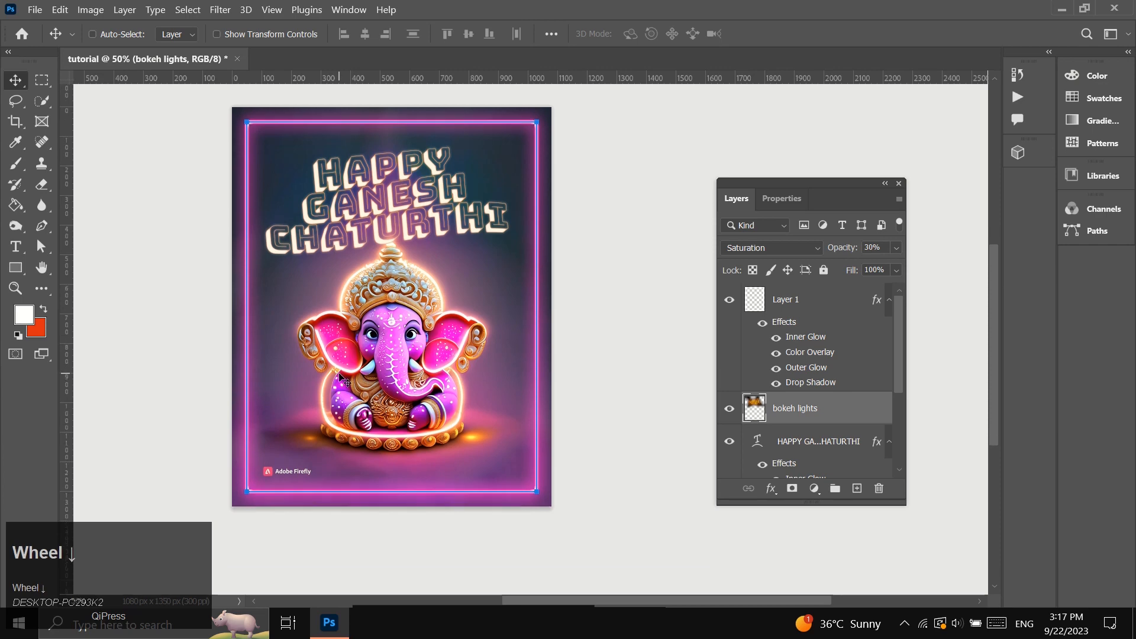
scroll(379, 296, "up", 1)
left_click(16, 289)
scroll(414, 330, "up", 2)
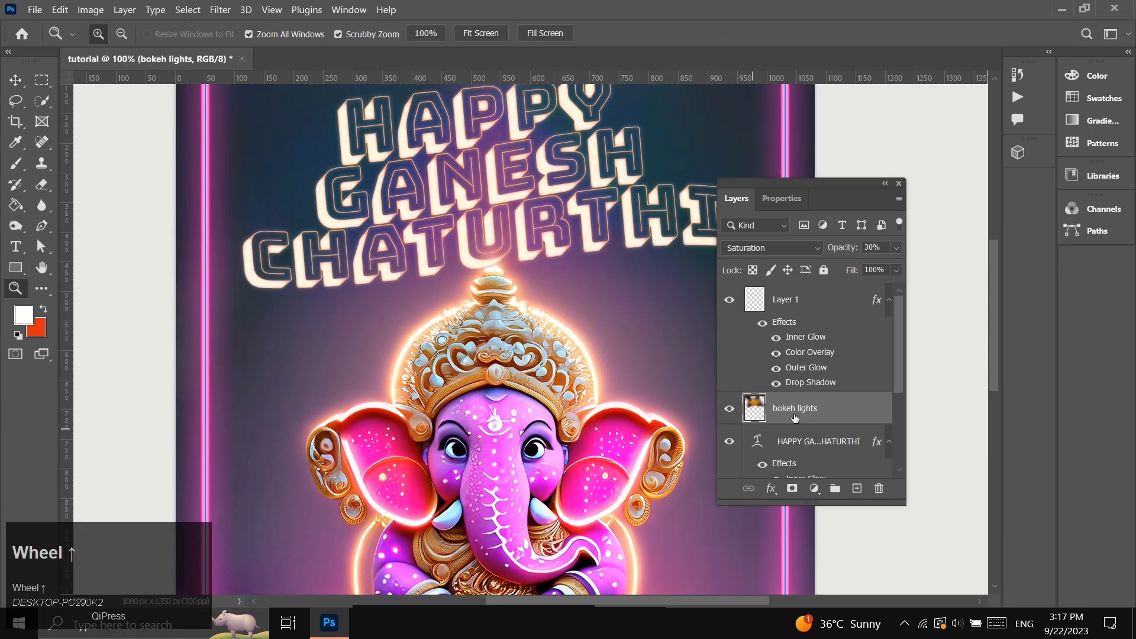
Reduce the size of the frame's Inner Glow to 12 px and apply the layer style.
double_click(806, 337)
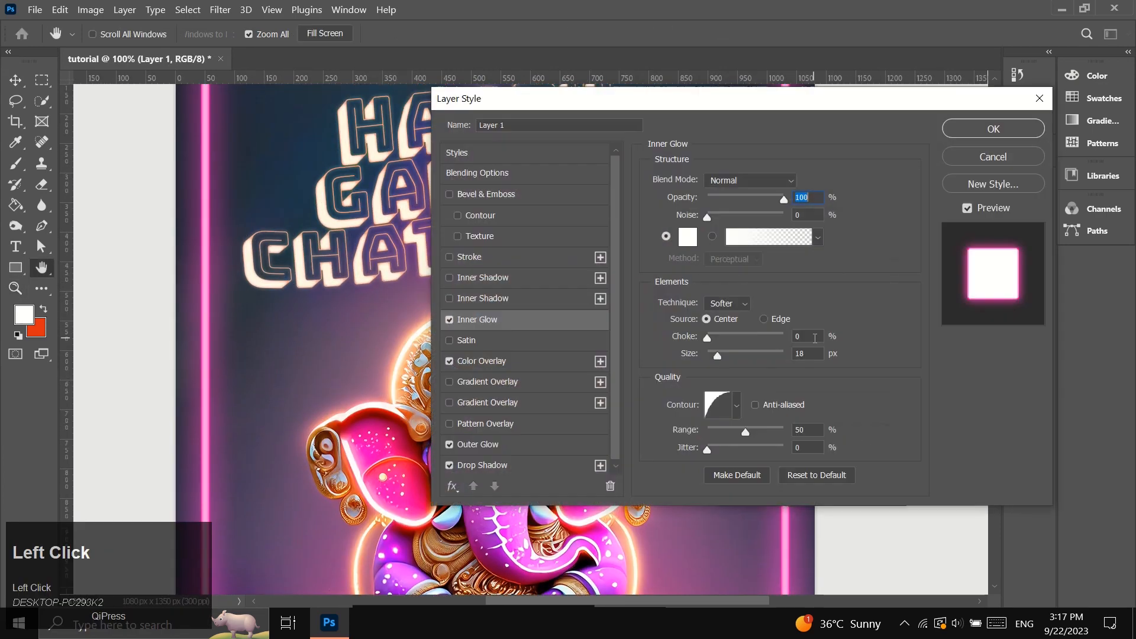
left_click(790, 354)
type("10")
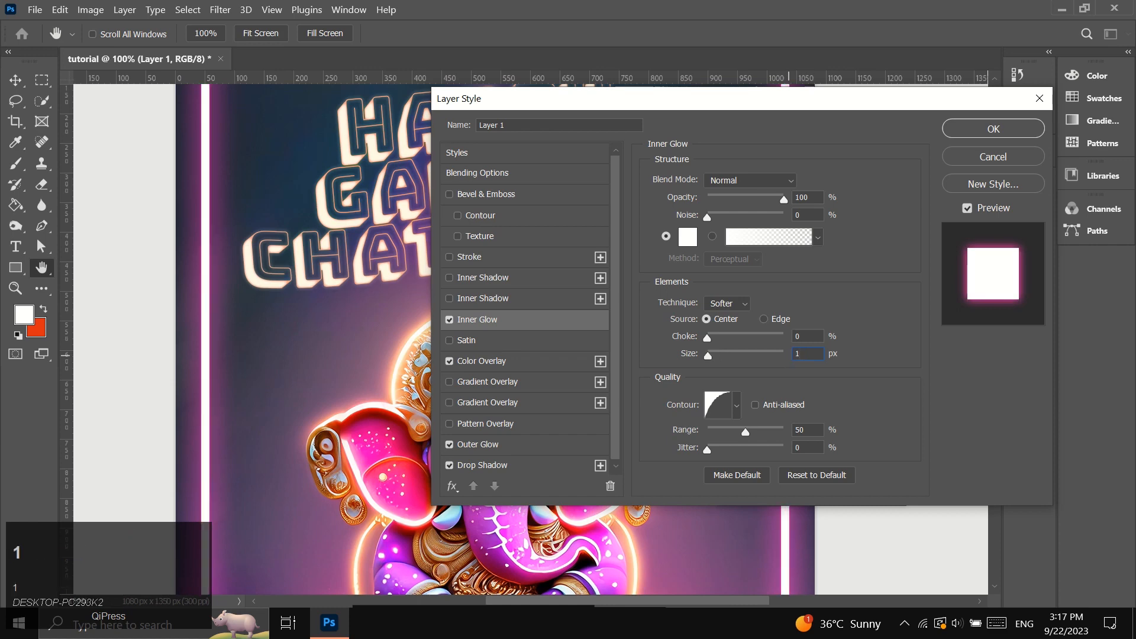
left_click(811, 338)
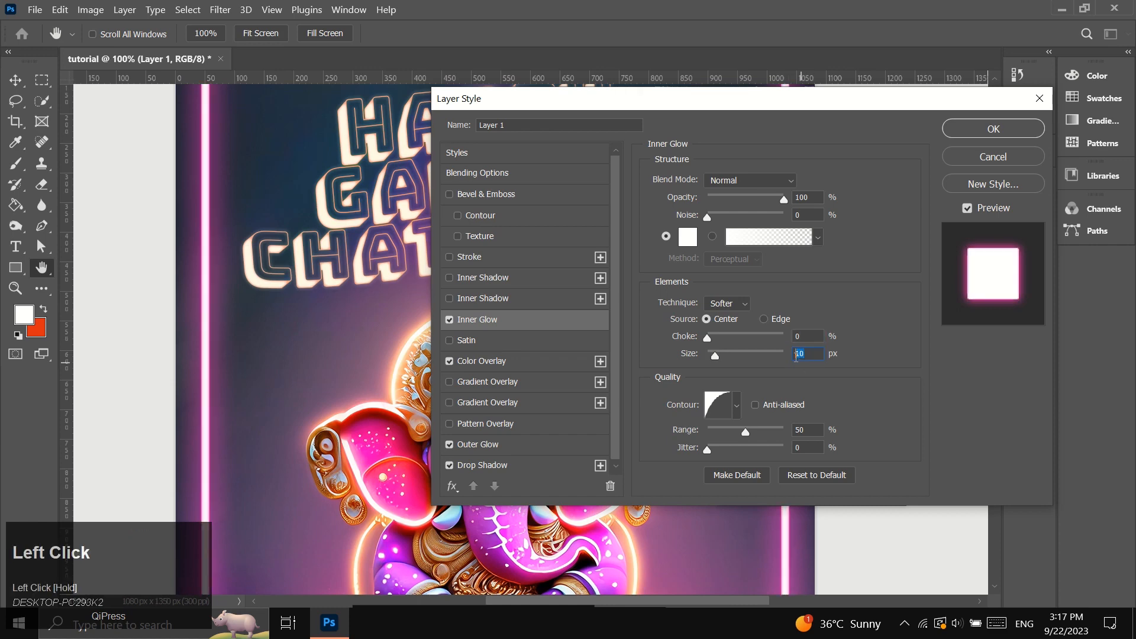
type("12")
left_click(967, 136)
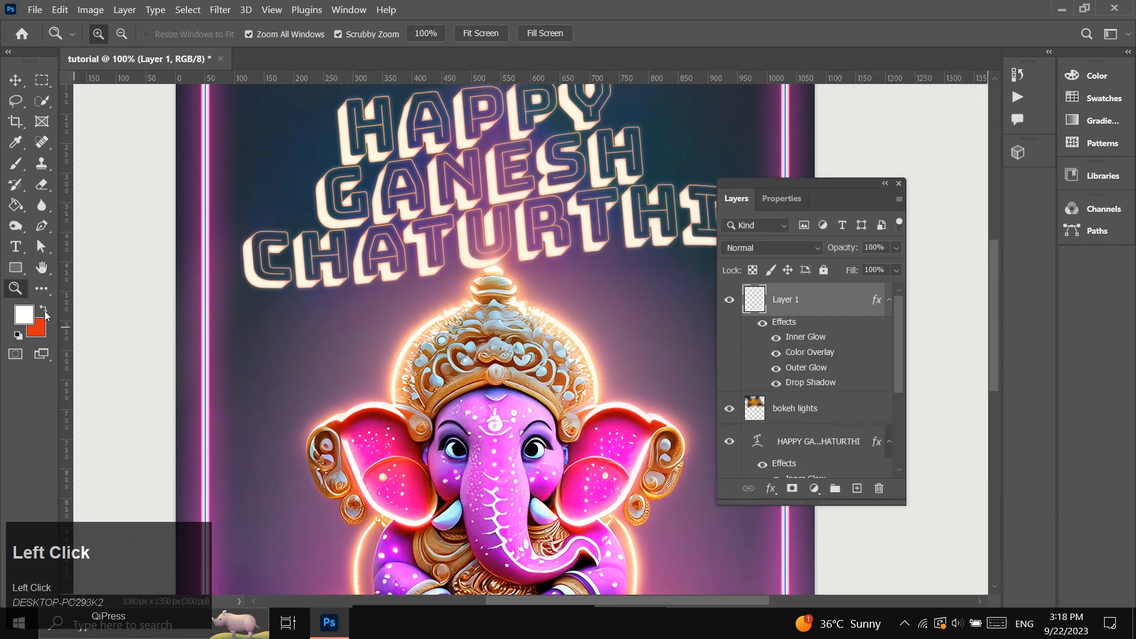
Review the finished poster and its glowing frame from top to bottom.
scroll(531, 391, "down", 2)
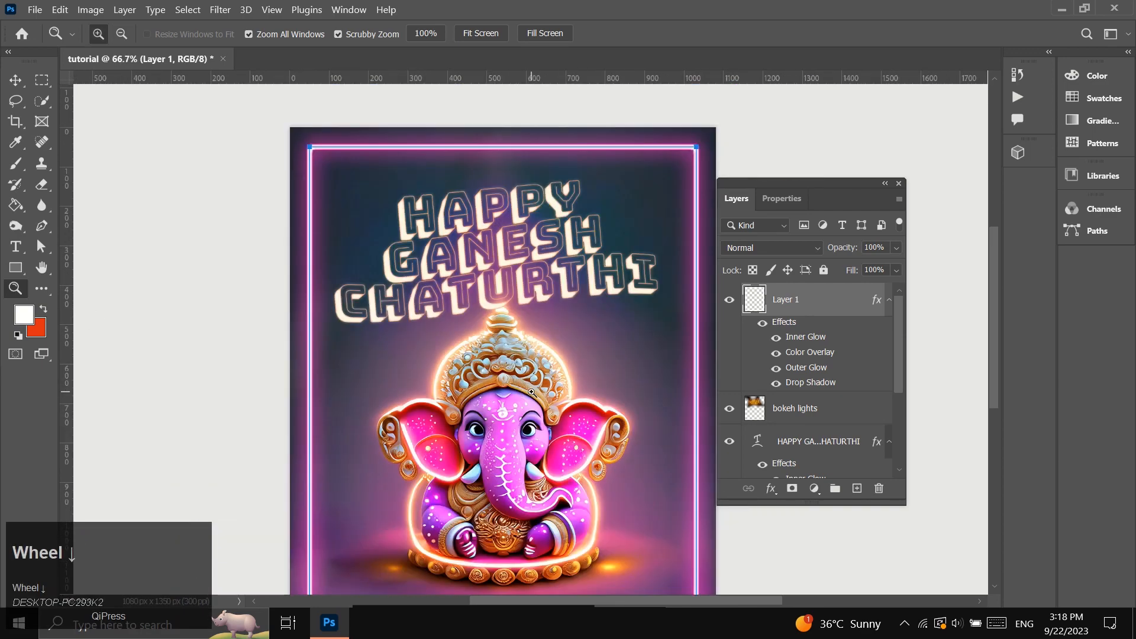
scroll(531, 392, "down", 3)
scroll(531, 392, "right", 1)
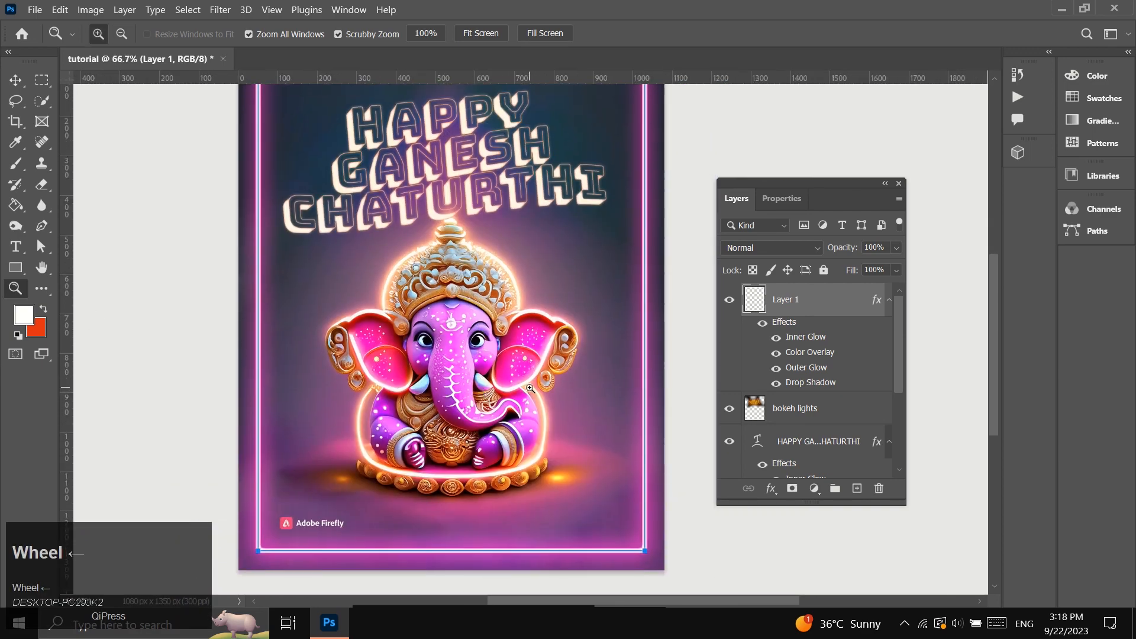
scroll(531, 388, "up", 2)
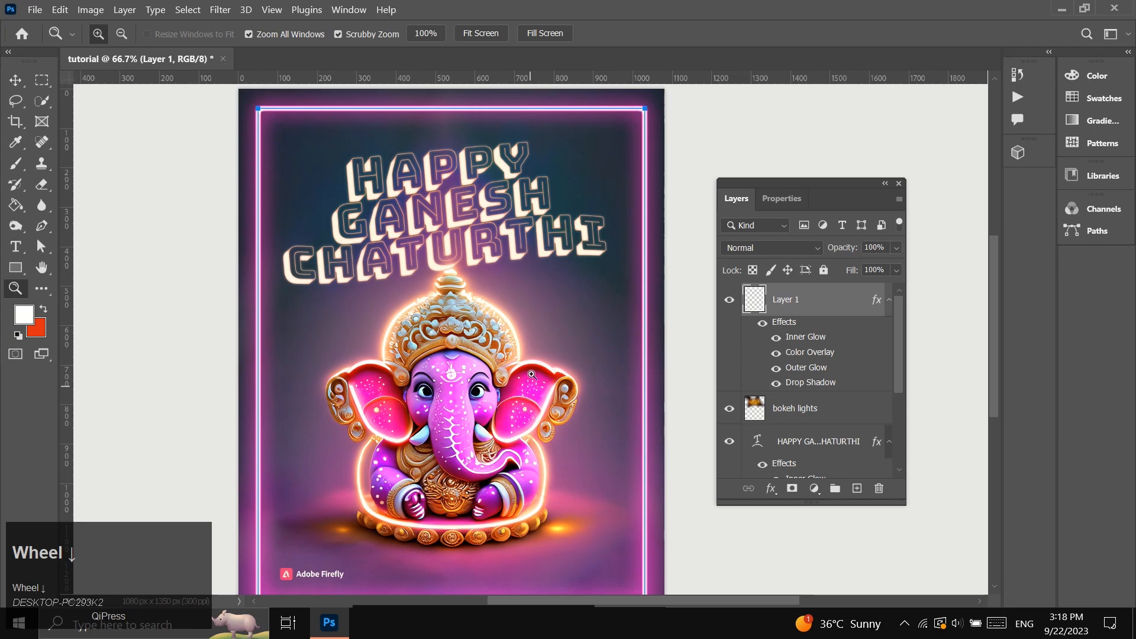
left_click(532, 374, "alt")
scroll(504, 417, "down", 1)
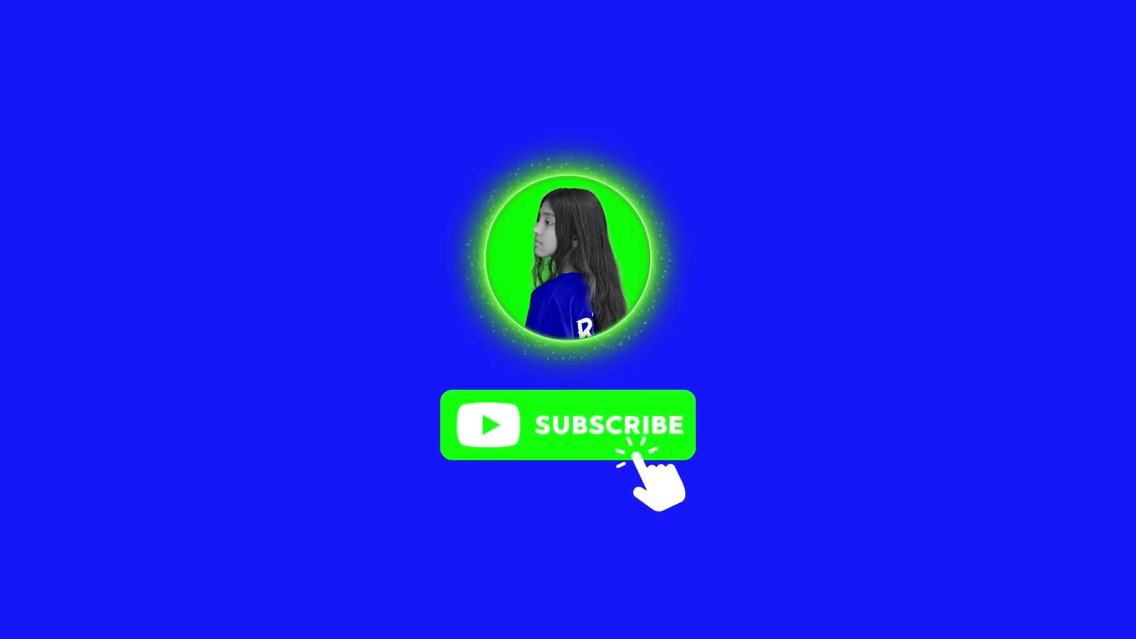